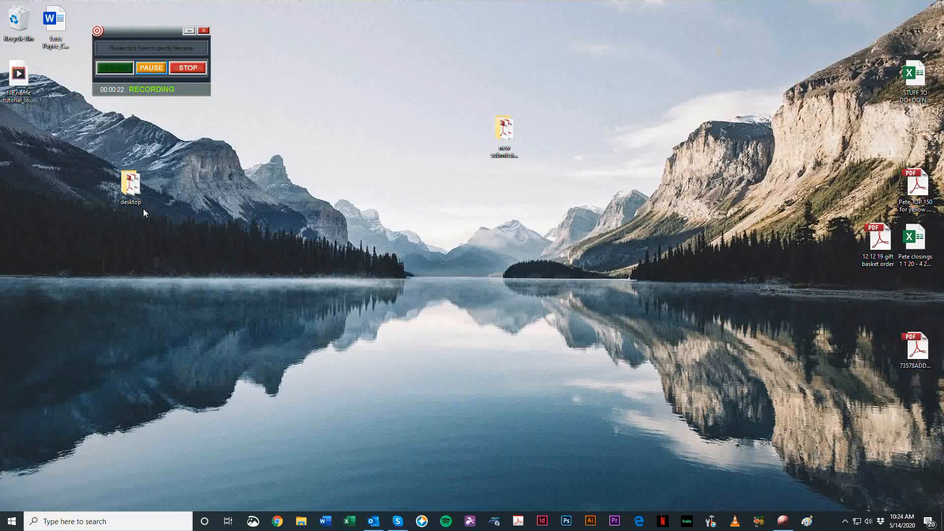
Step: Open the "new submission Rate One" folder from the desktop and move its window aside to free up the desktop
double_click(376, 528)
drag(512, 133, 696, 134)
double_click(692, 130)
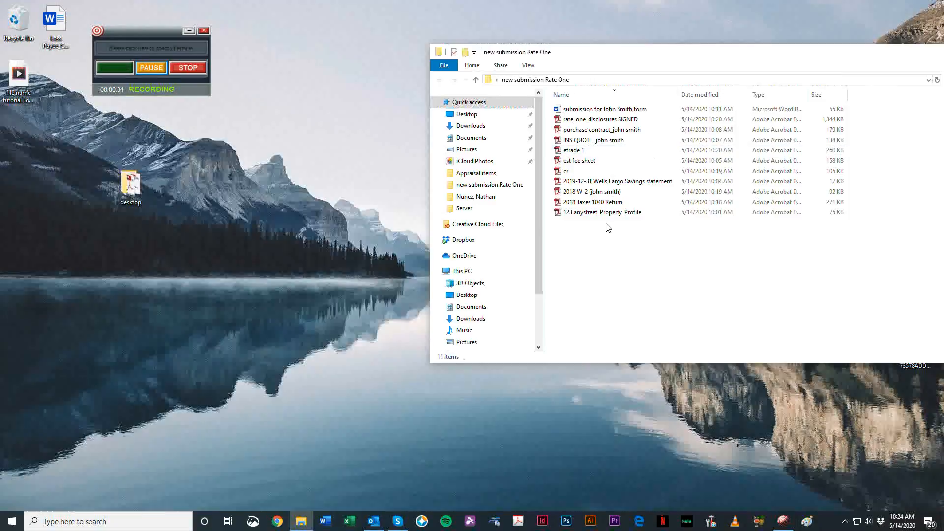
click(317, 284)
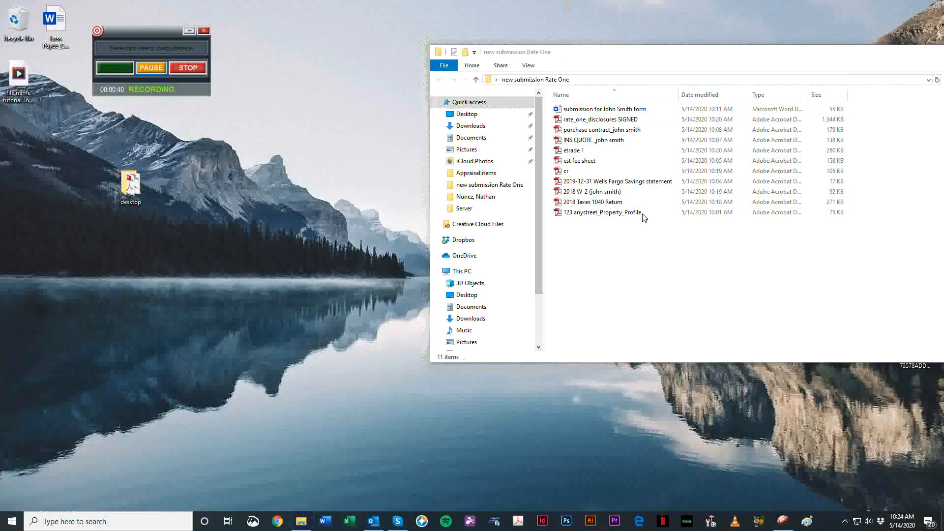
drag(614, 54, 708, 54)
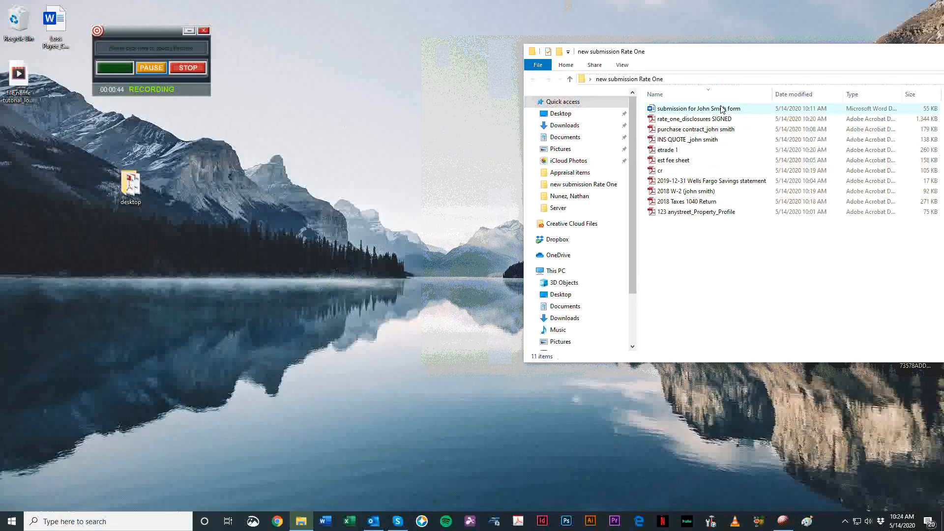
drag(683, 53, 702, 48)
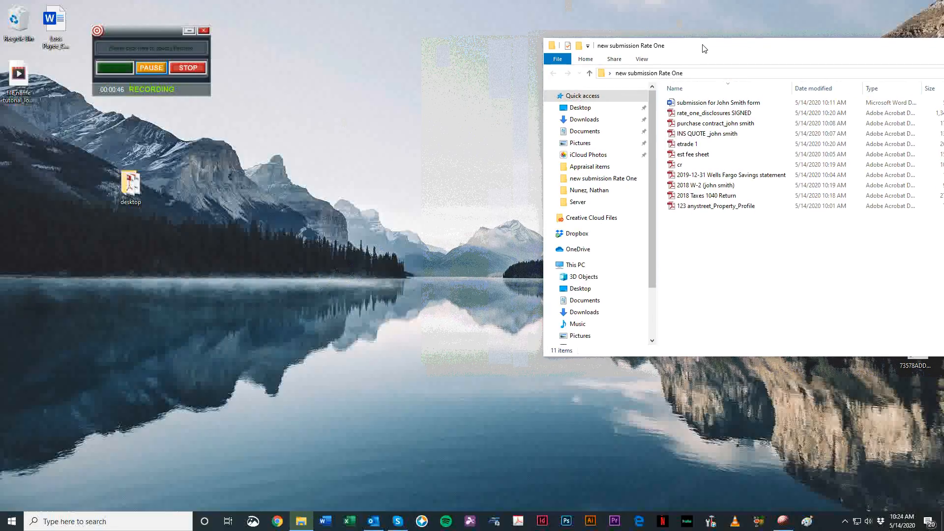
click(466, 429)
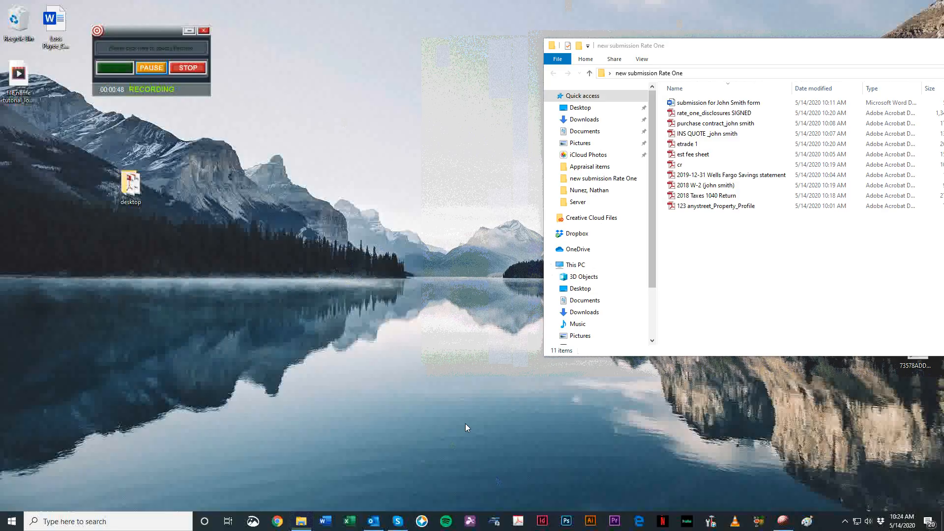
Step: Open the pinned "File Names_rev 2" workbook in Excel and maximize its window
right_click(347, 526)
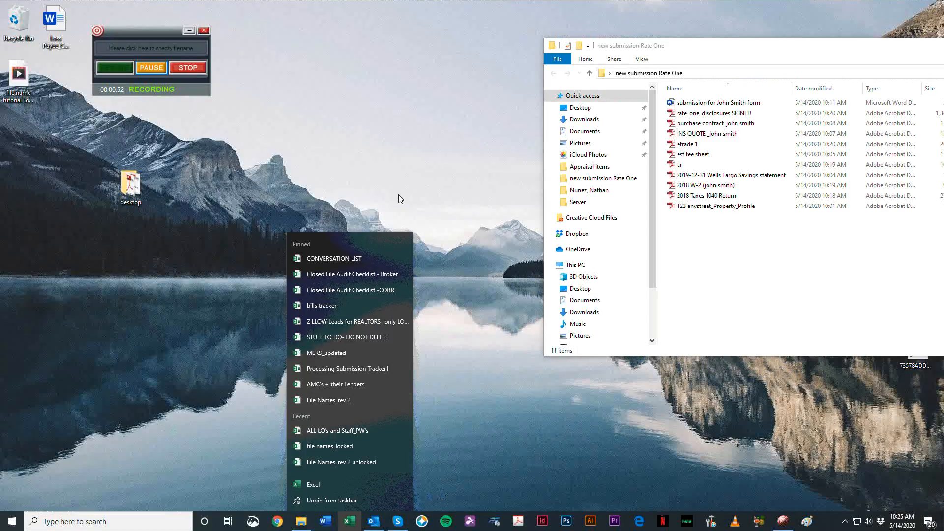
click(359, 400)
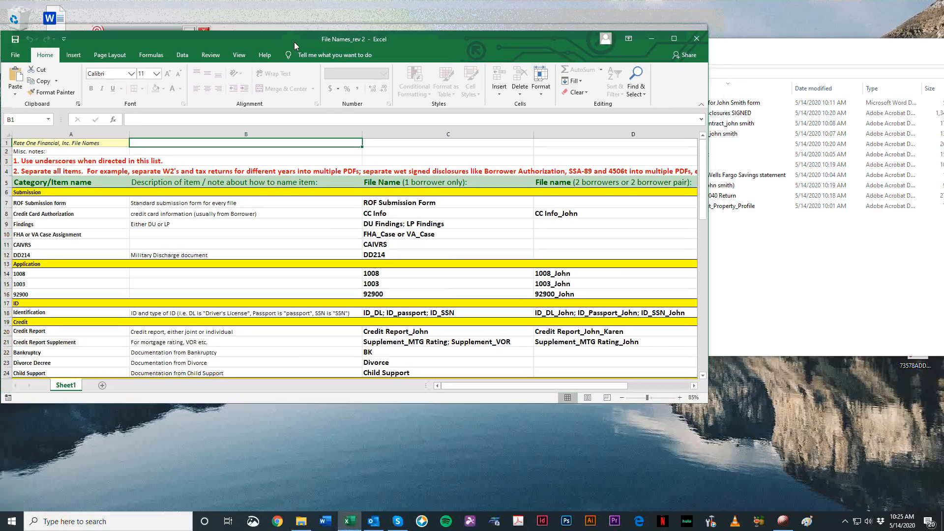
drag(294, 43, 330, 56)
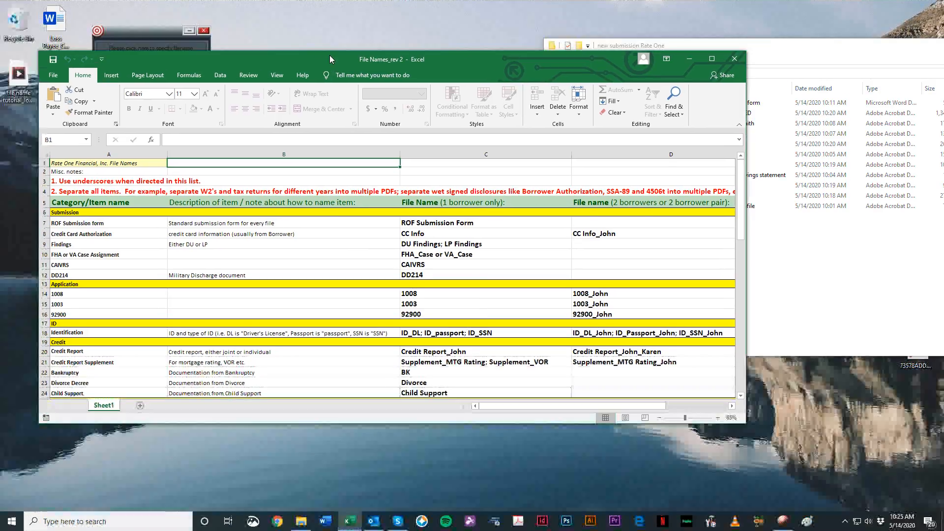
double_click(330, 56)
Step: Look through the file-naming list's categories from Submission through Disclosures
scroll(386, 281, down, 16)
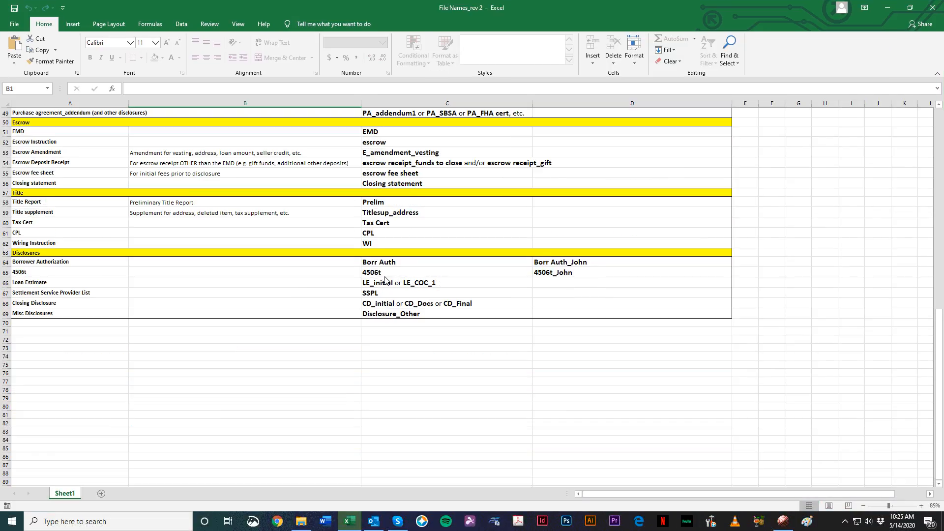
scroll(166, 267, up, 16)
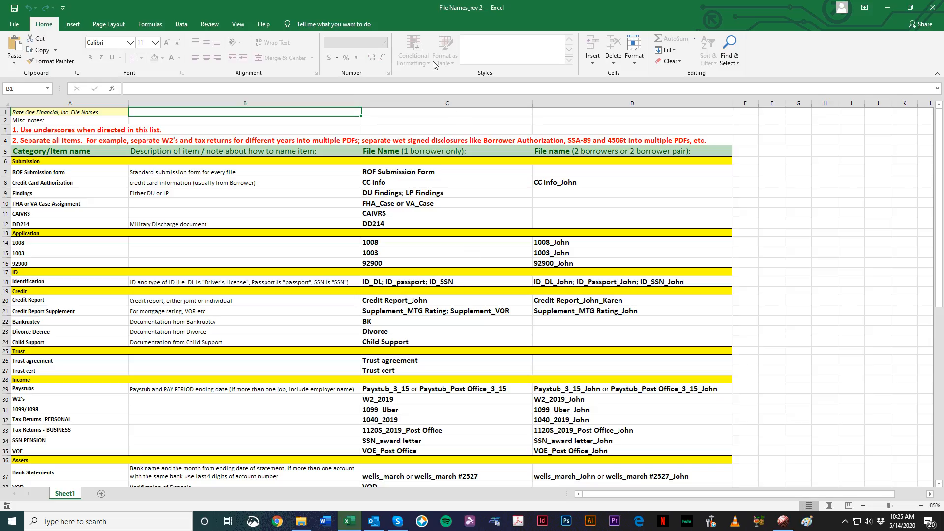
scroll(205, 213, down, 1)
scroll(205, 213, down, 10)
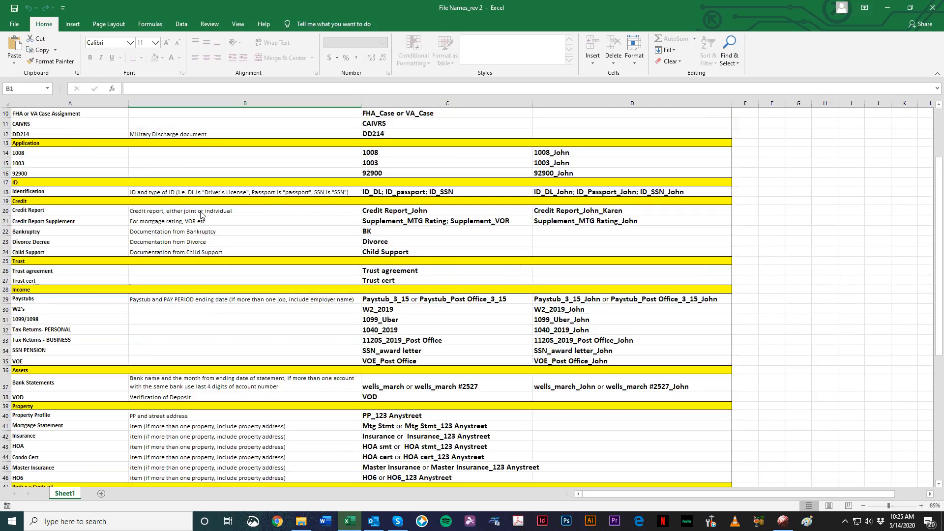
scroll(141, 268, down, 3)
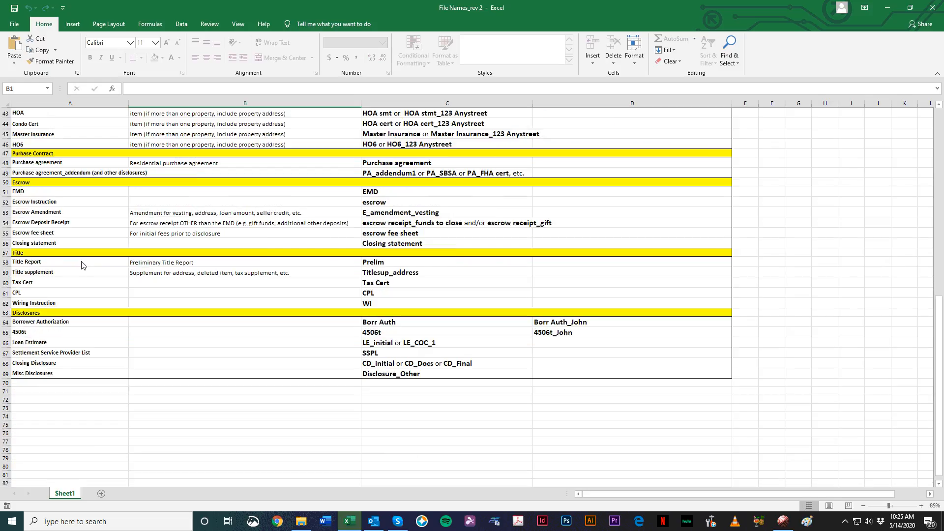
scroll(59, 320, up, 1)
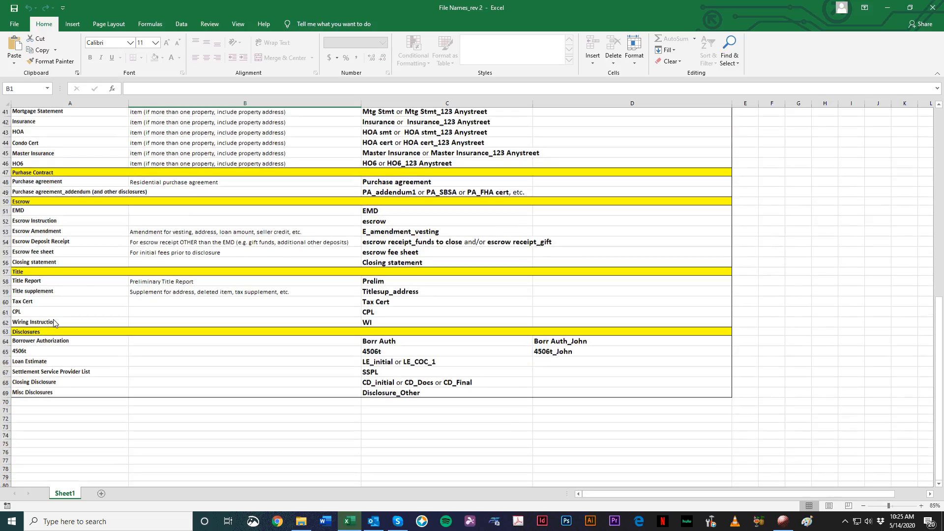
scroll(54, 323, up, 1)
scroll(40, 224, up, 4)
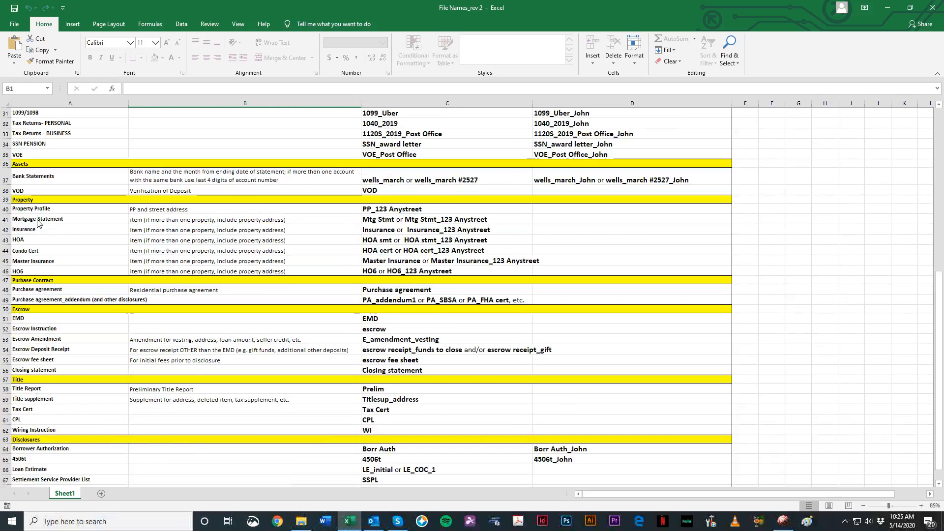
scroll(52, 252, up, 4)
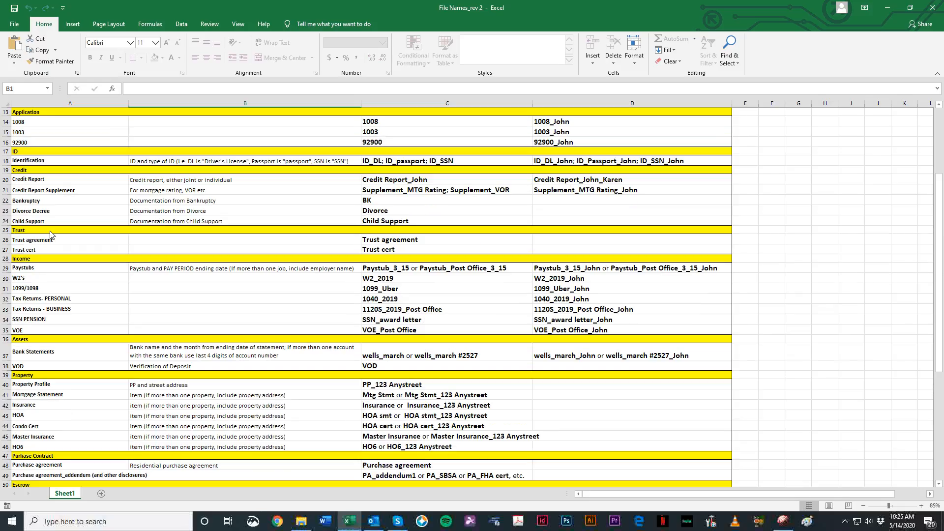
scroll(64, 202, up, 4)
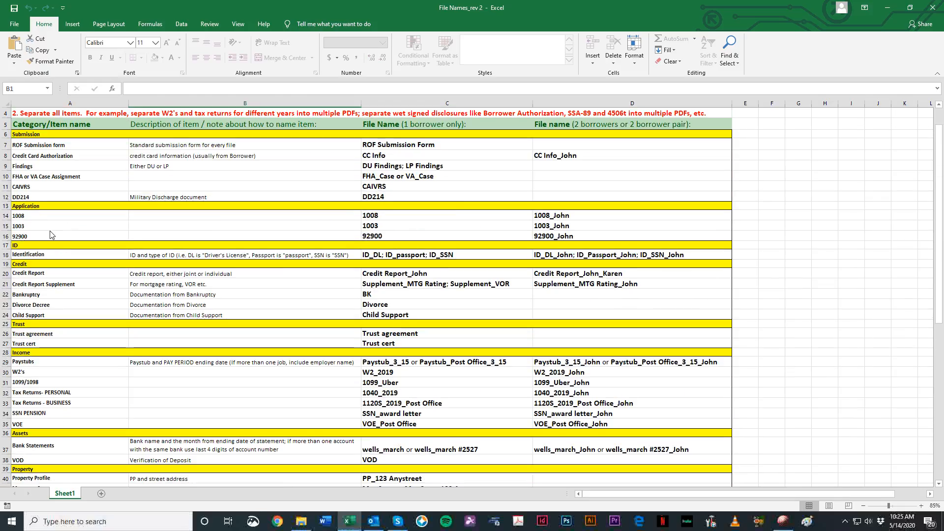
Step: Examine the DD214 entry, the item descriptions, and the file-name columns for one and two borrowers
scroll(58, 189, down, 2)
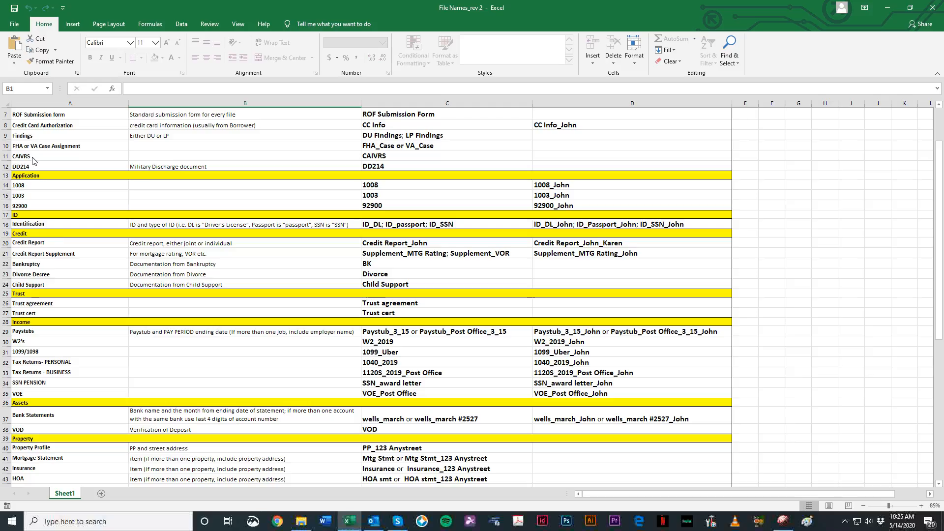
click(65, 165)
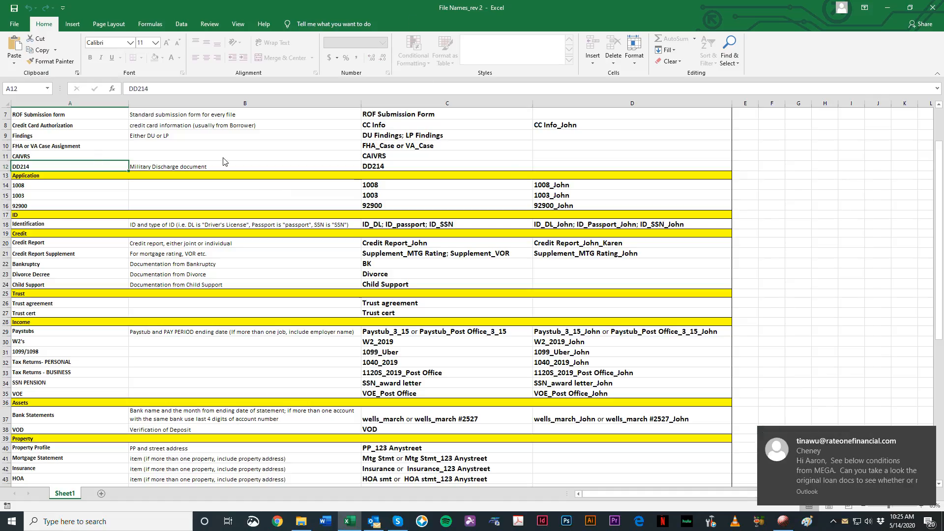
scroll(212, 279, down, 4)
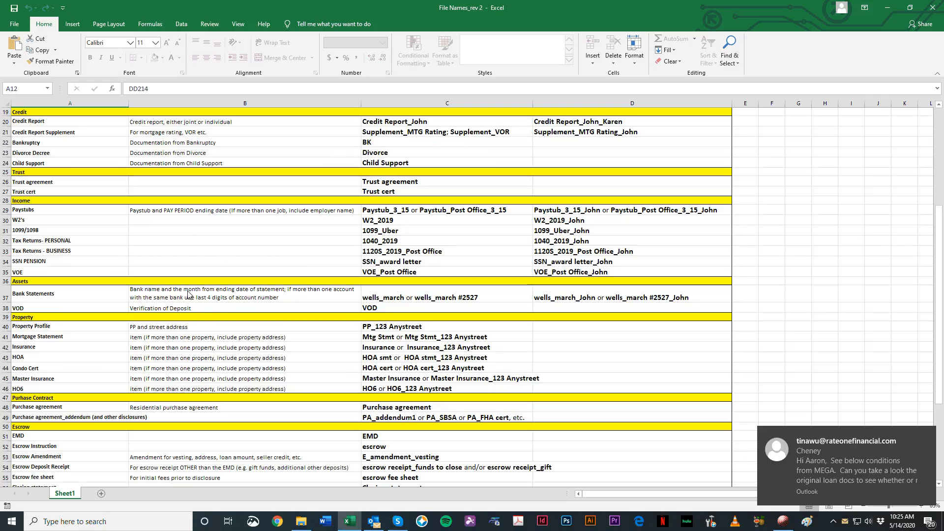
scroll(91, 385, down, 6)
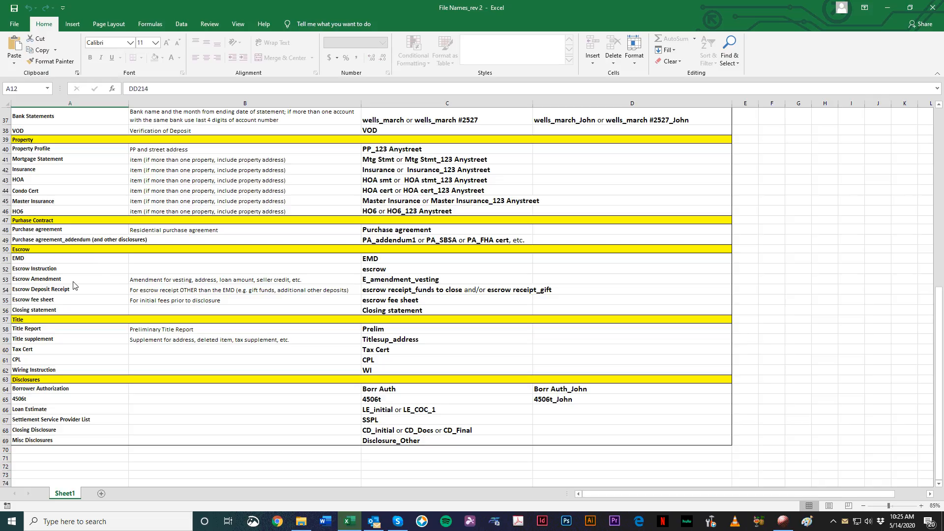
scroll(101, 262, up, 12)
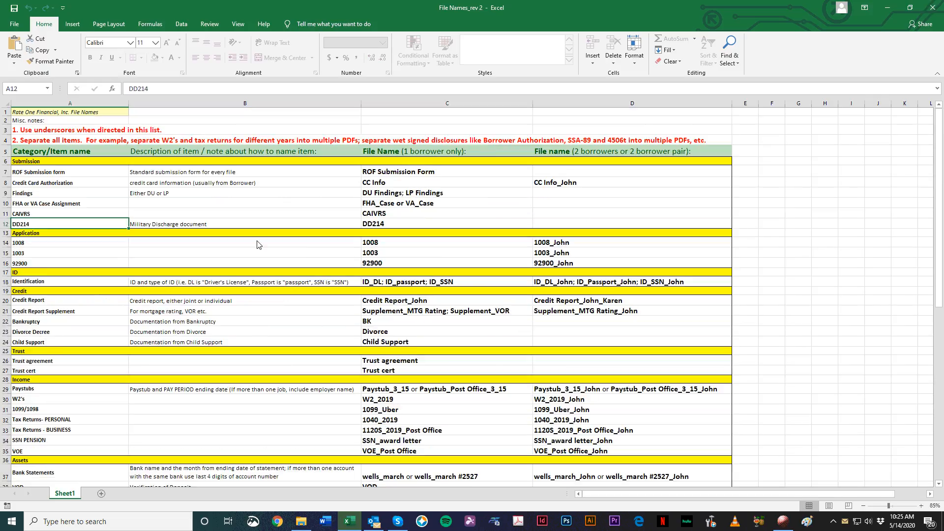
scroll(245, 196, down, 11)
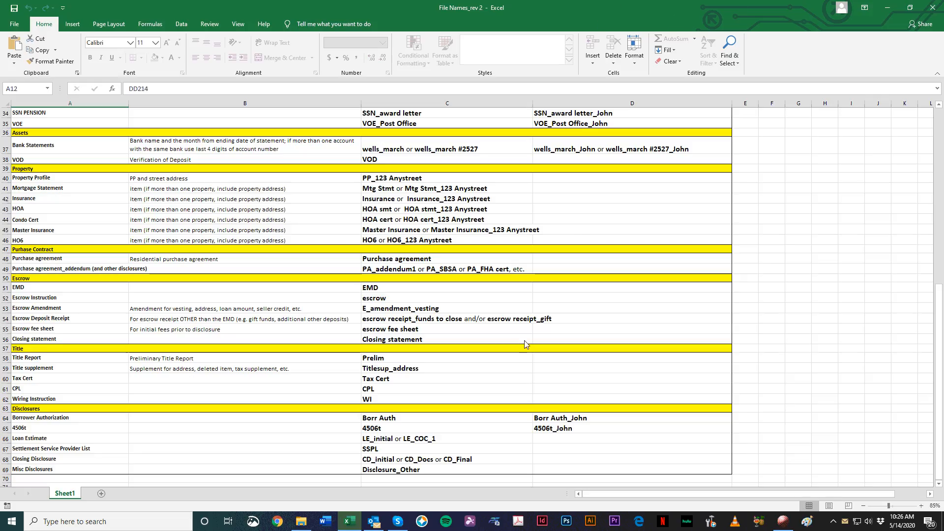
scroll(526, 345, up, 11)
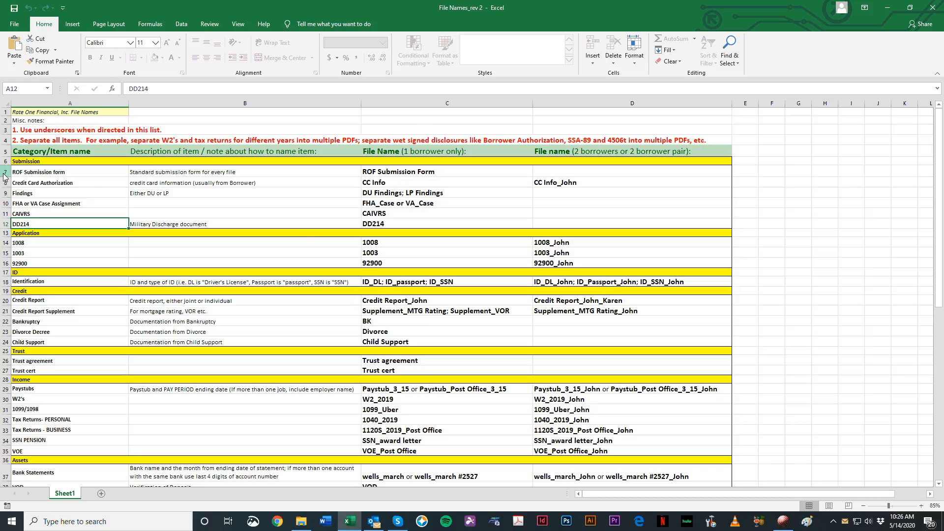
Step: Highlight in turn the rows for ROF Submission form, Credit Report, Paystubs with W2's, and Tax Returns - PERSONAL
click(6, 203)
click(6, 172)
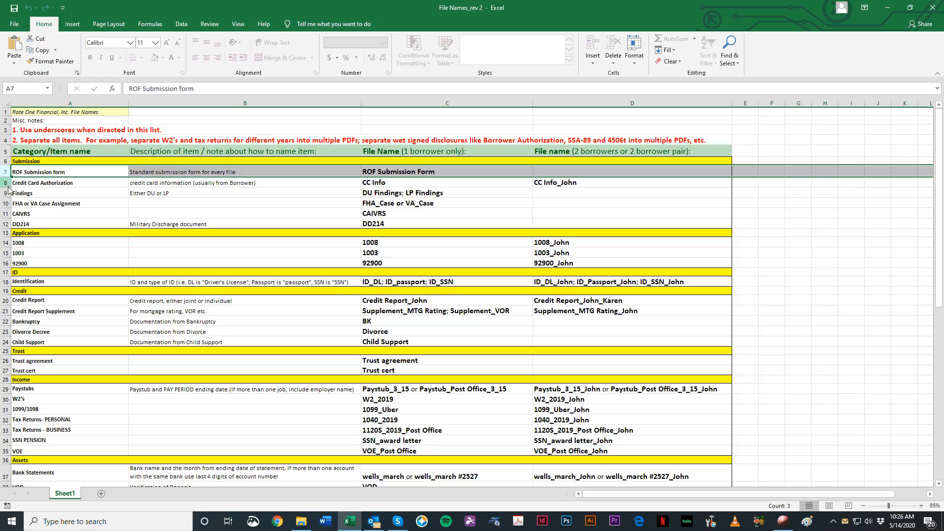
click(11, 301)
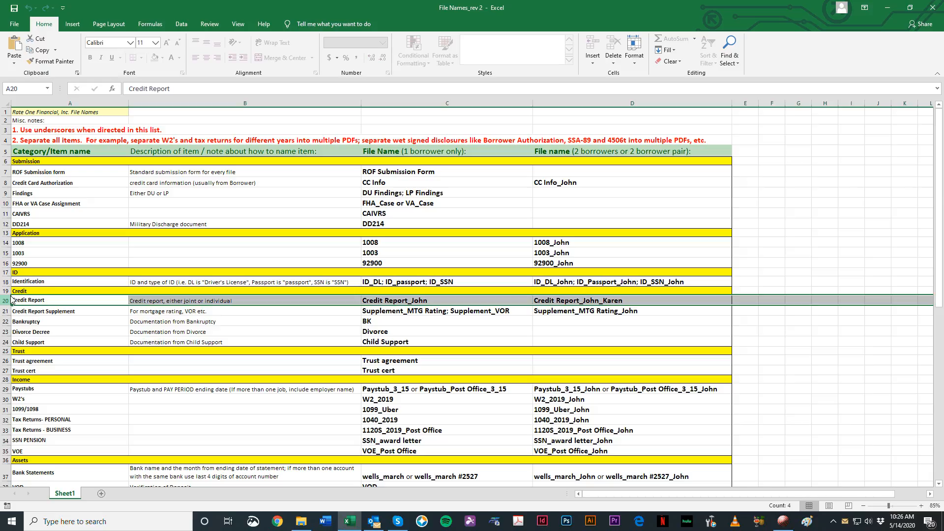
scroll(317, 381, down, 3)
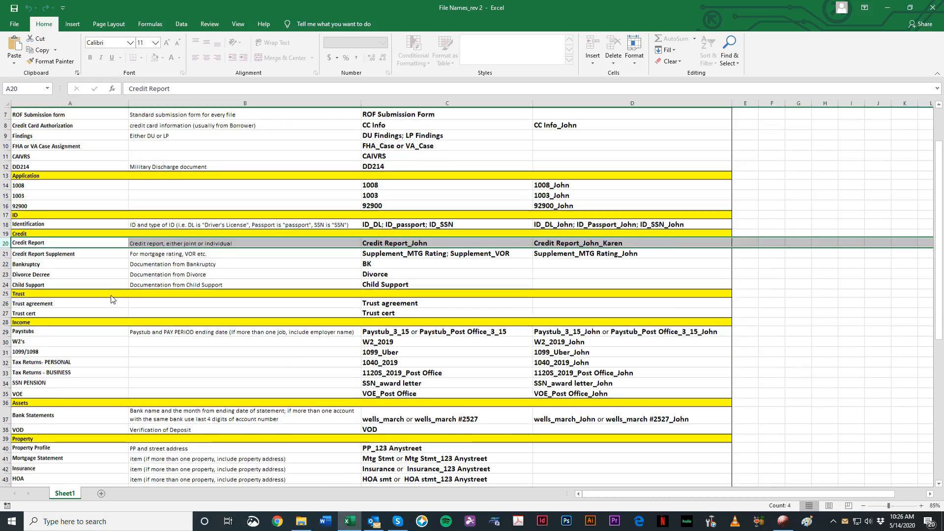
drag(2, 301, 7, 314)
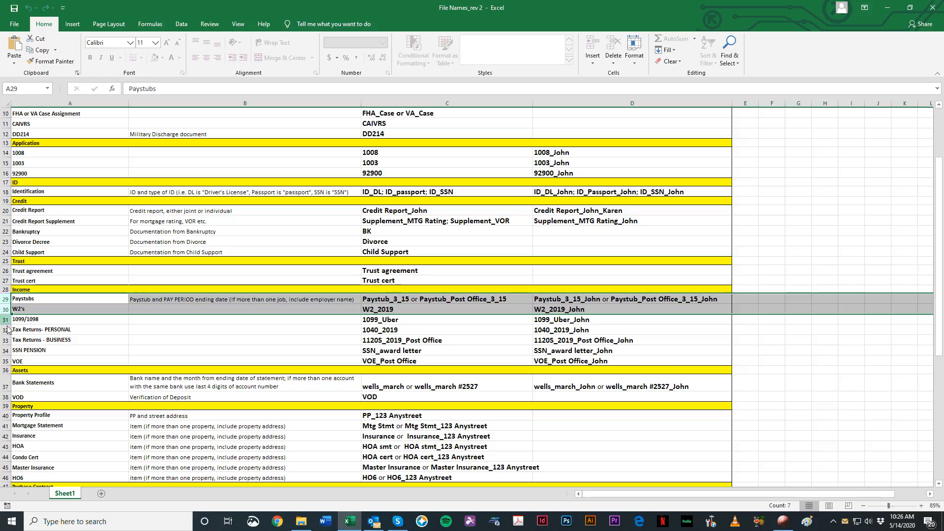
click(7, 330)
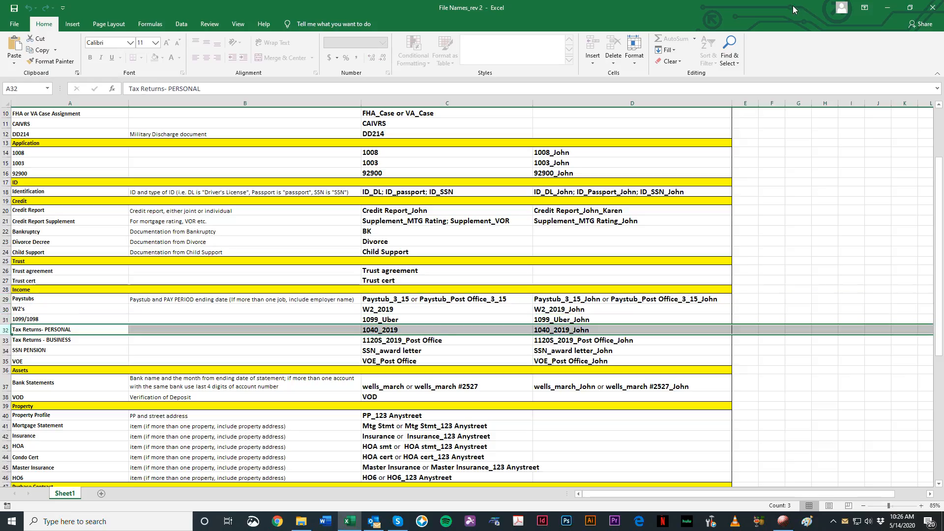
Step: Restore the workbook from full screen to a smaller window and place it beside the submission folder window
drag(793, 5, 500, 17)
scroll(445, 281, down, 1)
scroll(445, 281, up, 4)
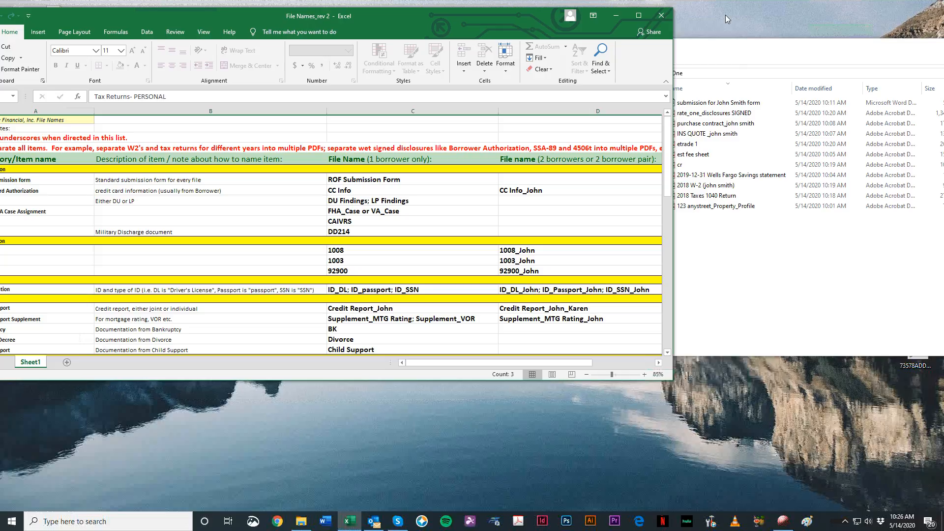
drag(721, 49, 785, 56)
drag(549, 25, 596, 27)
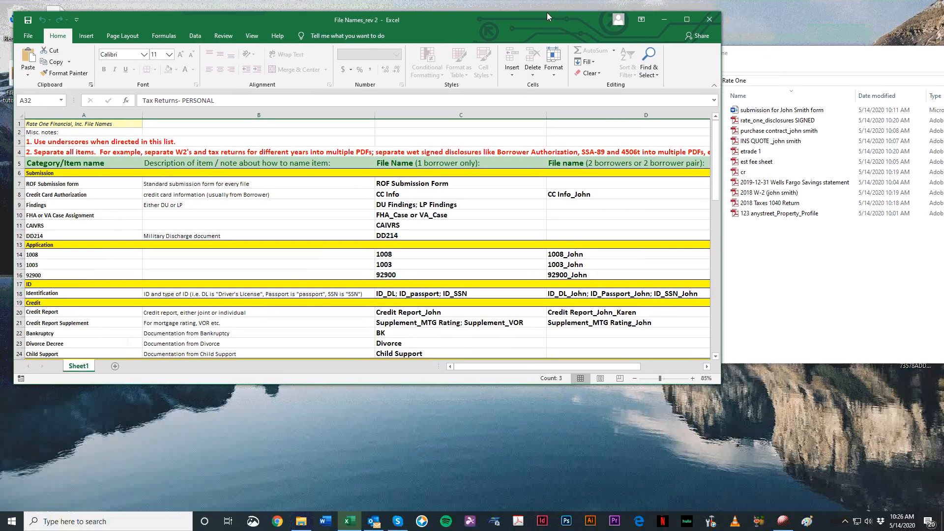
Step: Bring the submission folder to the front and arrange it so its file list and the naming sheet's single-borrower column are both visible
click(736, 58)
drag(736, 58, 613, 123)
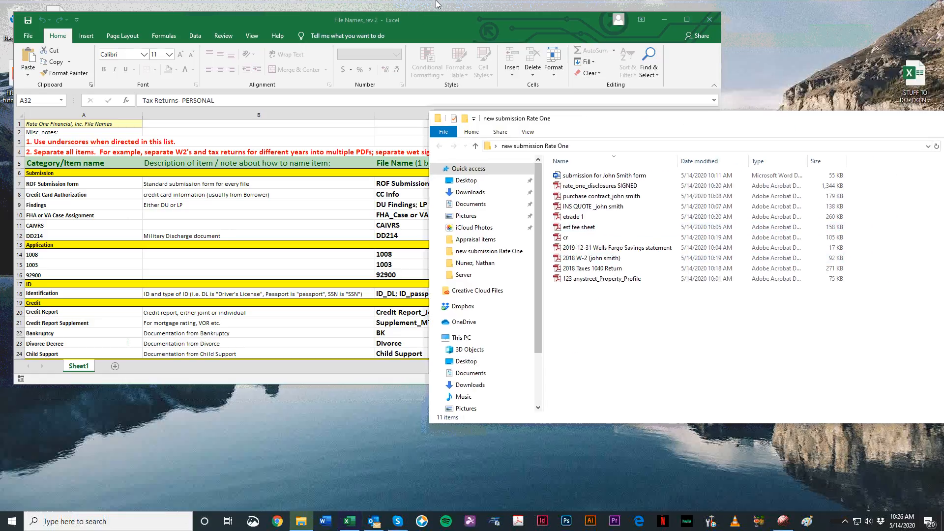
drag(402, 16, 374, 20)
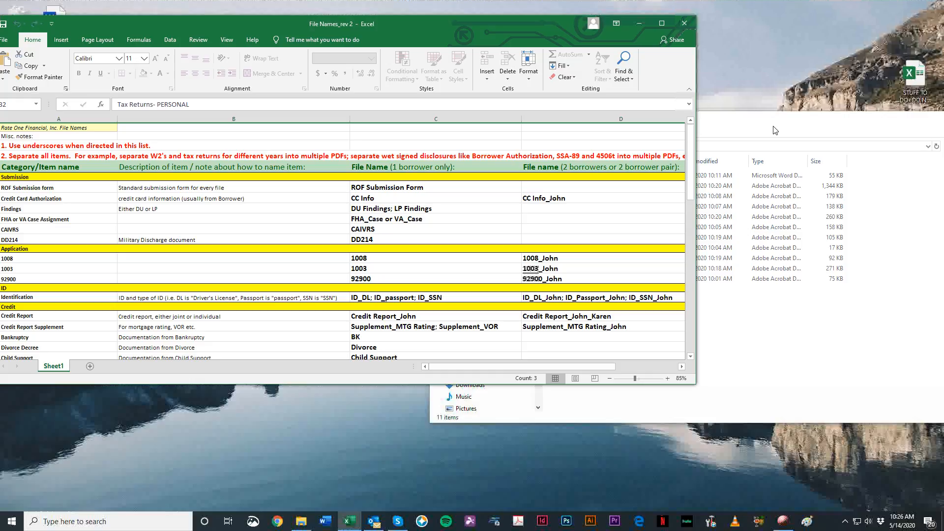
click(775, 130)
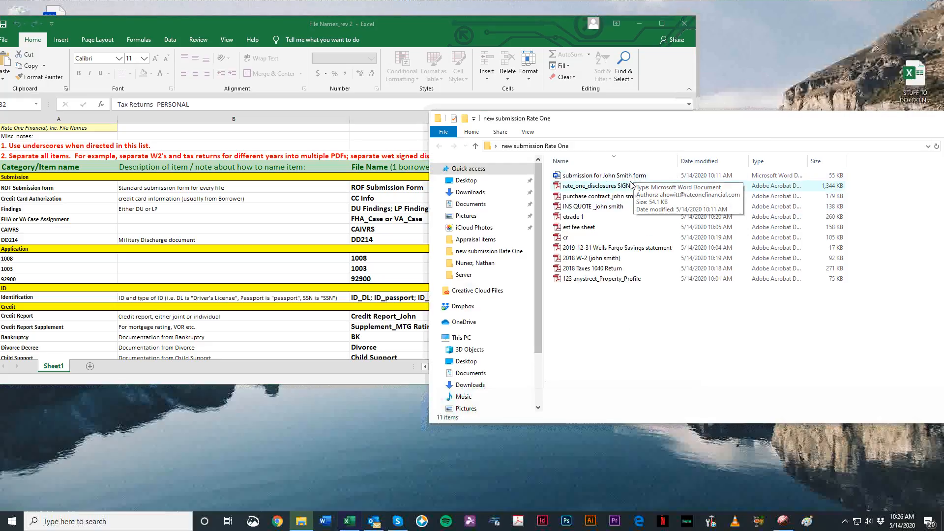
drag(618, 124, 709, 131)
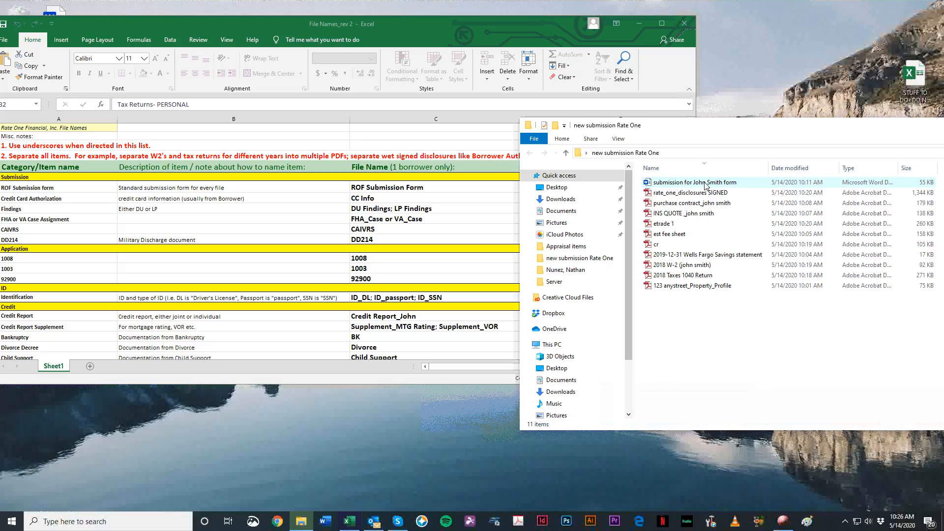
Step: Open the Word submission form from the folder, clear the loan officer field and fill in the borrower's e-mail
double_click(706, 183)
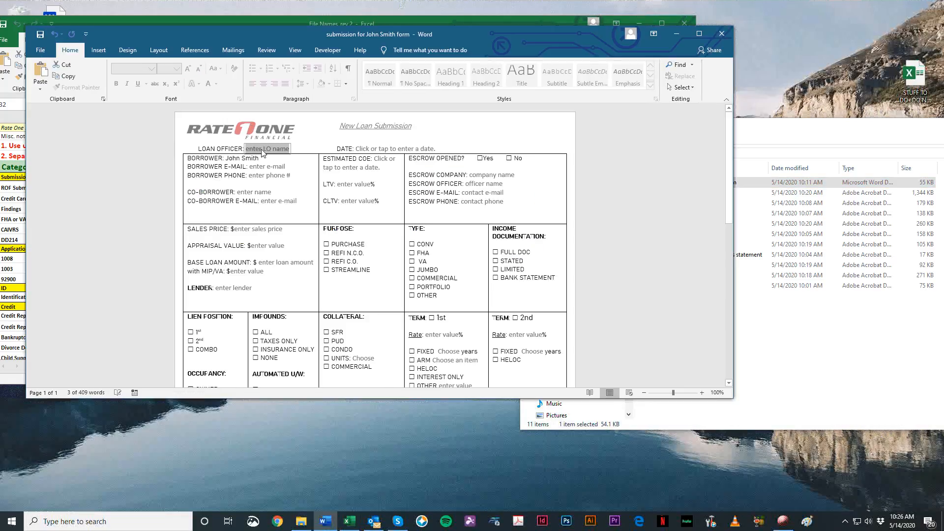
key(Delete)
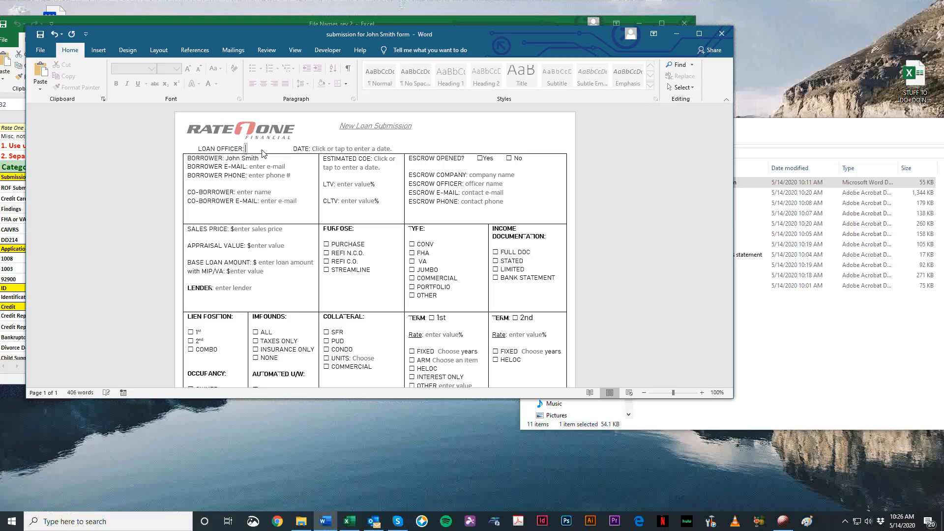
click(270, 166)
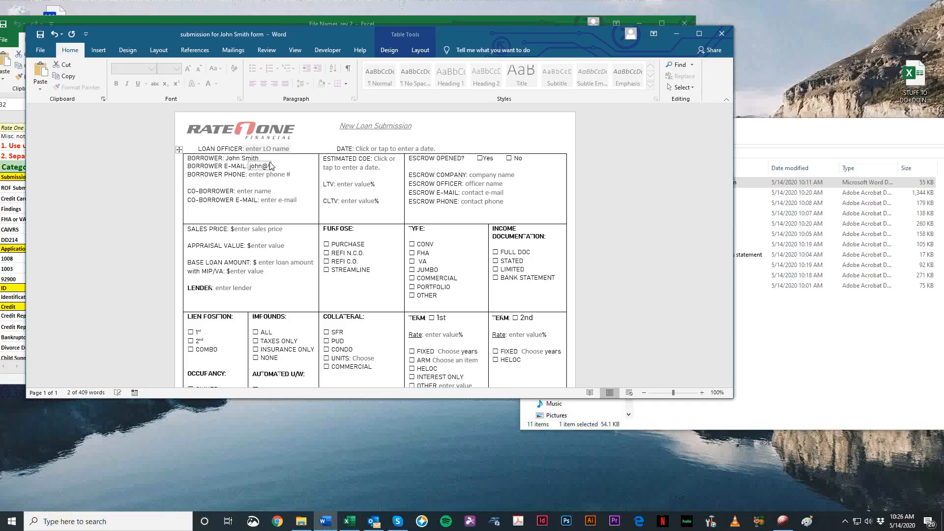
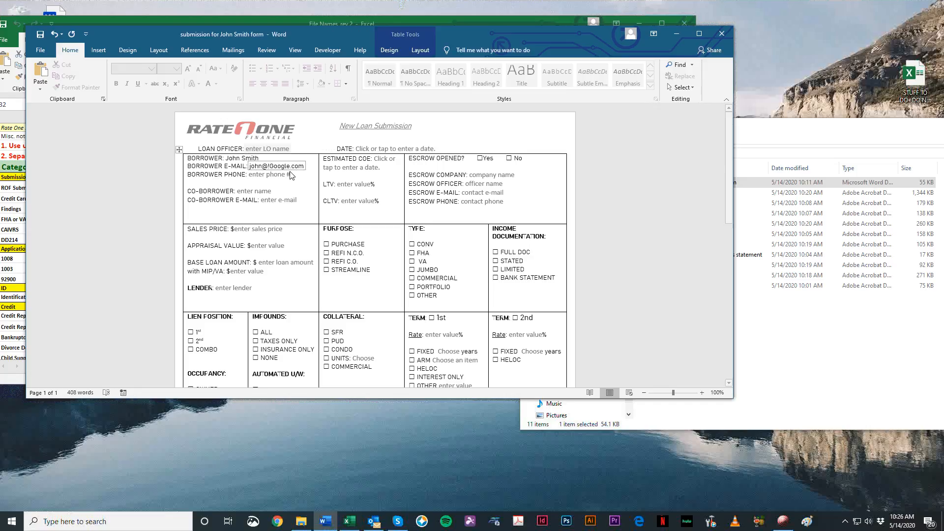
Step: Set both LTV and CLTV to 80% and mark escrow as opened with Yes
click(350, 184)
text(80)
key(Tab)
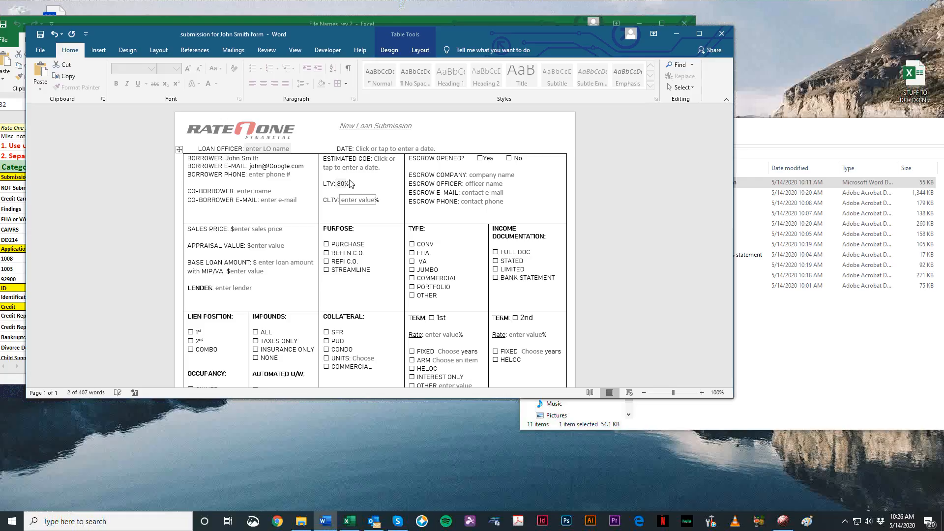
text(80)
key(Tab)
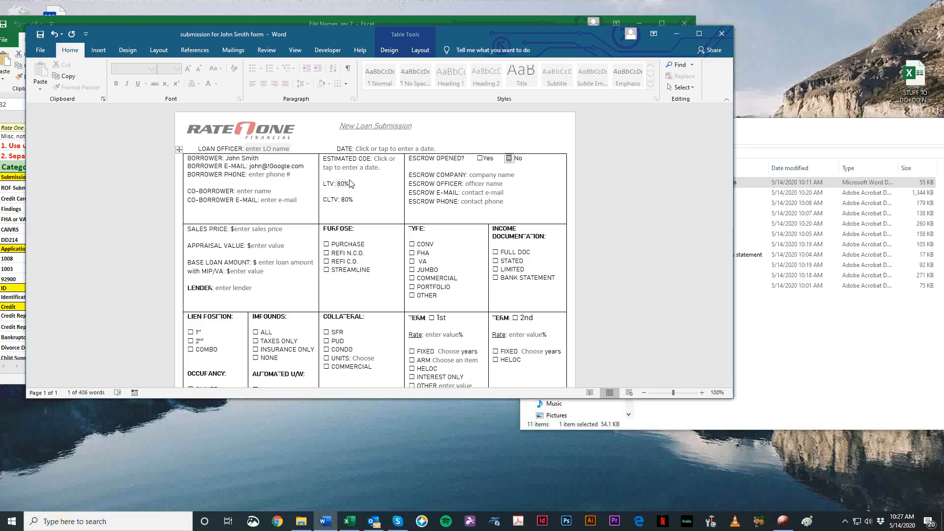
click(480, 157)
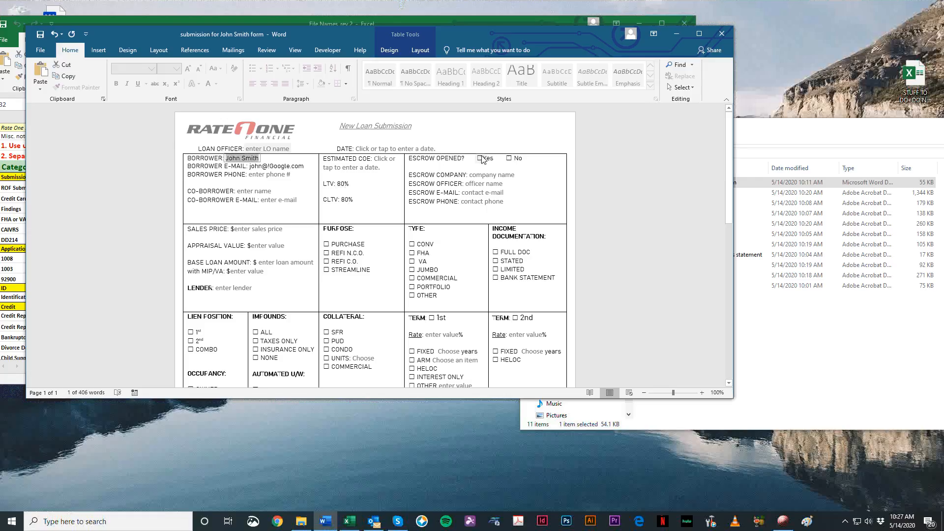
Step: Enter a as escrow company, aaaaa as escrow officer and aa as sales price, and close the form saving the changes
click(483, 176)
text(a)
key(Tab)
text(aaaaa)
key(Tab)
key(Tab)
key(Tab)
text(aa)
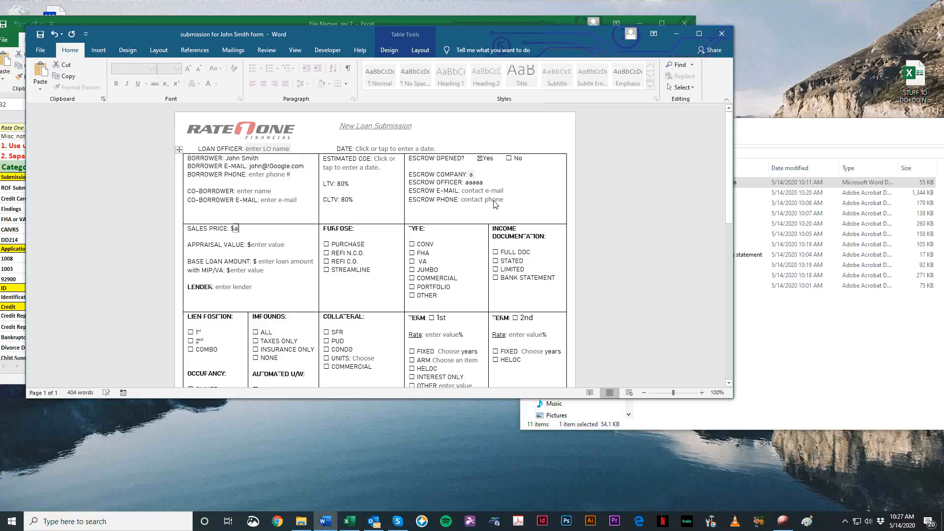
click(722, 33)
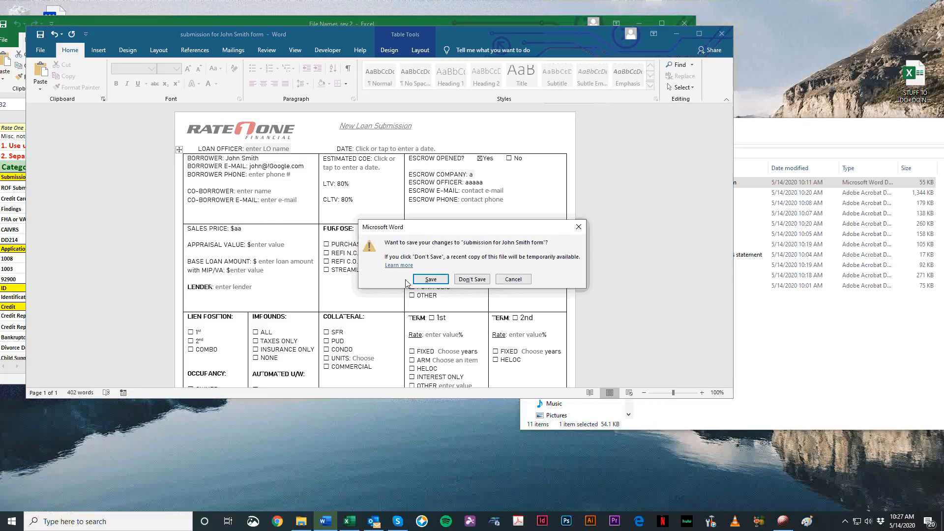
click(424, 276)
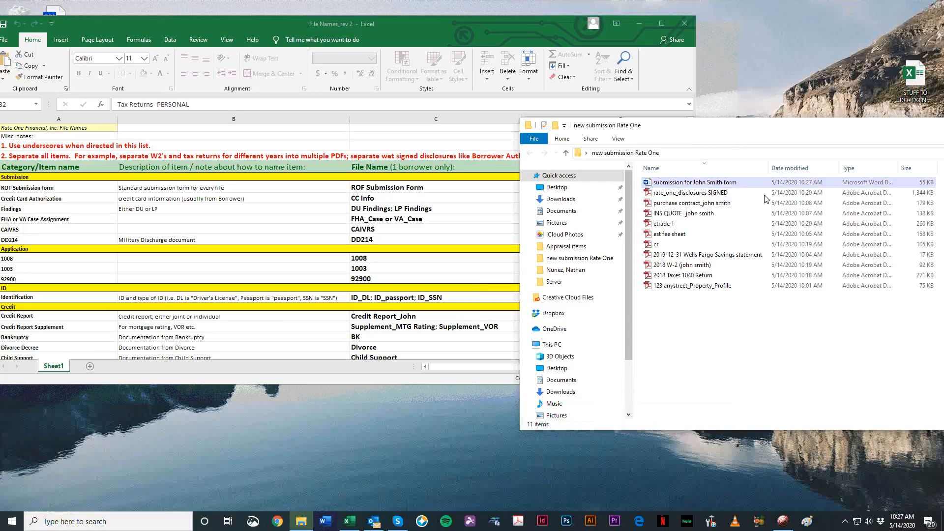
Step: Reopen the Word submission form and check FHA, OTHER and JUMBO as the loan type
double_click(727, 182)
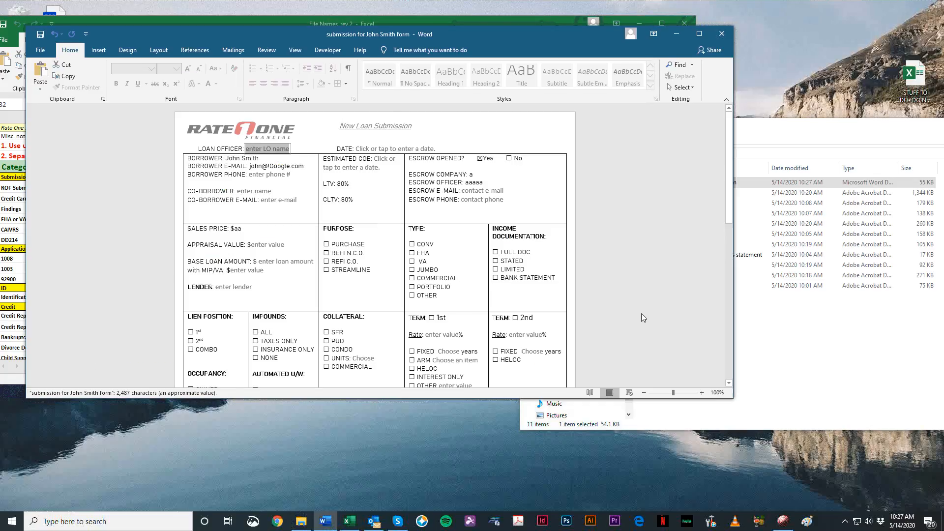
drag(520, 30, 622, 31)
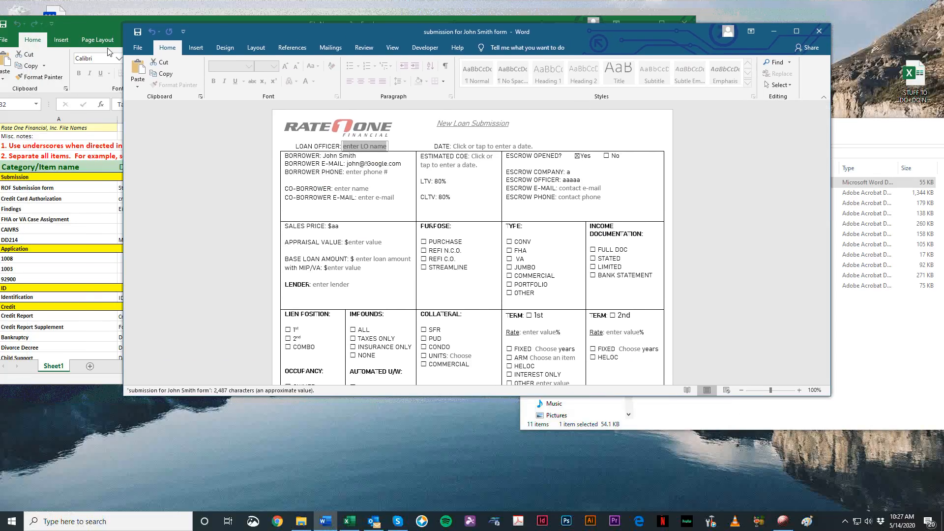
click(137, 47)
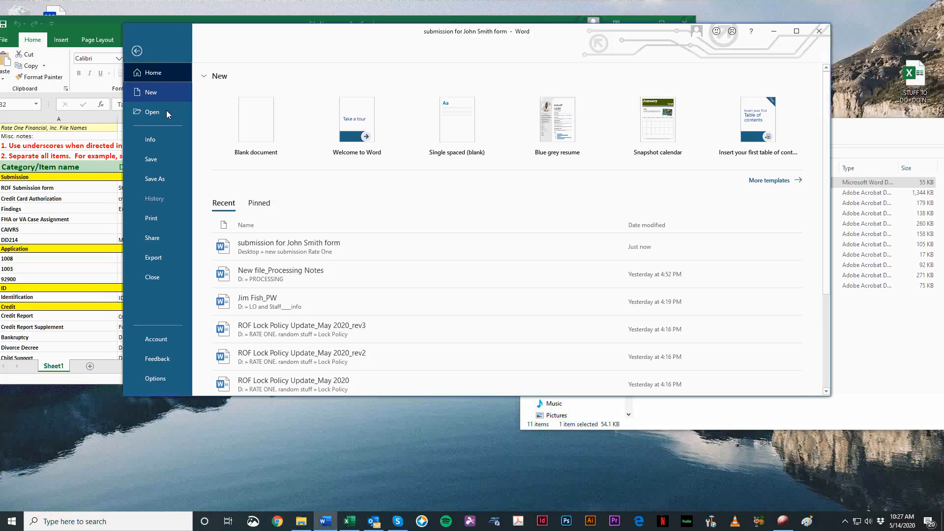
click(137, 51)
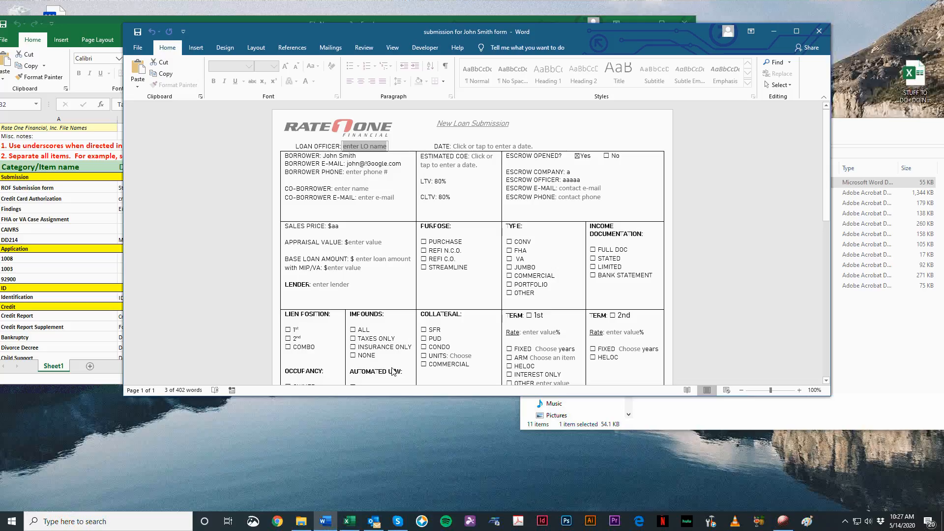
click(511, 251)
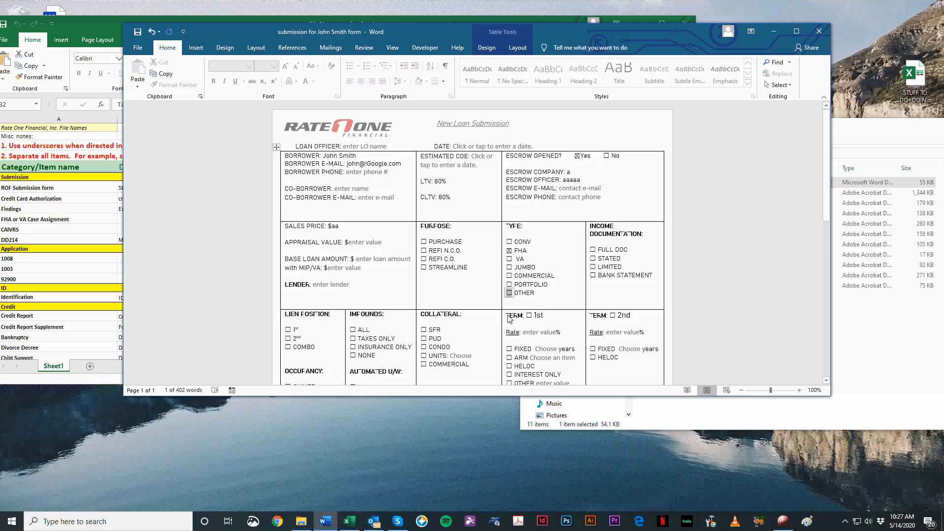
click(509, 293)
click(510, 267)
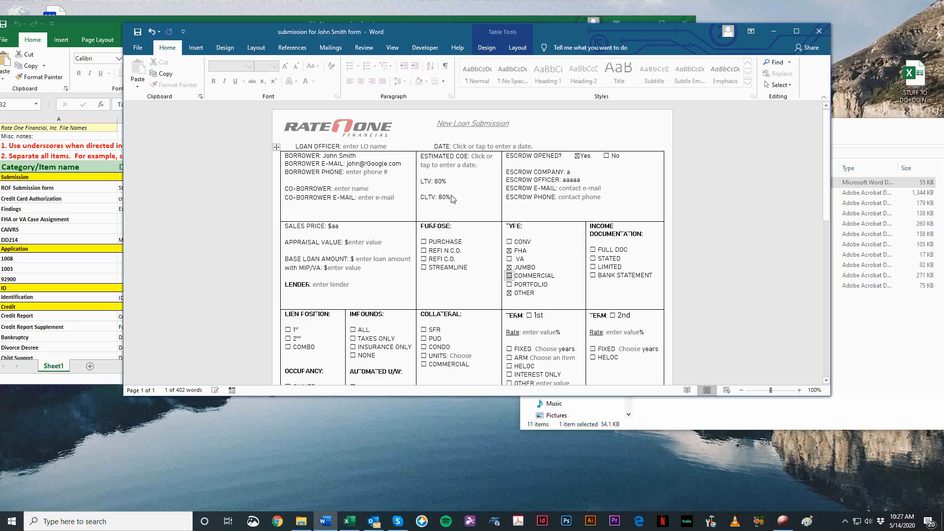
click(138, 48)
click(162, 179)
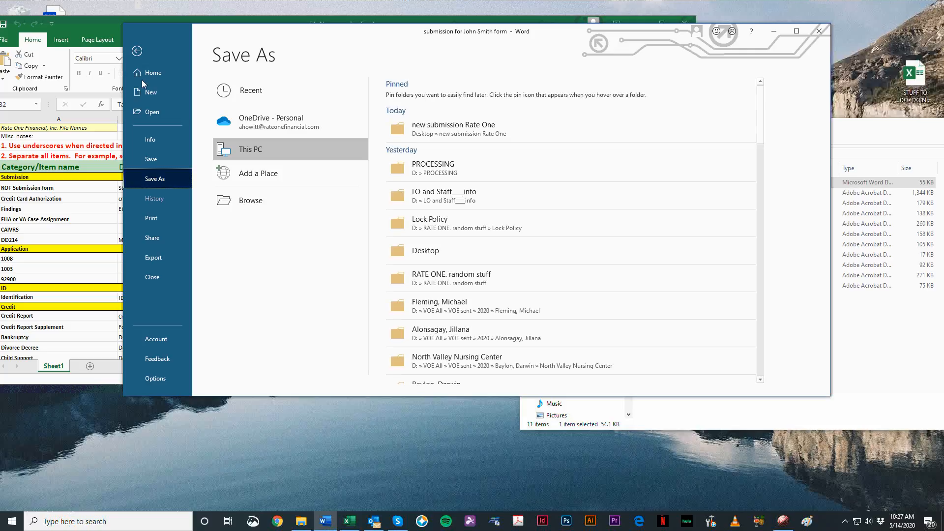
click(137, 51)
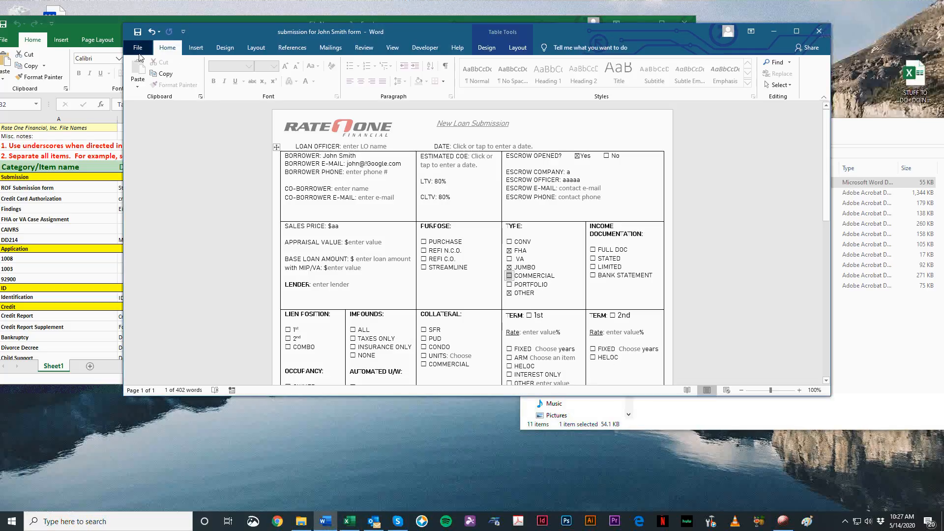
Step: Save a copy of the submission form as a PDF in the new submission Rate One folder
click(138, 51)
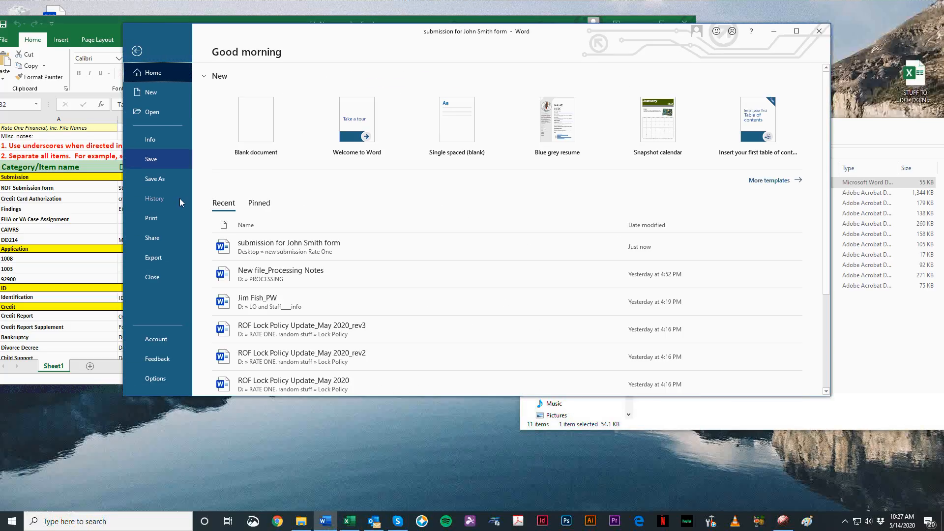
click(156, 180)
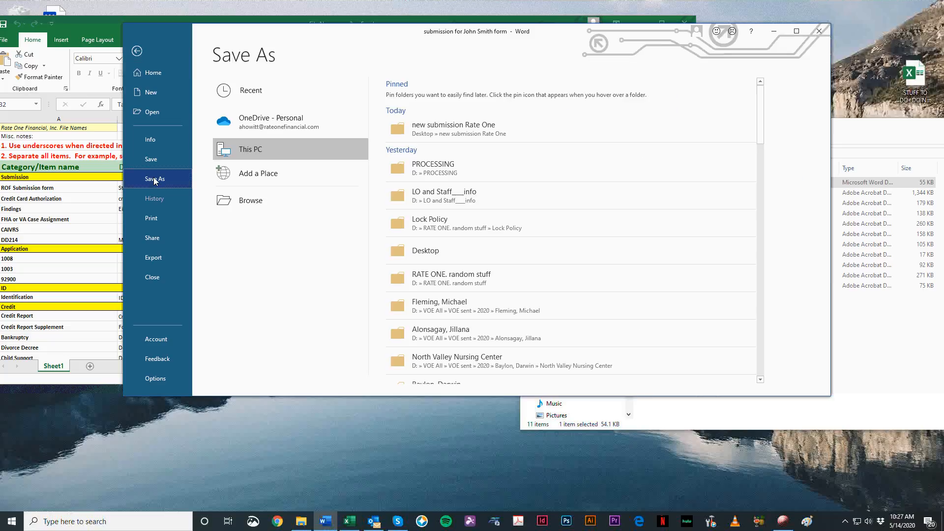
click(509, 135)
click(292, 219)
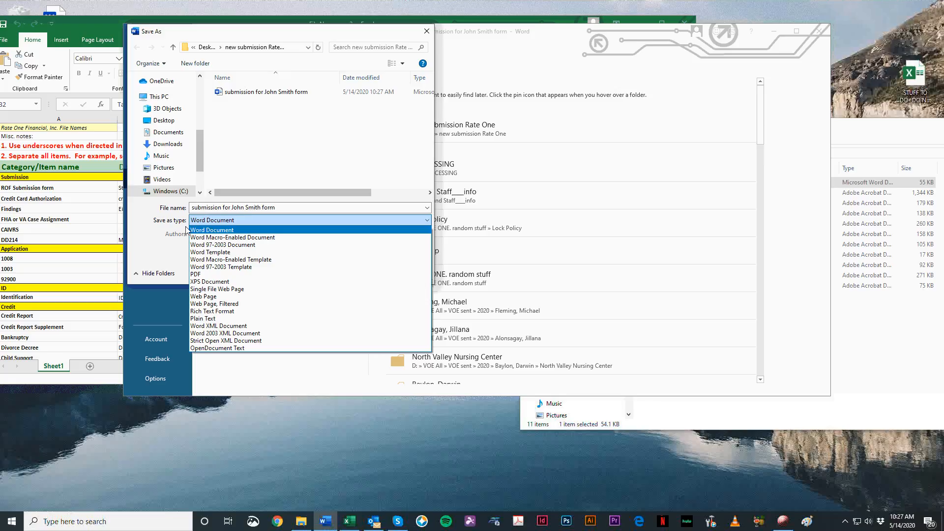
click(241, 275)
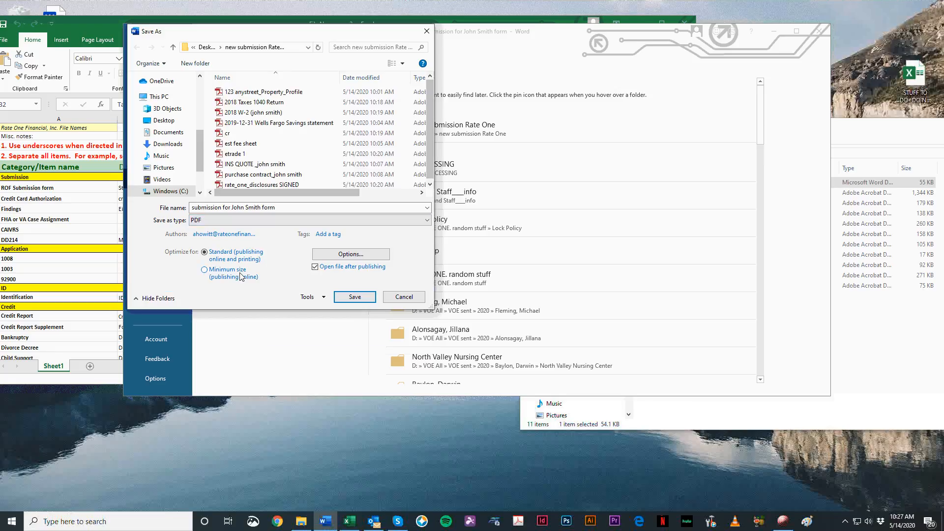
click(366, 303)
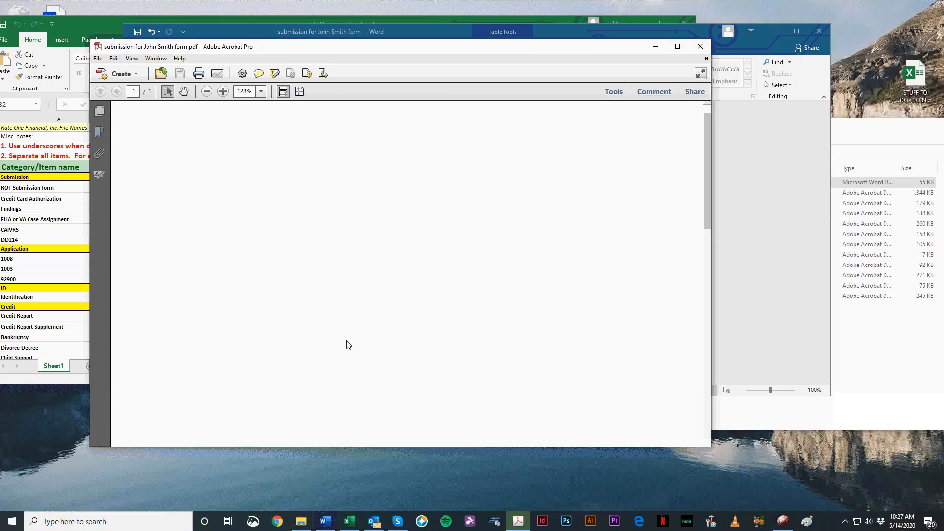
Step: Close the published PDF and the Word form, saving the form's changes
click(700, 46)
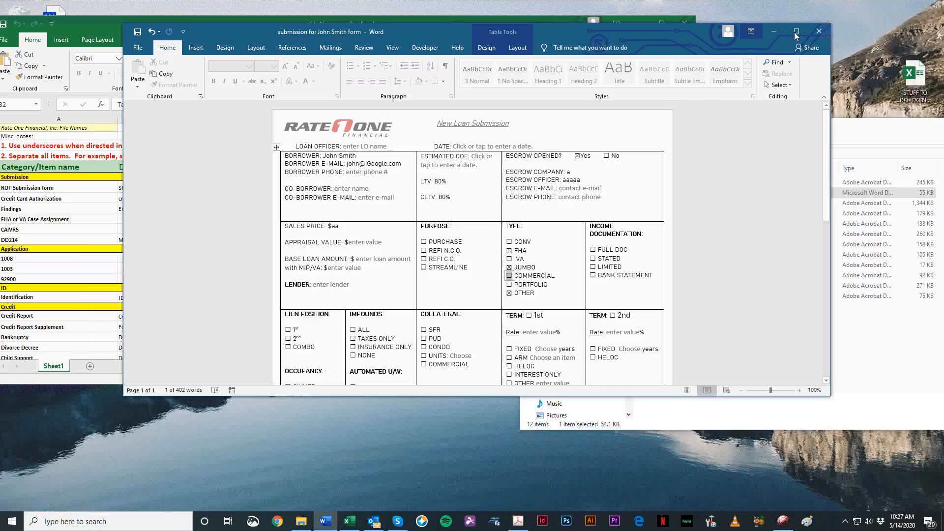
click(820, 31)
click(432, 281)
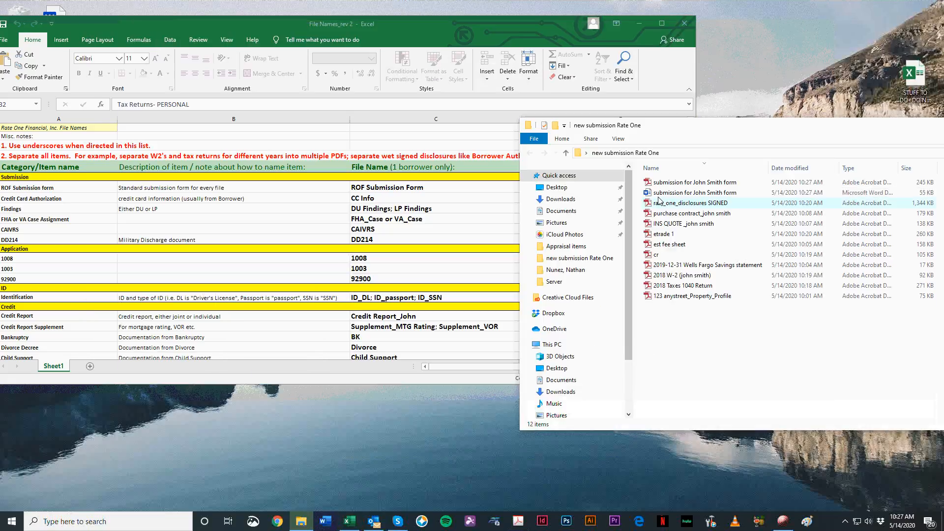
Step: Try the Convert to Adobe PDF option on the Word form, and review the submission form PDF from end to end before closing it
right_click(672, 193)
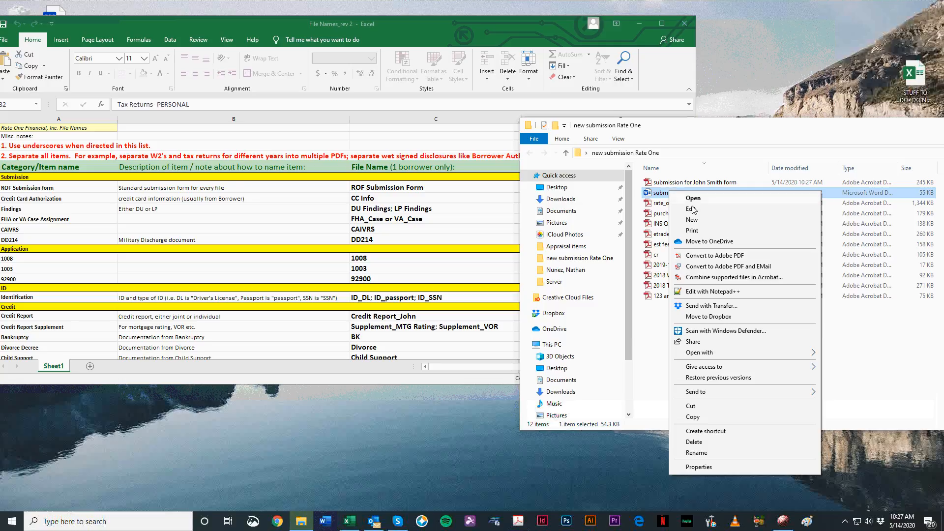
click(701, 256)
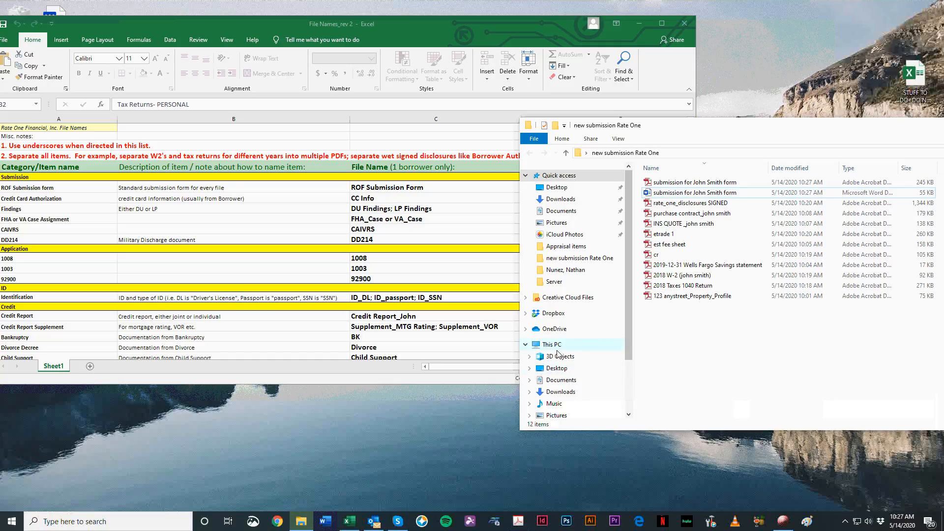
double_click(749, 183)
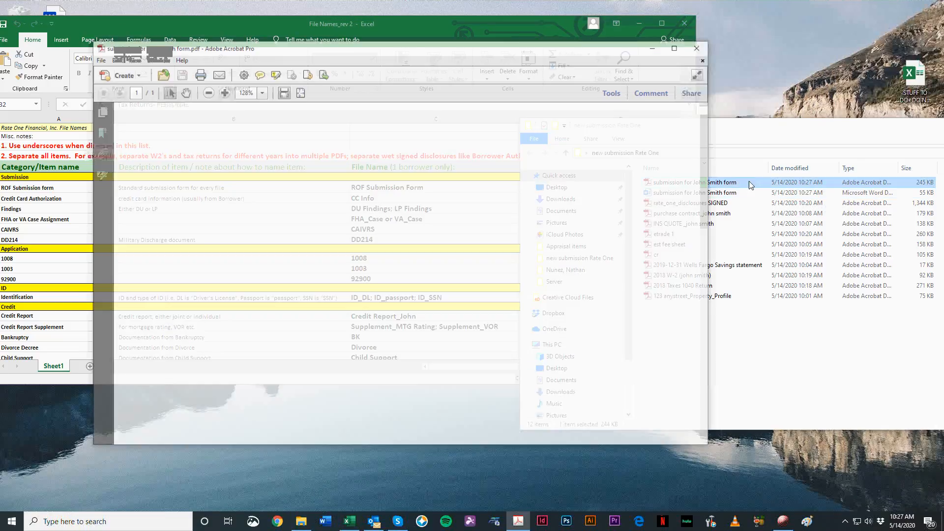
scroll(327, 221, down, 5)
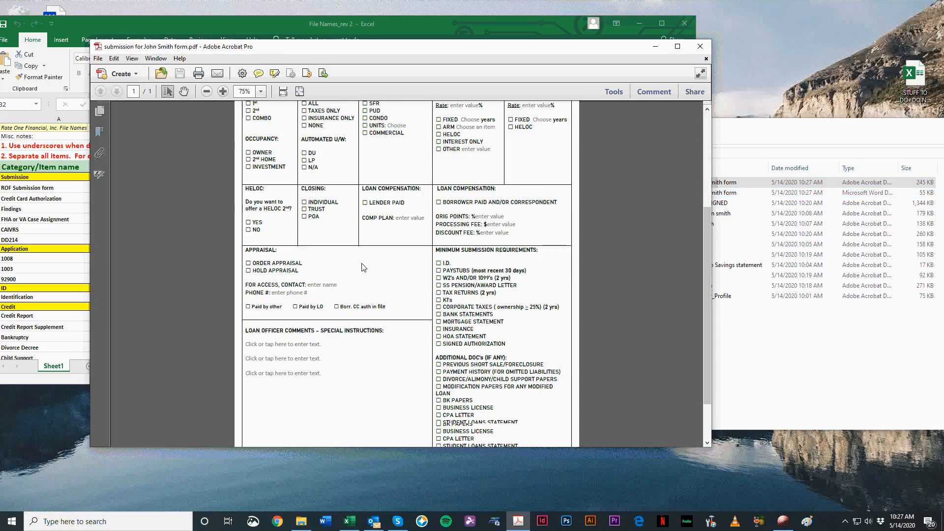
scroll(680, 140, up, 5)
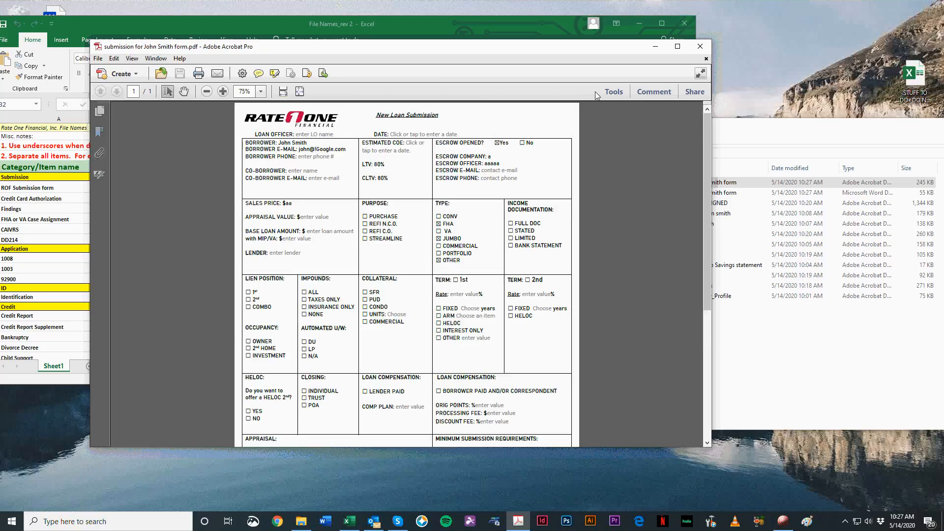
click(700, 47)
Step: Delete the Word version of the submission form and move the folder window clear of the naming sheet's single-borrower column
click(718, 189)
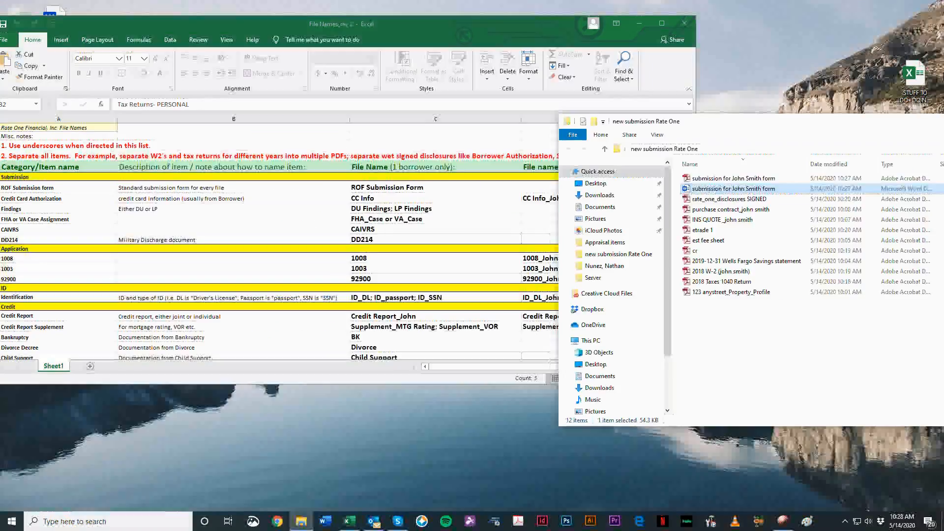
key(Delete)
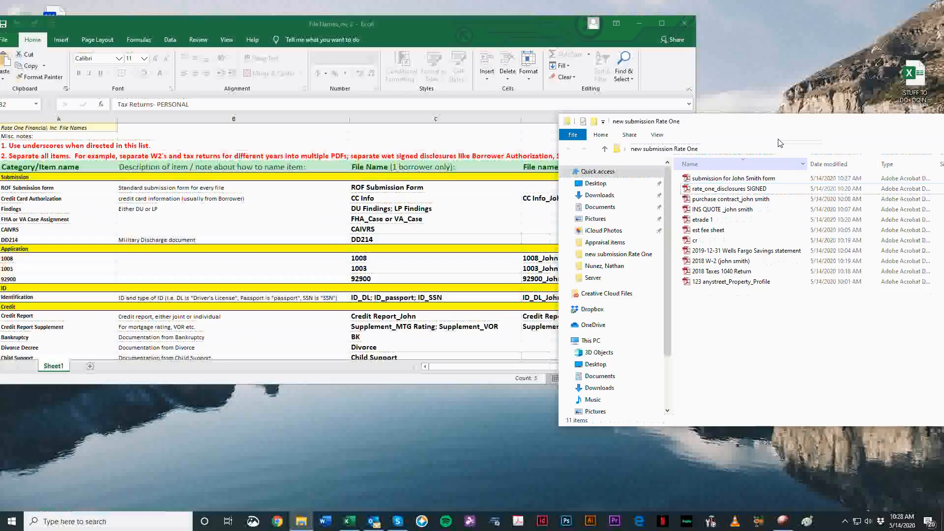
drag(857, 121, 879, 128)
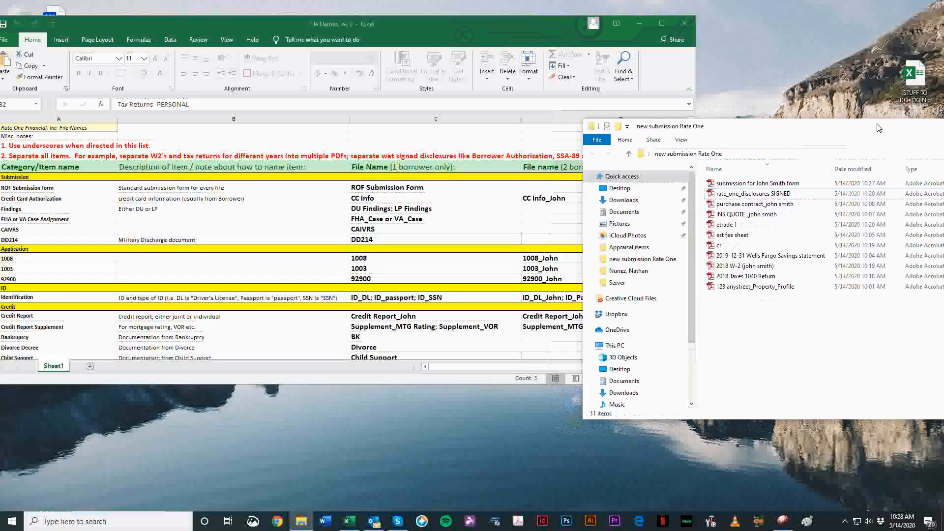
Step: Open the submission form PDF beside the naming workbook and select the ROF Submission form entry in the list
click(756, 184)
double_click(756, 185)
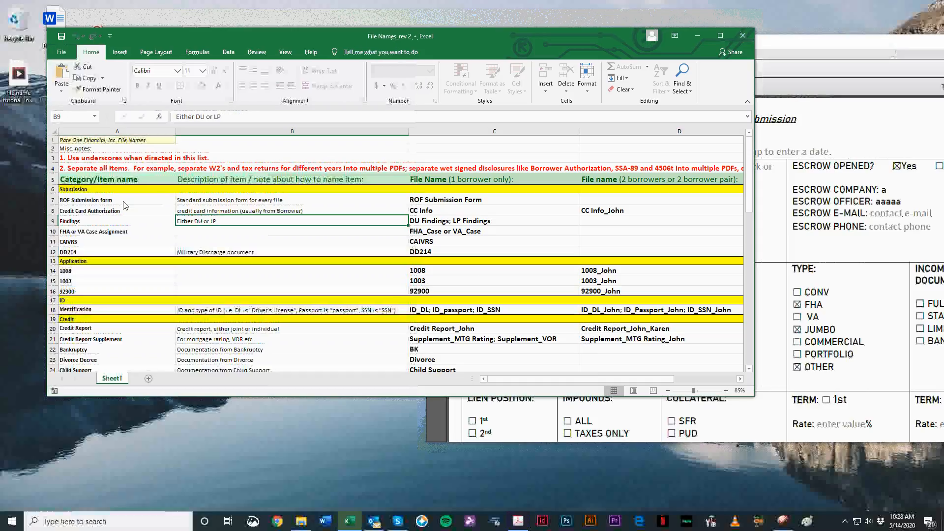
drag(124, 205, 70, 198)
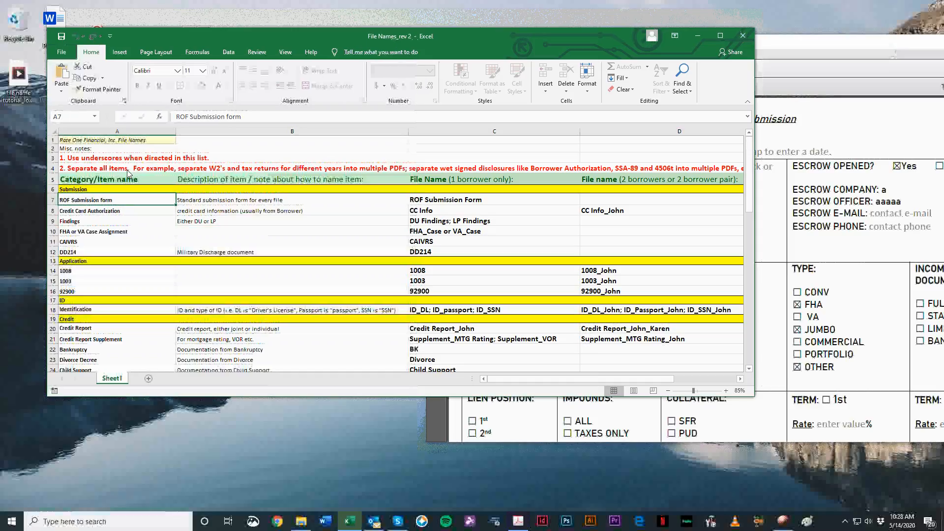
Step: Read the ROF Submission form entry under the Submission category, checking its description and one-borrower file name
click(68, 191)
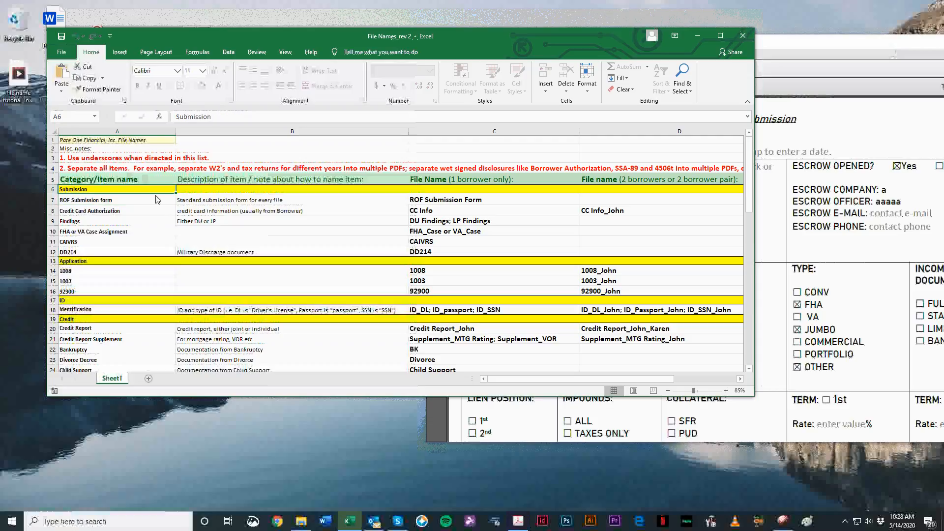
click(97, 202)
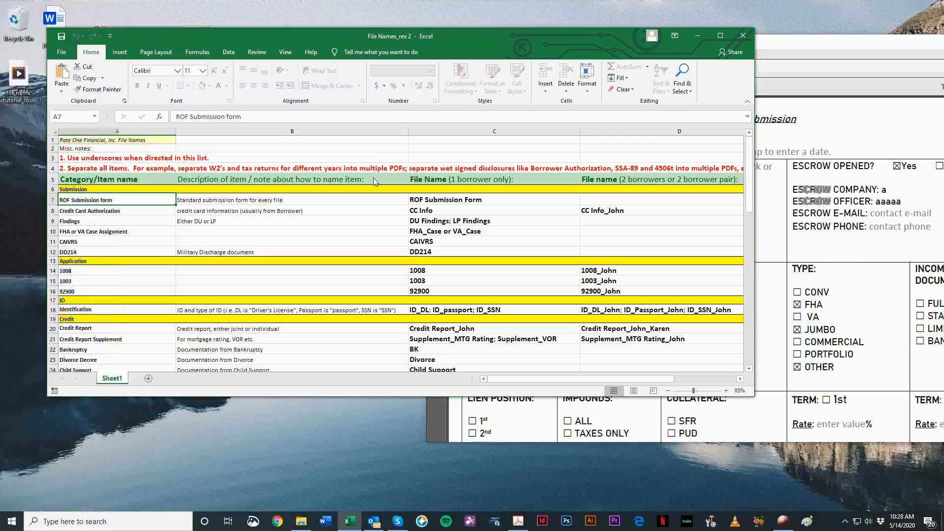
click(254, 181)
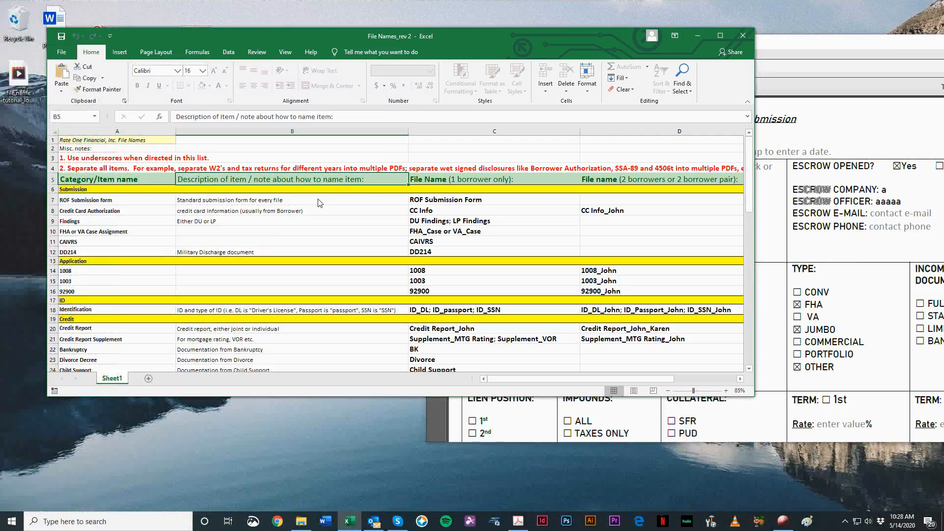
click(218, 204)
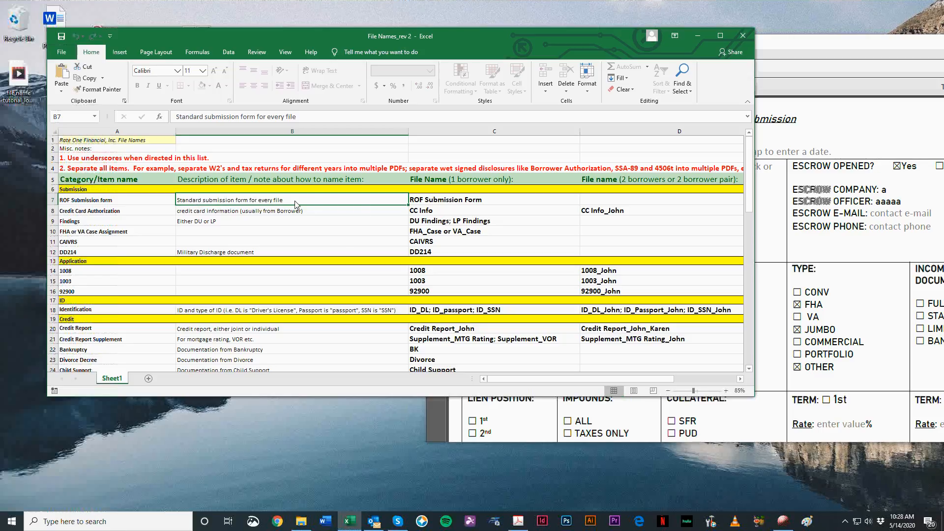
click(454, 203)
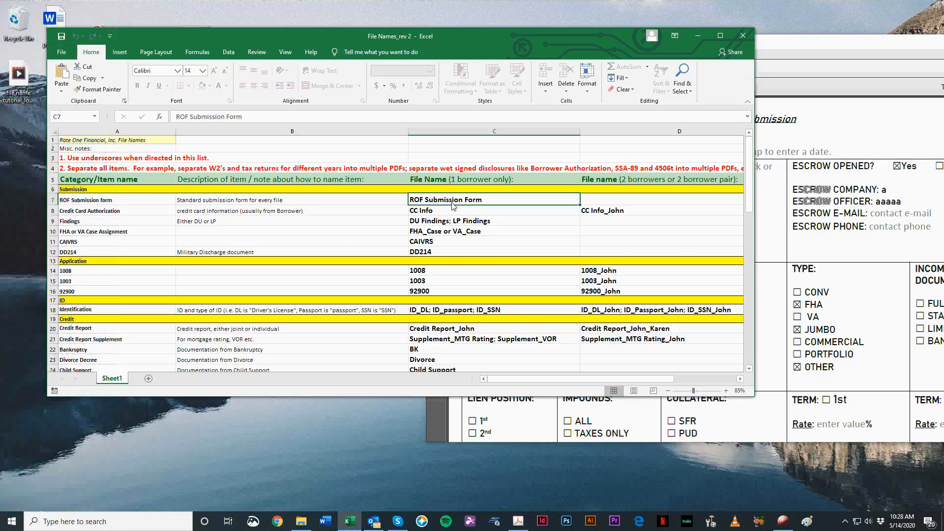
Step: Examine the two-borrower file name column across the Submission section, from Credit Card Authorization down to CAIVRS
click(627, 179)
click(638, 132)
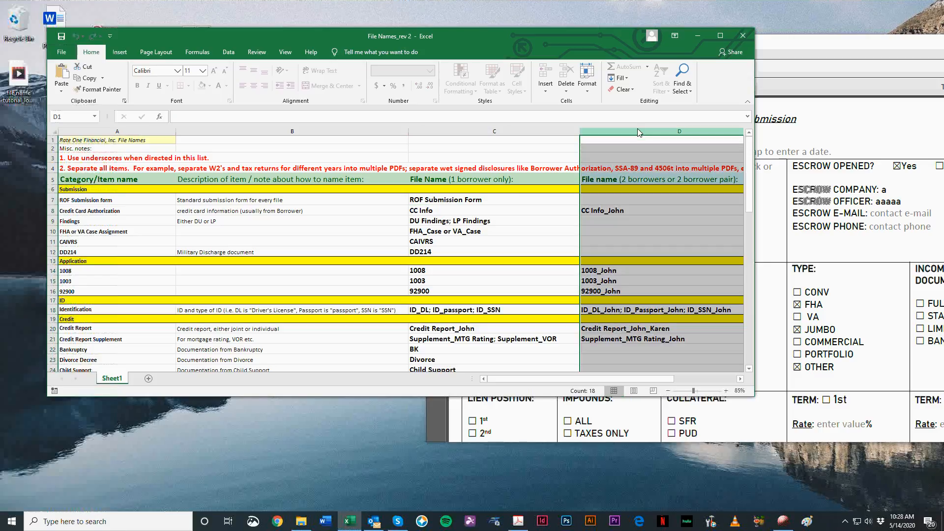
click(622, 211)
click(611, 222)
click(602, 233)
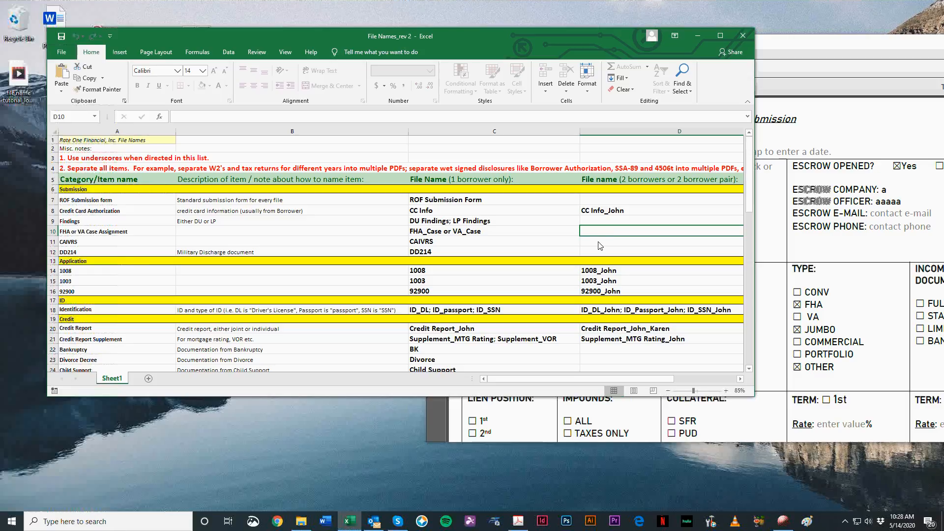
key(Down)
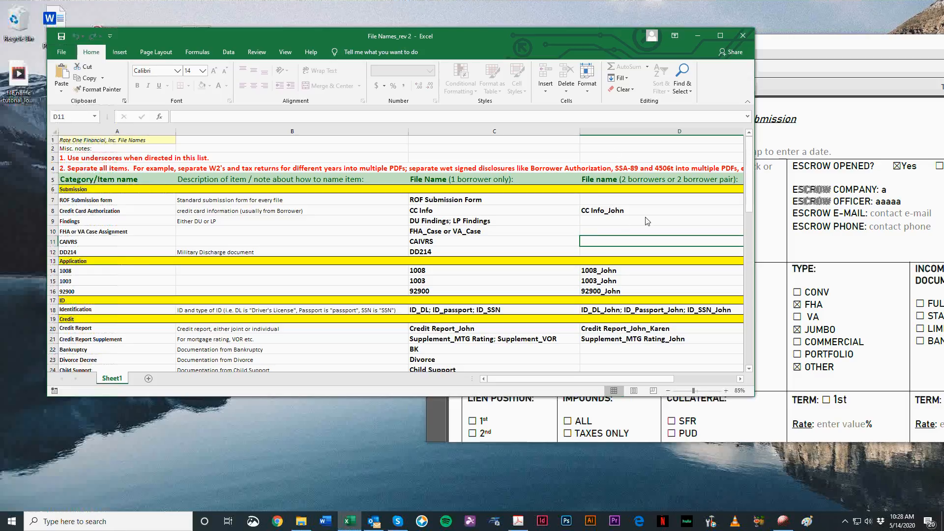
Step: Find the Bankruptcy entry in the Credit section and compare its one-borrower and two-borrower file name cells
scroll(648, 222, down, 2)
scroll(703, 291, up, 2)
scroll(696, 235, down, 3)
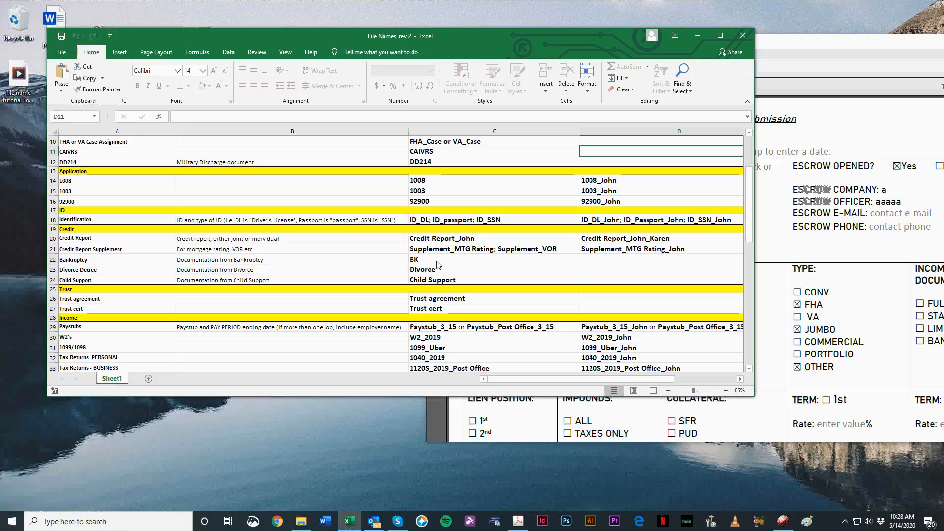
click(438, 259)
click(93, 260)
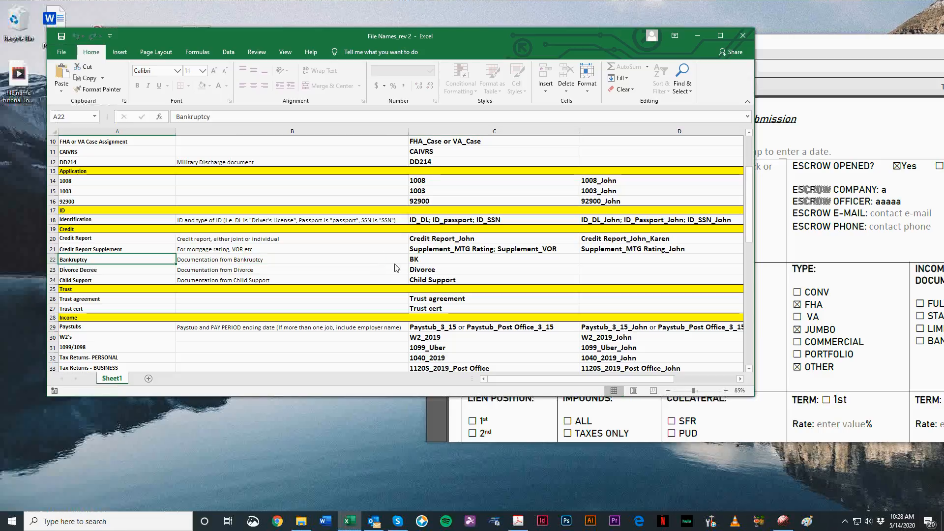
click(530, 262)
click(597, 267)
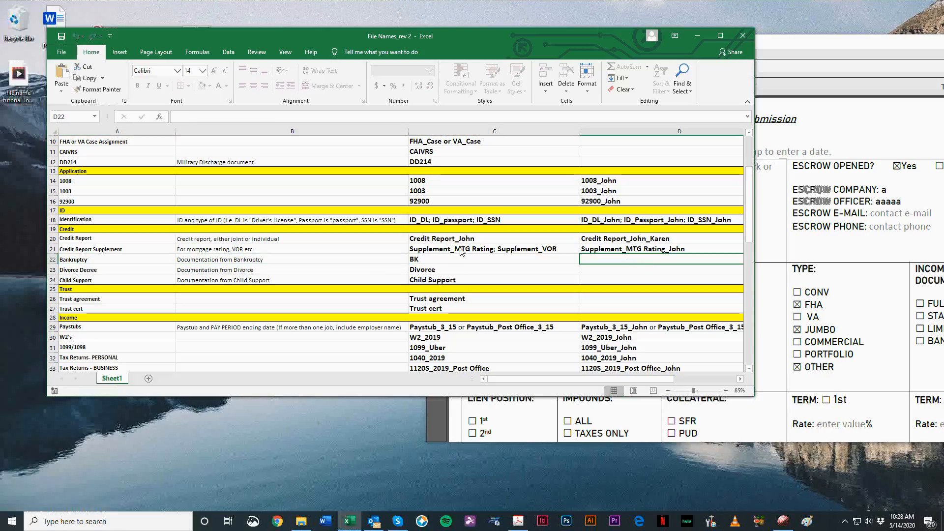
click(506, 267)
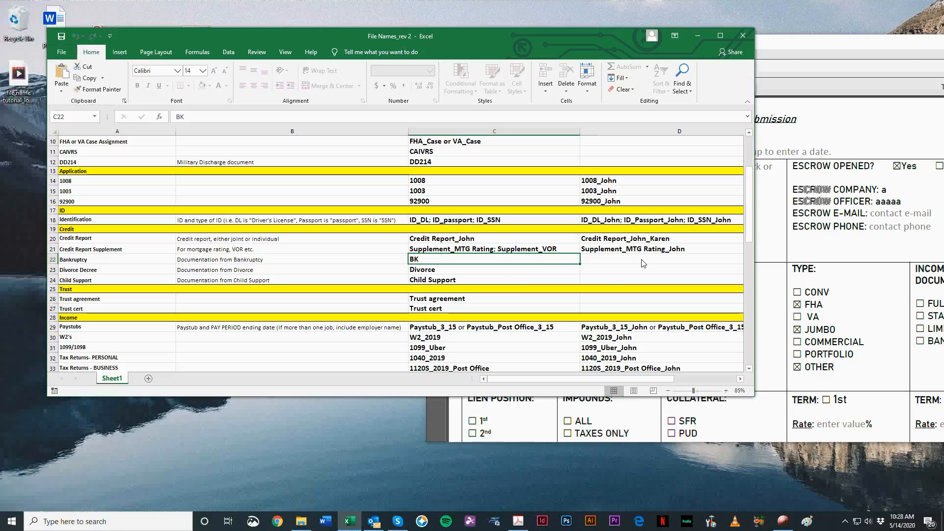
scroll(640, 294, up, 1)
scroll(641, 294, up, 2)
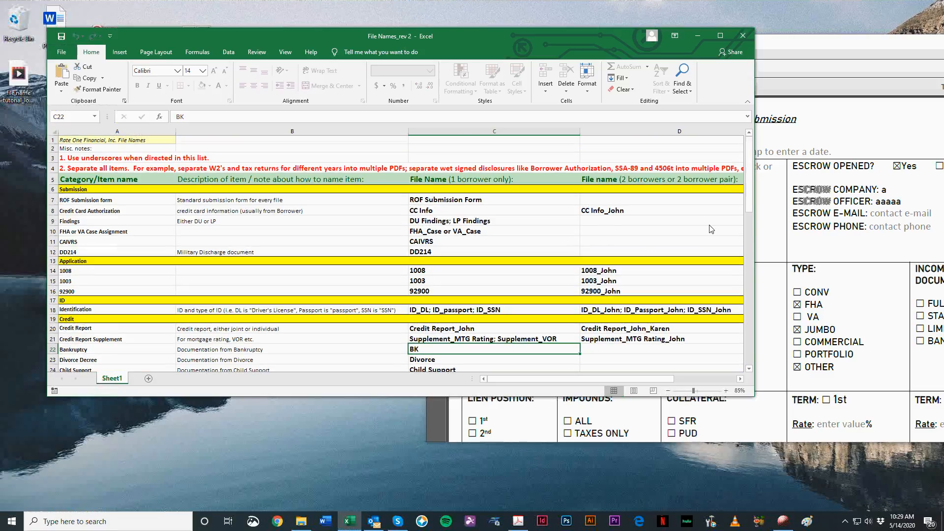
Step: Look through the two-borrower file names from the Credit section down to the Escrow section of the list
scroll(551, 324, down, 1)
click(627, 324)
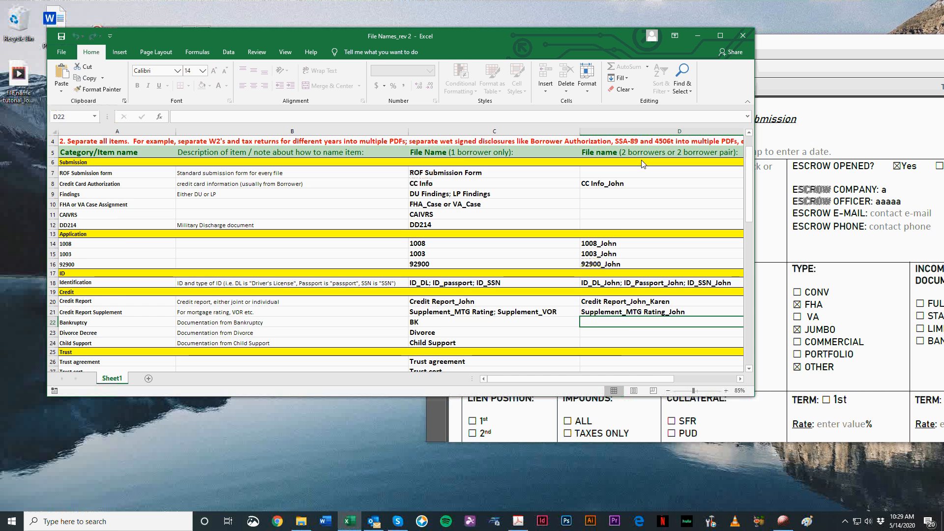
scroll(657, 242, down, 2)
scroll(657, 242, down, 7)
scroll(657, 242, up, 10)
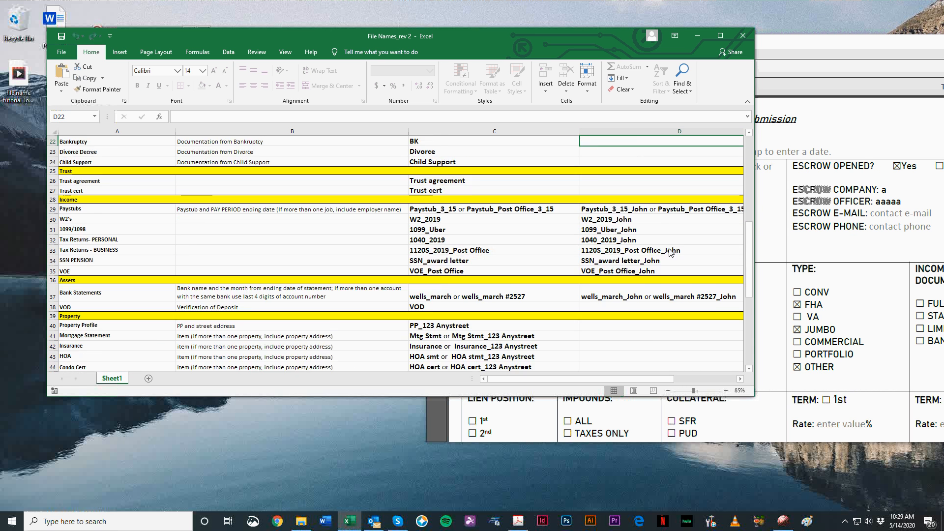
scroll(687, 198, down, 5)
scroll(664, 231, down, 9)
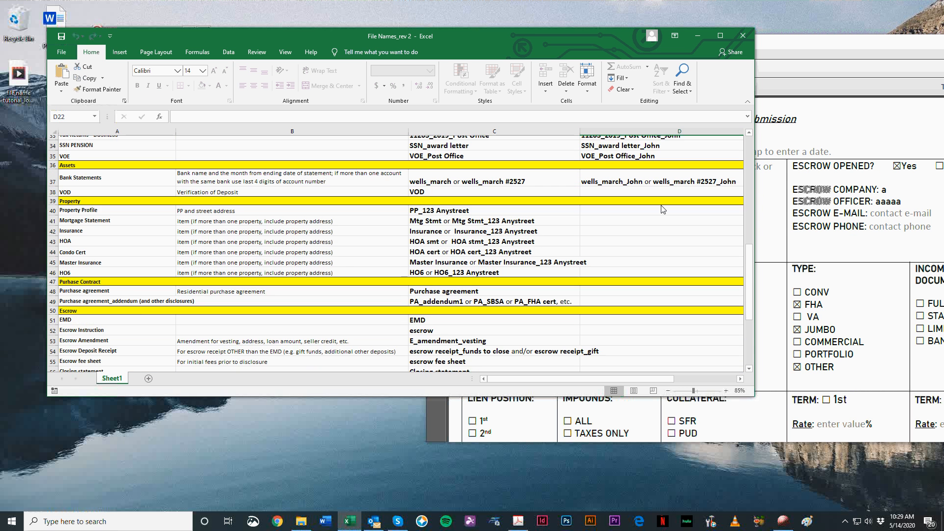
scroll(658, 238, up, 14)
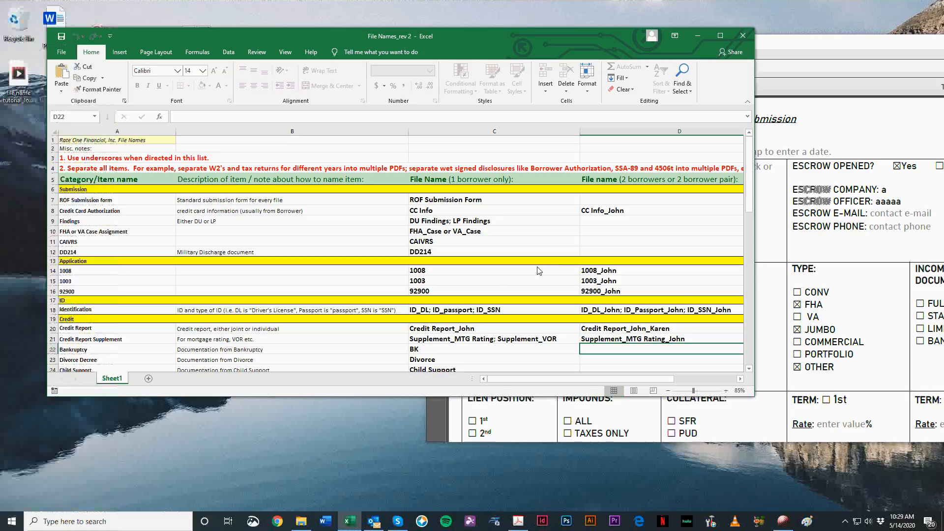
Step: Recheck the Bankruptcy row's item name, two-borrower cell and BK file name
click(160, 349)
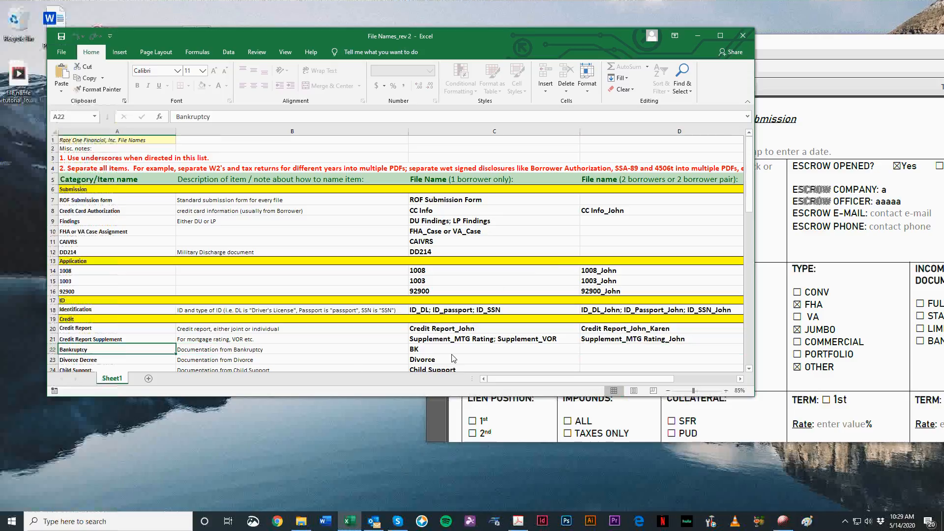
click(623, 350)
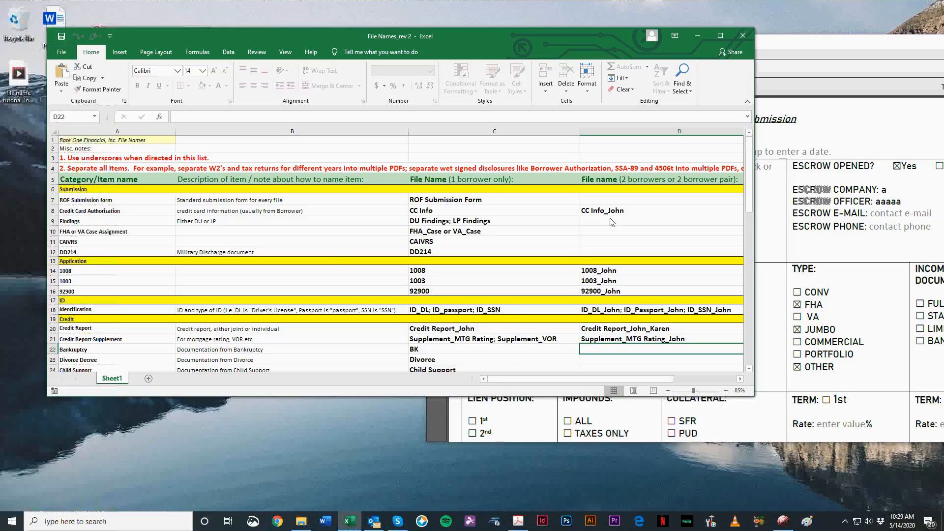
click(457, 351)
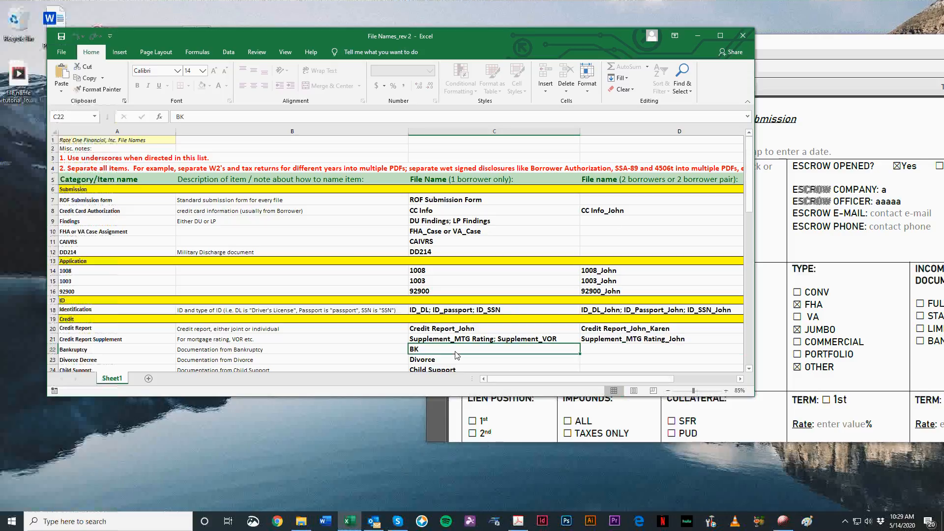
Step: Move the submission form PDF and the naming workbook apart so more of the form shows, and skim the naming list
drag(868, 46, 928, 45)
click(419, 350)
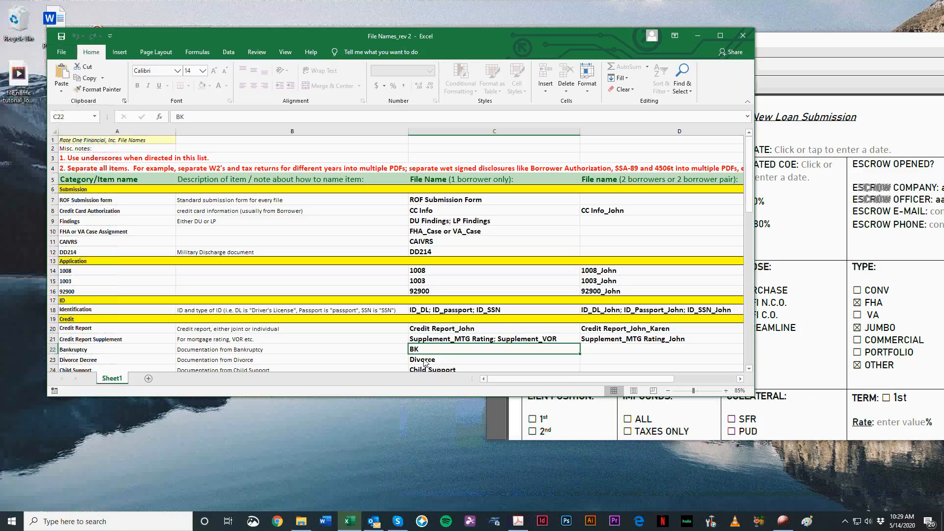
scroll(453, 350, down, 2)
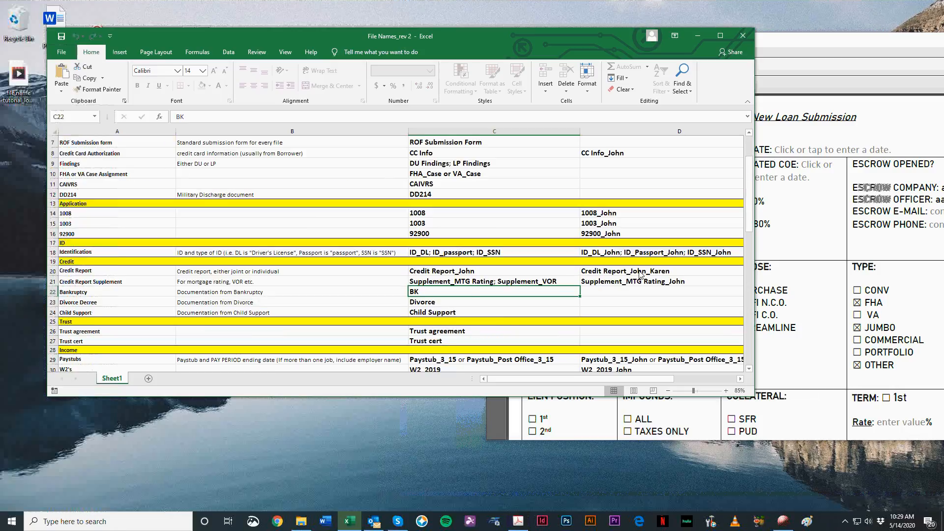
scroll(641, 275, up, 2)
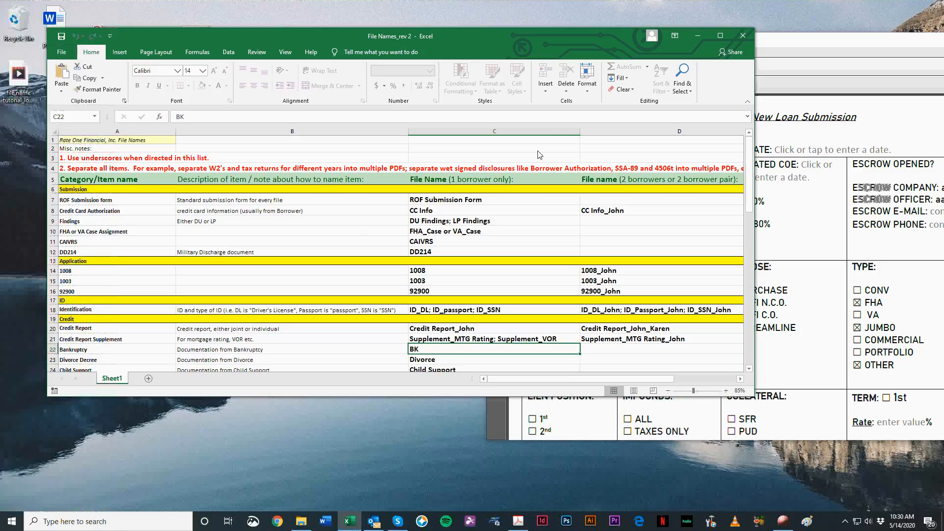
drag(374, 36, 335, 34)
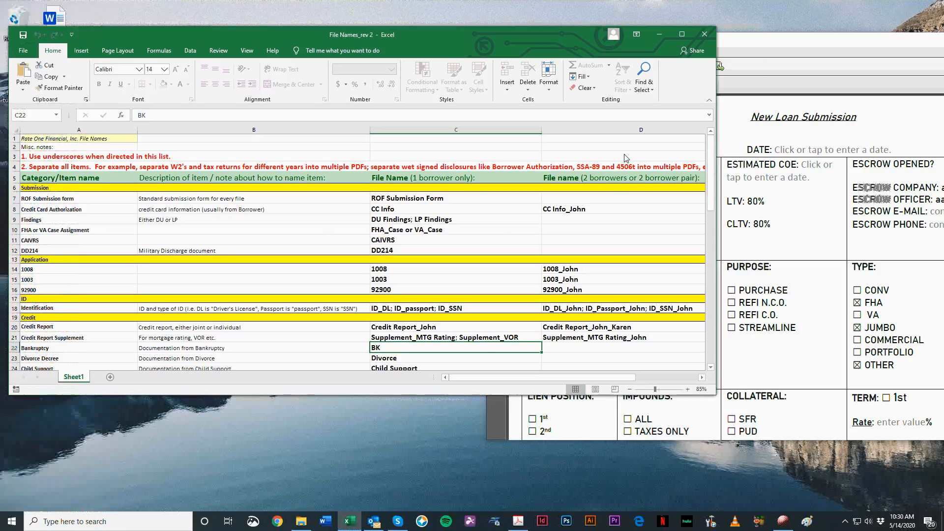
scroll(378, 258, down, 4)
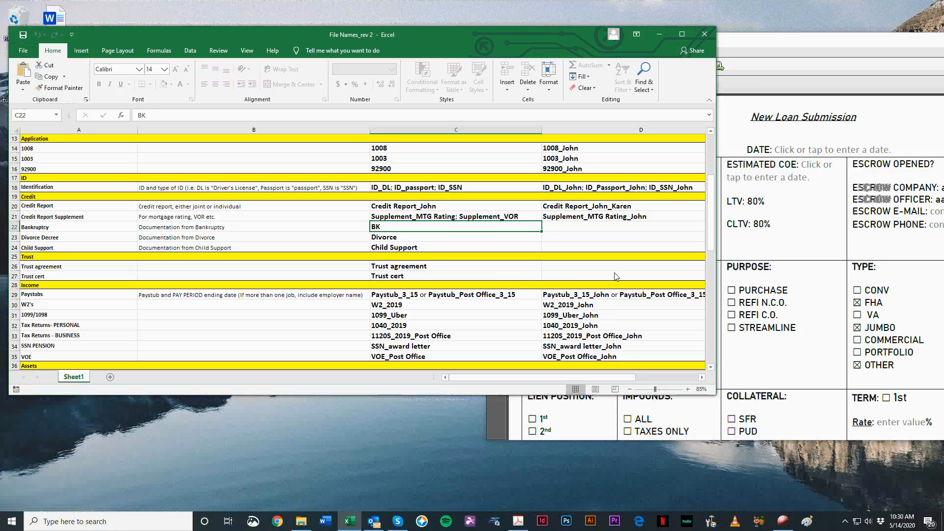
scroll(559, 295, up, 4)
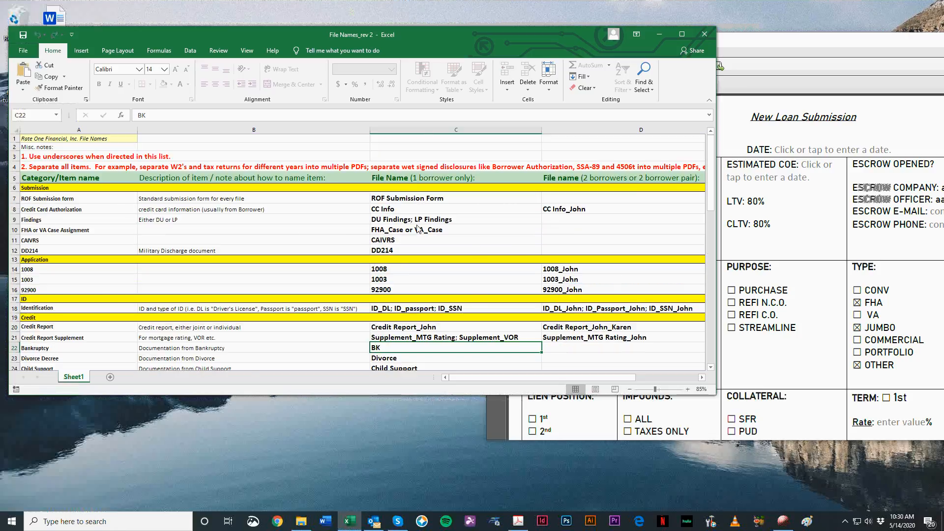
Step: Highlight the one-borrower file name column and the two-borrower column in turn, examining the naming patterns in each
click(416, 132)
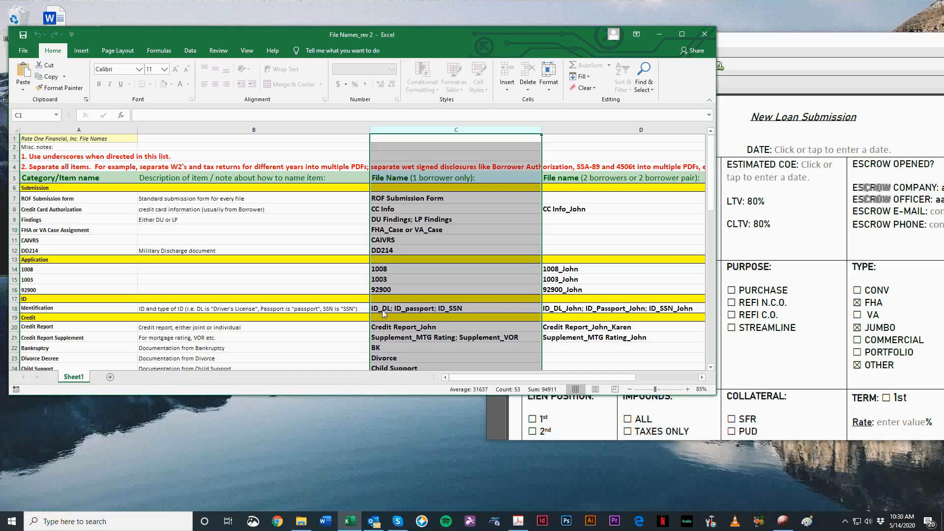
scroll(411, 225, down, 2)
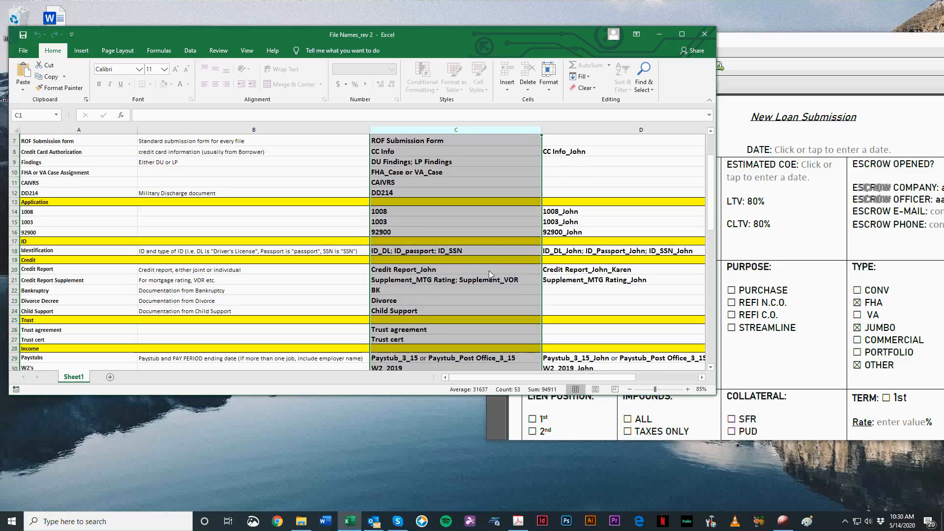
scroll(465, 251, up, 2)
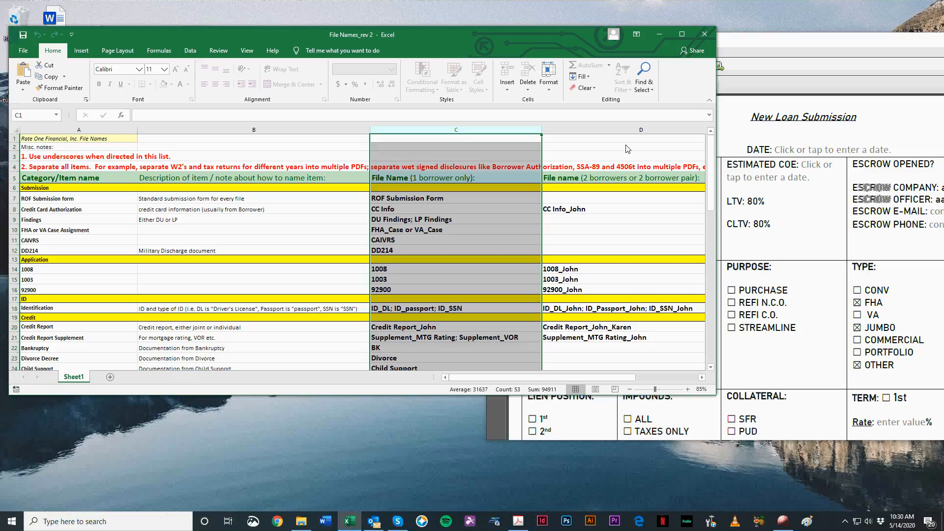
click(626, 131)
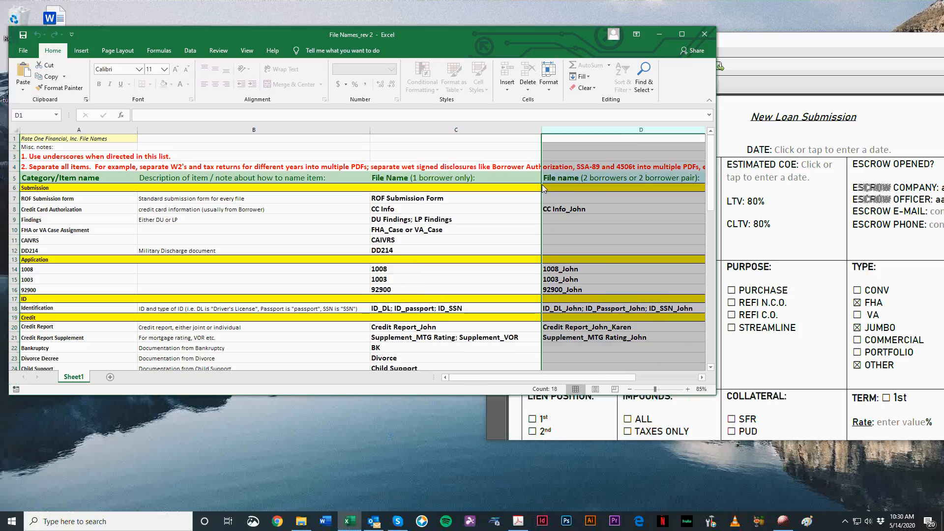
scroll(604, 265, down, 3)
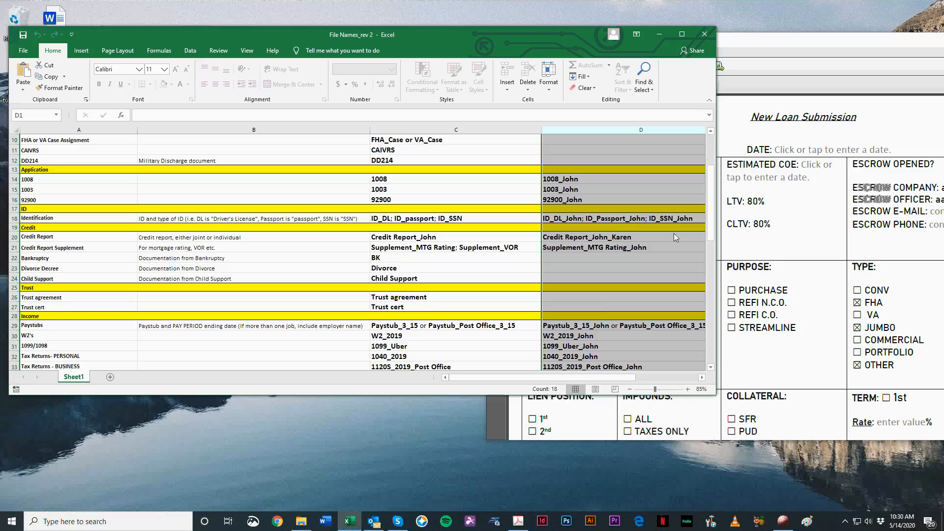
scroll(698, 305, up, 2)
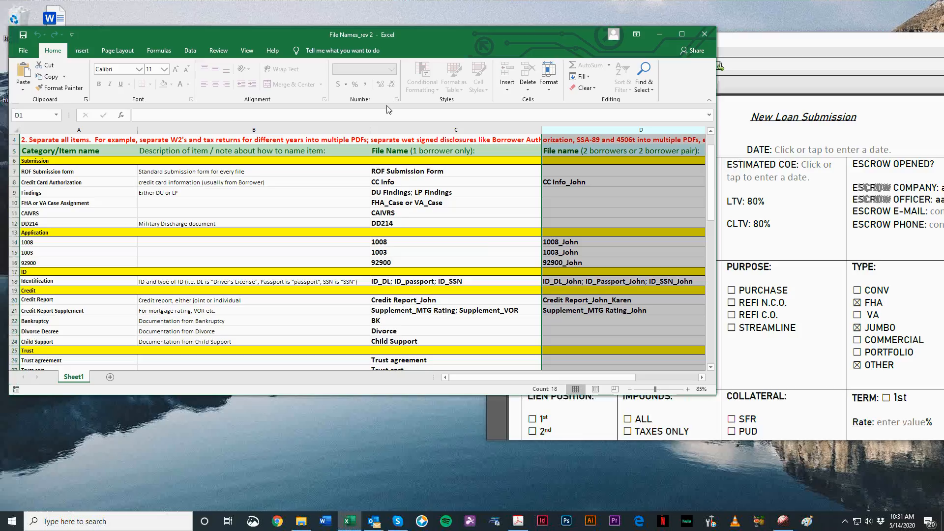
Step: Nudge the workbook window down slightly and compare the one-borrower naming column with the two-borrower column again
drag(463, 26, 463, 28)
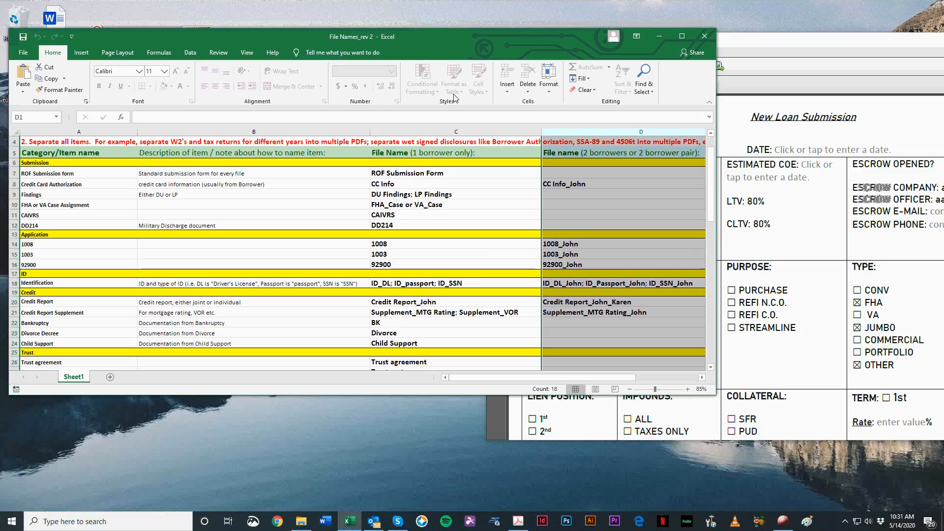
click(445, 130)
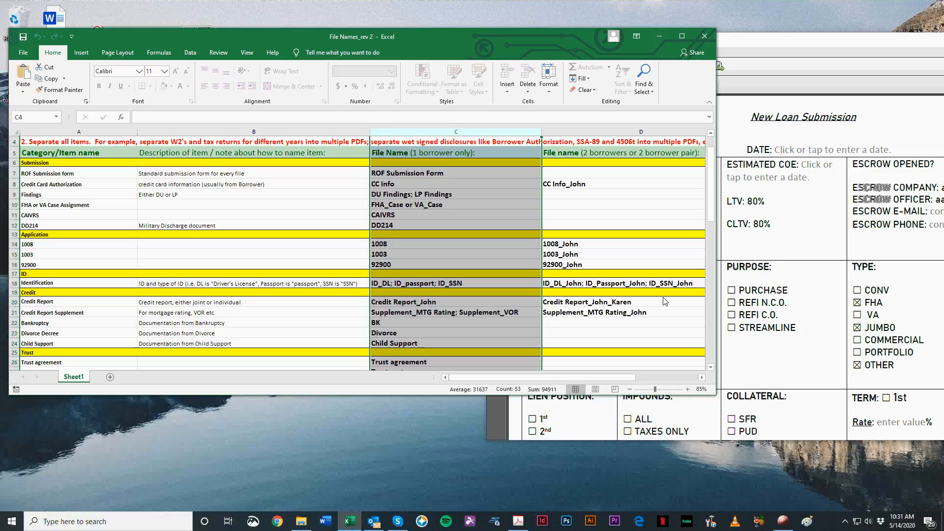
click(637, 132)
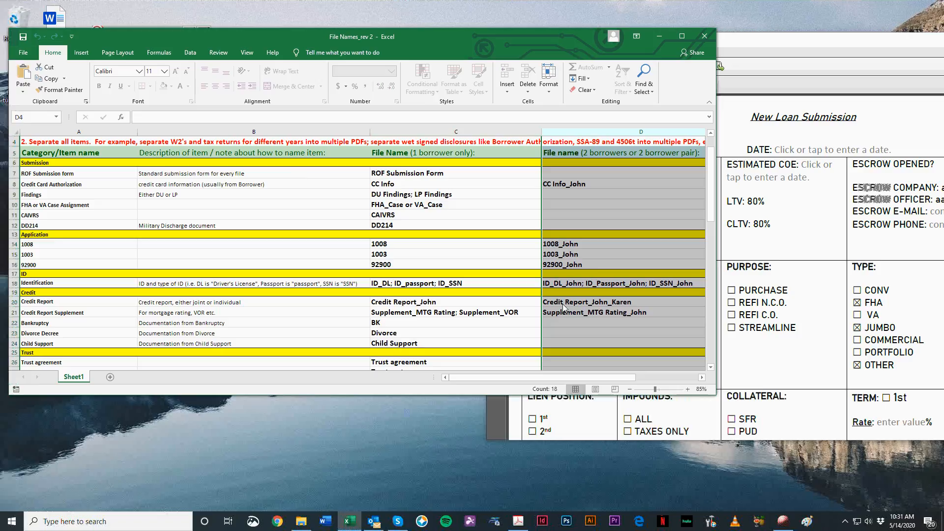
Step: Skim the naming list down to the Property section, examine the submission form PDF from top to bottom, and close the PDF
scroll(603, 287, down, 4)
scroll(531, 301, down, 3)
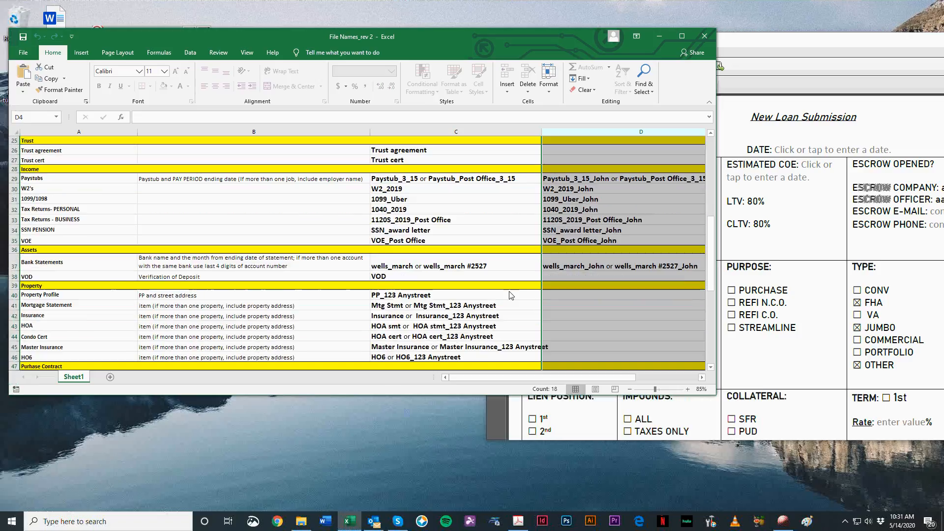
click(789, 47)
drag(788, 48, 410, 97)
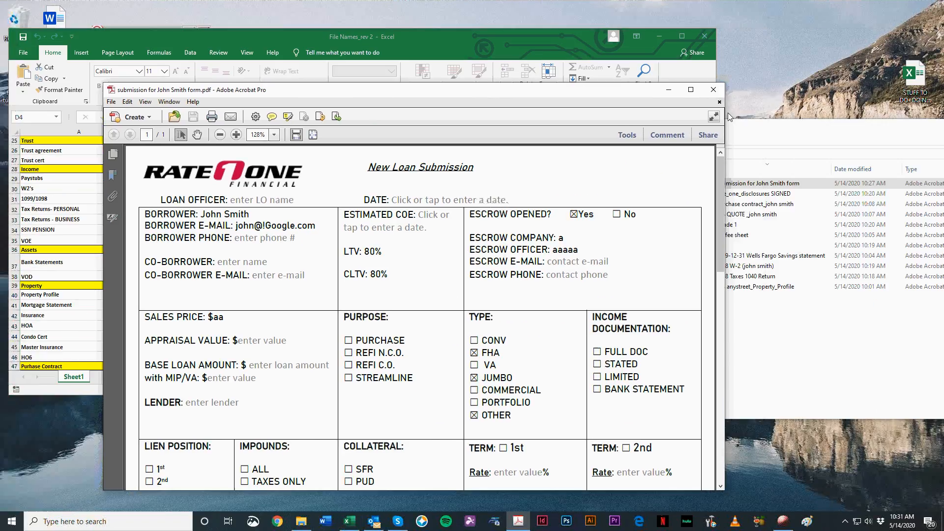
drag(540, 97, 760, 54)
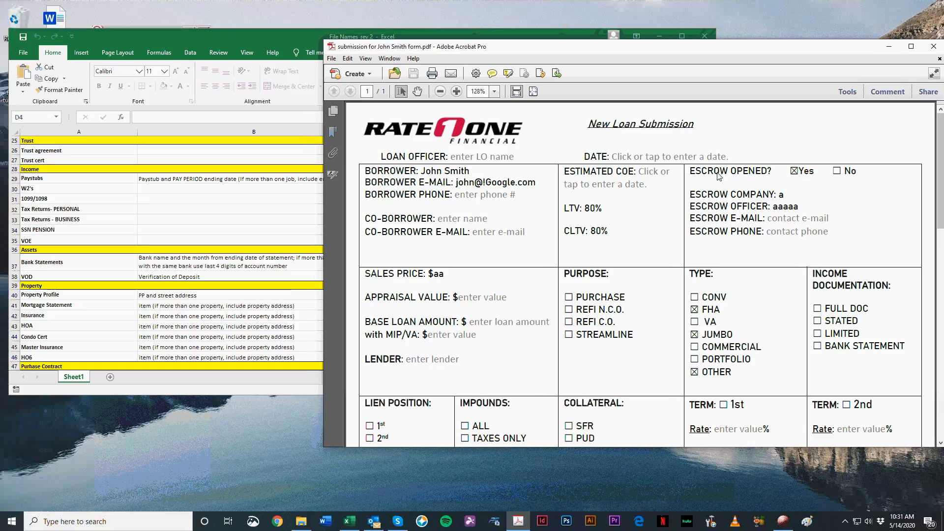
ctrl+scroll(696, 197, down, 2)
scroll(724, 332, down, 3)
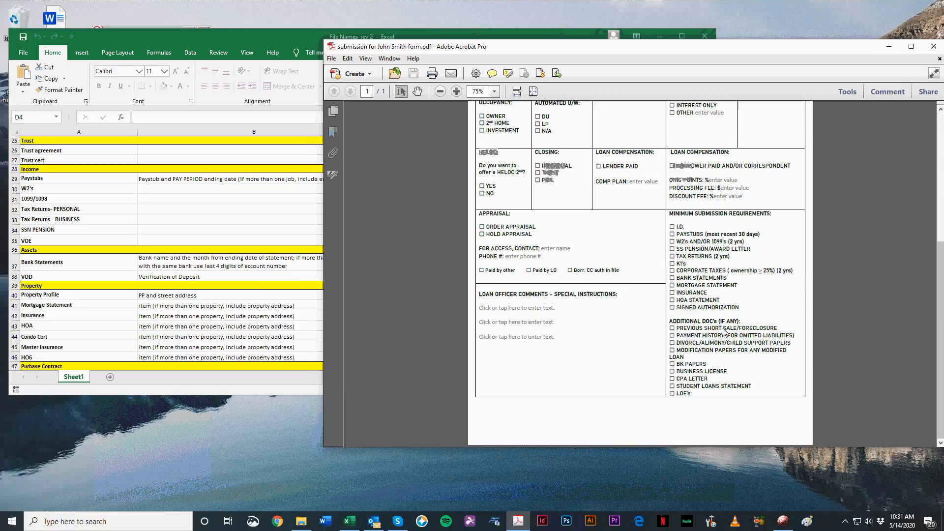
scroll(724, 332, up, 4)
drag(534, 43, 504, 45)
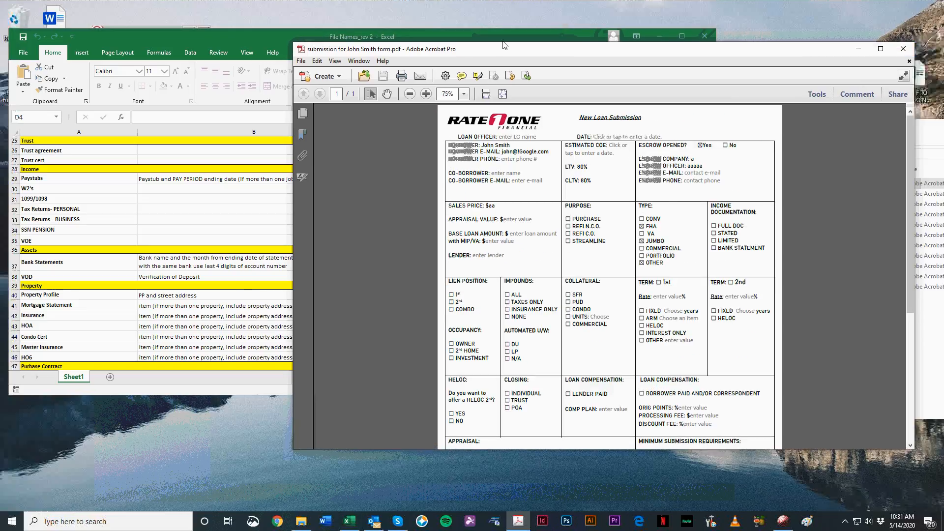
click(903, 50)
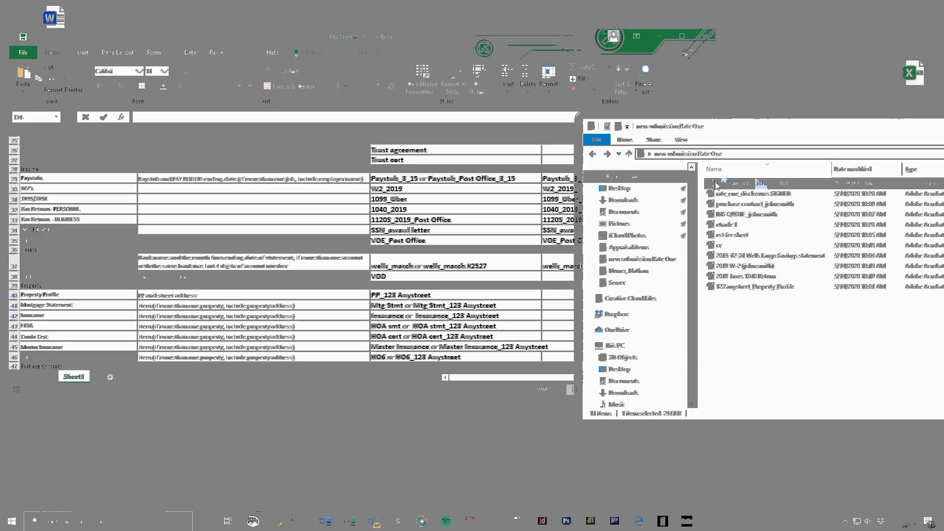
Step: Shift the submission folder window aside and look up the ROF Submission form item and its one-borrower file name in the workbook
drag(720, 130, 738, 135)
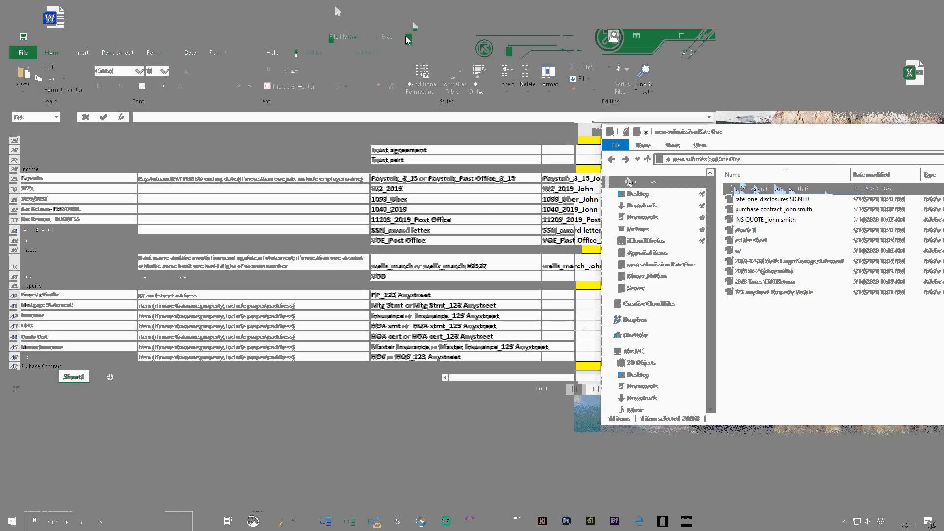
click(406, 35)
scroll(119, 258, up, 8)
click(39, 203)
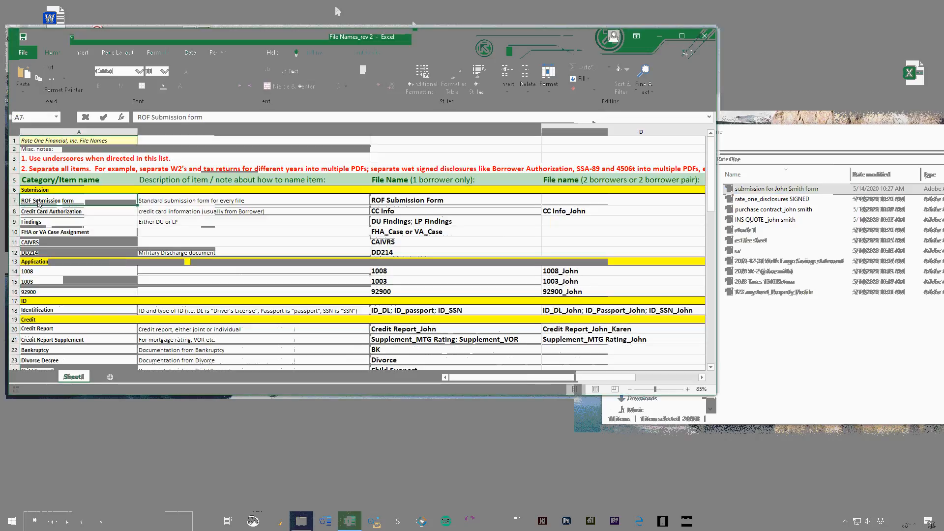
click(411, 131)
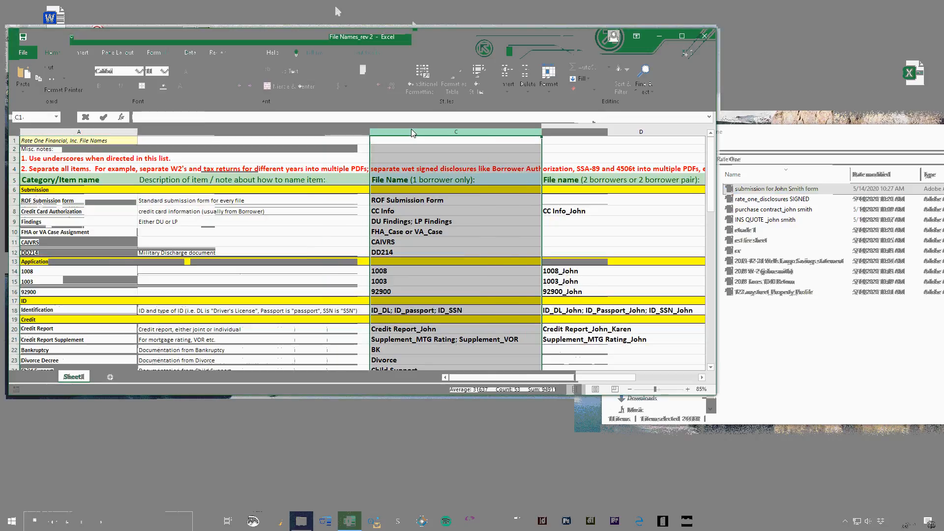
click(416, 203)
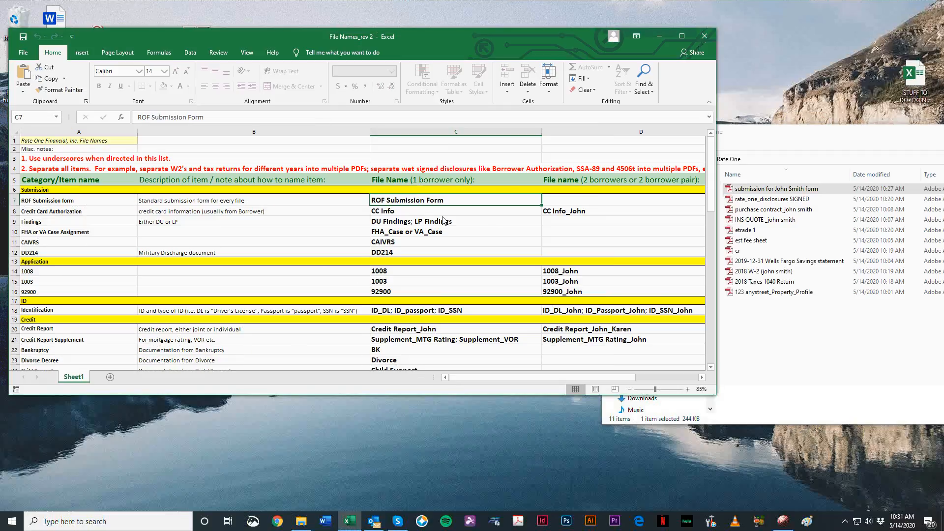
Step: Try to open the ROF Submission Form cell for editing, and recheck the one-borrower file name column and that cell
double_click(422, 204)
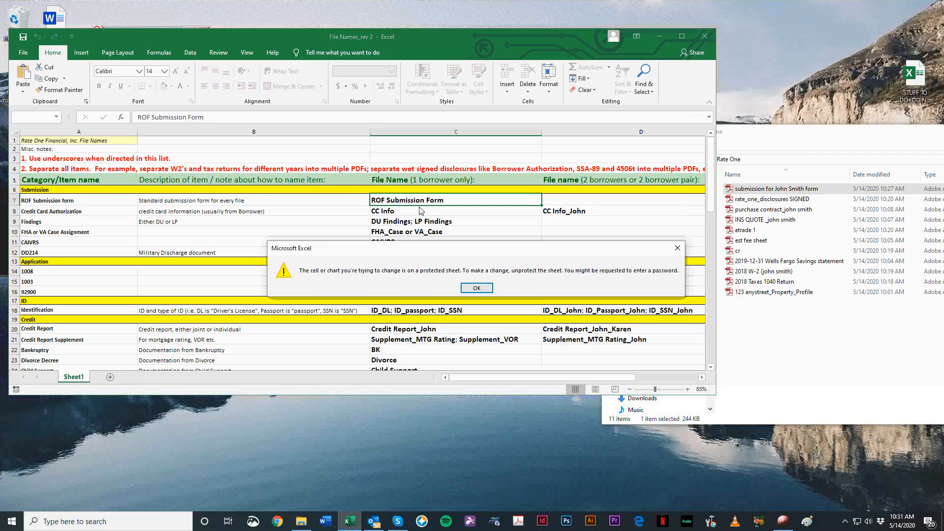
click(479, 287)
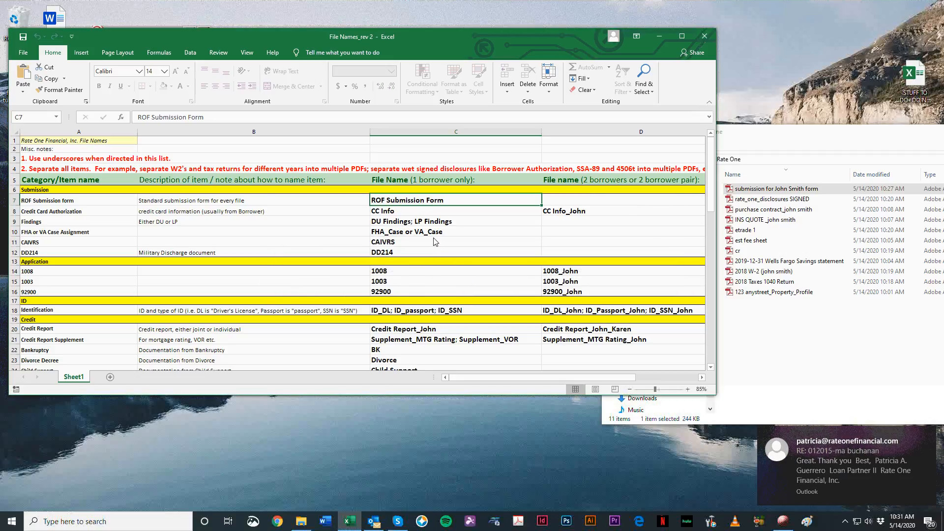
click(423, 132)
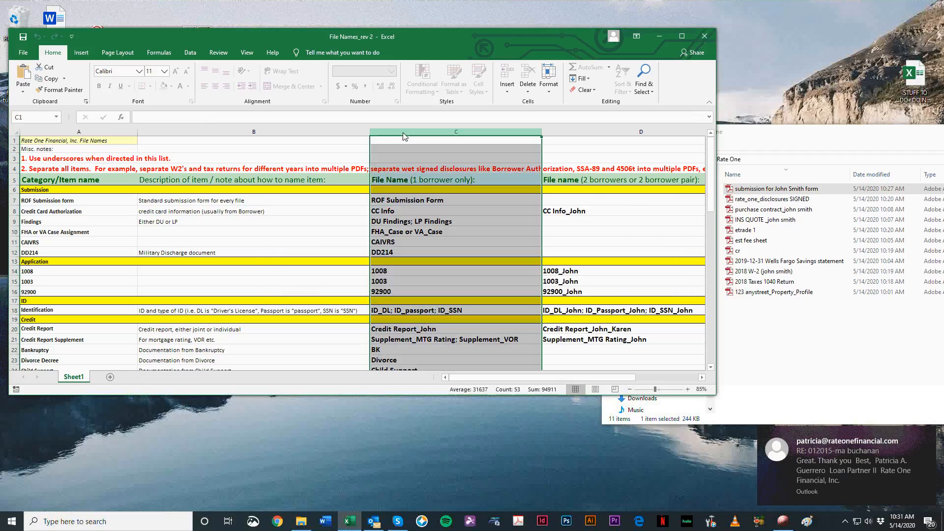
click(479, 210)
click(475, 203)
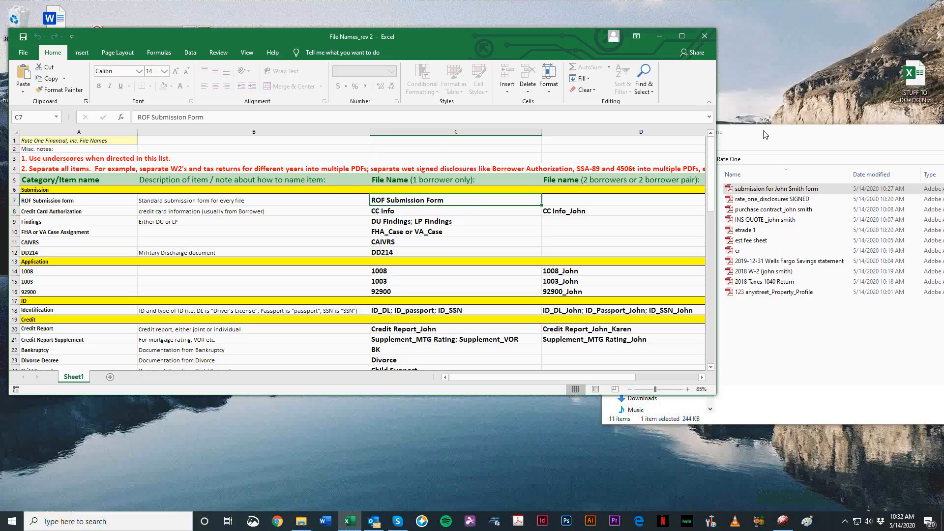
Step: Compare the one-borrower and two-borrower file name cells in the ROF Submission form row
click(599, 201)
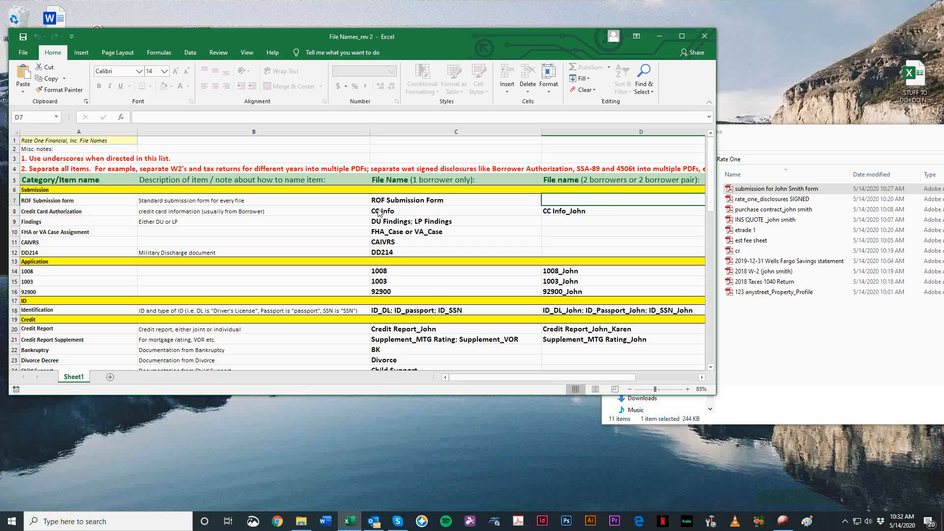
click(395, 200)
click(583, 202)
click(417, 209)
click(418, 202)
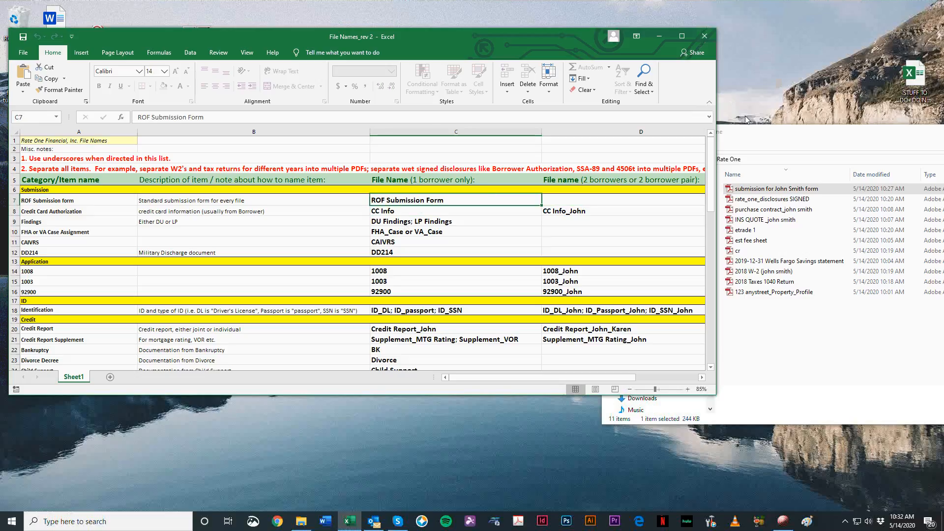
Step: Place the submission folder window in front of the workbook so the file names and the one-borrower naming column both show
drag(775, 132, 674, 156)
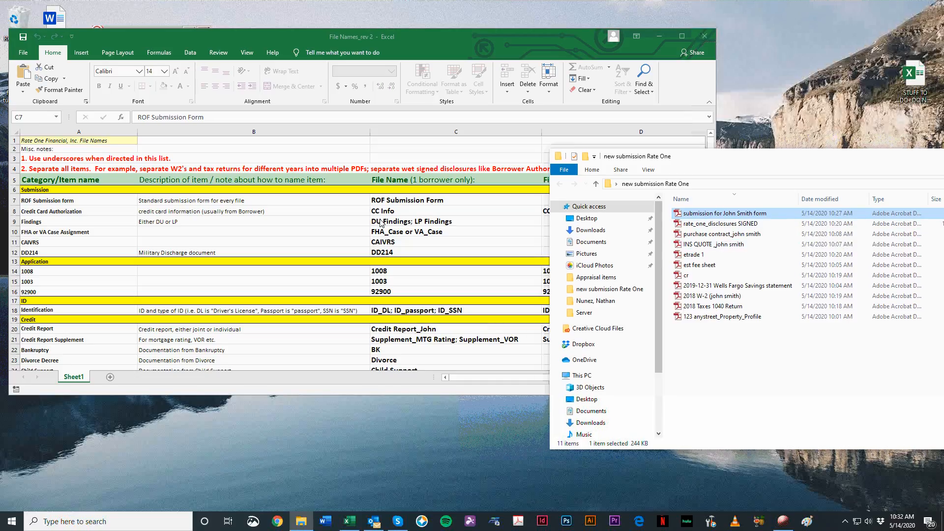
click(843, 143)
drag(833, 164, 833, 161)
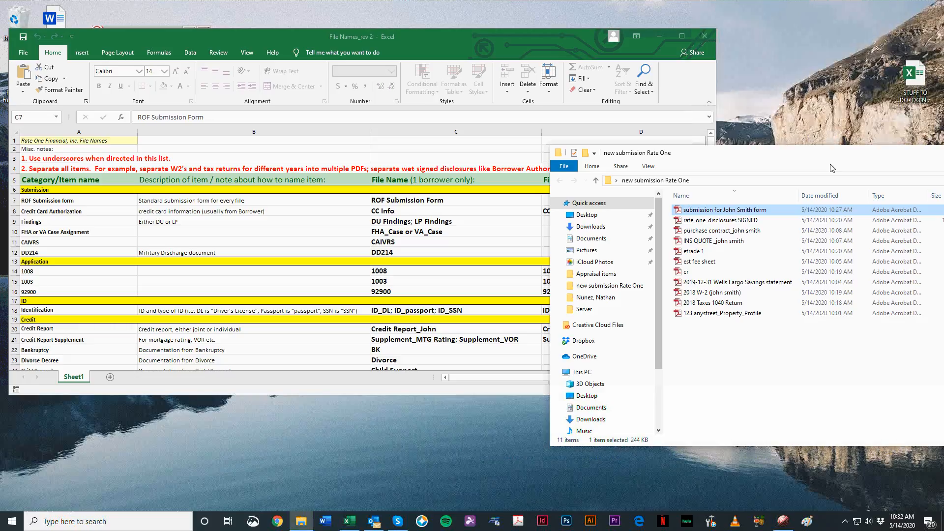
right_click(709, 207)
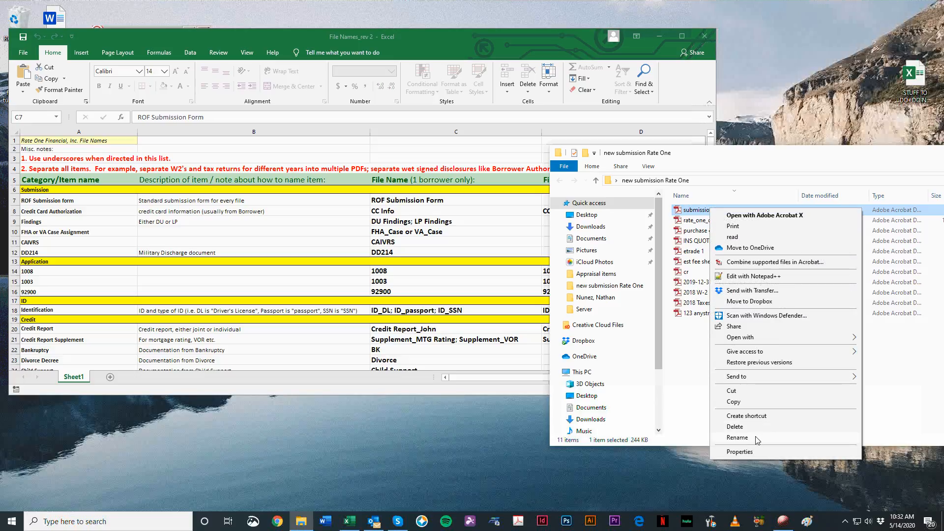
click(738, 437)
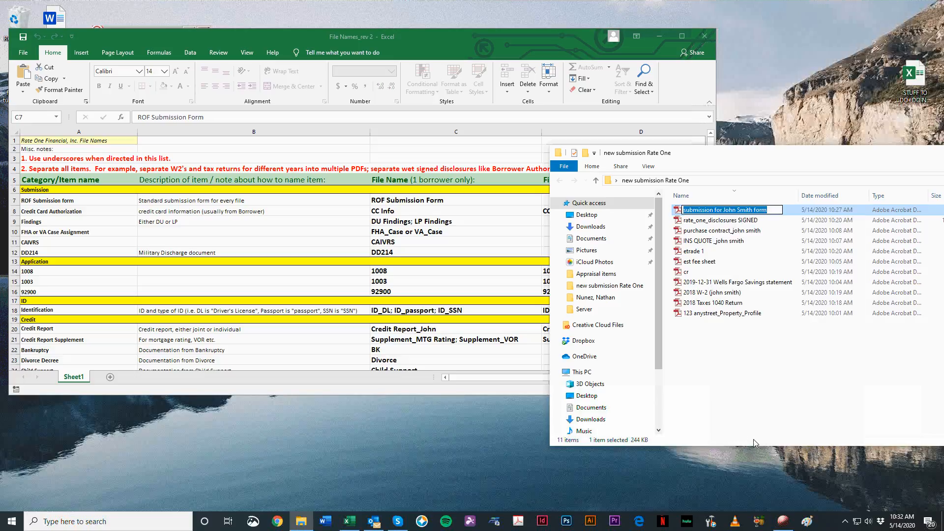
click(796, 420)
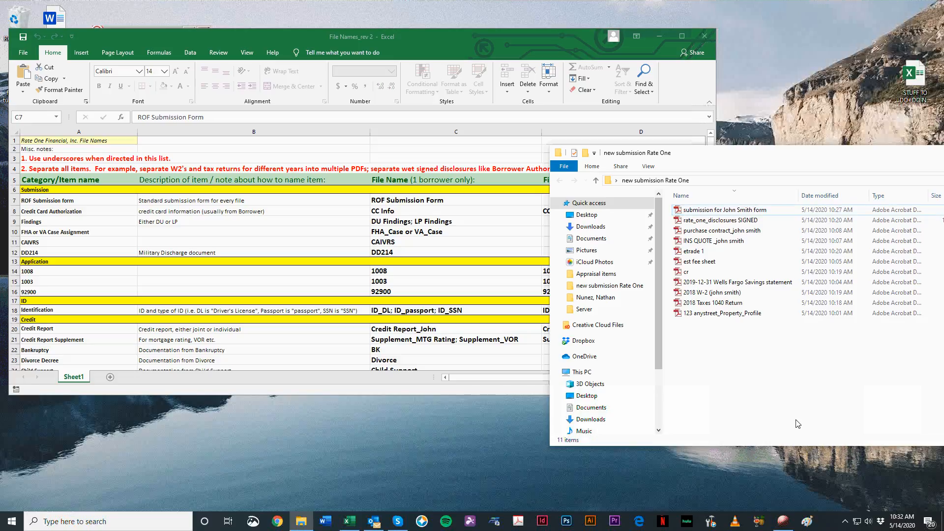
Step: Rename the submission form PDF as ROF Submission Form, matching the one-borrower name in the naming list
click(718, 214)
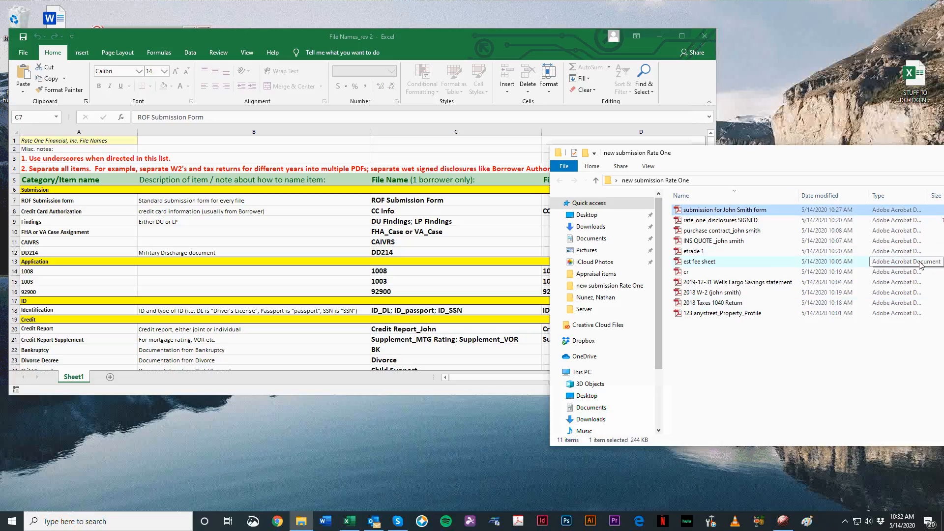
key(F2)
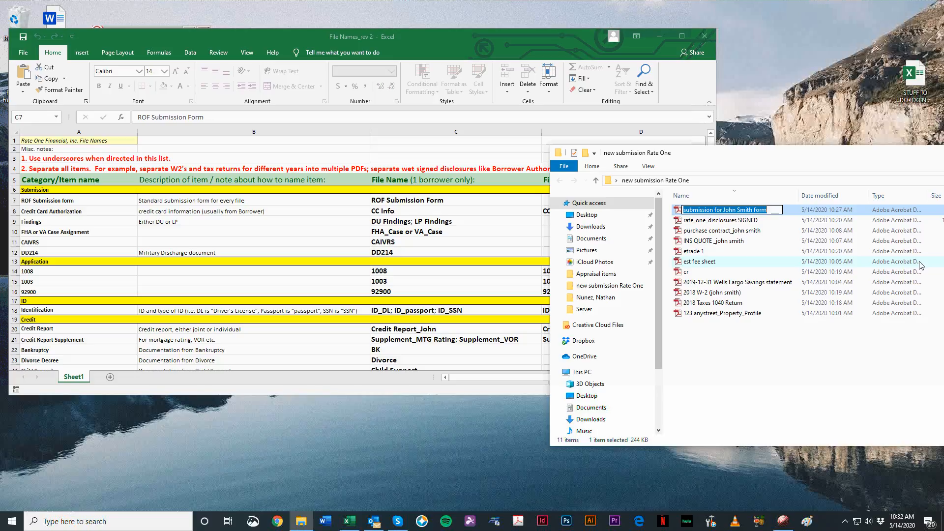
click(417, 214)
click(398, 201)
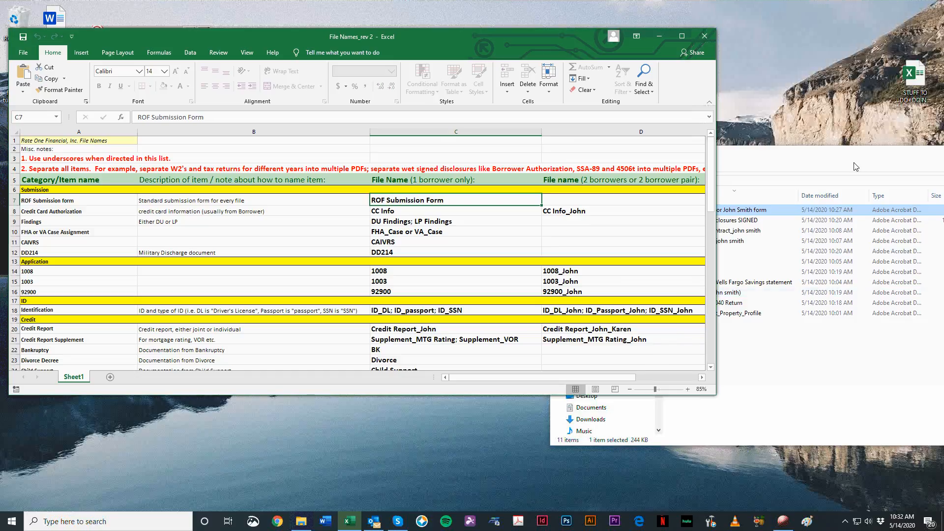
key(alt+Tab)
key(F2)
text(ROF )
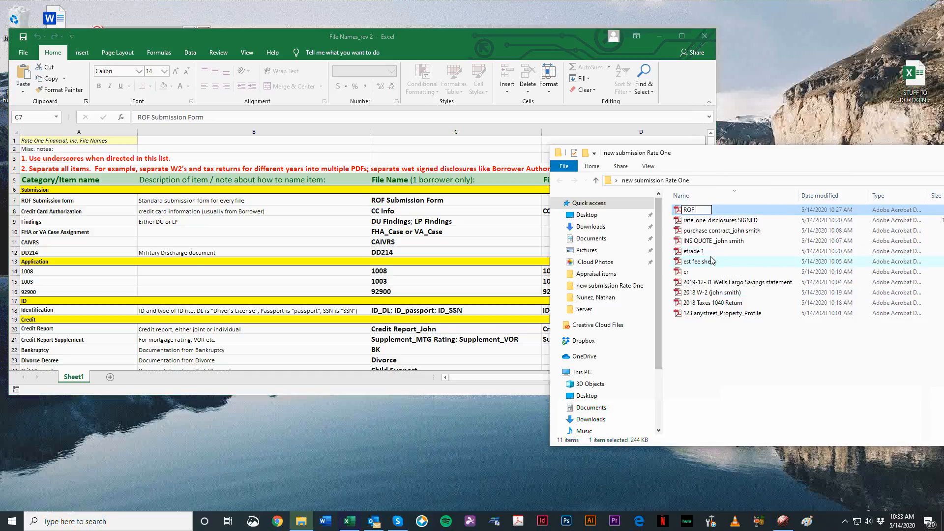
text(Submission Form)
key(Return)
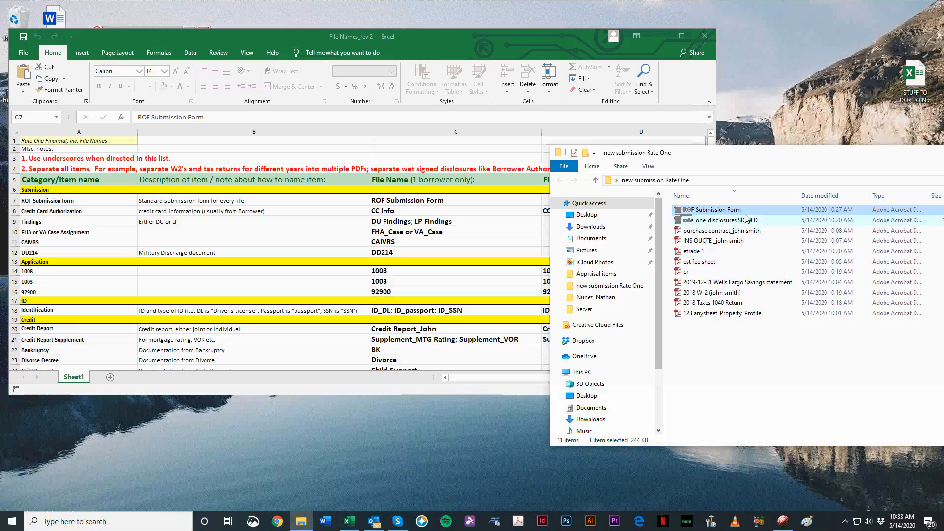
Step: Reverse the folder's name sort order, open the Property_Profile PDF to examine its contents, and close it
click(750, 197)
click(749, 212)
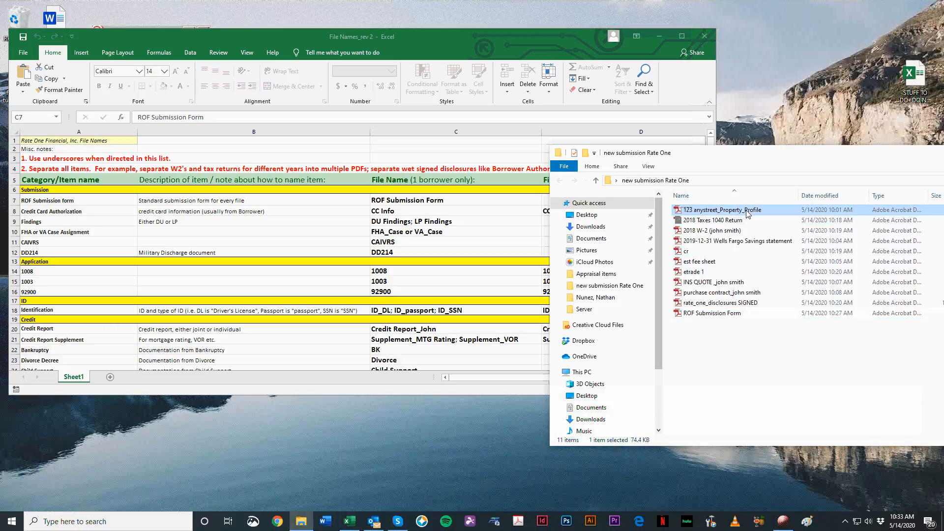
double_click(748, 214)
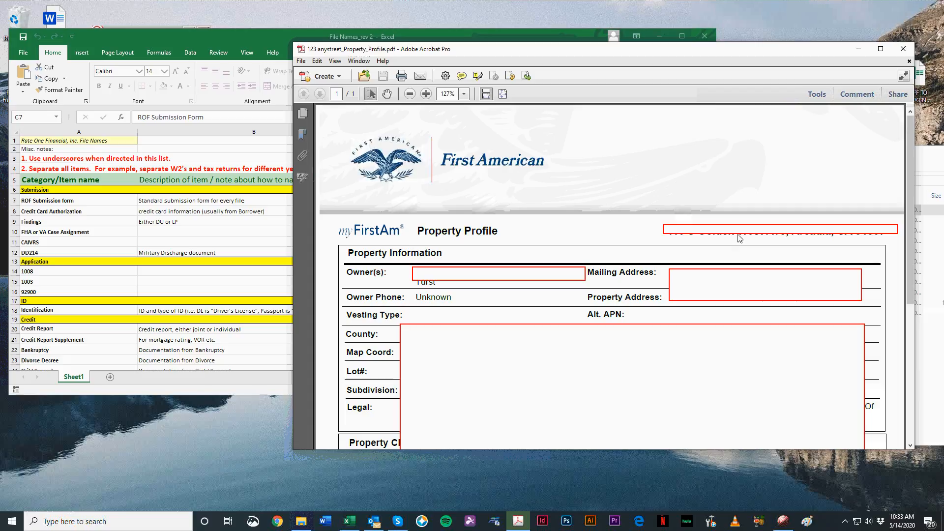
scroll(669, 255, down, 5)
scroll(775, 178, up, 3)
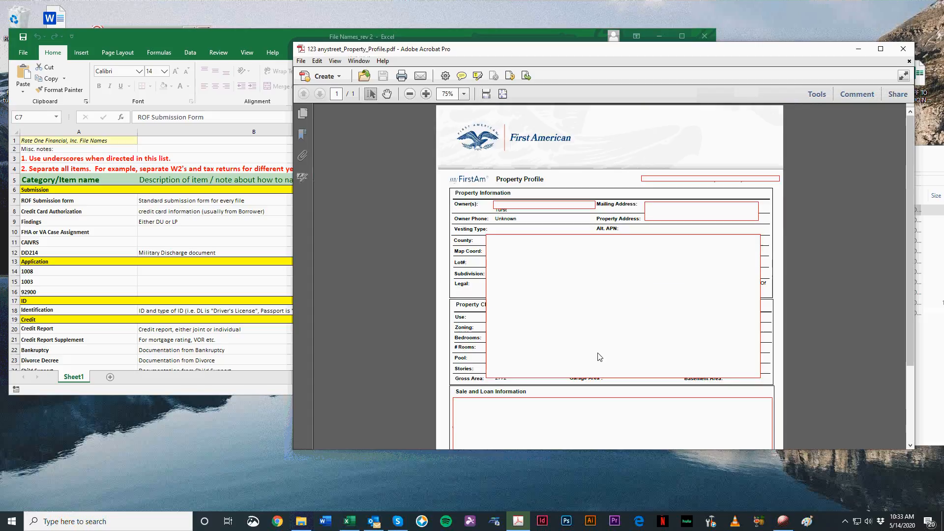
click(903, 49)
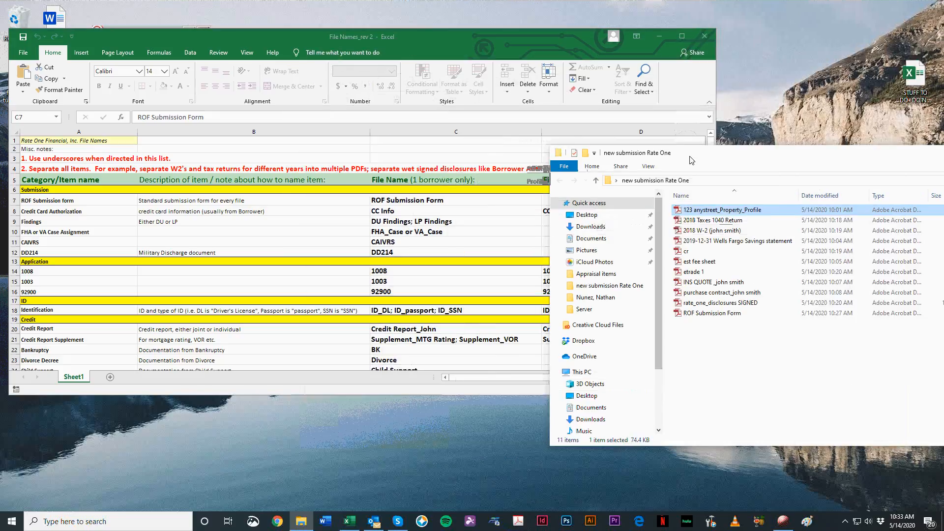
Step: Move the folder window aside to uncover more of the workbook and skim the naming list for the property profile entry
drag(762, 48, 868, 140)
scroll(401, 283, down, 14)
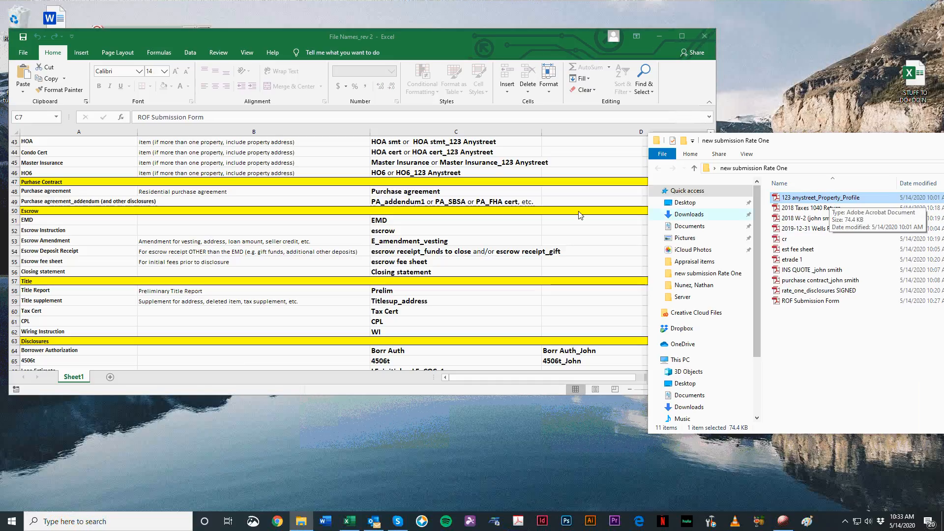
scroll(143, 174, down, 1)
click(141, 175)
scroll(301, 299, up, 14)
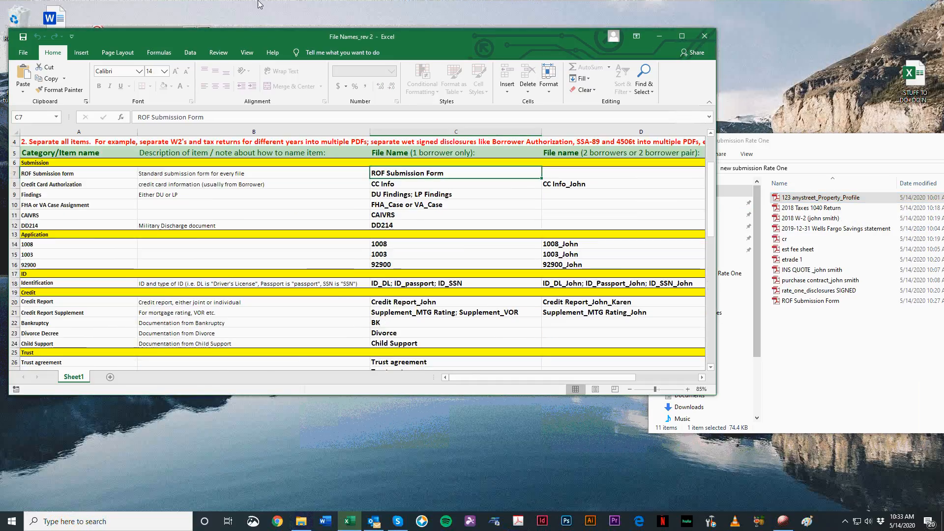
Step: Zoom the naming sheet out to 70% and maximize the workbook to examine more of the list at once
scroll(256, 278, down, 9)
ctrl+scroll(255, 278, down, 1)
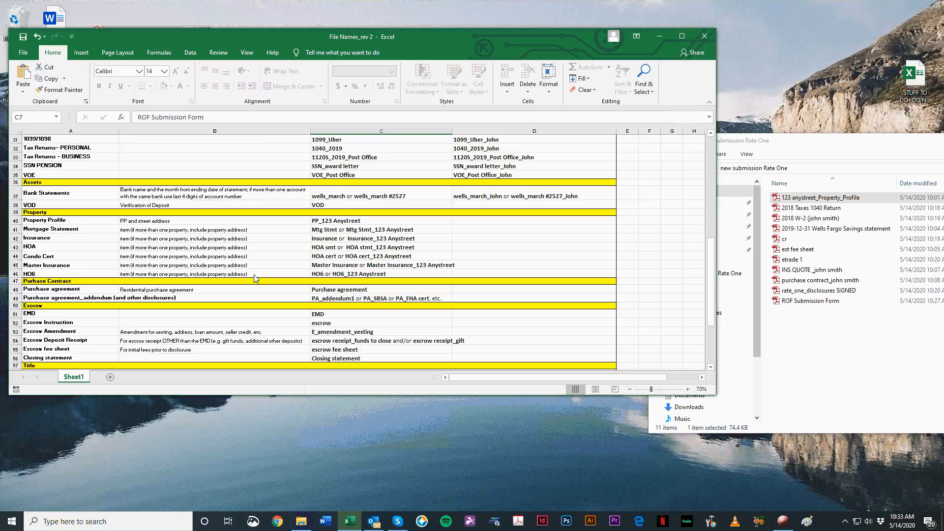
scroll(255, 278, up, 10)
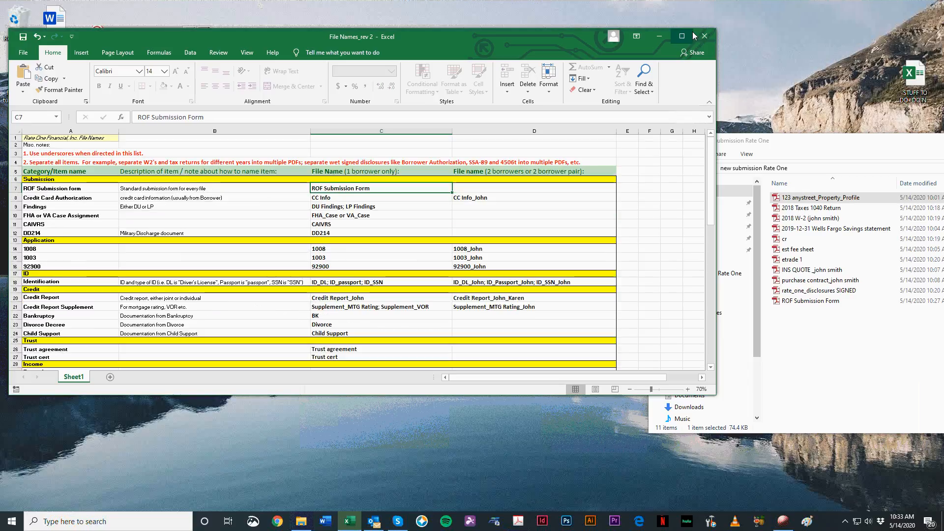
click(682, 36)
click(372, 278)
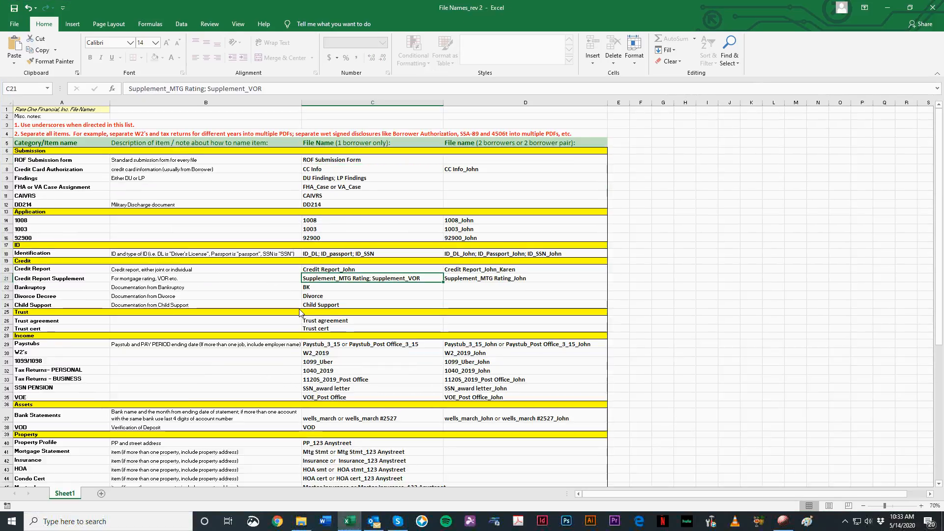
Step: Search the naming sheet for property, refine the search to property profile, and close the search dialog
ctrl+scroll(301, 313, up, 1)
key(ctrl+f)
drag(377, 257, 517, 195)
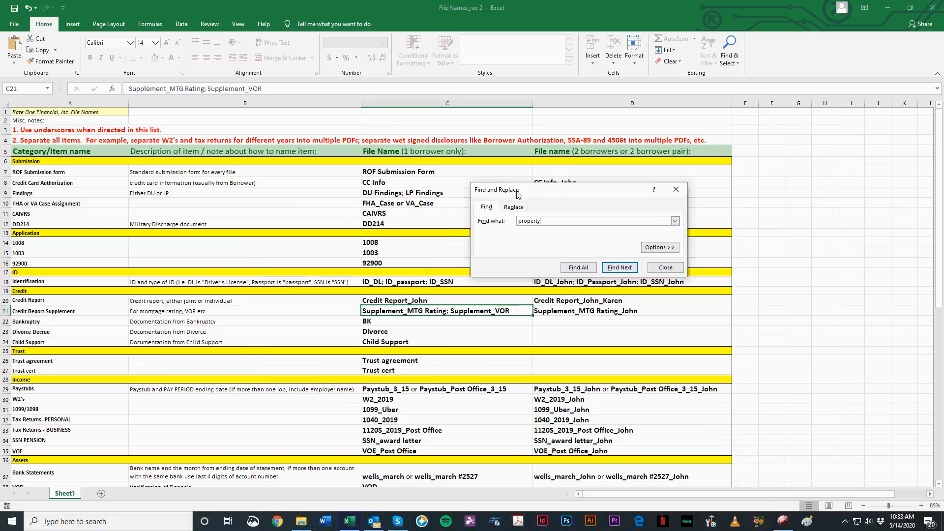
key(Return)
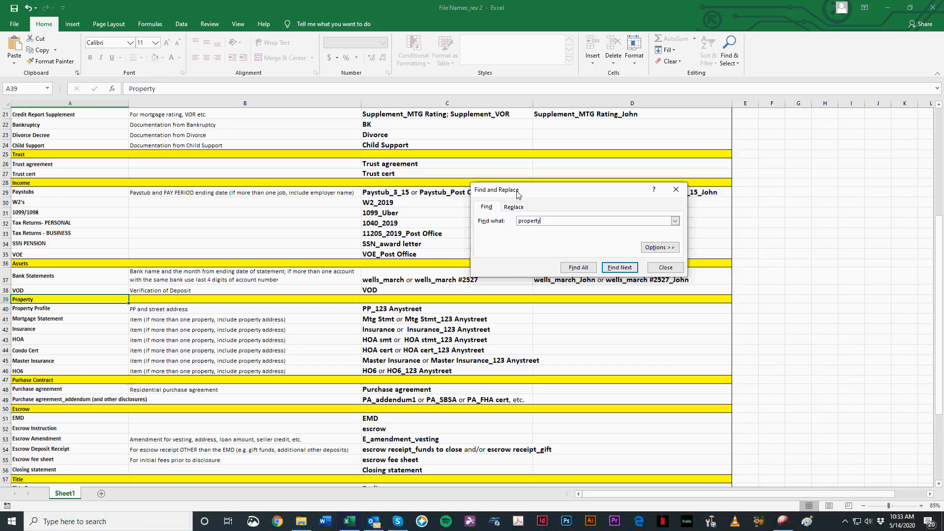
text(profile)
key(Return)
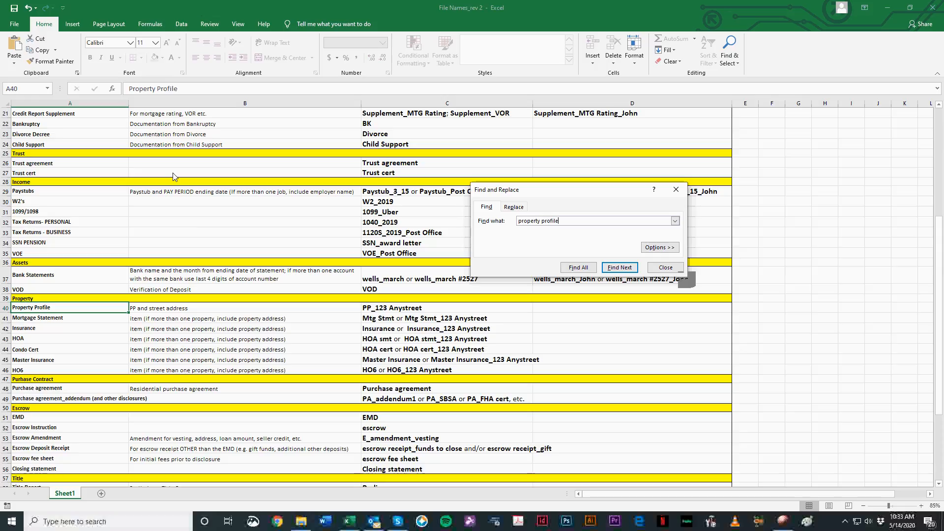
click(676, 190)
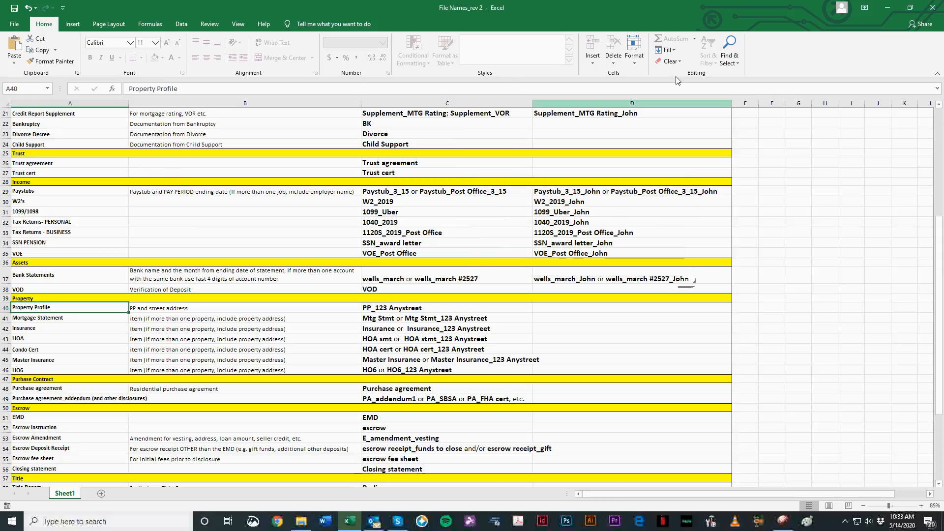
Step: Reopen and dismiss the Find dialog, and select the one-borrower file name in the Property Profile row
click(731, 43)
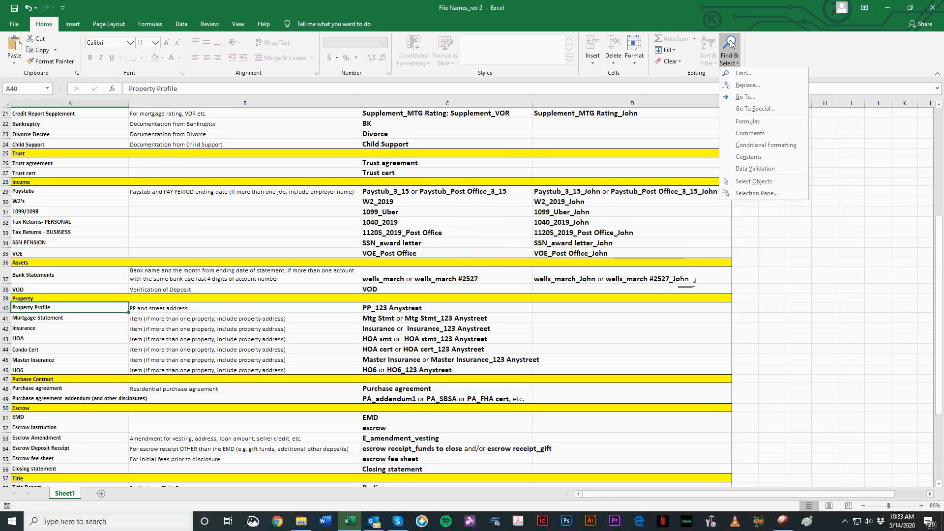
click(743, 74)
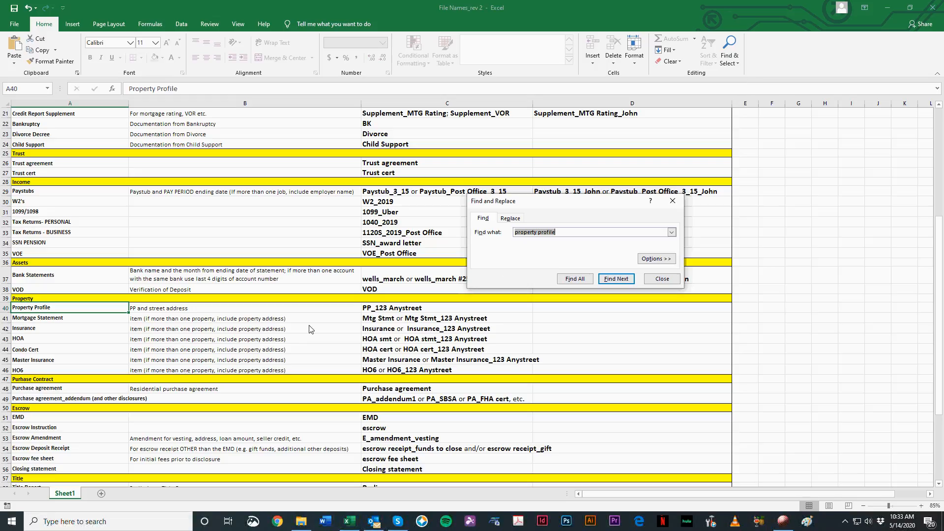
click(680, 206)
click(461, 311)
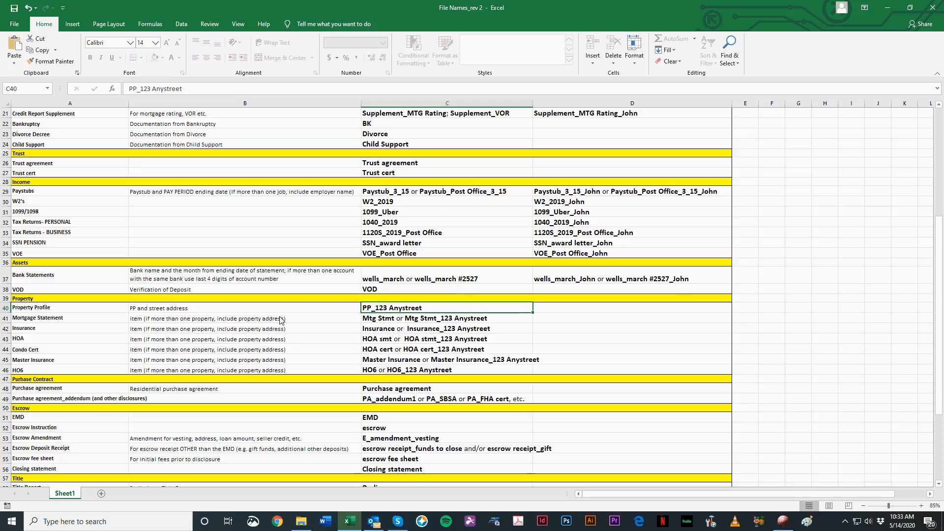
Step: Examine how the naming list's categories lead from the top of the sheet down to the Property Profile item under Property
click(34, 310)
scroll(52, 295, up, 7)
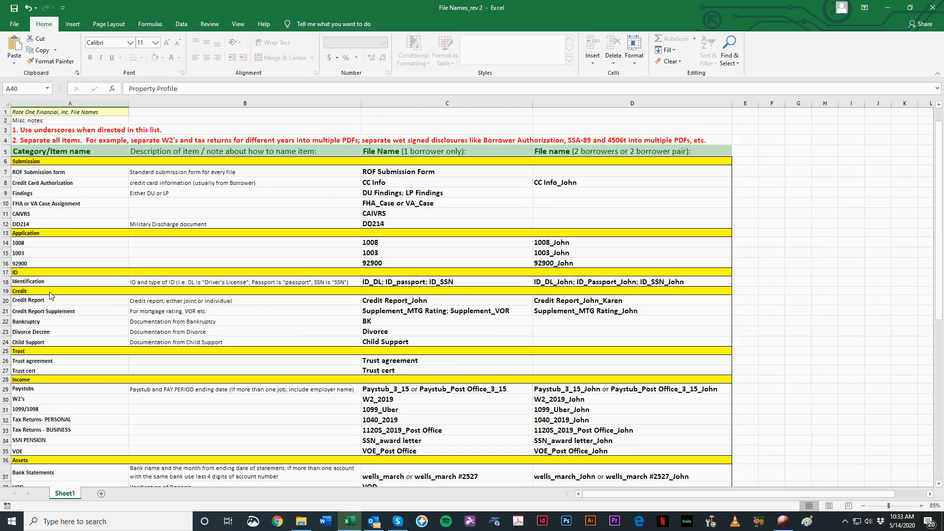
scroll(51, 296, down, 5)
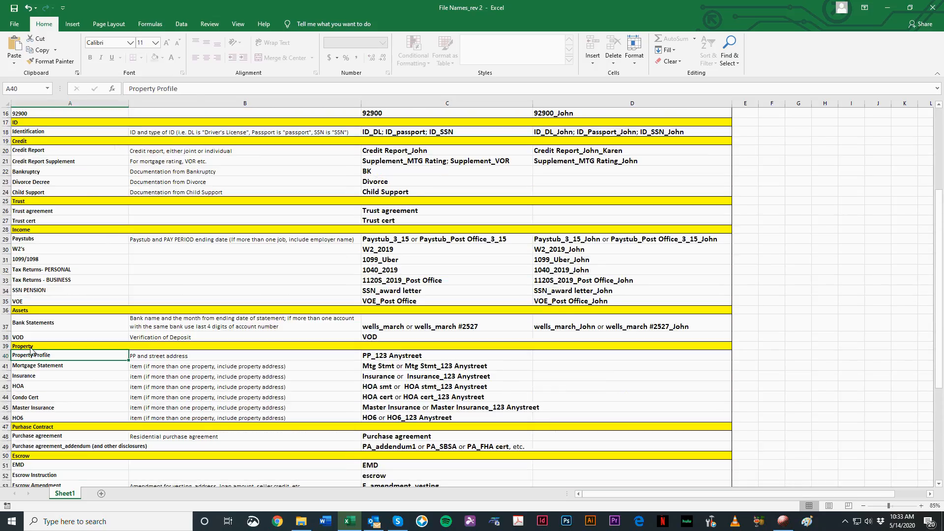
click(30, 348)
click(32, 359)
scroll(103, 189, up, 5)
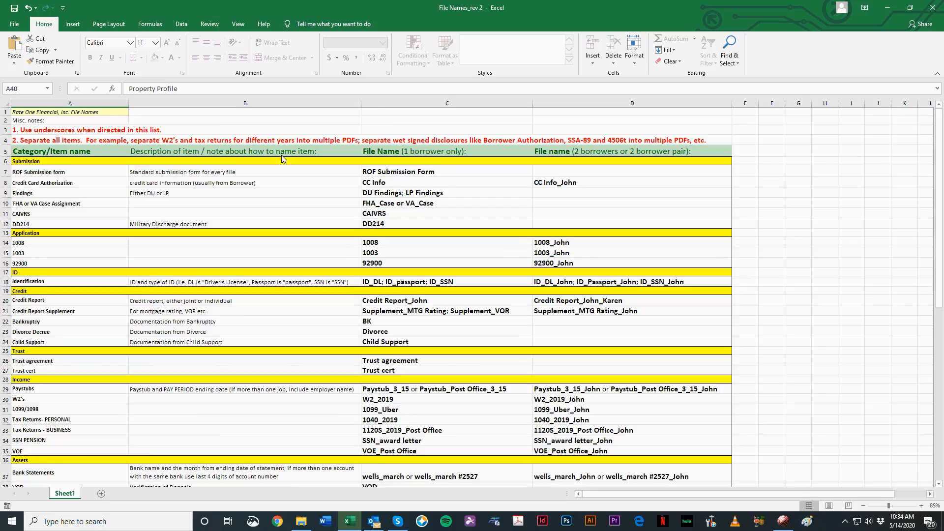
Step: Compare the Property Profile item's description with its one-borrower file name
scroll(250, 263, down, 7)
click(146, 298)
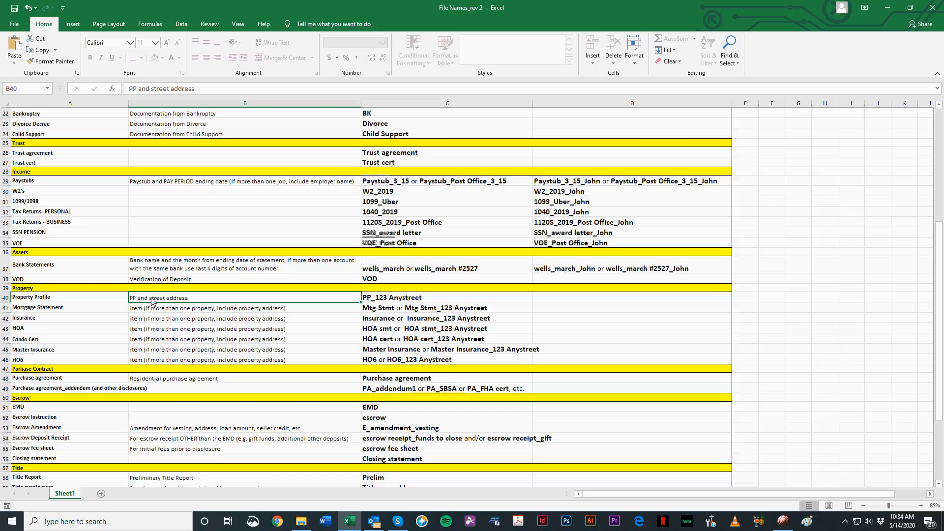
click(388, 302)
click(278, 298)
click(421, 302)
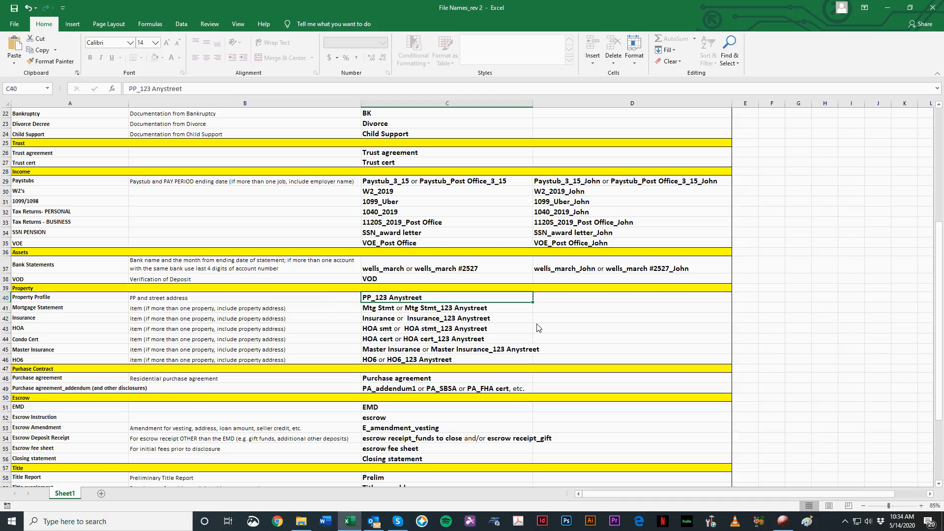
Step: Compare the one-borrower and two-borrower file name cells in the Property Profile row
click(563, 302)
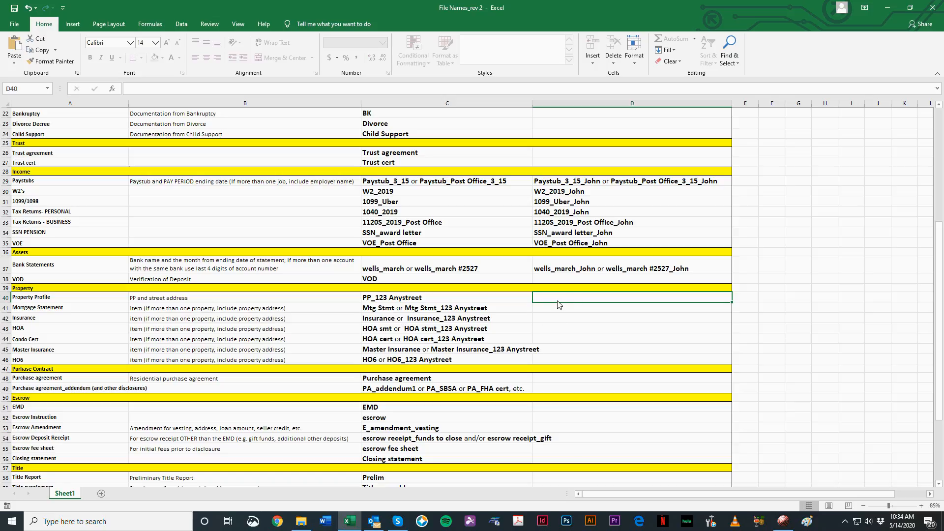
click(396, 302)
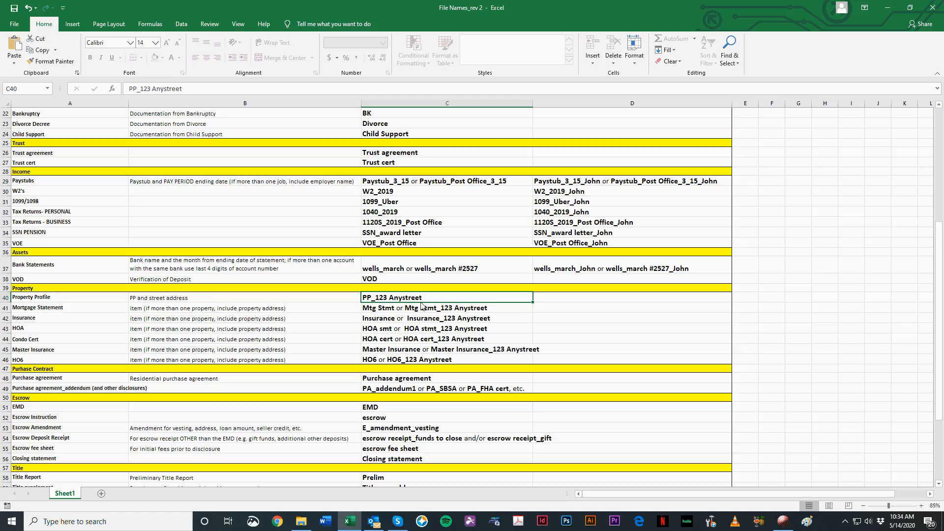
click(594, 303)
click(556, 299)
click(512, 300)
click(669, 296)
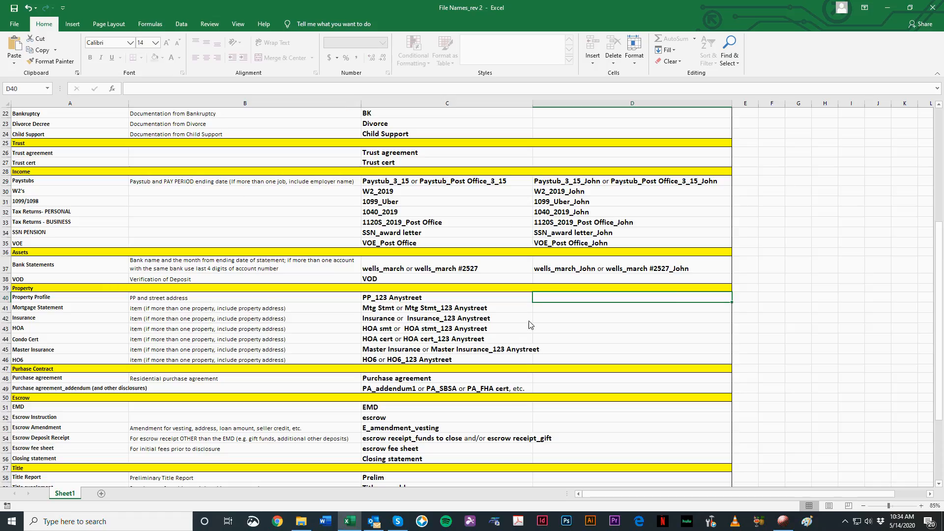
click(496, 308)
click(492, 300)
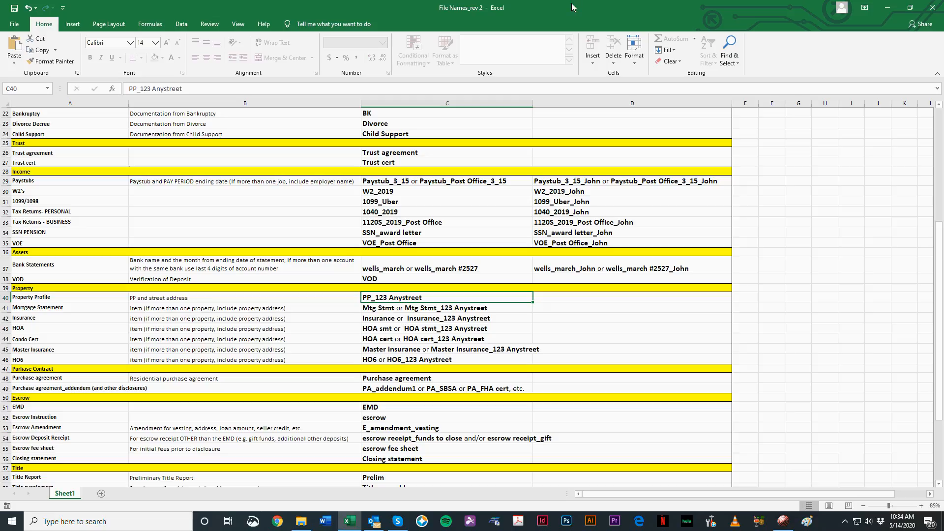
Step: Restore the workbook to a smaller window and place the new submission folder window beside it, keeping the Property entries in view
drag(571, 4, 373, 39)
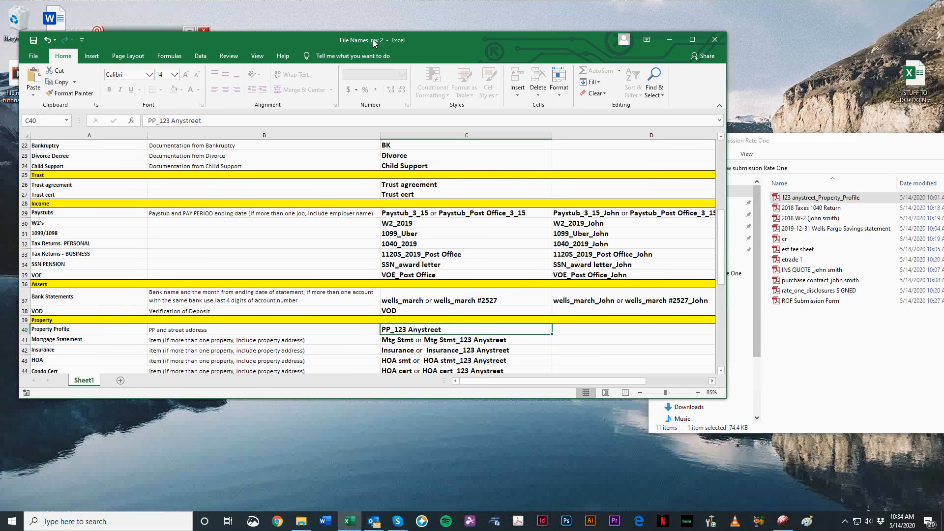
drag(827, 145, 749, 138)
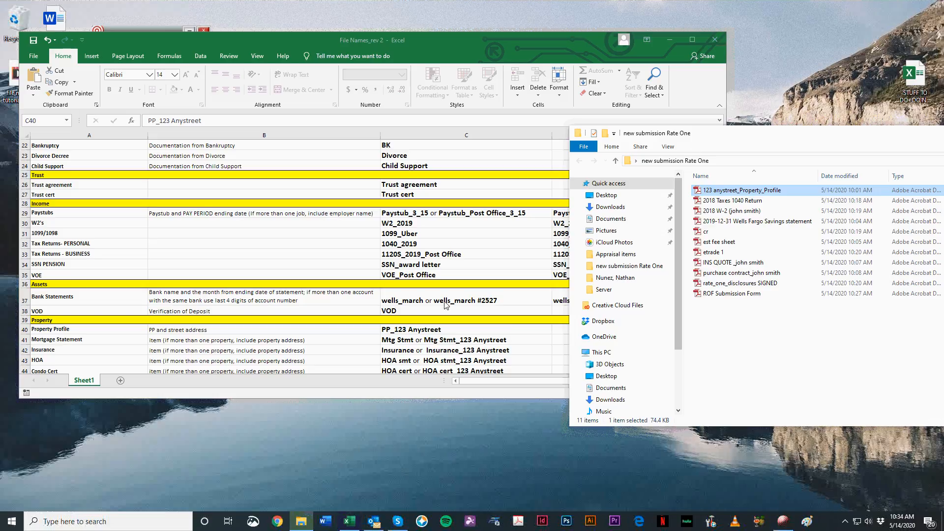
scroll(345, 295, down, 2)
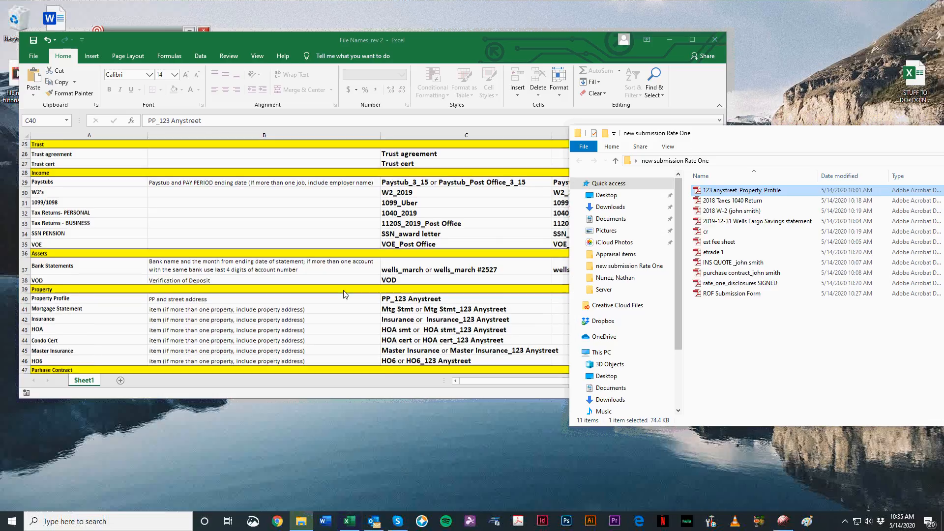
click(733, 191)
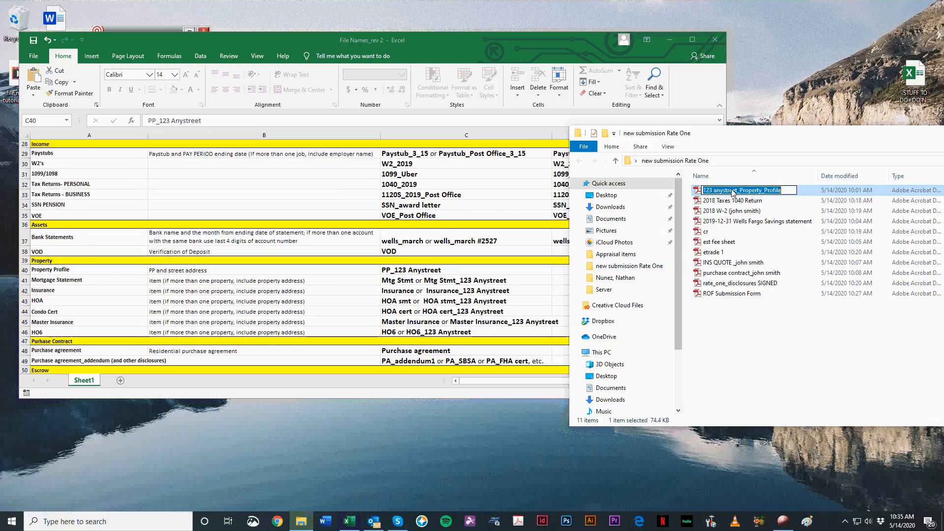
click(765, 323)
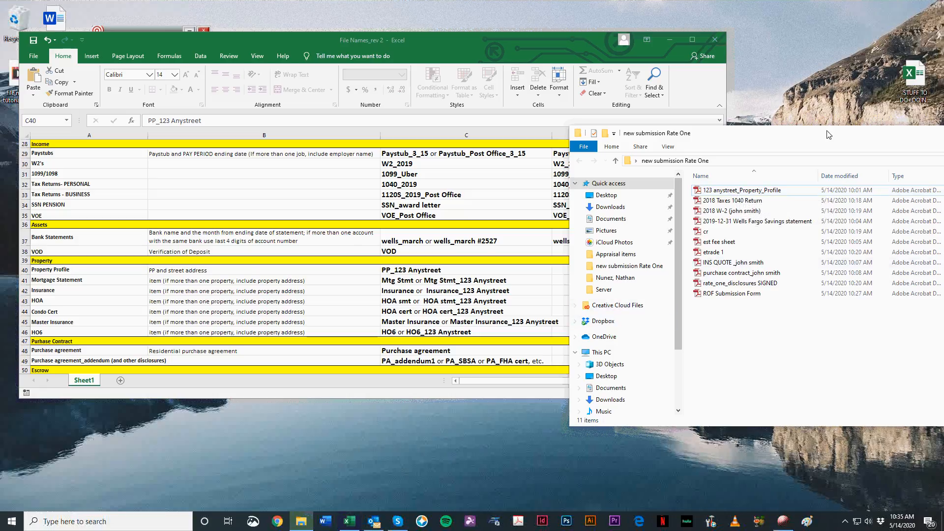
drag(827, 132, 791, 127)
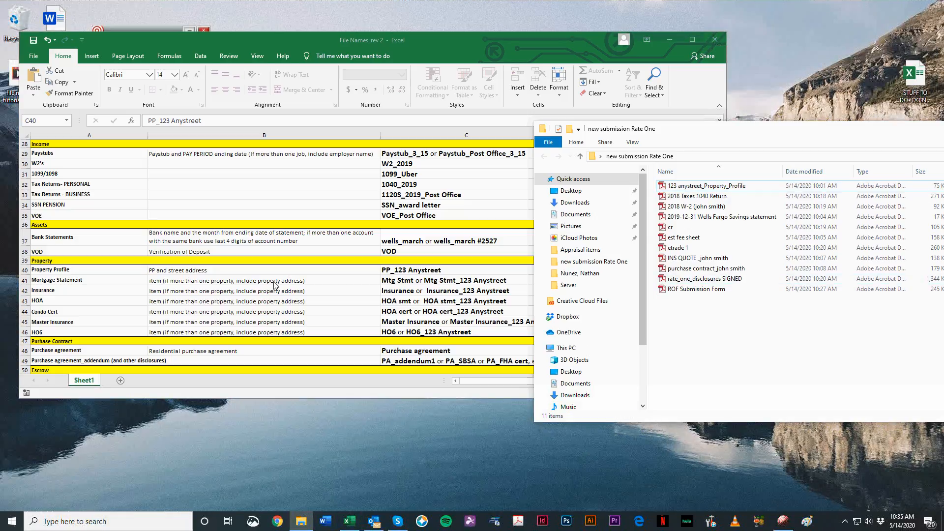
click(635, 142)
click(680, 282)
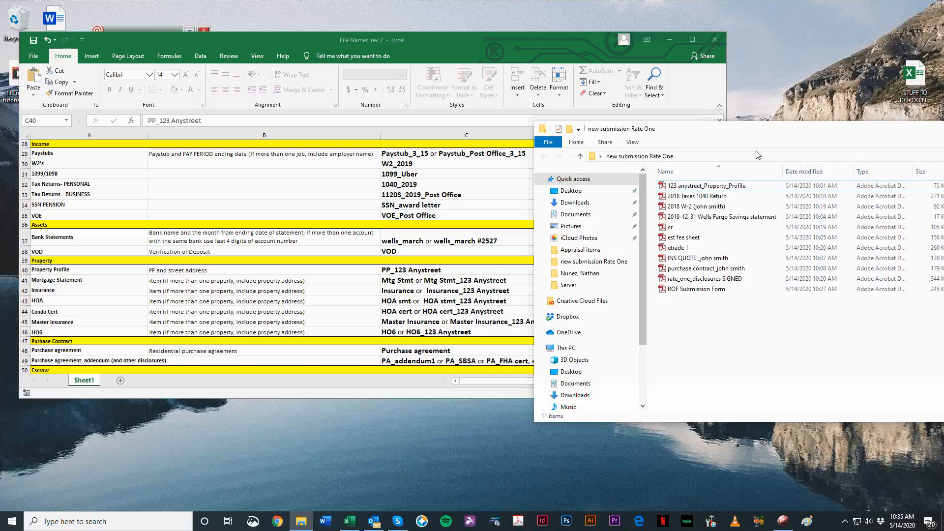
drag(760, 131, 772, 123)
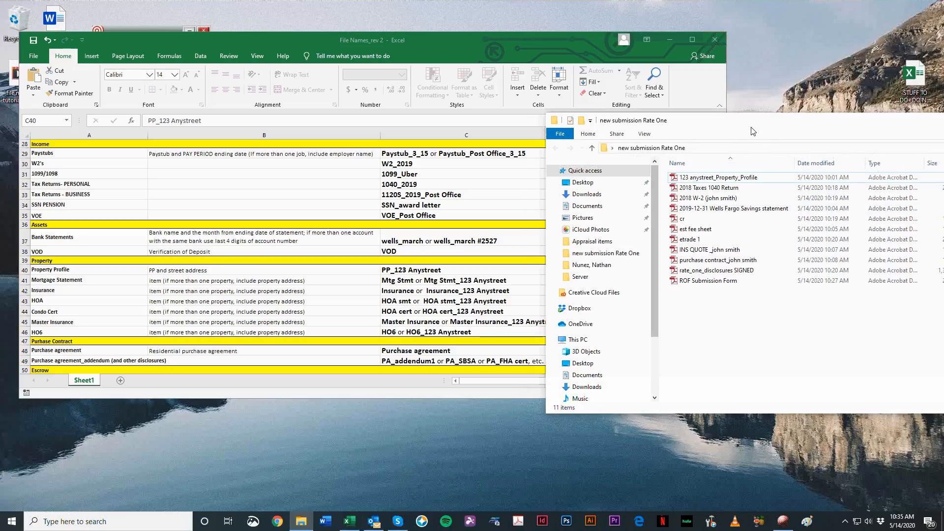
drag(751, 122, 724, 114)
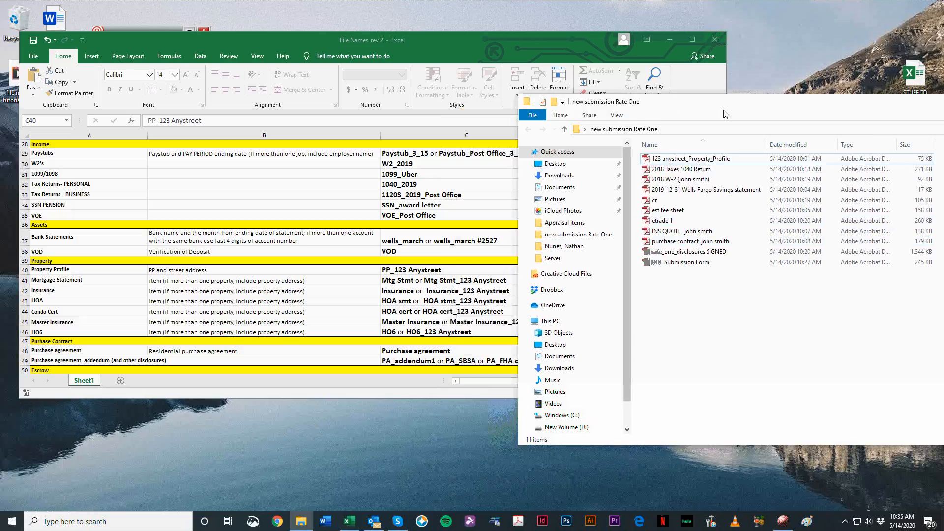
Step: Rename the 123 anystreet_Property_Profile PDF as PP_123 Anystreet, following the naming list
click(685, 159)
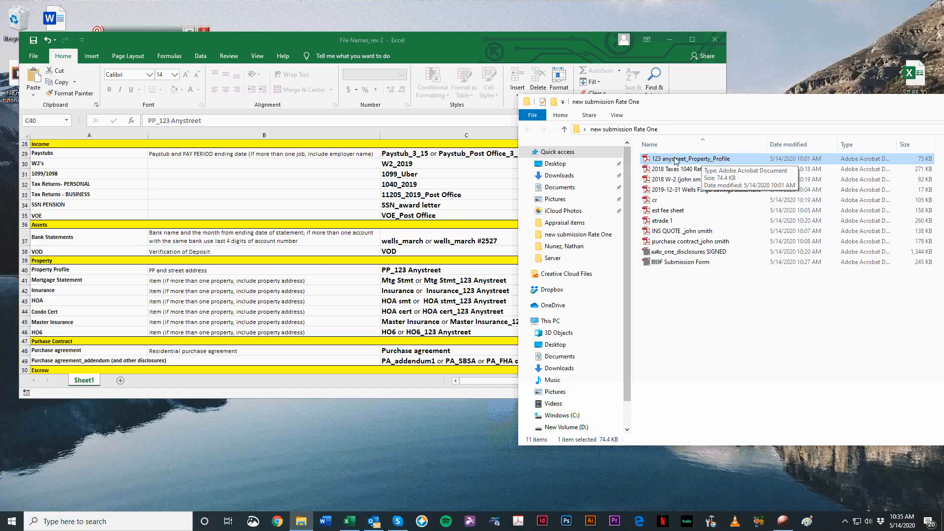
mouse_move(428, 40)
mouse_down()
mouse_move(436, 126)
mouse_move(416, 44)
mouse_up()
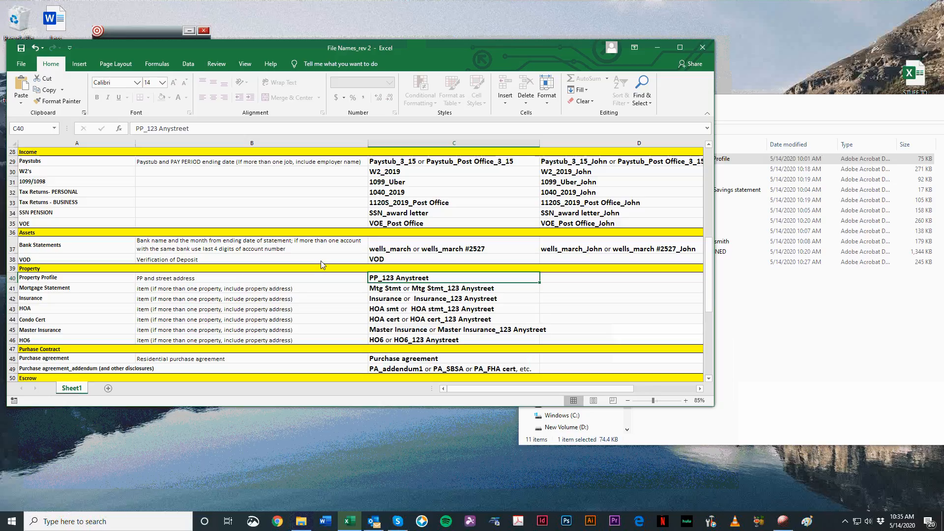
click(807, 355)
click(701, 162)
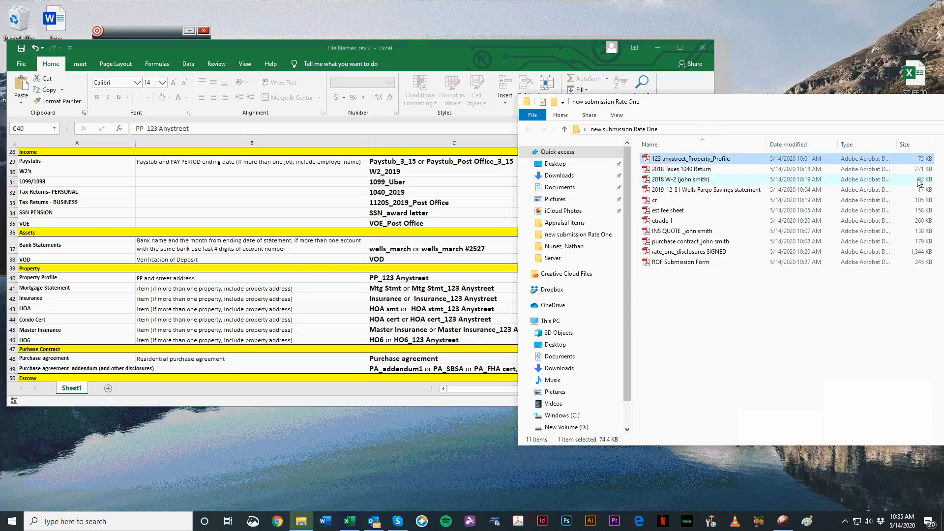
key(F2)
text(PP)
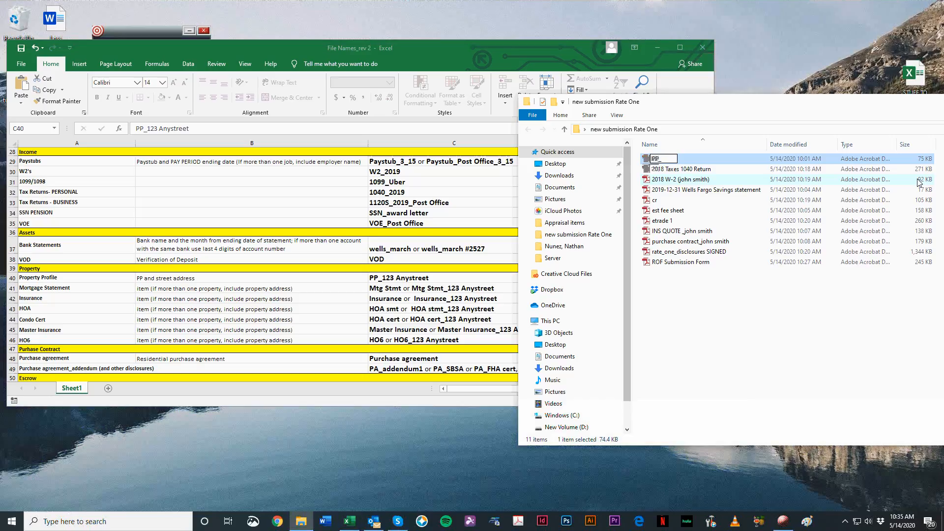
text(_123 Anystreet)
key(Return)
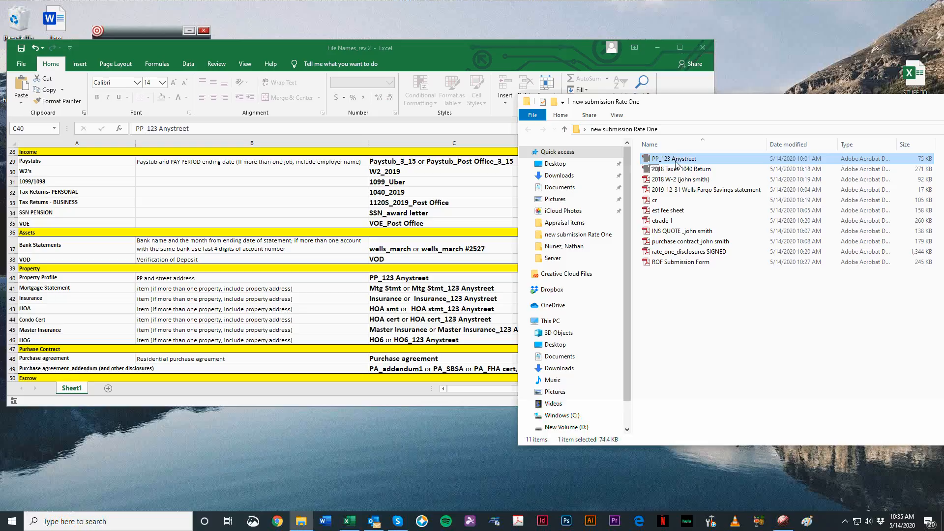
Step: Replace the placeholder address in the property profile PDF's name with a specific street address, keeping the PP_ prefix
key(F2)
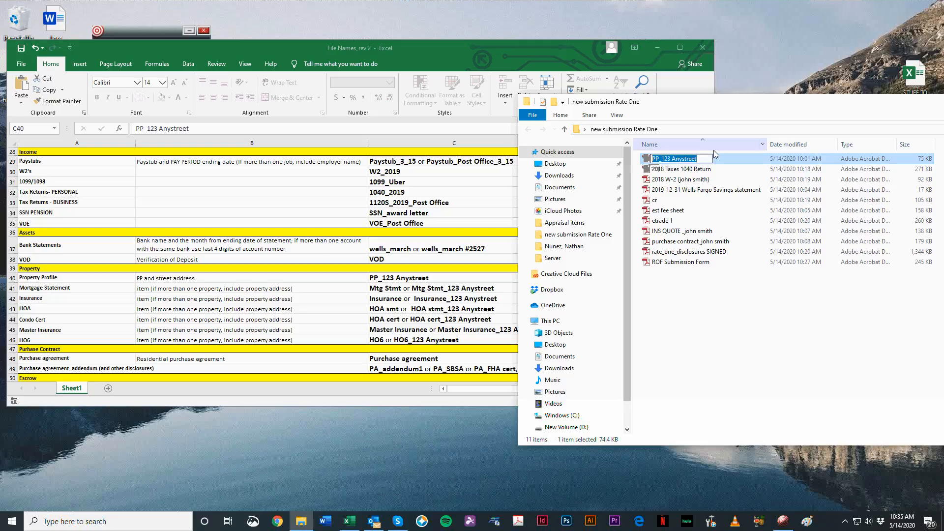
key(End)
key(ctrl+shift+Left)
key(BackSpace)
key(BackSpace)
key(BackSpace)
key(BackSpace)
key(BackSpace)
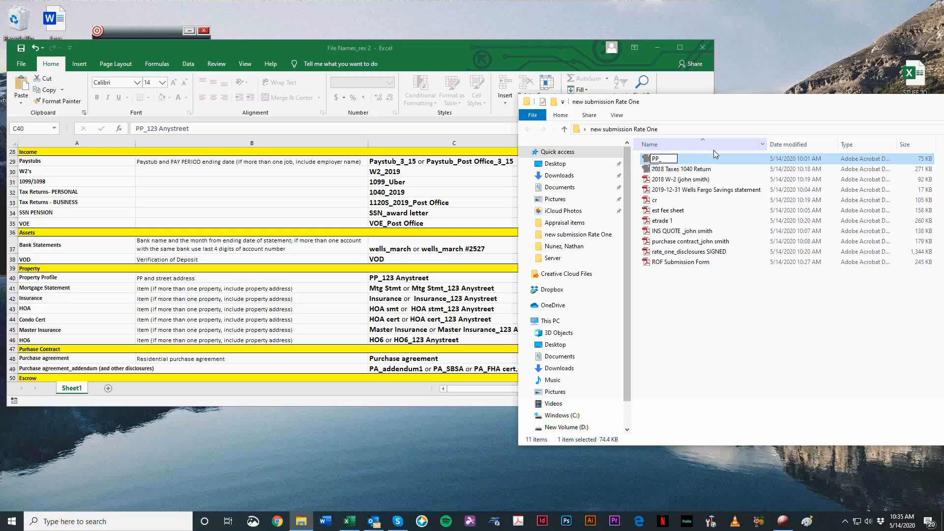
key(Return)
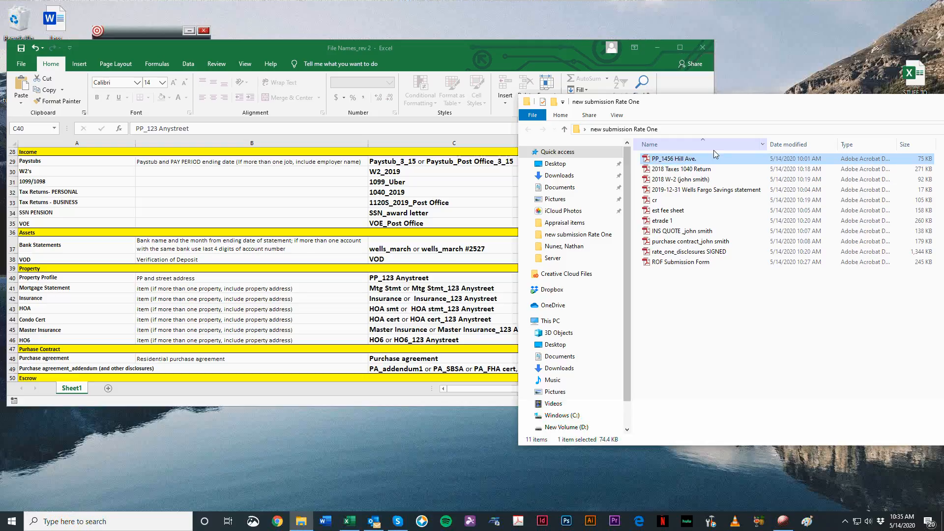
Step: Reverse the folder's name sort order and open the rate_one_disclosures SIGNED PDF to examine its contents
key(Down)
key(Down)
key(Down)
key(Up)
key(Up)
key(Up)
click(723, 143)
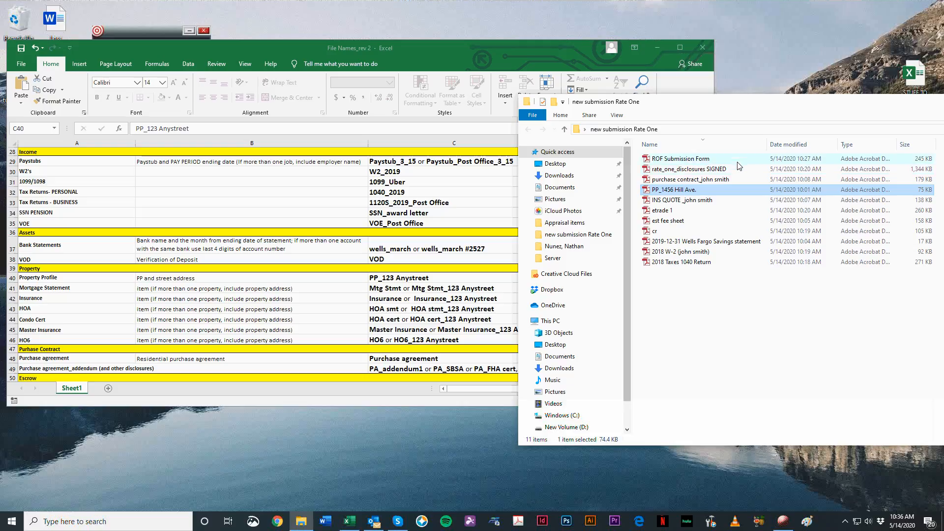
double_click(740, 169)
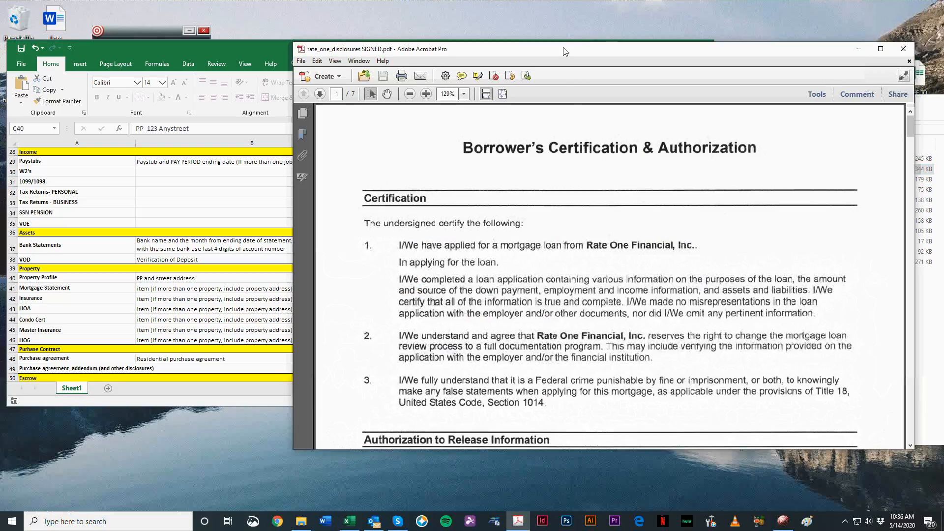
Step: Look through all seven pages of the signed disclosures PDF to identify the separate forms it contains
drag(563, 48, 539, 31)
key(ctrl+0)
scroll(609, 230, down, 5)
scroll(609, 234, down, 10)
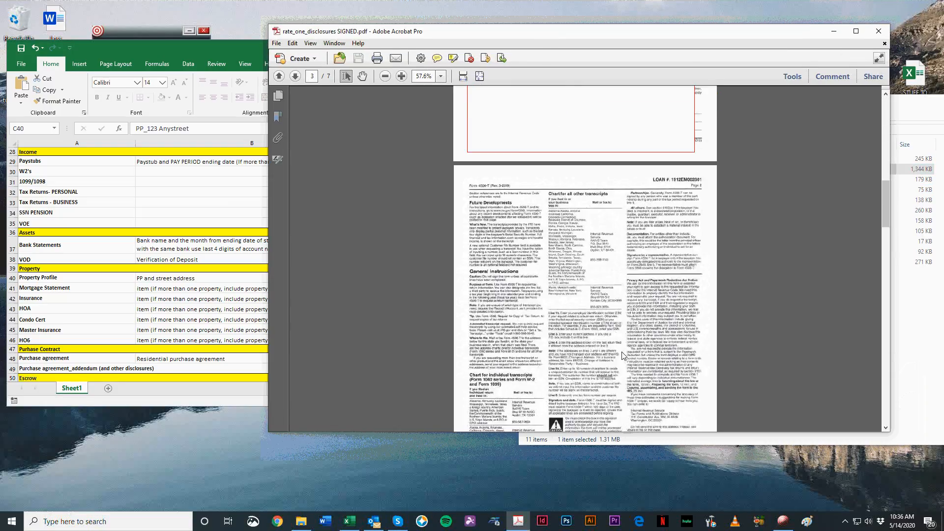
scroll(599, 355, down, 10)
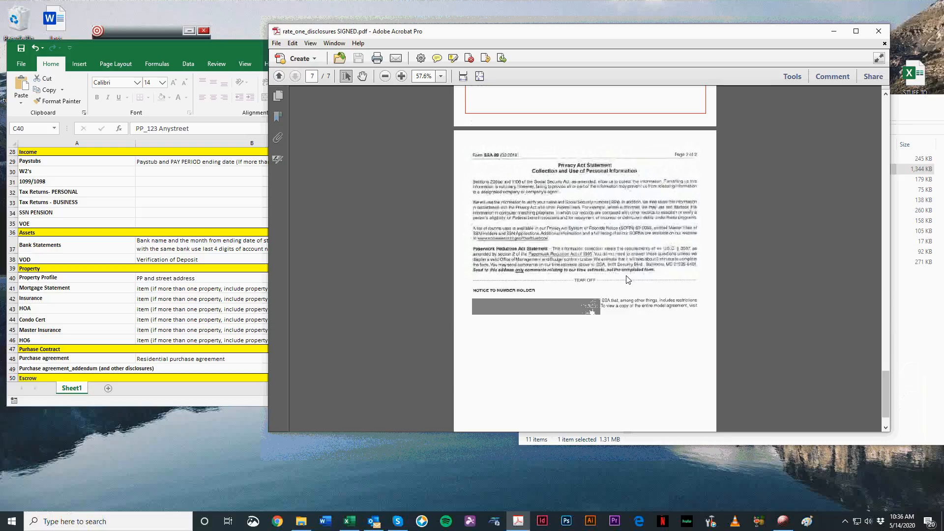
scroll(875, 322, up, 2)
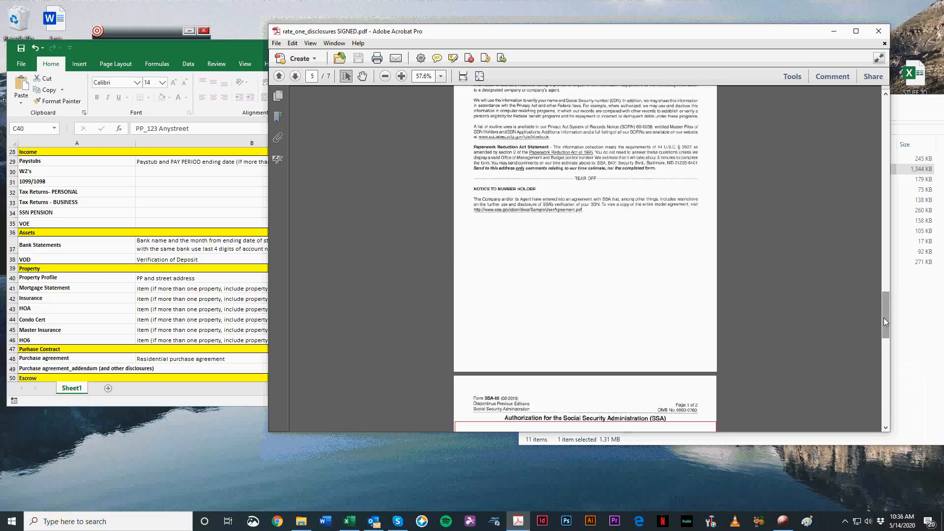
drag(883, 323, 886, 36)
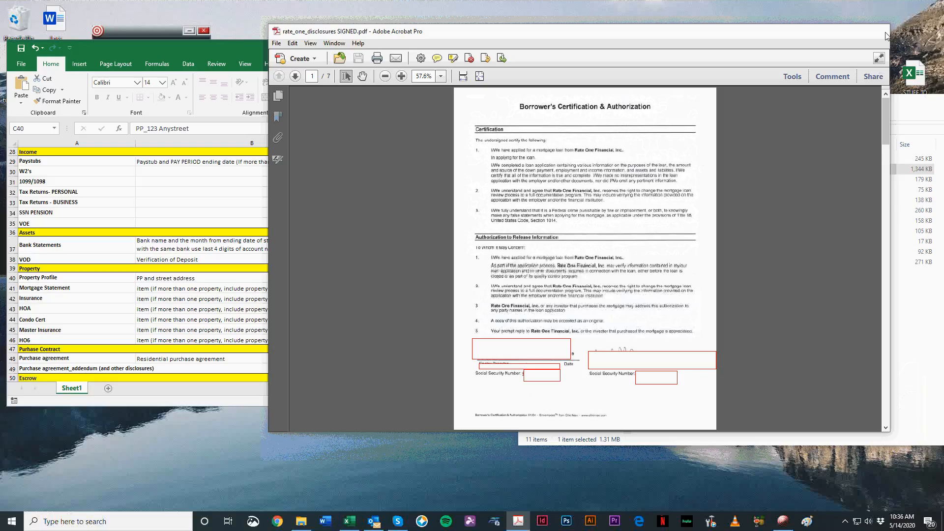
scroll(590, 354, up, 20)
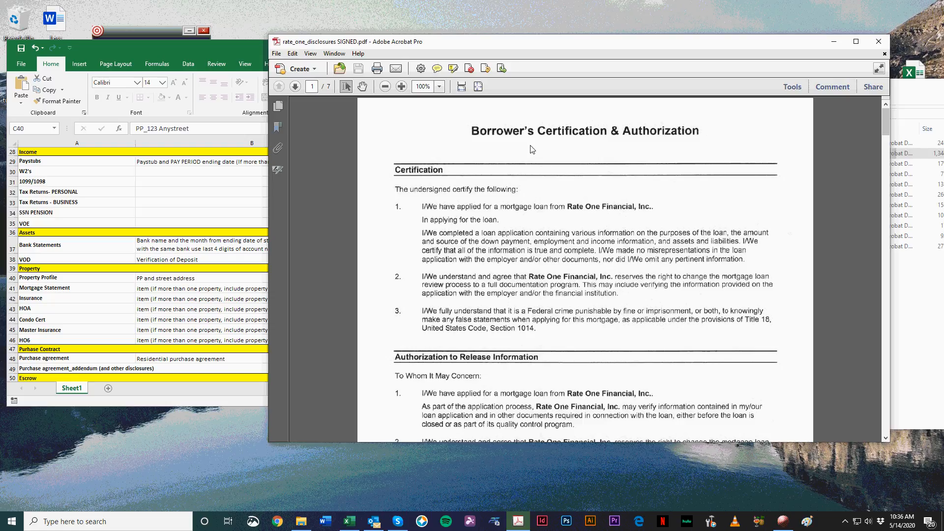
Step: Consult the naming list's note on separating all items into multiple PDFs and return to the signed disclosures PDF
scroll(116, 193, up, 9)
click(68, 184)
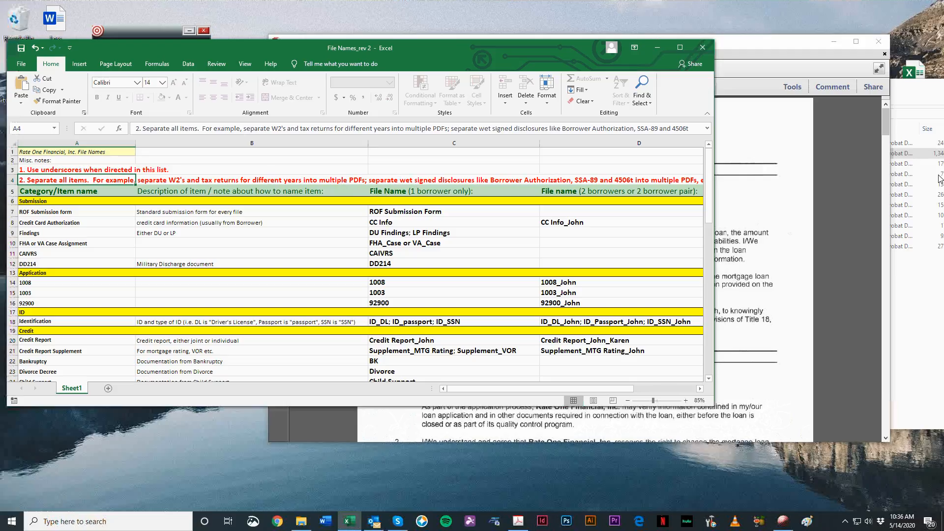
click(757, 39)
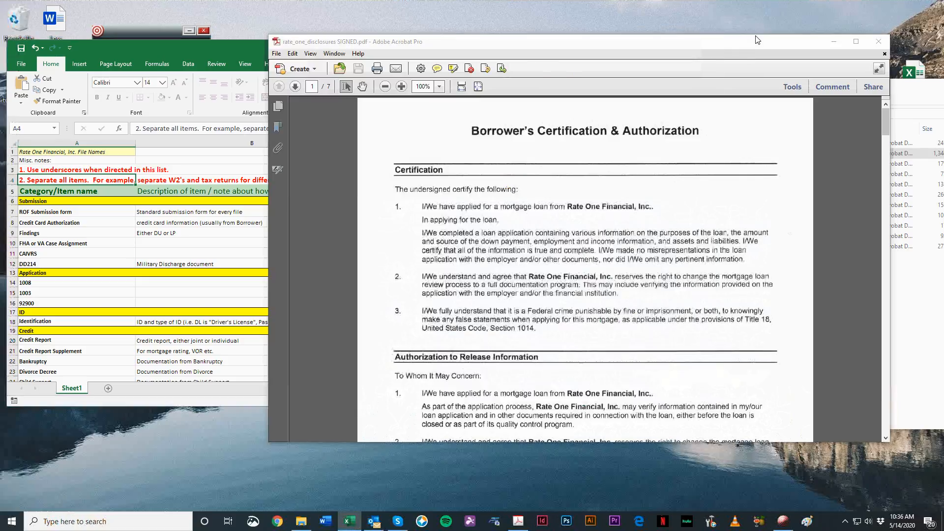
Step: Arrange the signed disclosures PDF beside the new submission folder window and close the PDF
click(925, 88)
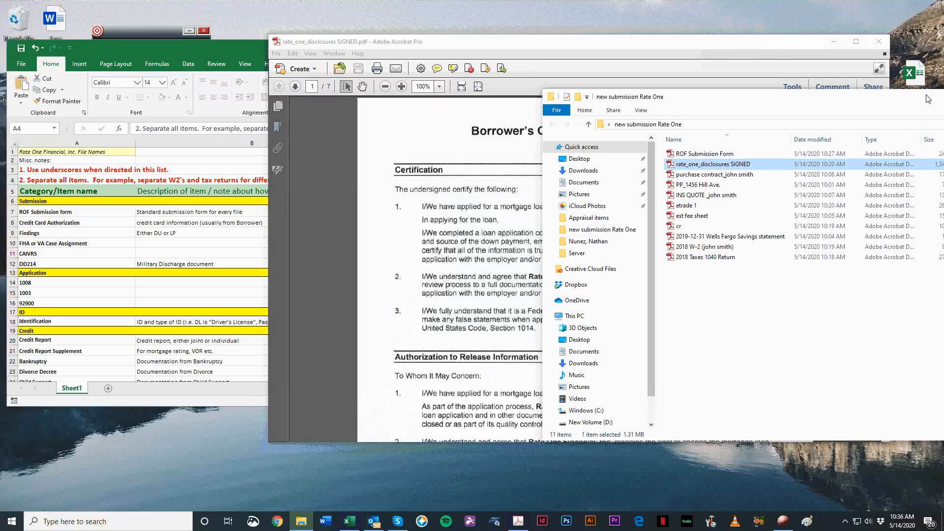
drag(748, 48, 610, 45)
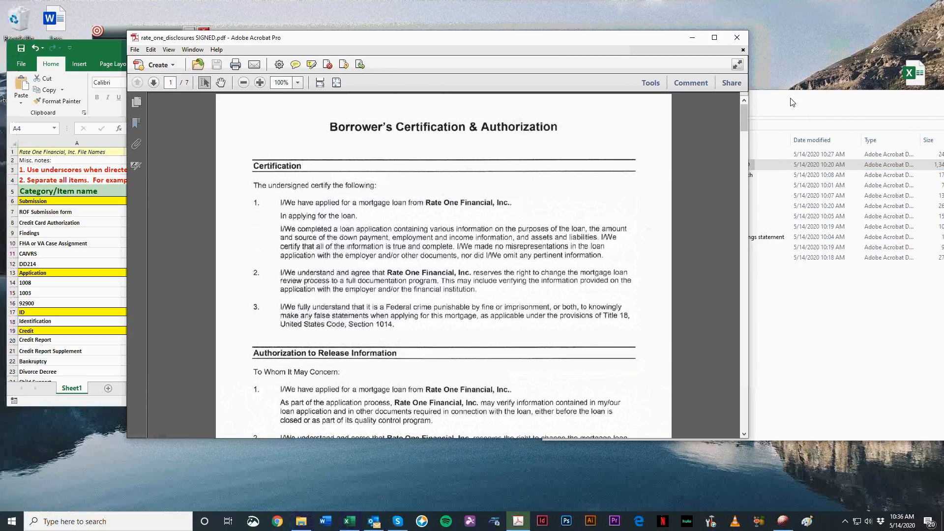
drag(790, 99, 808, 103)
click(633, 56)
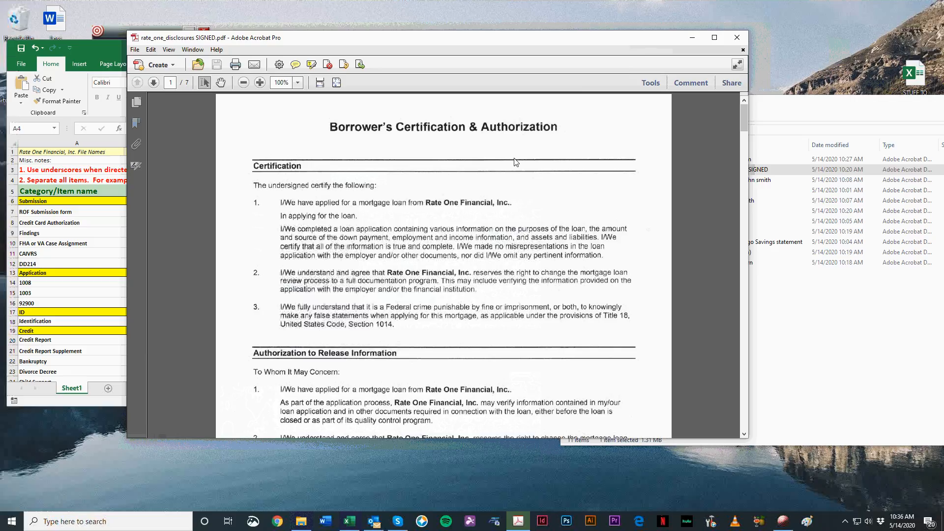
click(737, 38)
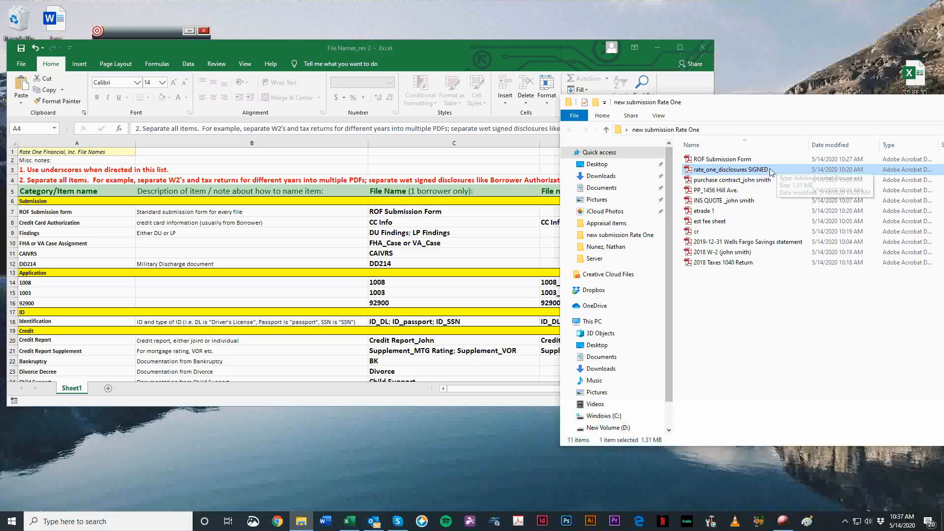
Step: Reopen the rate_one_disclosures SIGNED PDF, review its authorization and SSA-89 pages, and close it
double_click(786, 158)
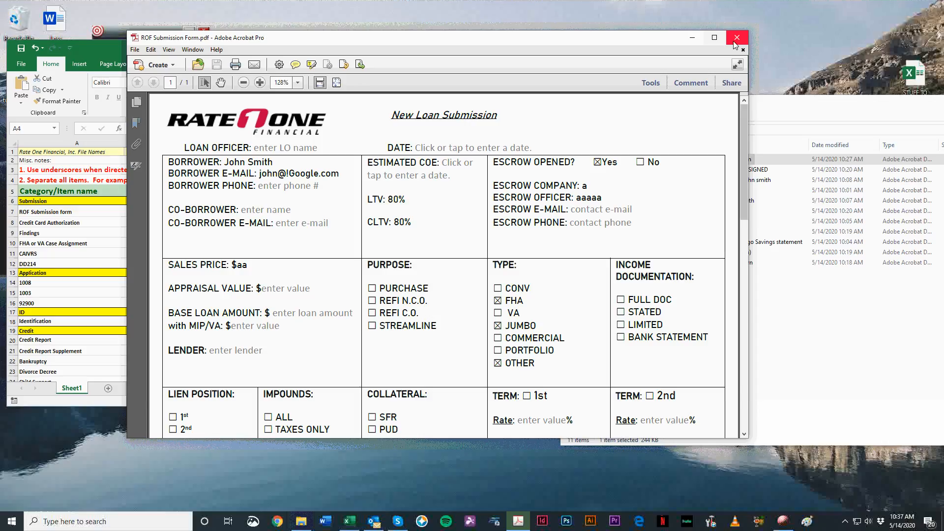
click(735, 42)
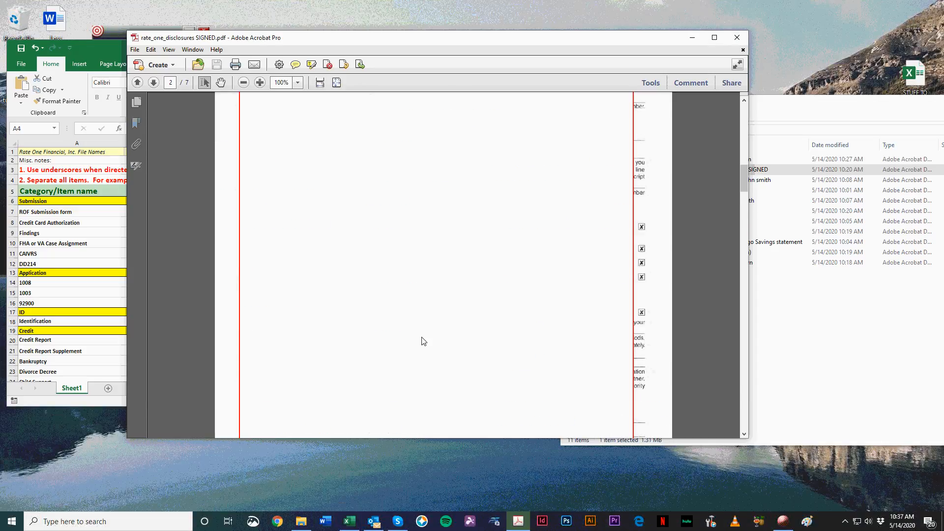
scroll(525, 270, down, 3)
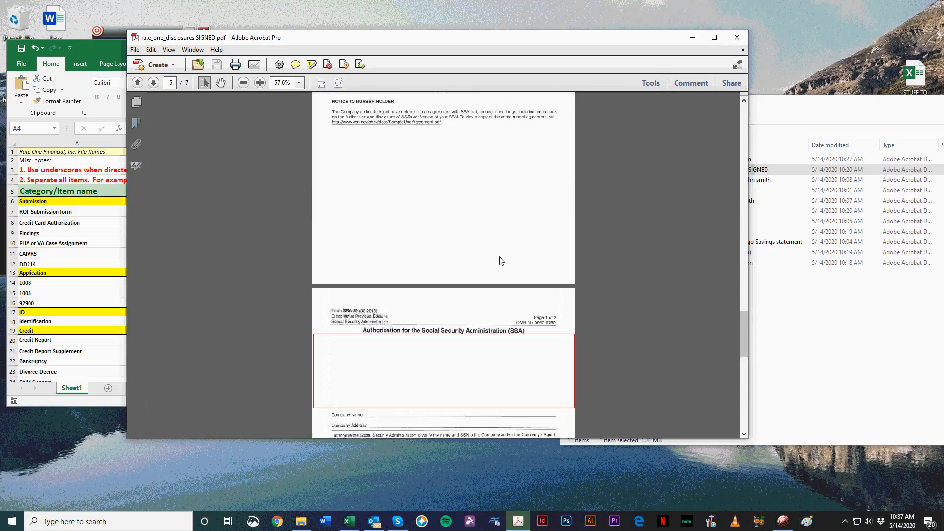
scroll(501, 261, down, 3)
drag(745, 344, 737, 91)
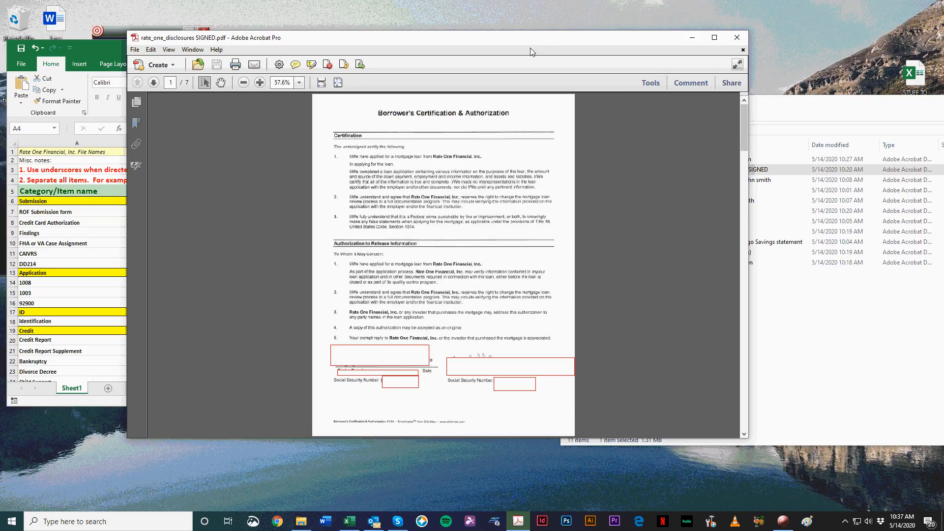
drag(530, 51, 504, 60)
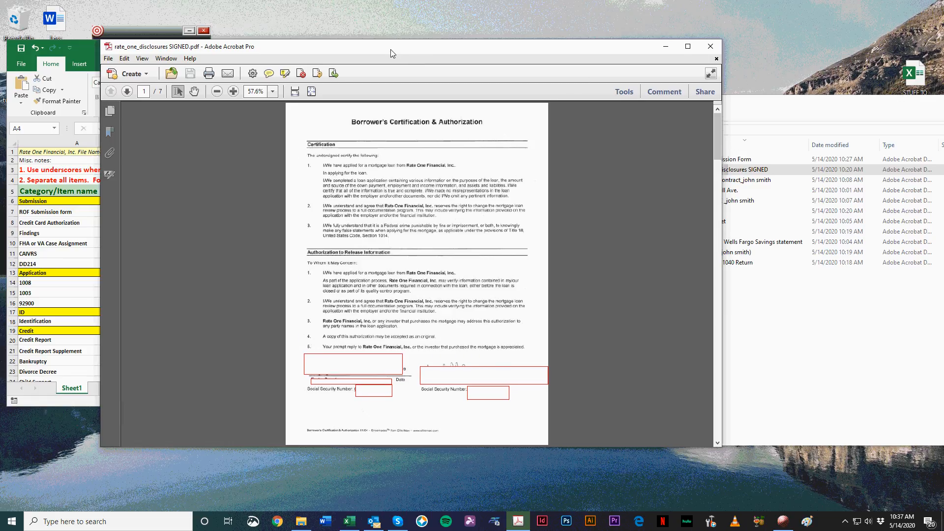
drag(389, 49, 367, 53)
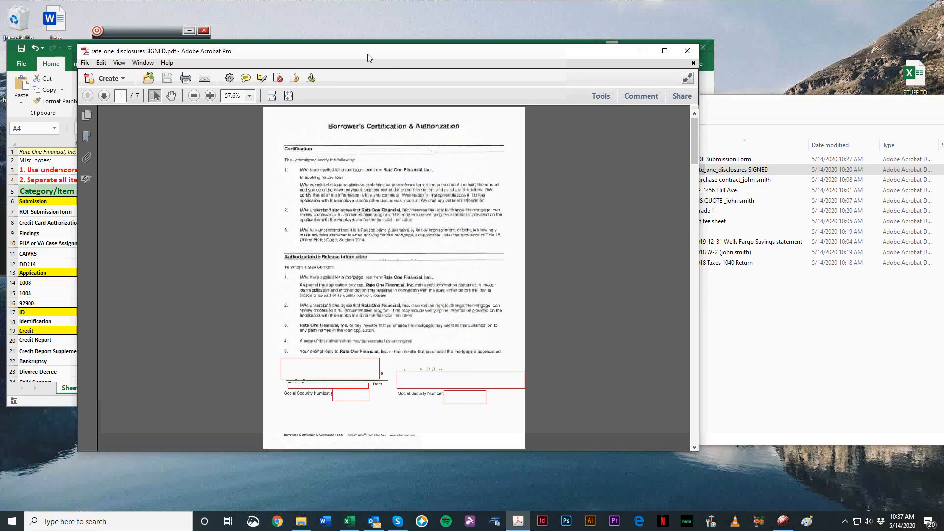
click(687, 51)
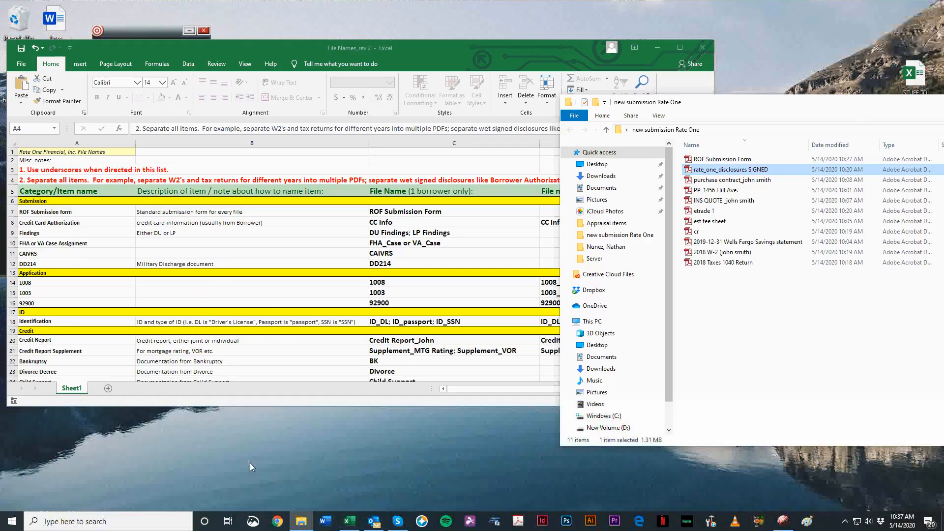
Step: Switch to Chrome and search Google for "lifetime key adobe acrobat"
click(279, 522)
drag(447, 67, 543, 64)
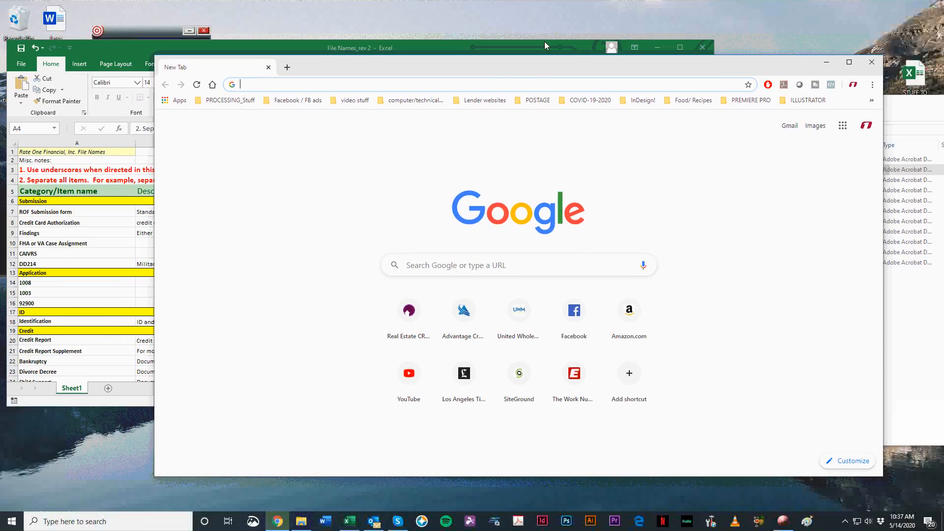
text(lifetime key)
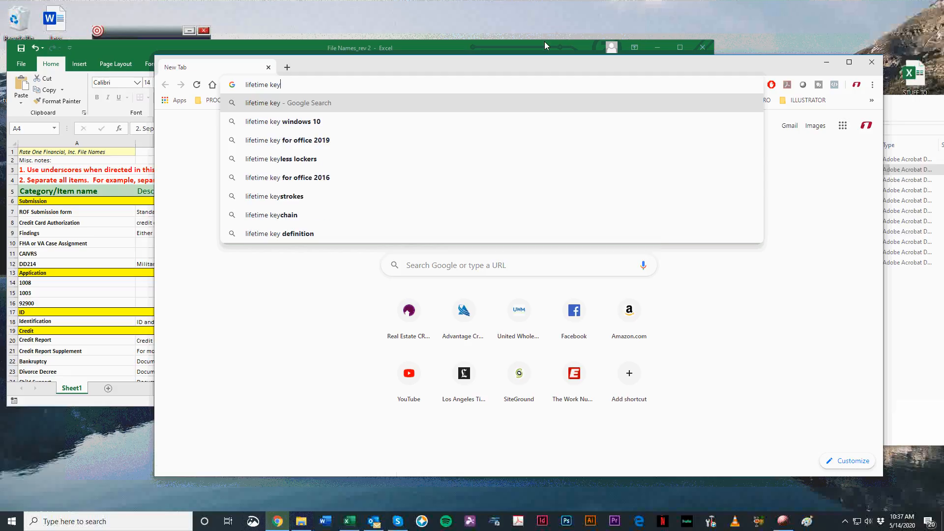
text( adobe acrobat)
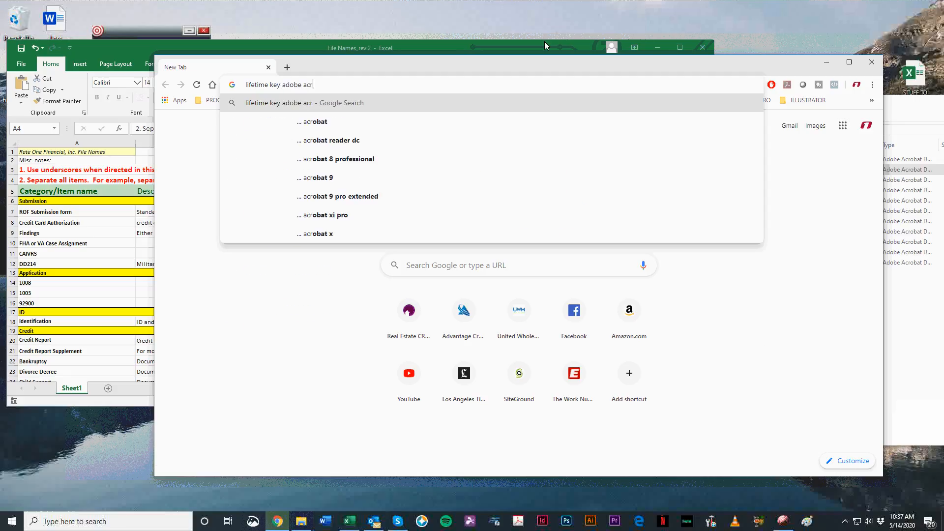
key(Return)
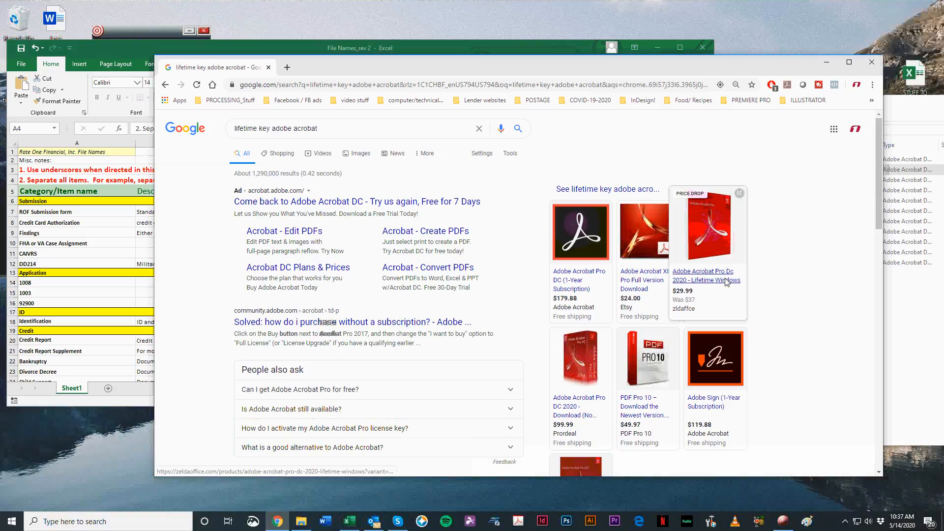
Step: Examine the Acrobat product offers and prices in the Google search results
scroll(730, 281, down, 4)
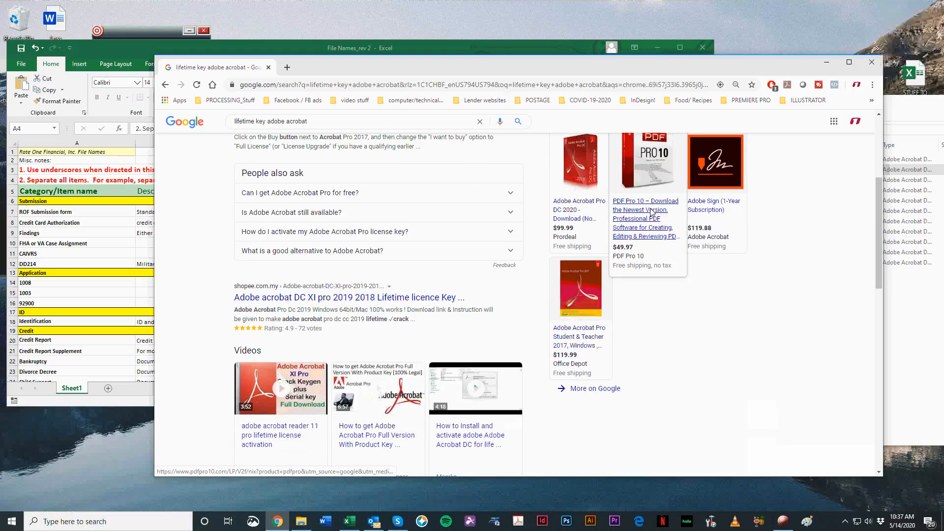
scroll(645, 368, up, 4)
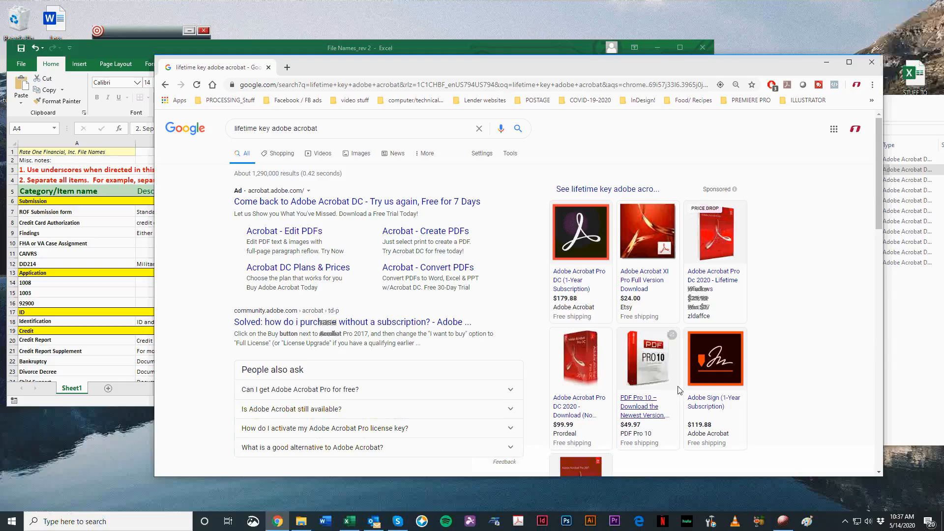
scroll(634, 374, down, 1)
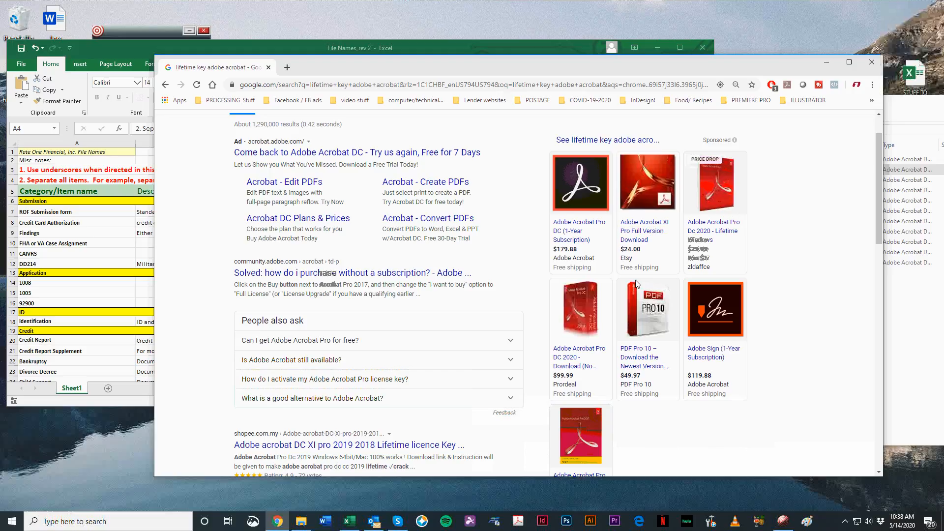
drag(491, 71, 454, 69)
scroll(806, 260, down, 3)
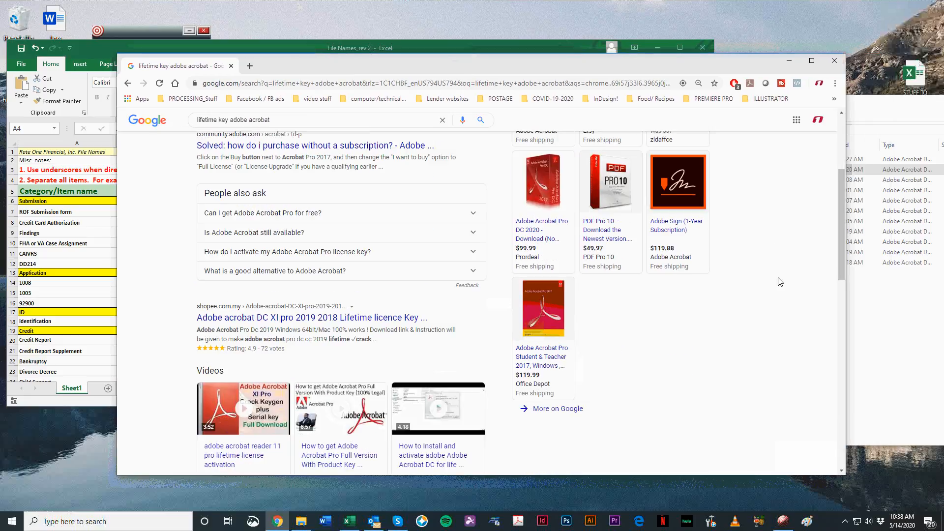
scroll(775, 280, up, 5)
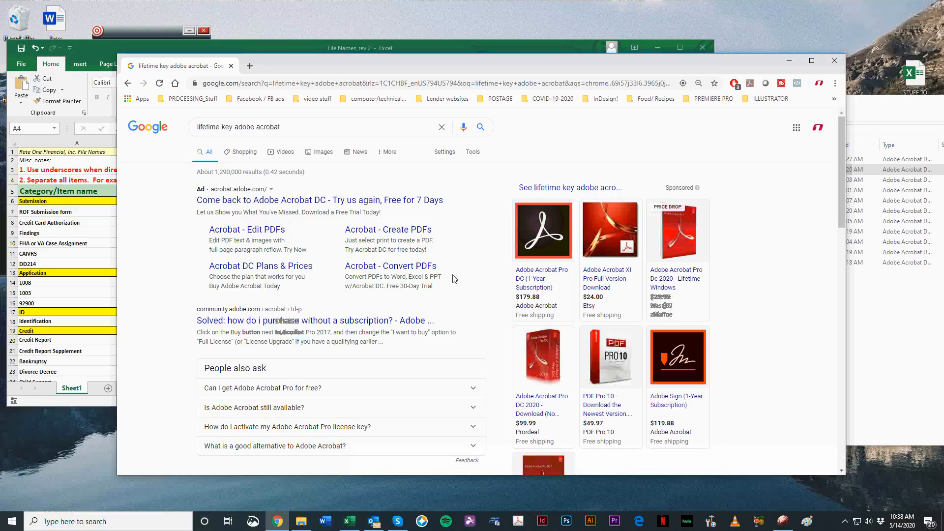
scroll(266, 293, down, 4)
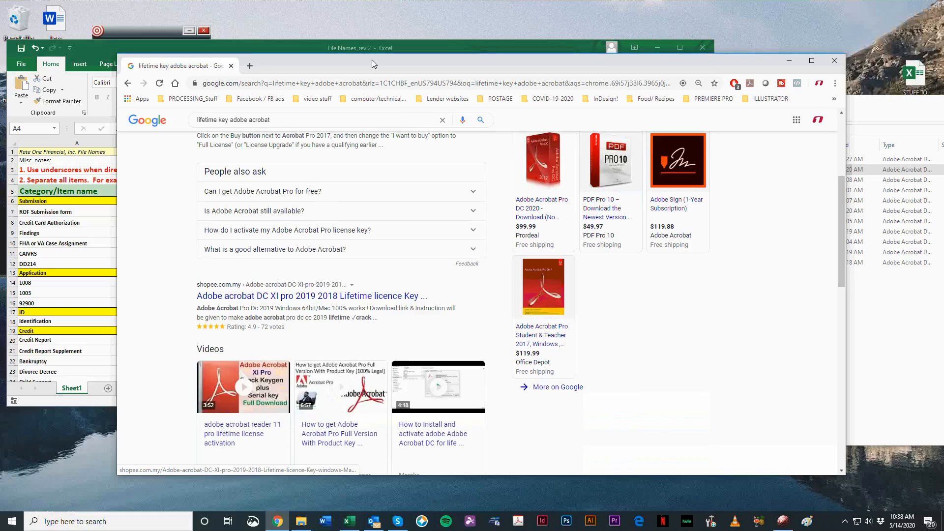
Step: Search Google for "adobe acrobat" instead and open Adobe's Acrobat Reader DC page
scroll(314, 117, up, 4)
drag(310, 133, 111, 106)
text(adobe acrobat)
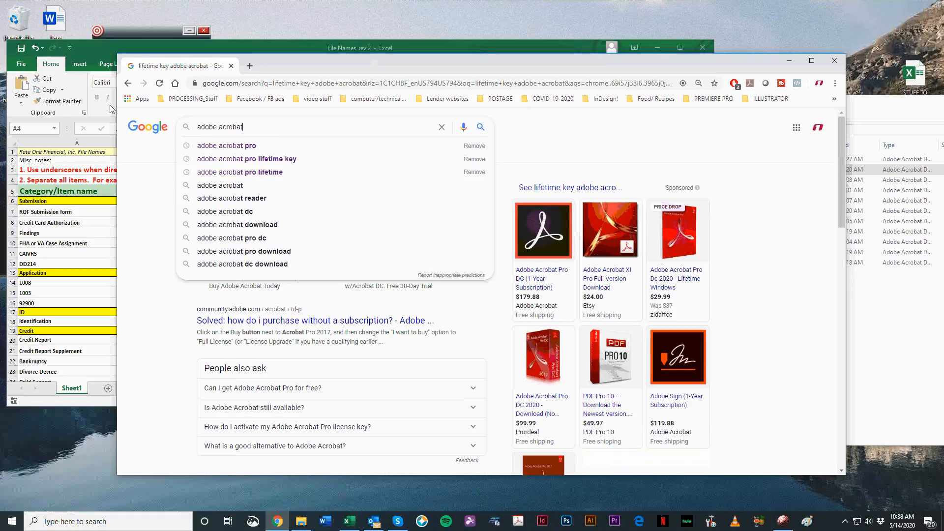
key(Return)
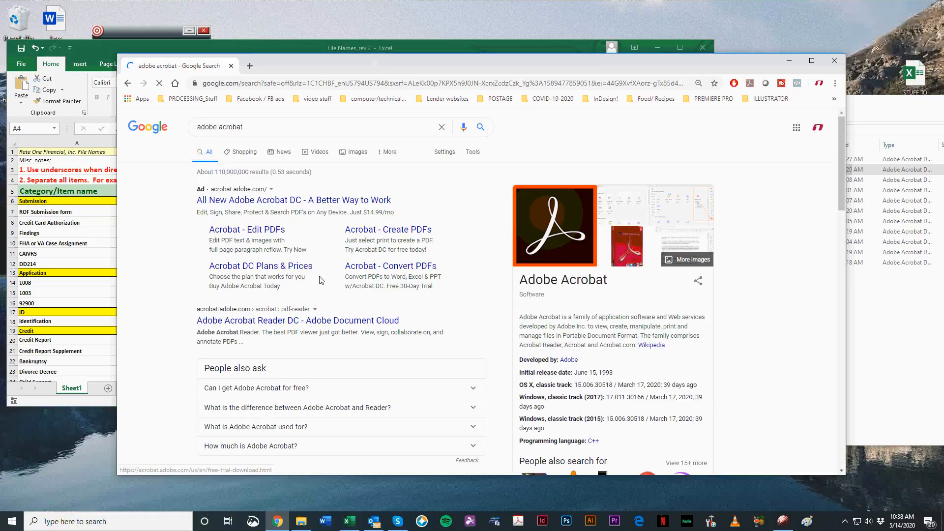
click(265, 321)
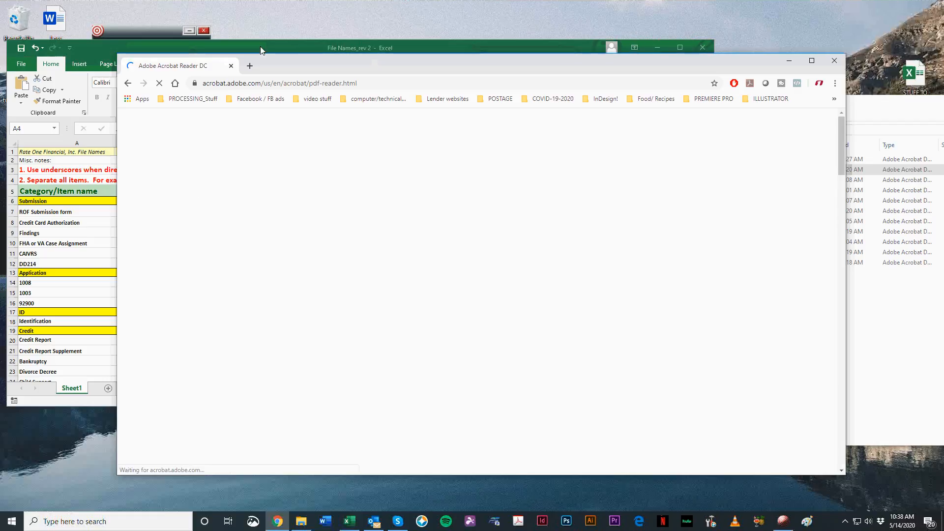
drag(294, 65, 297, 42)
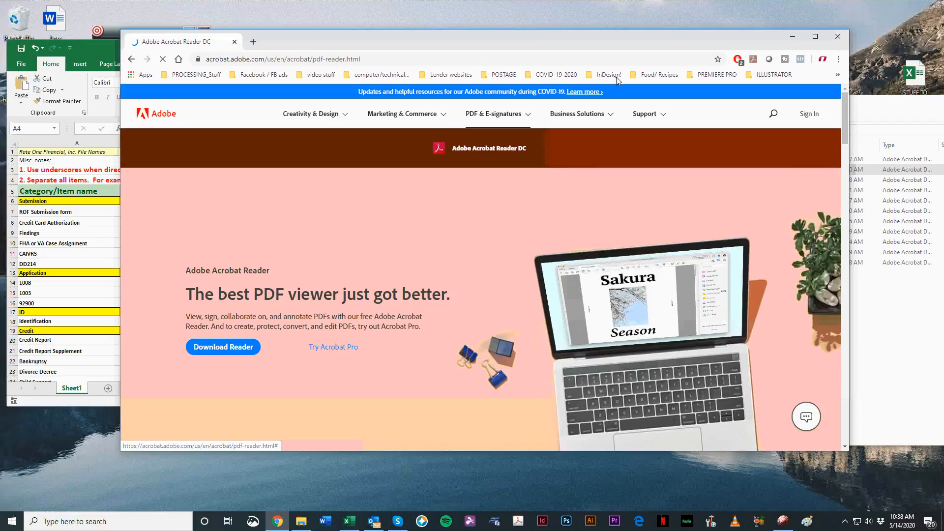
Step: Compare the features of Acrobat Reader and Acrobat Pro DC in the page's comparison table
scroll(385, 125, down, 10)
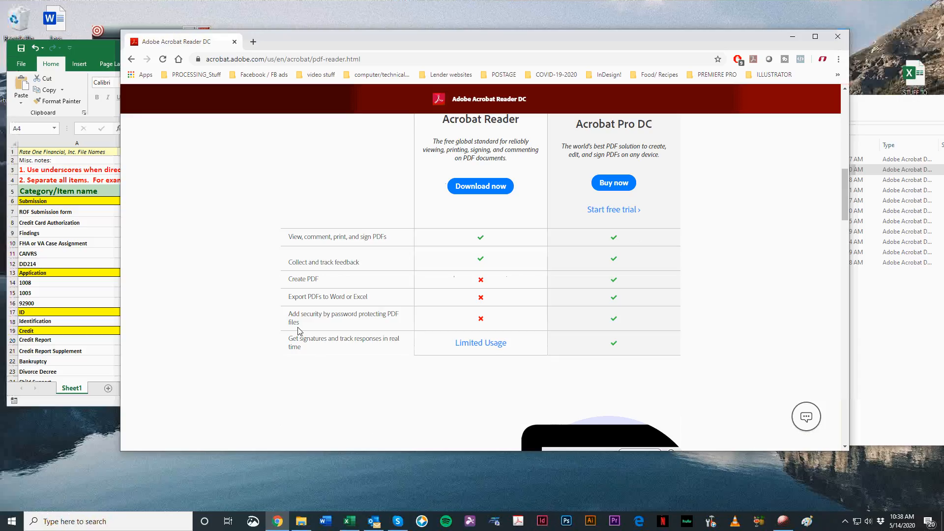
drag(292, 316, 513, 254)
scroll(627, 341, up, 3)
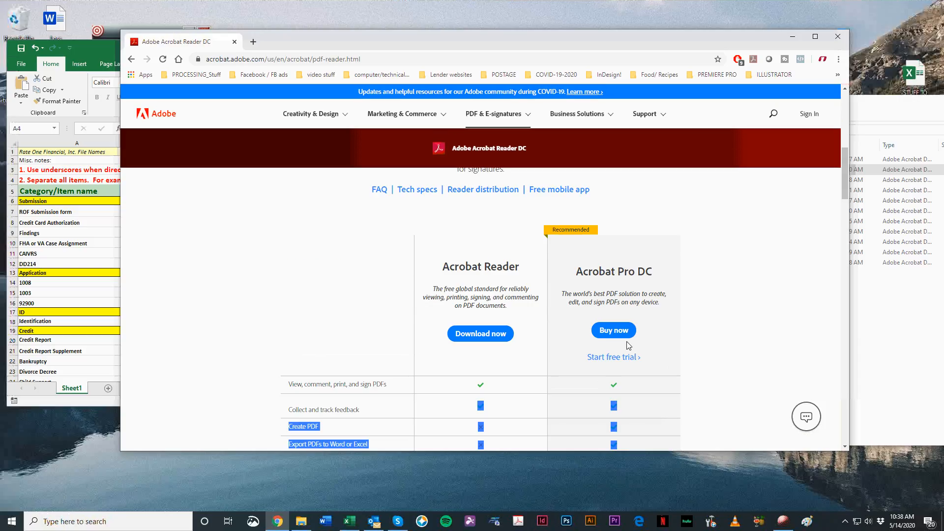
scroll(544, 339, up, 4)
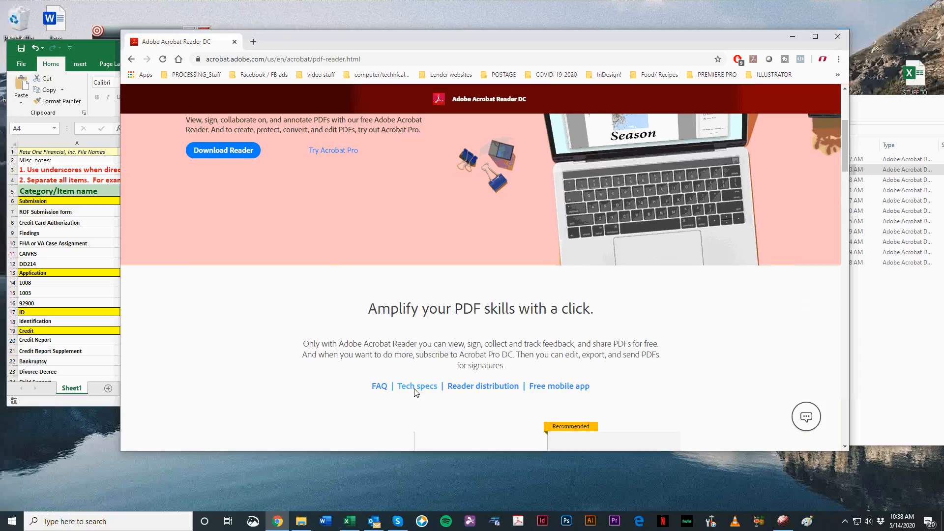
Step: Leave the Acrobat Reader DC page and open Adobe's Acrobat plans and pricing page
scroll(502, 396, down, 5)
scroll(504, 397, down, 15)
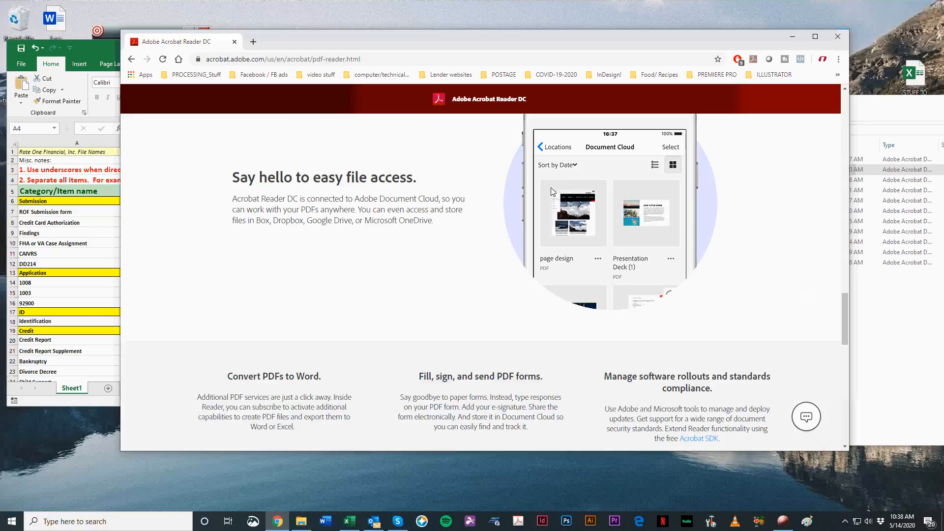
scroll(551, 188, up, 17)
scroll(570, 135, up, 10)
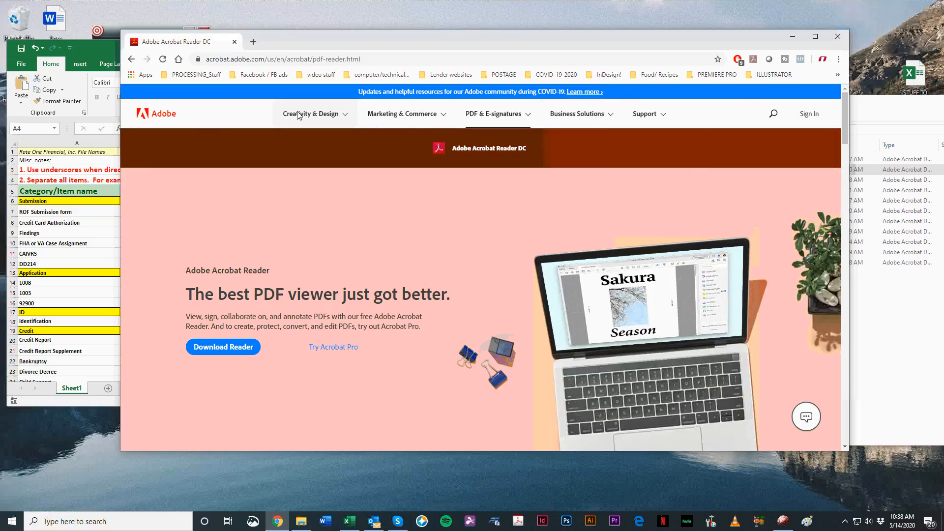
click(499, 113)
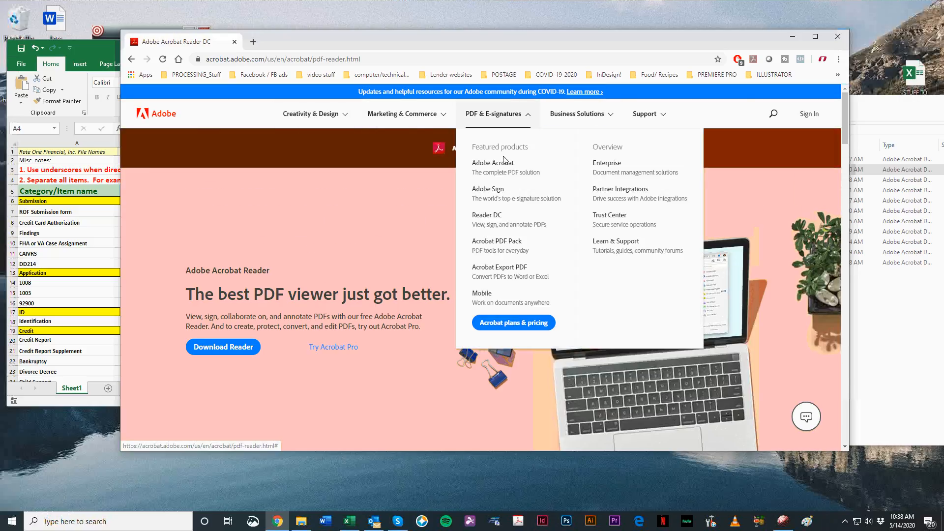
click(511, 324)
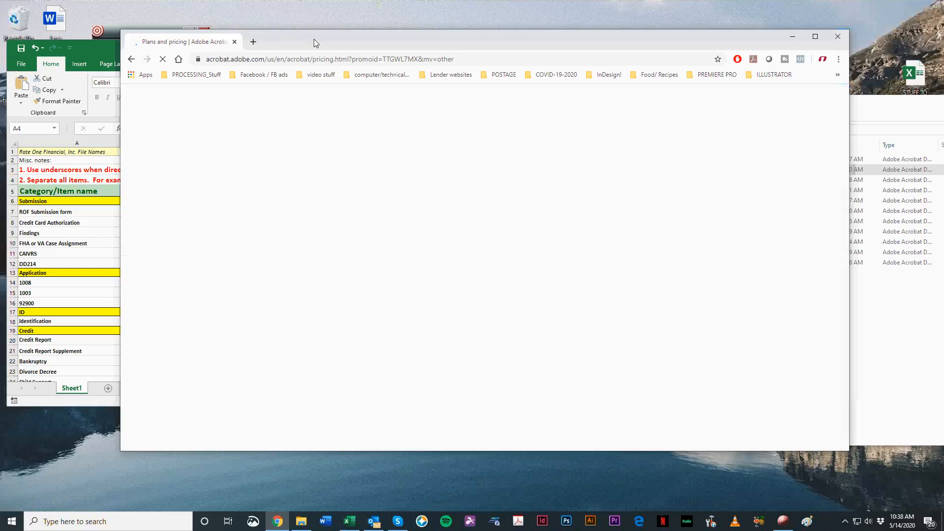
drag(315, 44, 304, 42)
Step: Compare the monthly prices and included features of Acrobat Pro DC and Acrobat Standard DC for individuals
scroll(412, 250, down, 4)
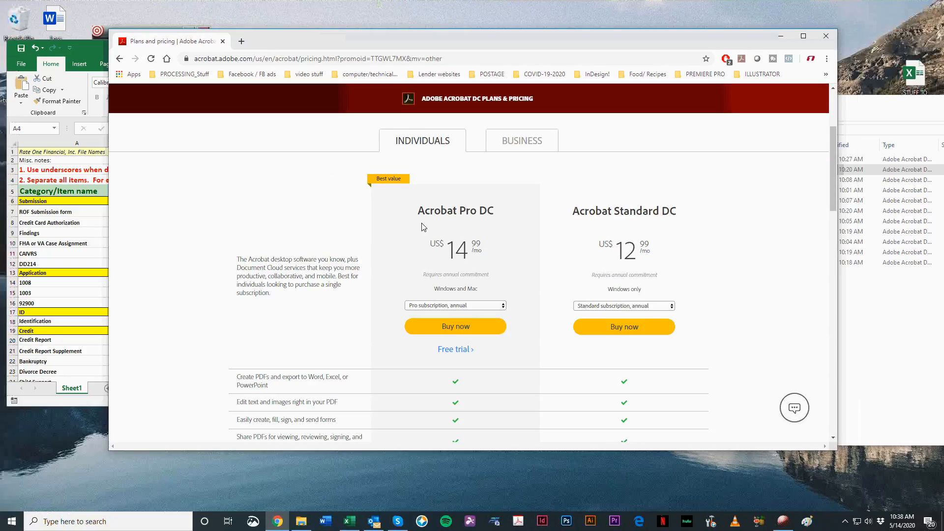
drag(570, 253, 665, 260)
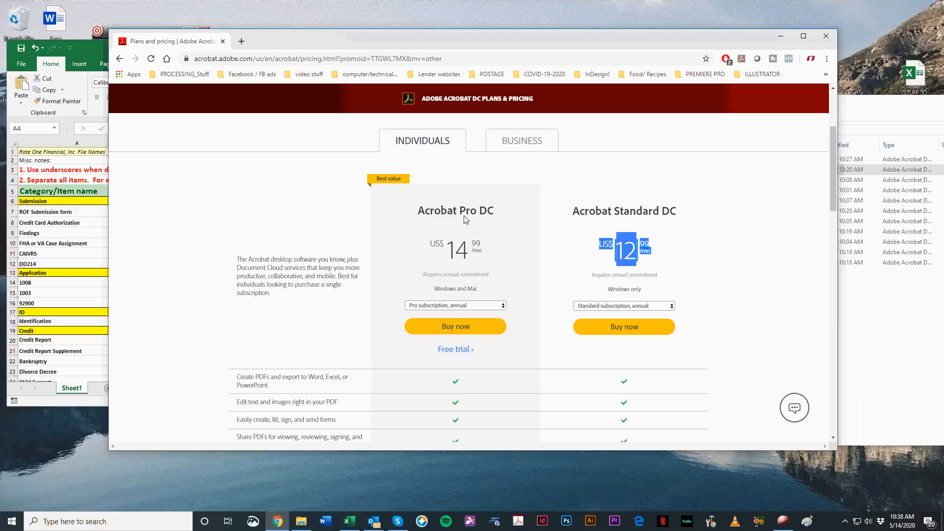
scroll(607, 326, down, 6)
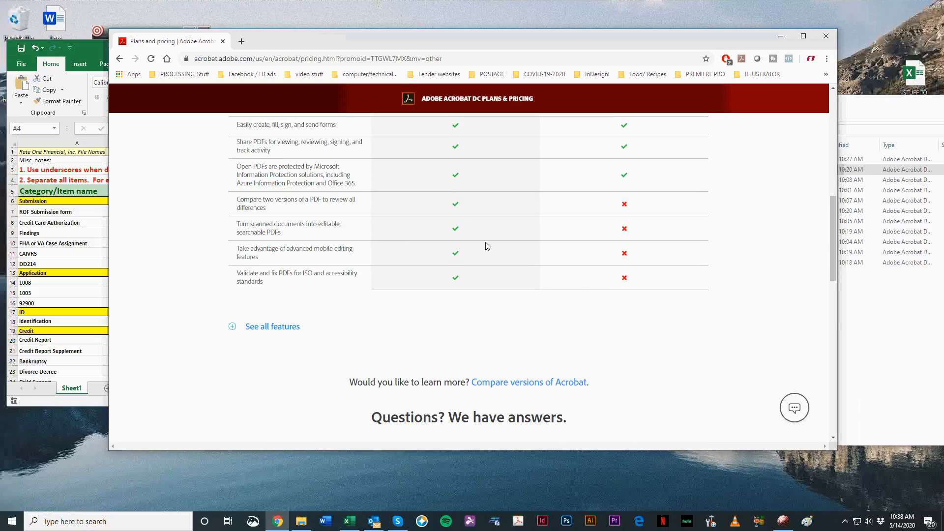
drag(247, 208, 297, 277)
scroll(374, 256, up, 6)
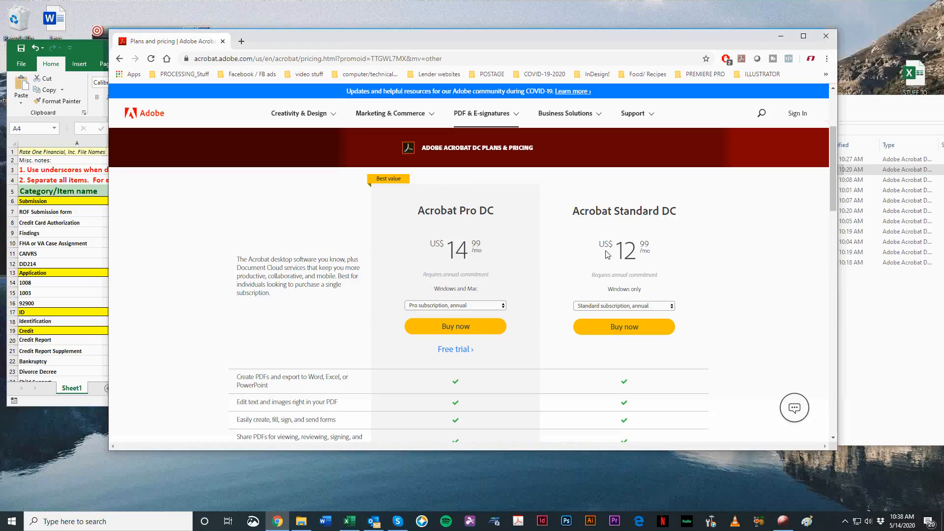
drag(611, 251, 665, 256)
Step: Close the Chrome window with the Acrobat pricing page to return to the new submission Rate One folder
drag(397, 37, 414, 37)
click(423, 62)
drag(492, 34, 499, 33)
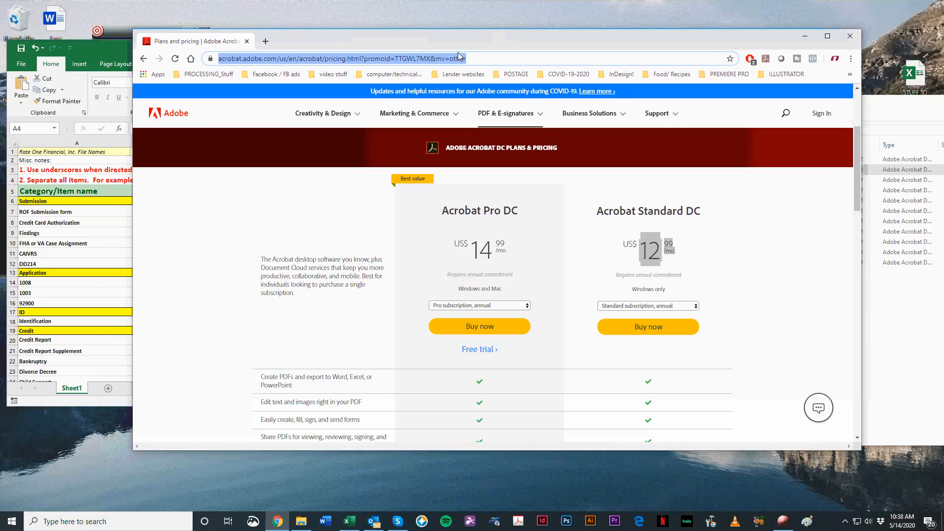
drag(408, 45, 404, 54)
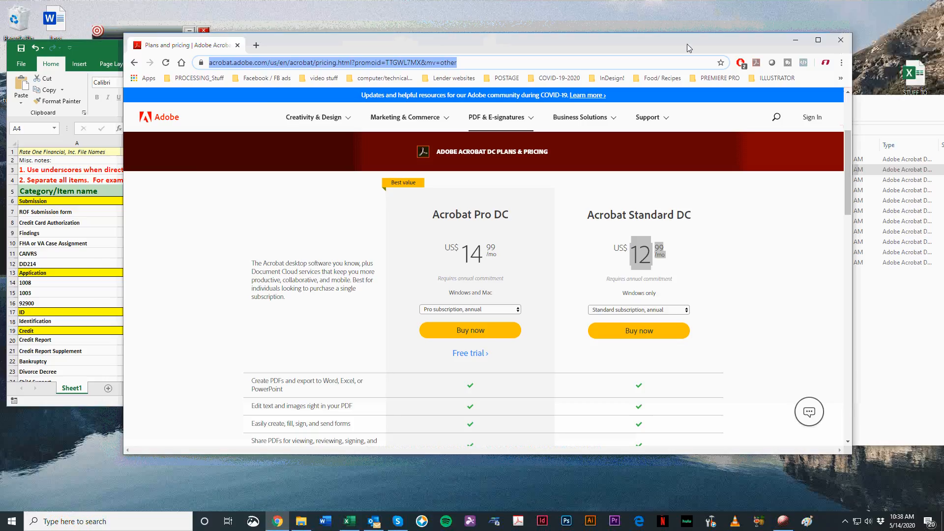
drag(687, 43, 671, 74)
click(823, 73)
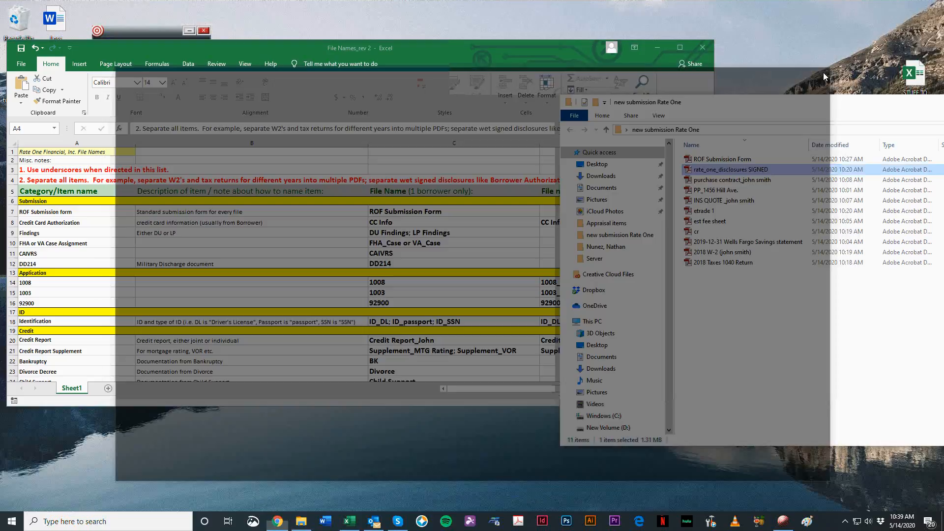
Step: Open rate_one_disclosures SIGNED from the submission folder in Acrobat Pro and move its window clear of the file list
double_click(760, 169)
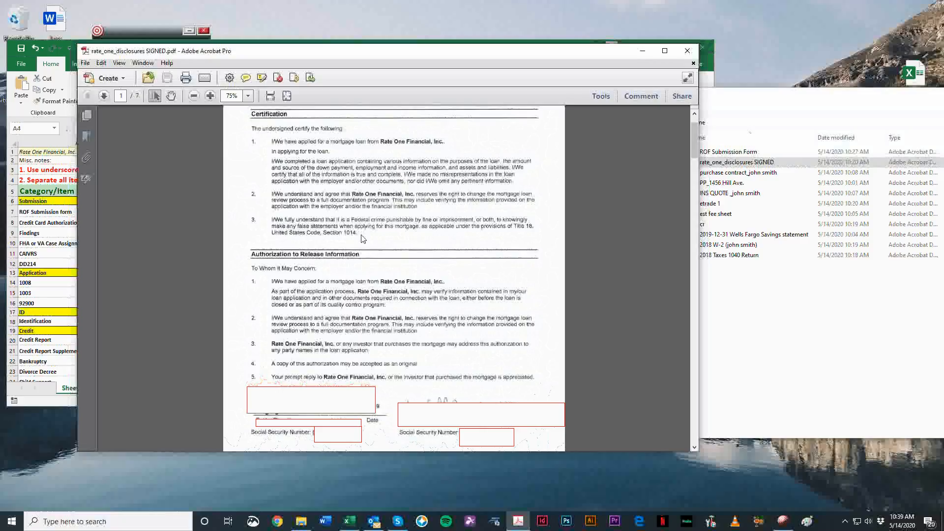
scroll(458, 334, up, 1)
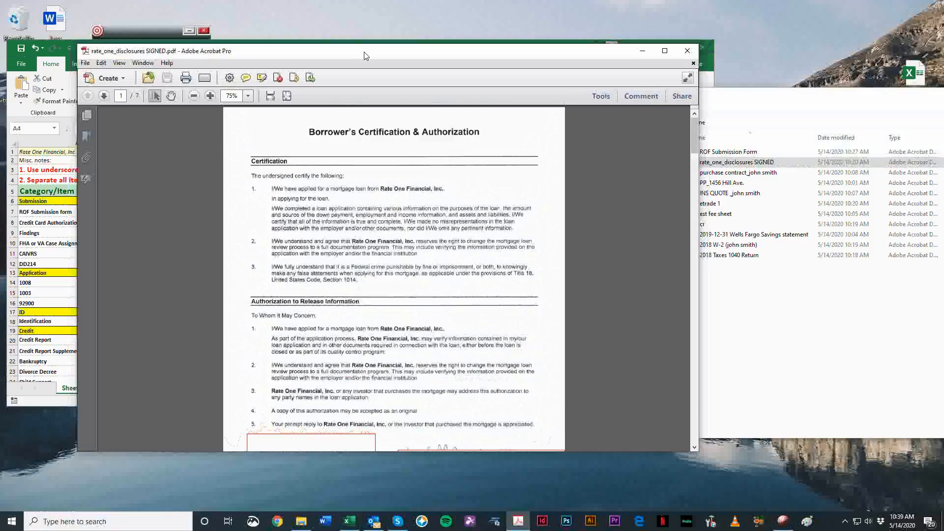
drag(364, 55, 322, 43)
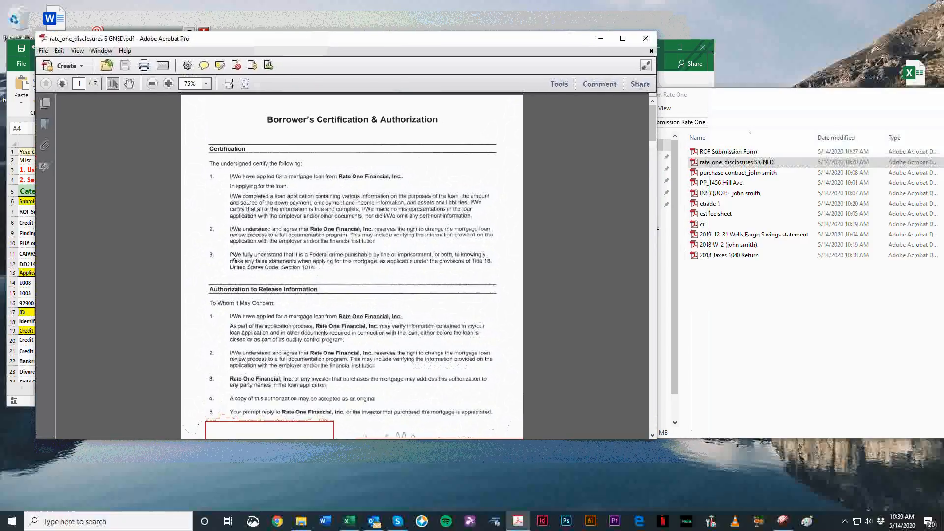
drag(185, 41, 205, 40)
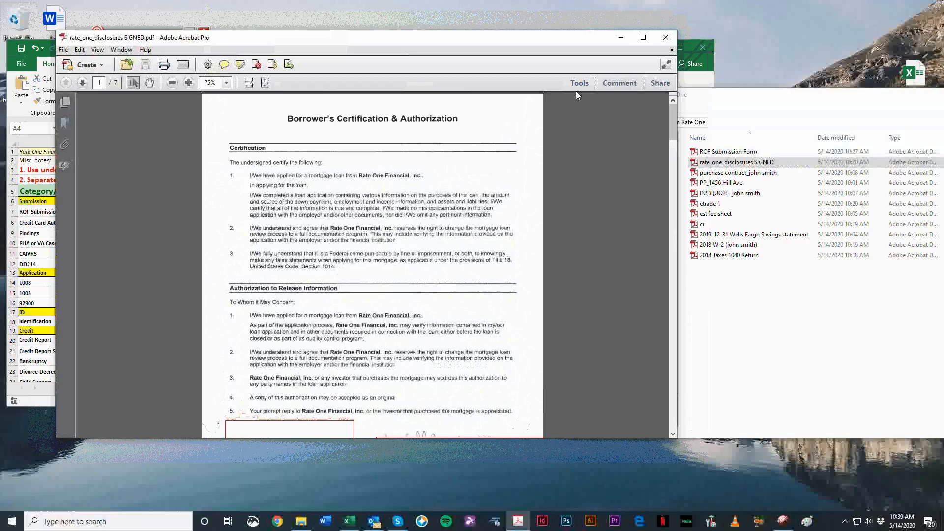
Step: Examine the pages of the signed disclosures PDF to see which forms it combines, and return to page 1
scroll(533, 249, down, 1)
scroll(539, 247, down, 4)
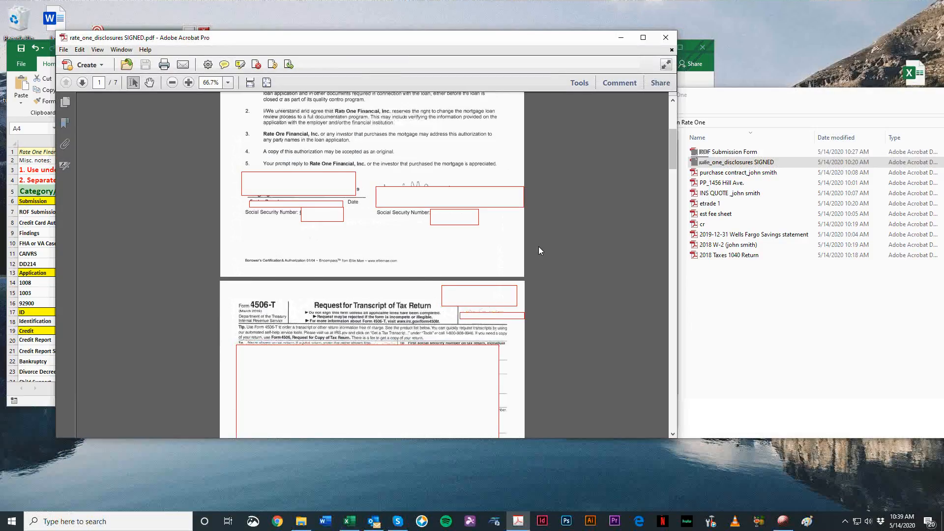
scroll(539, 246, down, 15)
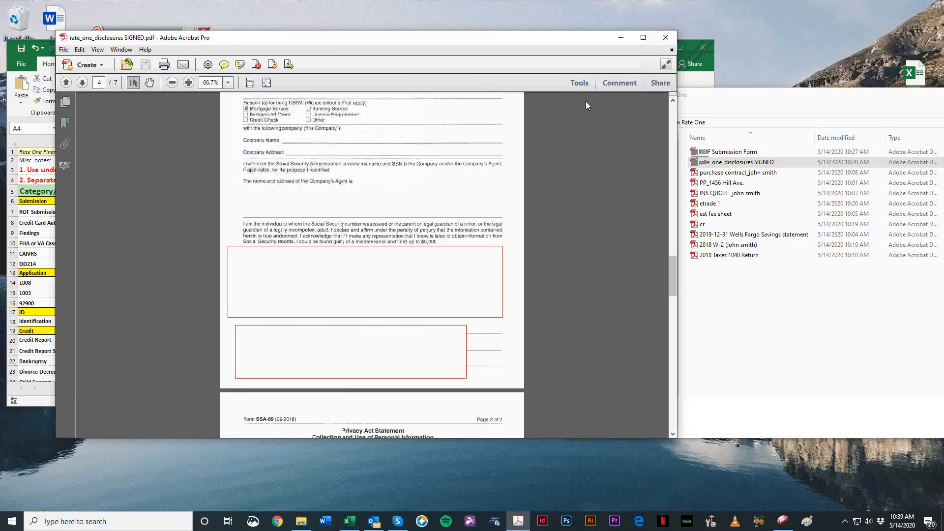
scroll(528, 255, up, 5)
drag(672, 239, 671, 111)
scroll(514, 114, down, 1)
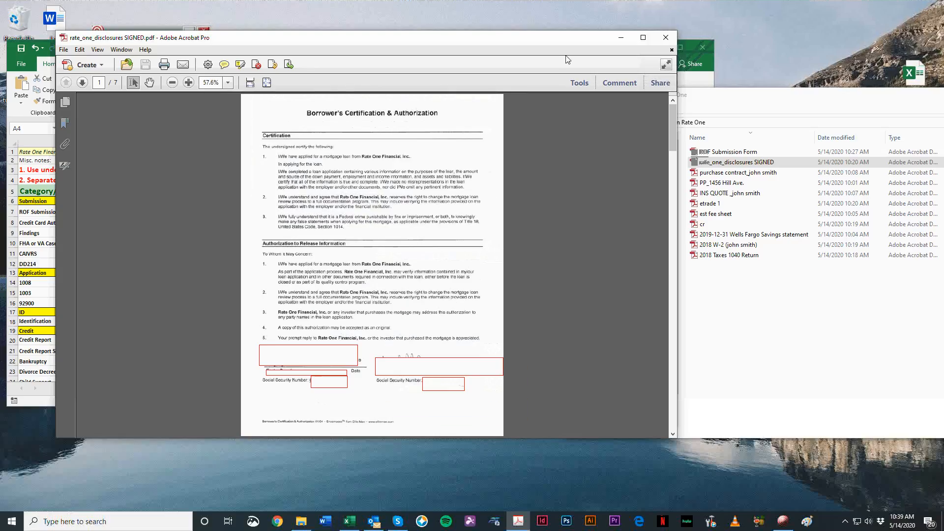
scroll(569, 183, down, 3)
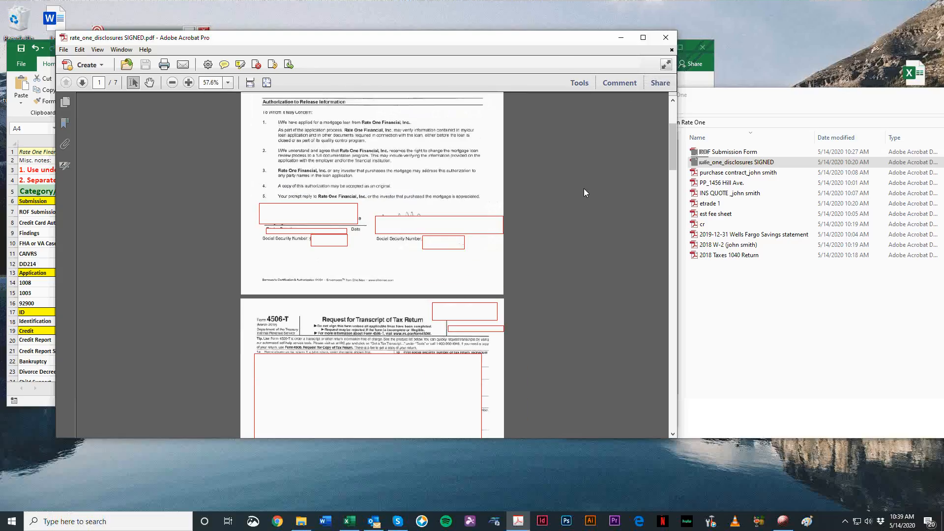
scroll(583, 187, up, 3)
Step: Open the Extract Pages settings for the signed disclosures PDF
click(579, 82)
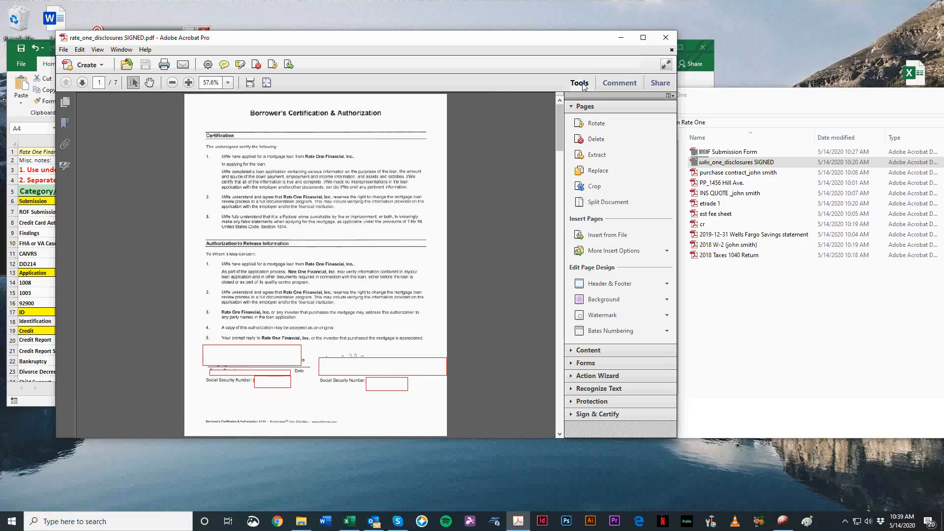
click(597, 156)
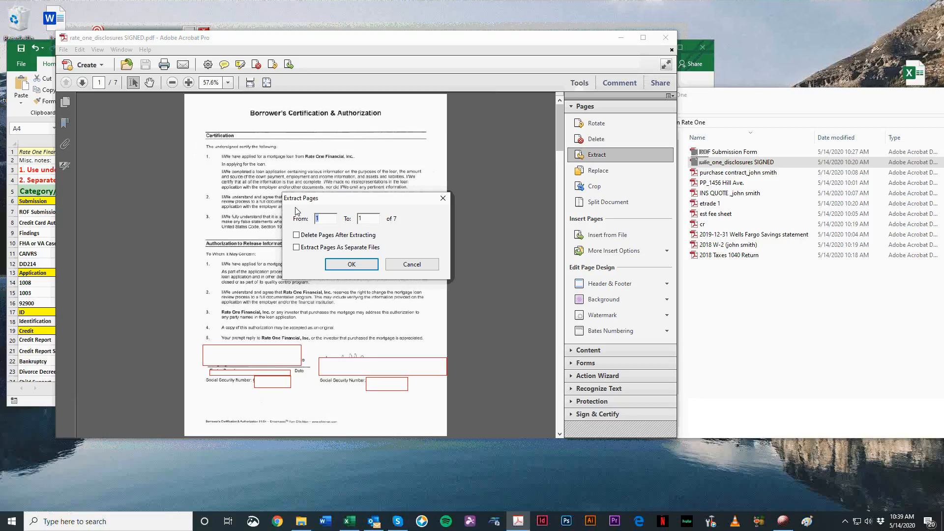
Step: Extract page 1, the Borrower's Certification & Authorization, deleting it from the signed disclosures, and move the extracted PDF's window aside
click(352, 264)
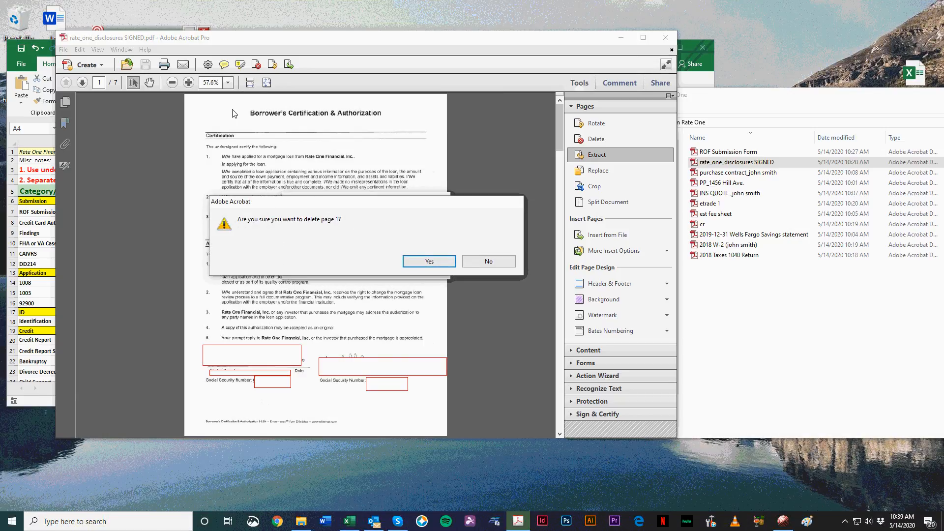
click(417, 265)
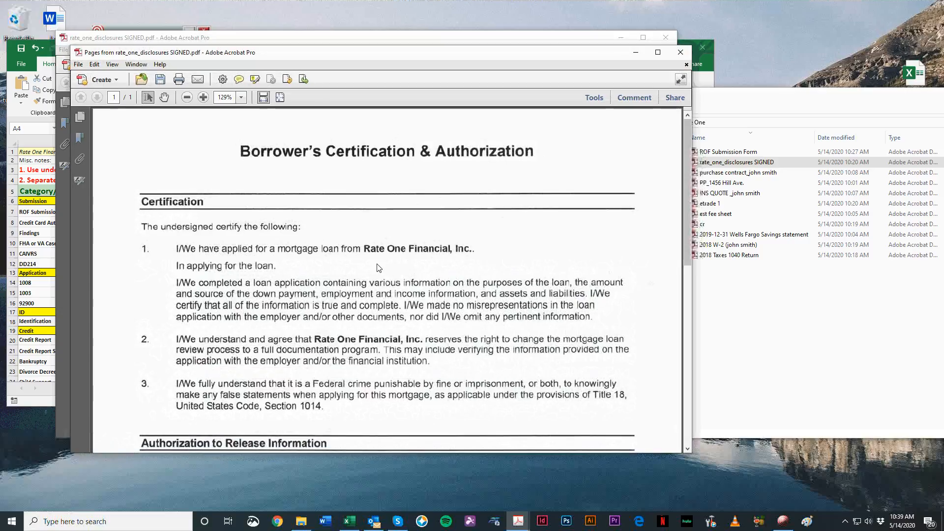
drag(204, 53, 430, 34)
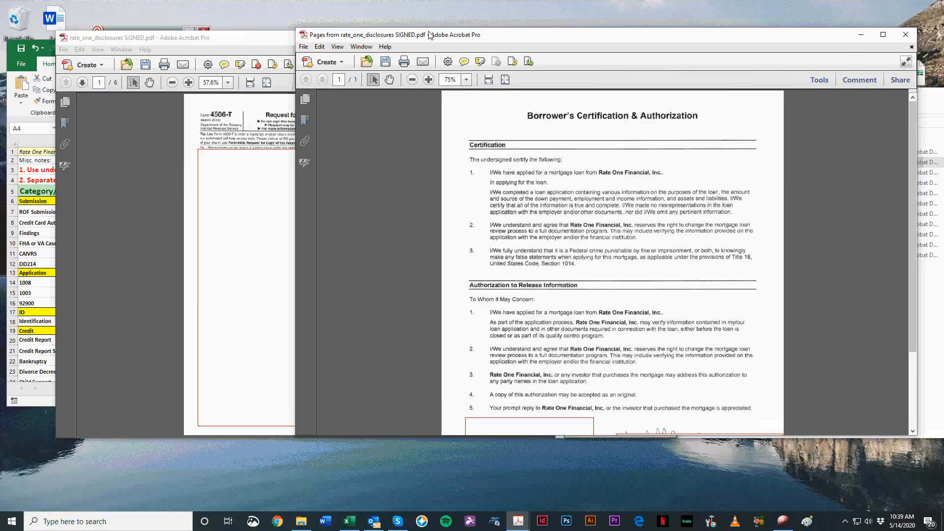
click(228, 43)
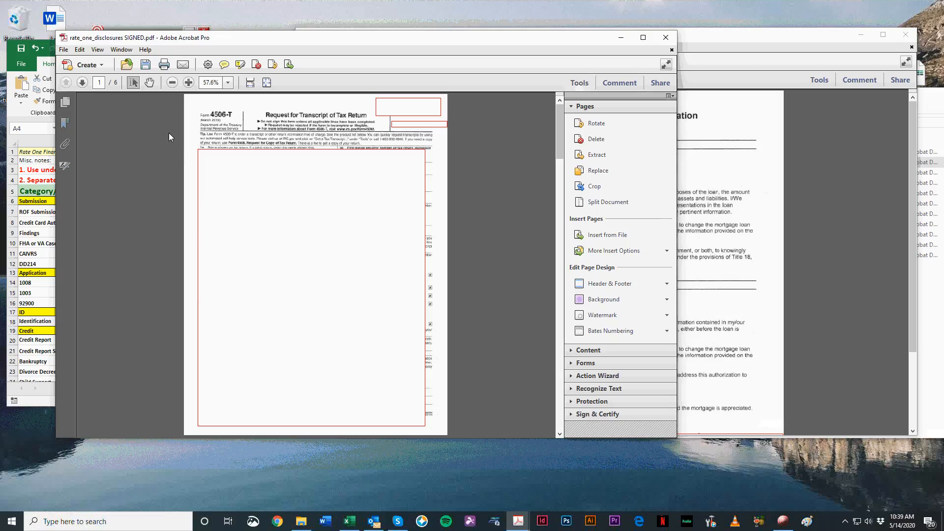
drag(755, 34, 647, 54)
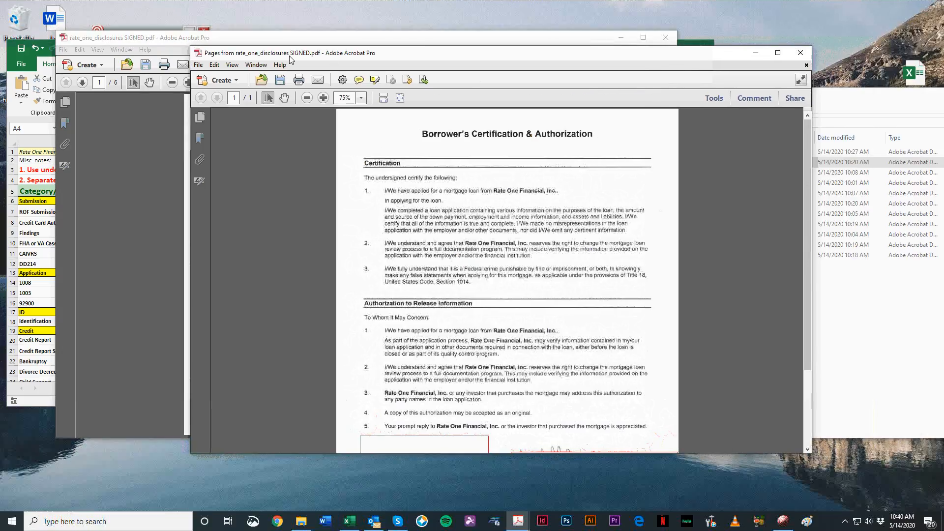
drag(289, 56, 247, 56)
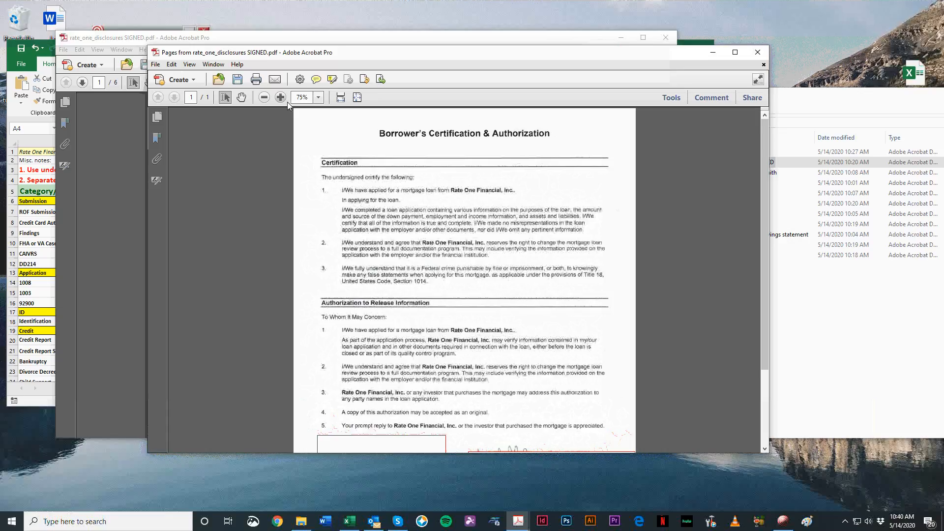
drag(311, 54, 506, 38)
Step: Start saving the extracted authorization page under a new name, with the Desktop folder new submission Rate One as destination
key(ctrl+shift+s)
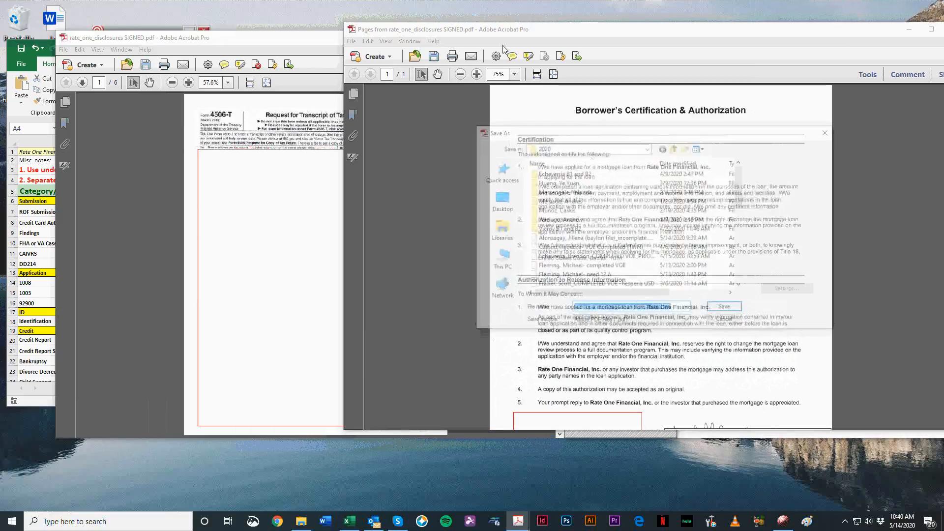
click(496, 199)
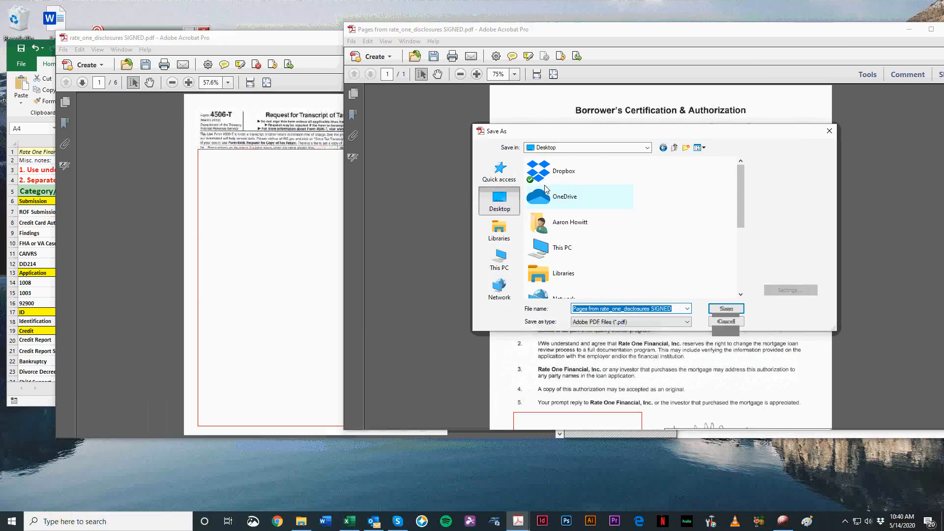
scroll(545, 188, down, 3)
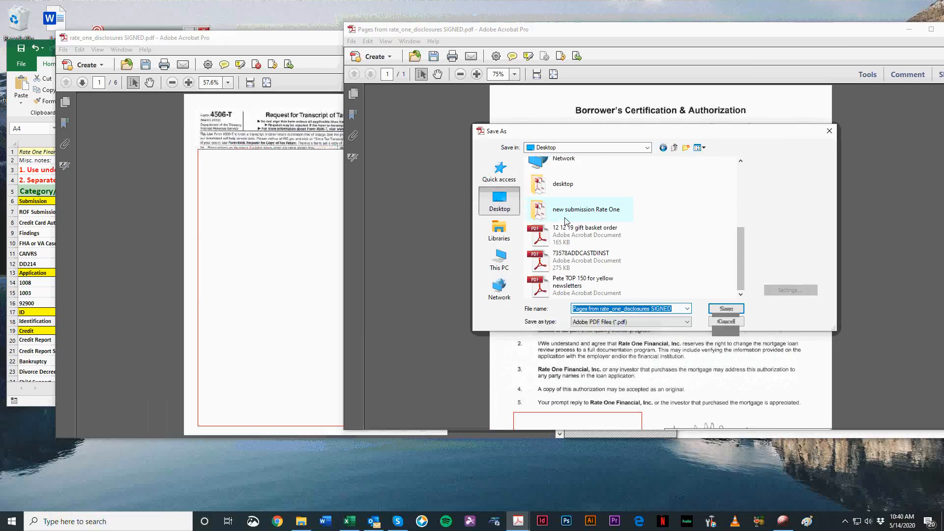
double_click(609, 215)
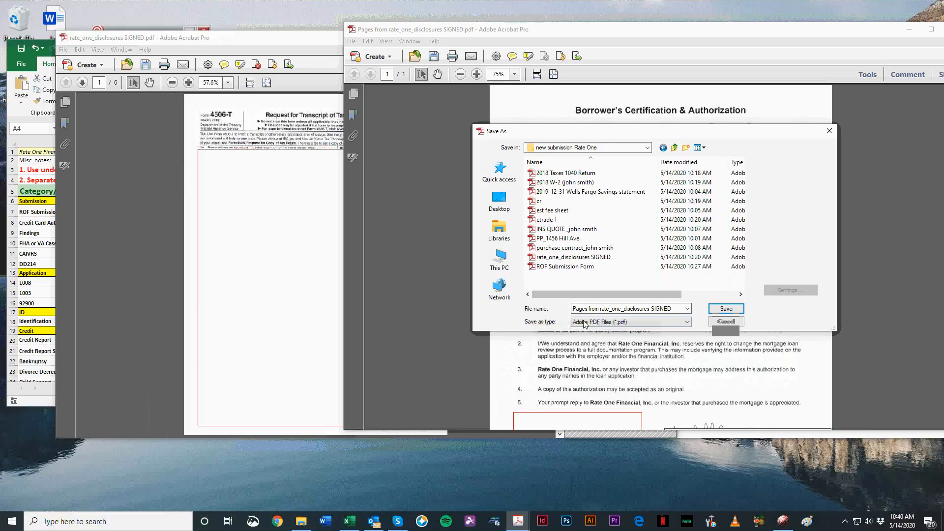
Step: Switch to the File Names_rev 2 workbook in Excel and search for "borrower auth" to look up its required file names
key(alt+Tab)
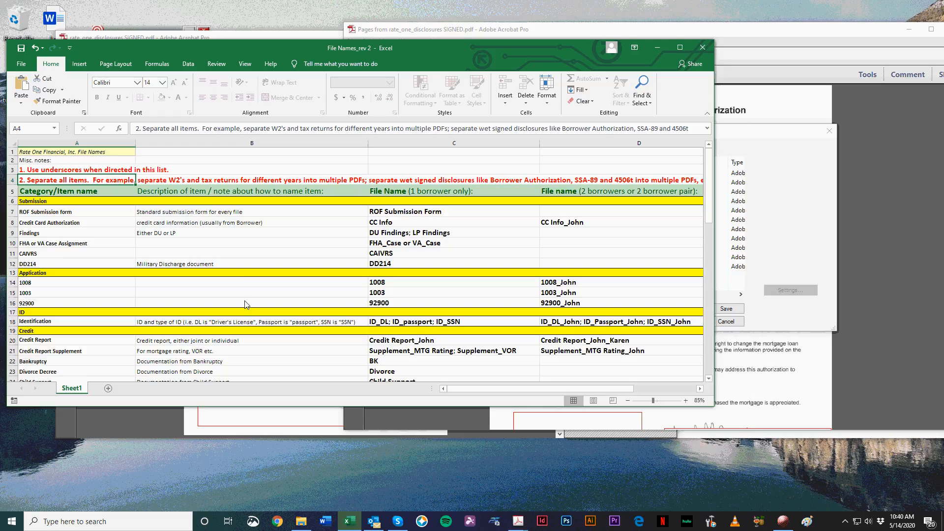
key(ctrl+f)
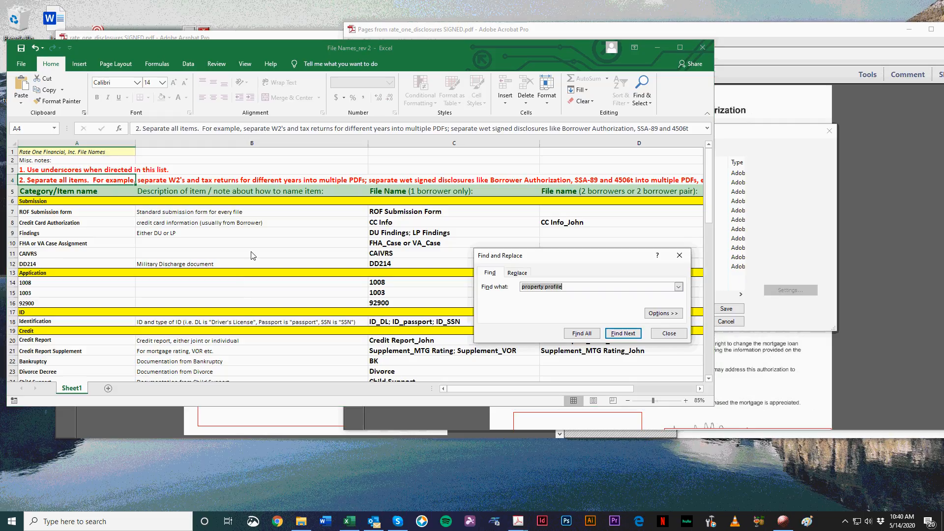
text(borrower auth)
key(Return)
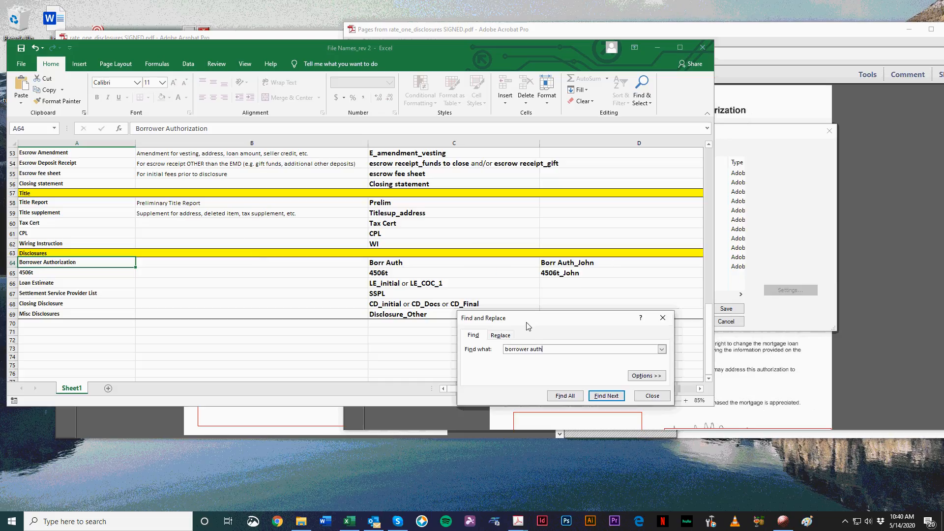
click(381, 262)
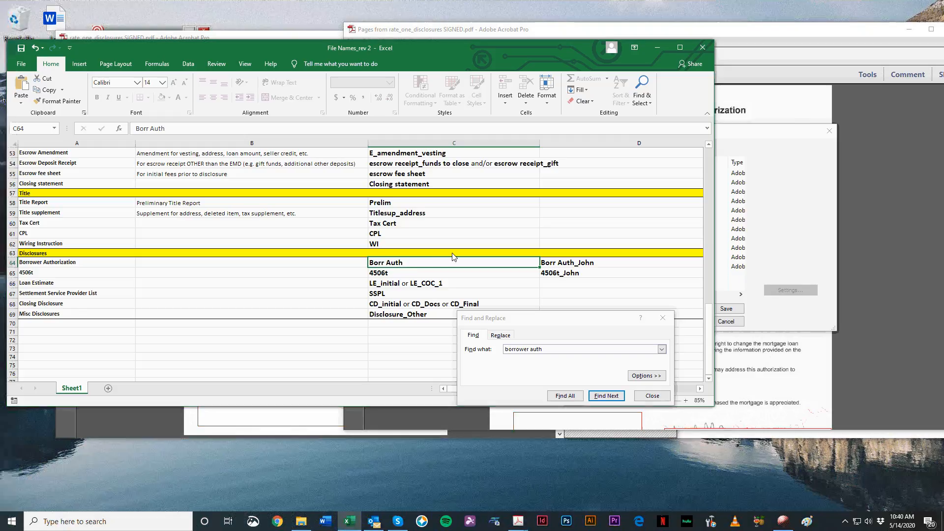
click(596, 264)
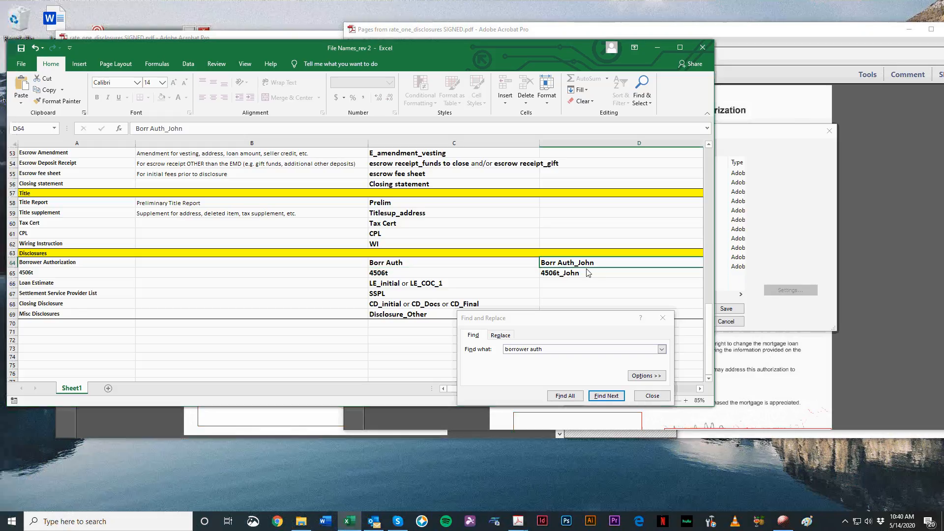
Step: Back in Acrobat Pro, save the extracted page as Borr Auth_ followed by the borrower's first name
click(763, 134)
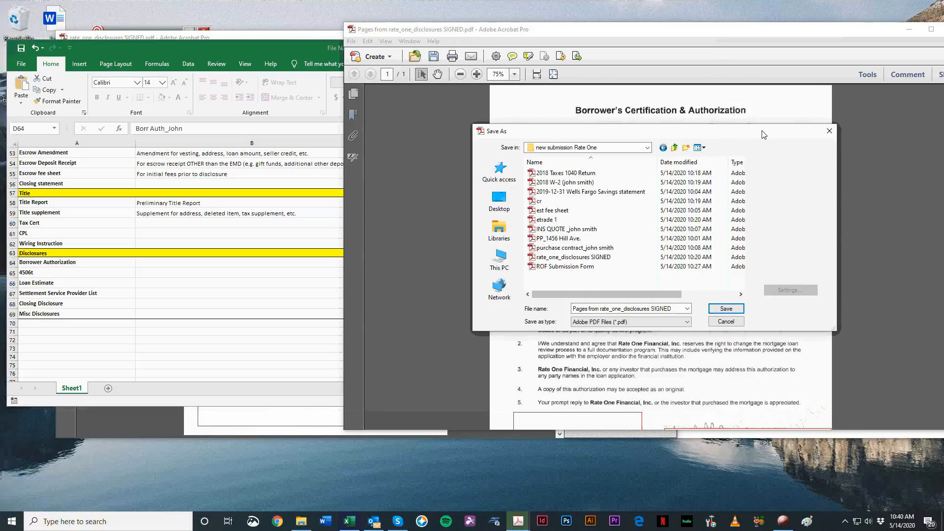
click(582, 310)
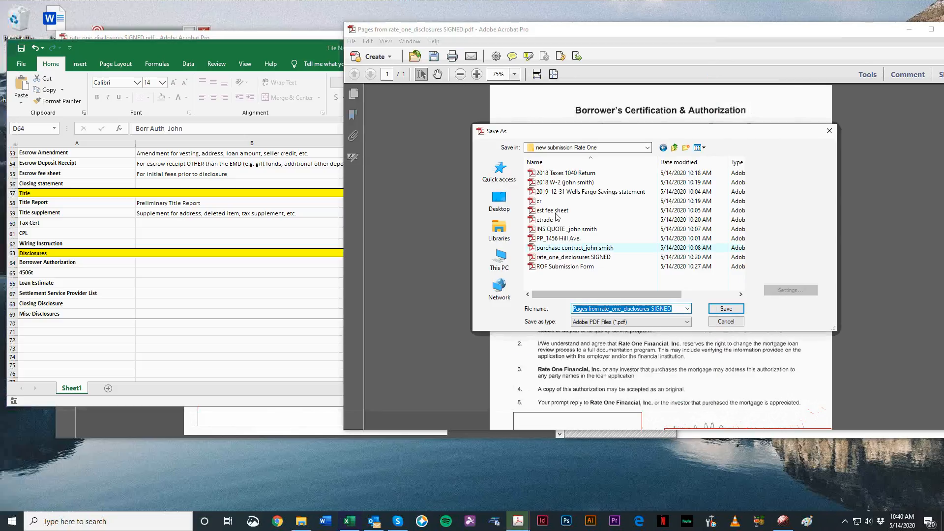
text(Borr Auth_John)
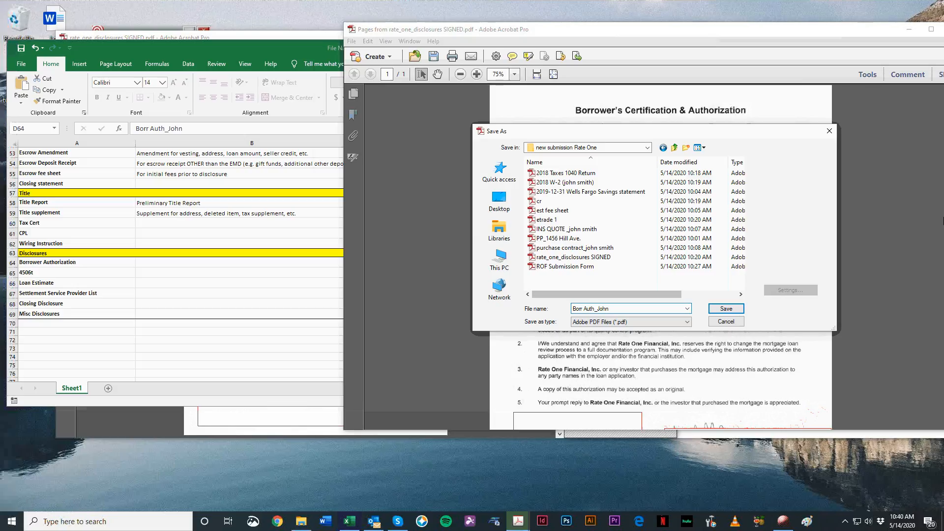
key(Return)
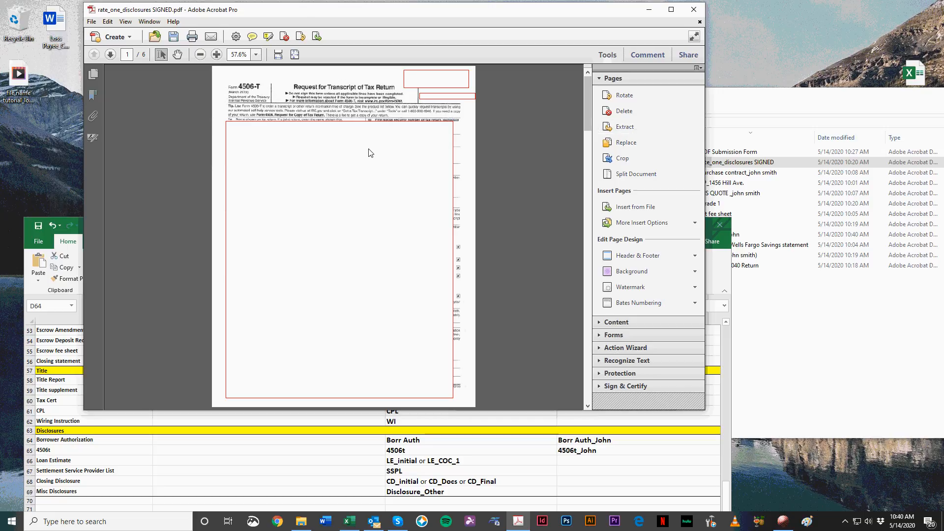
Step: Extract pages 1 to 2, the 4506-T form, from the signed disclosures PDF and delete them from it after extracting
scroll(371, 152, down, 2)
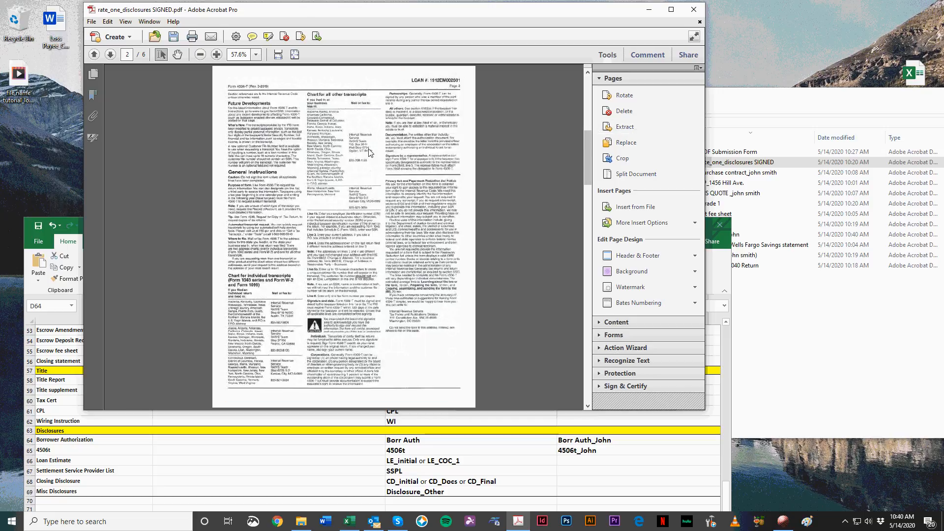
scroll(370, 153, up, 2)
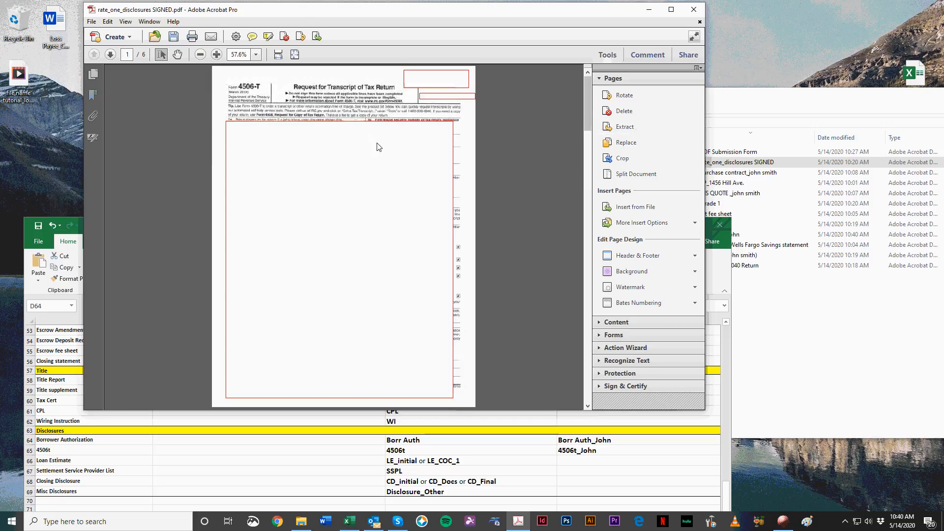
click(626, 127)
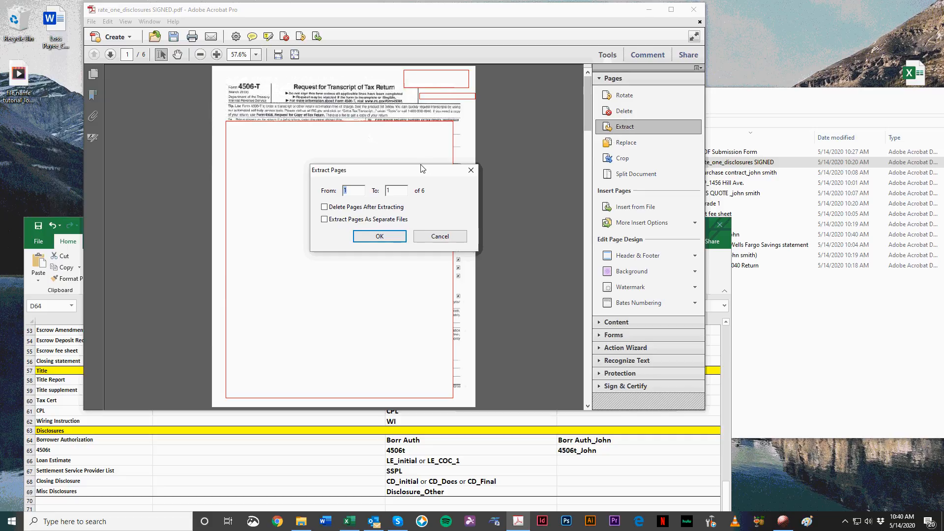
click(471, 170)
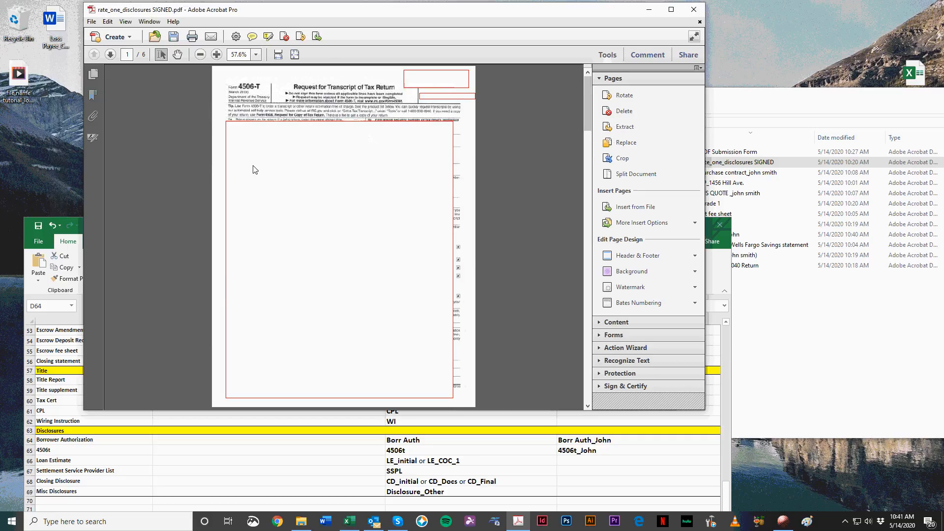
key(Page_Down)
click(627, 127)
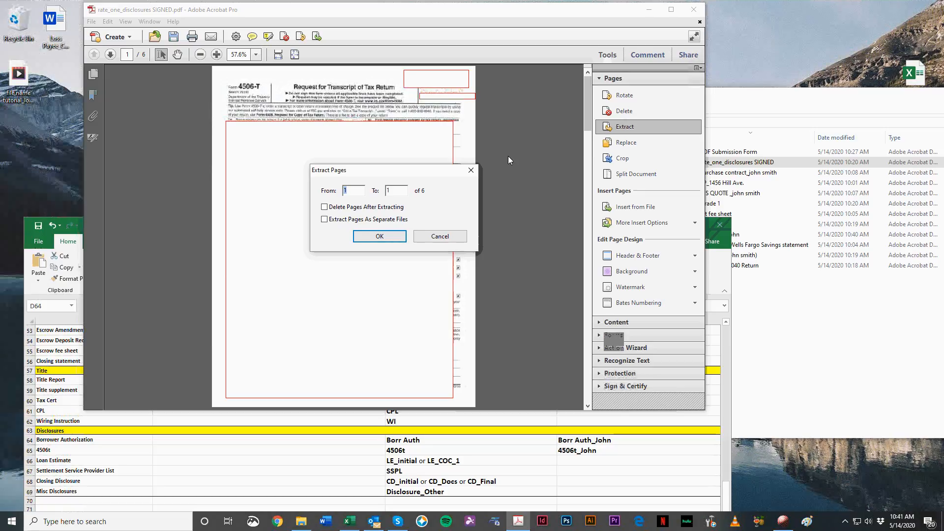
key(Tab)
text(2)
click(324, 207)
click(385, 234)
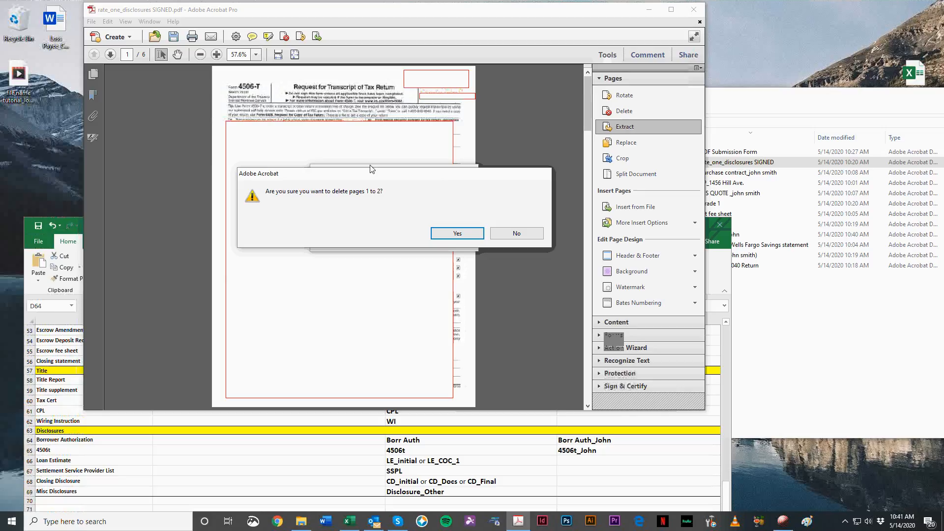
click(464, 233)
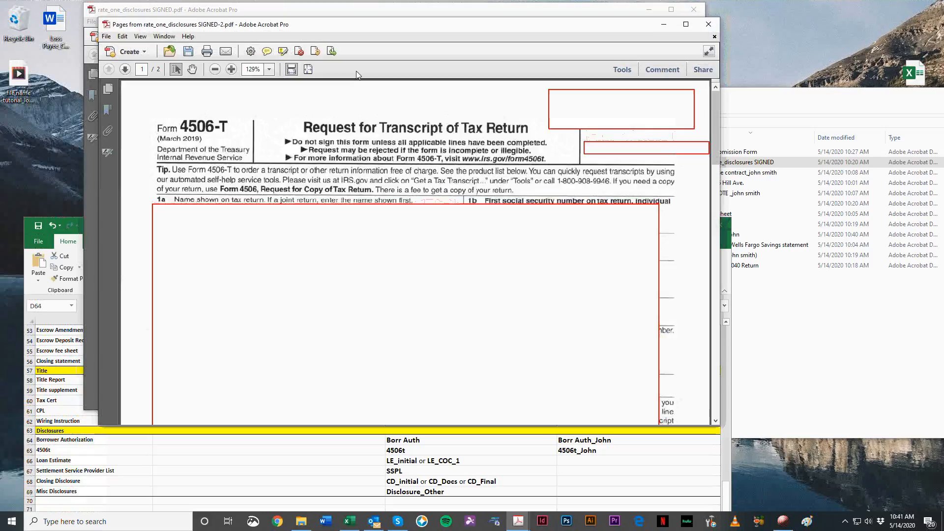
Step: Check the pages of the extracted 4506-T PDF and open the save settings for it in the new submission Rate One folder
scroll(389, 149, down, 10)
scroll(390, 149, down, 4)
scroll(530, 218, up, 12)
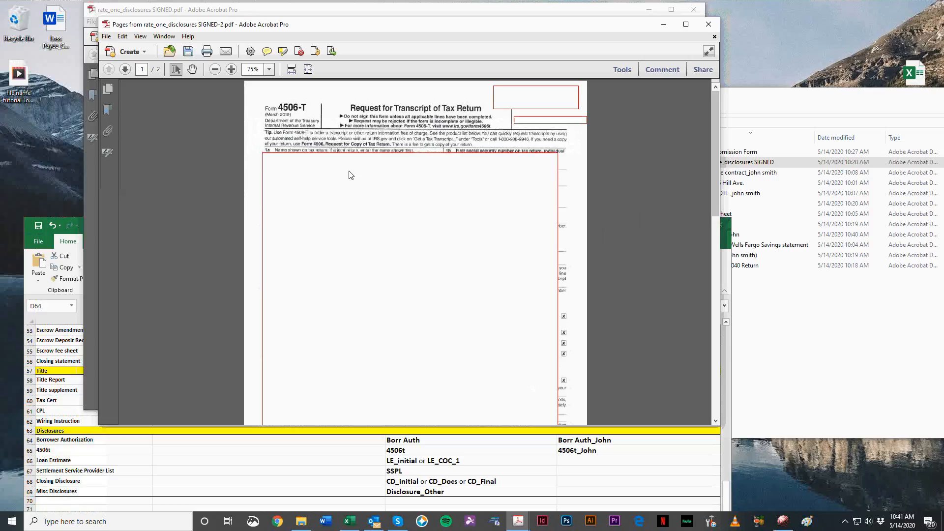
key(ctrl+shift+s)
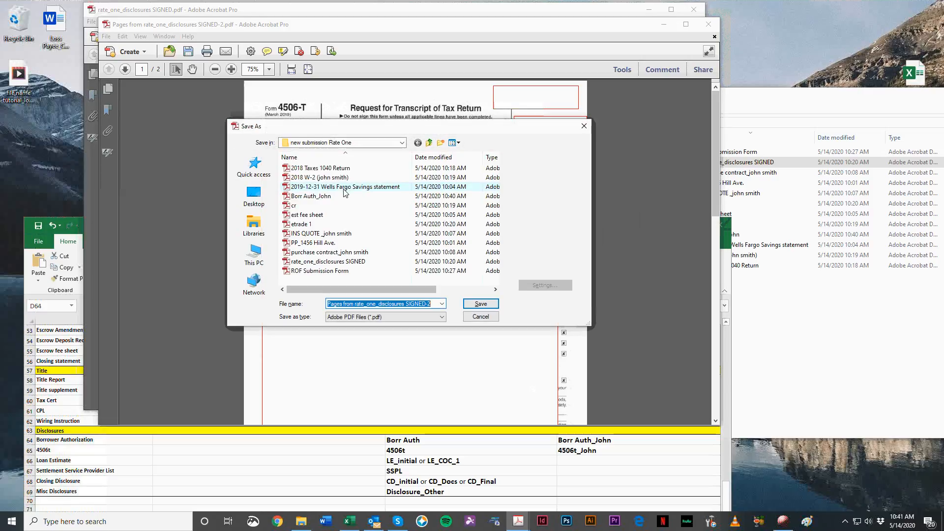
click(584, 126)
click(106, 36)
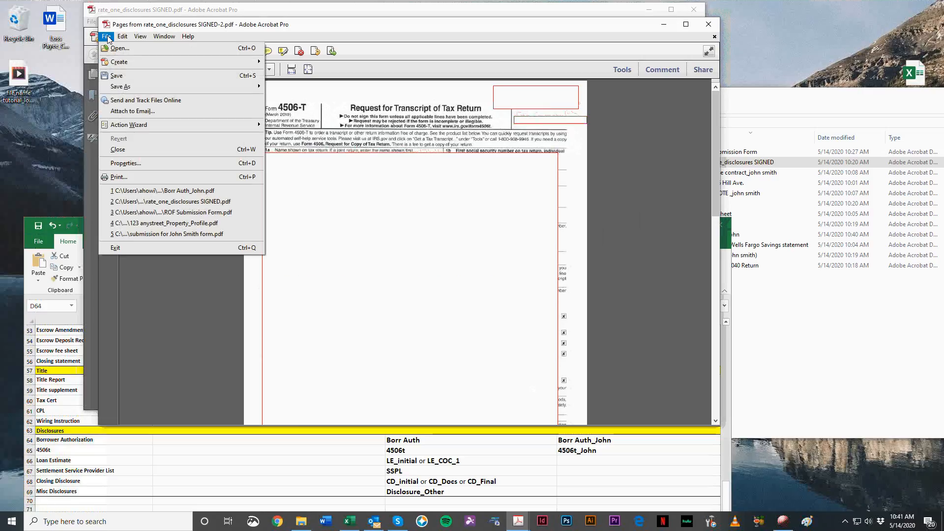
click(133, 76)
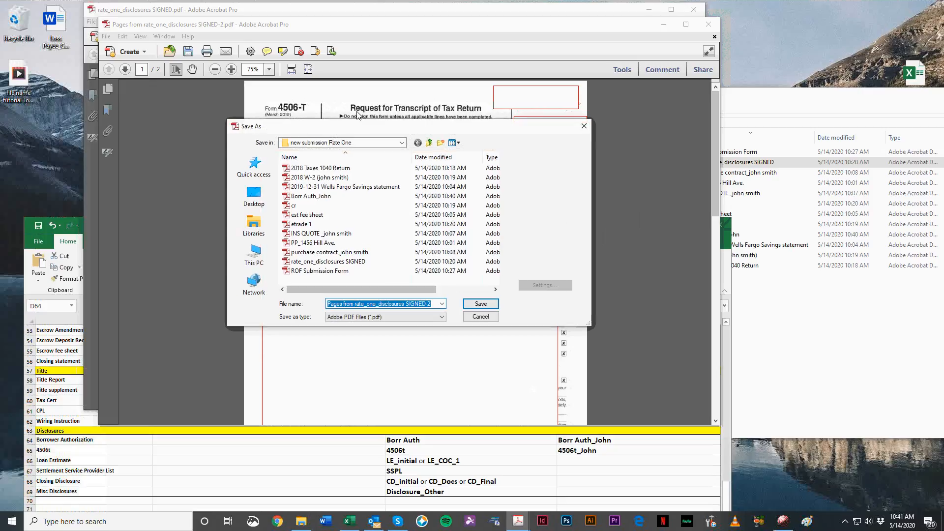
drag(381, 122, 586, 75)
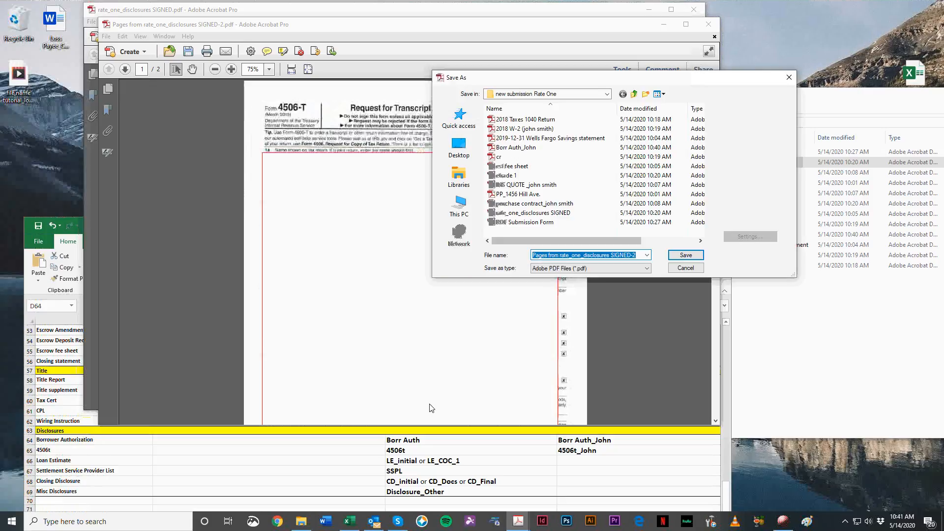
Step: Search the File Names_rev 2 workbook in Excel for "4506t" to look up the form's required file name
click(169, 480)
drag(267, 228, 270, 83)
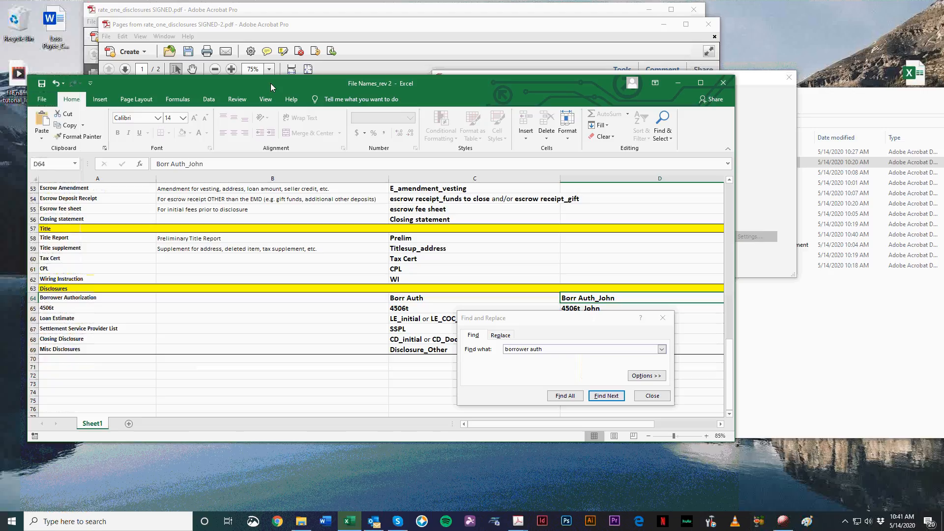
click(453, 347)
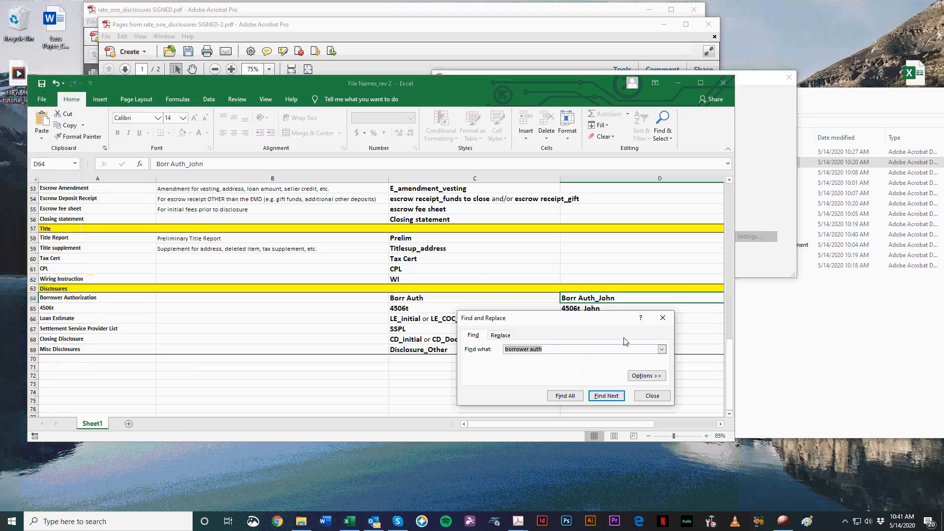
text(4506t)
key(Return)
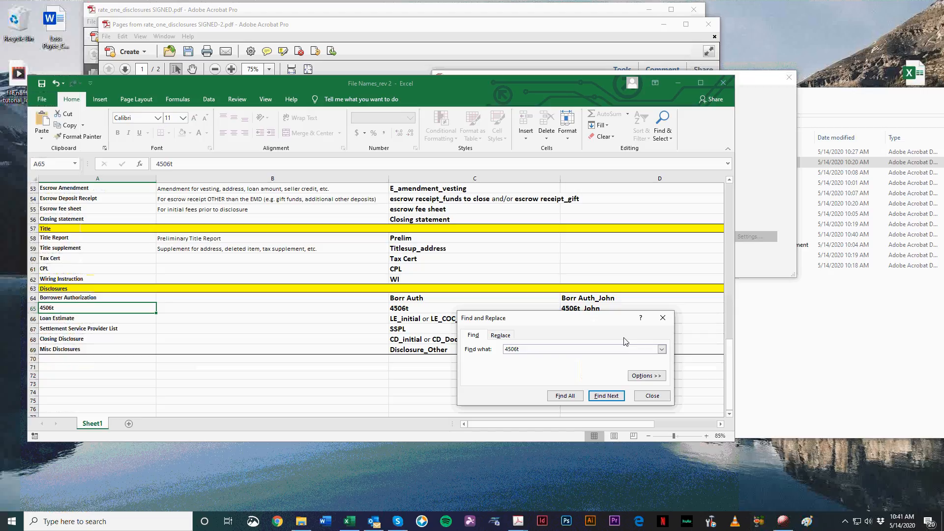
key(Return)
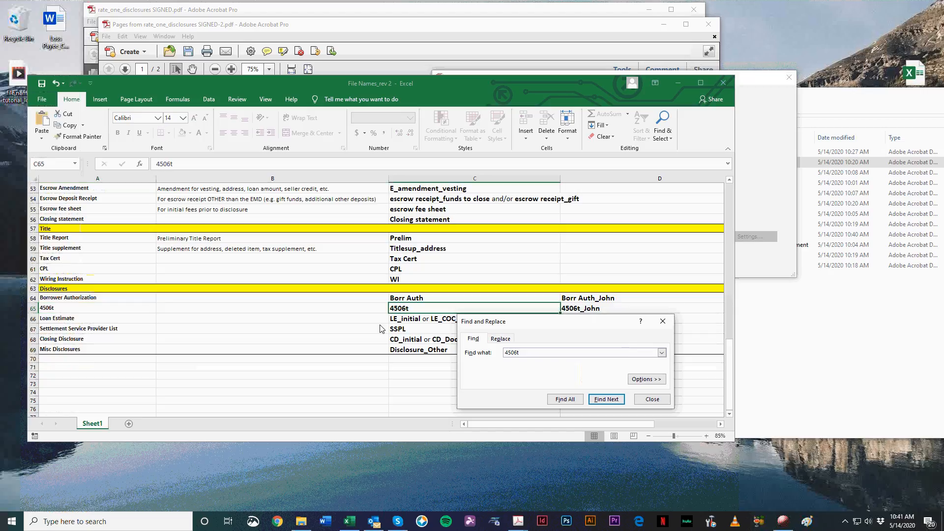
Step: Back in Acrobat Pro, save the extracted 4506-T form as 4560t_ followed by the borrower's first name, and close it
drag(527, 325, 409, 397)
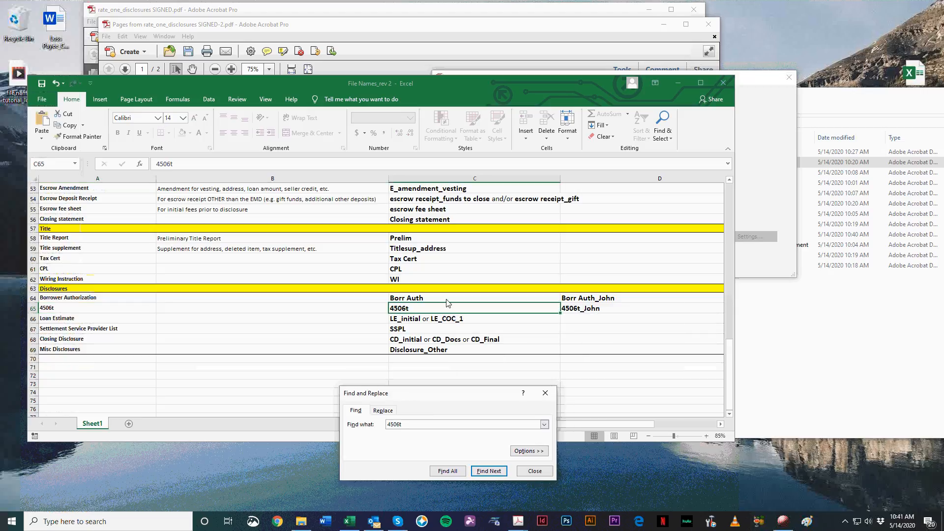
click(770, 176)
text(4560t_John)
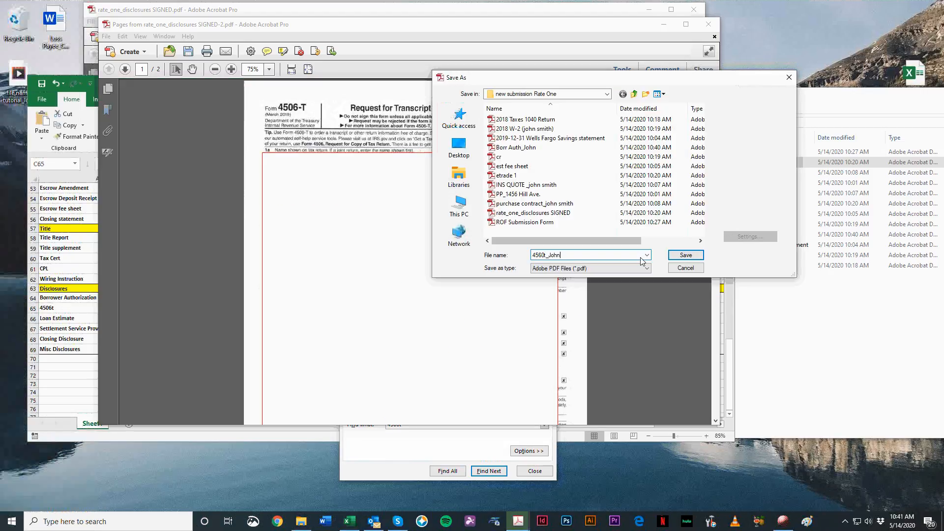
key(Return)
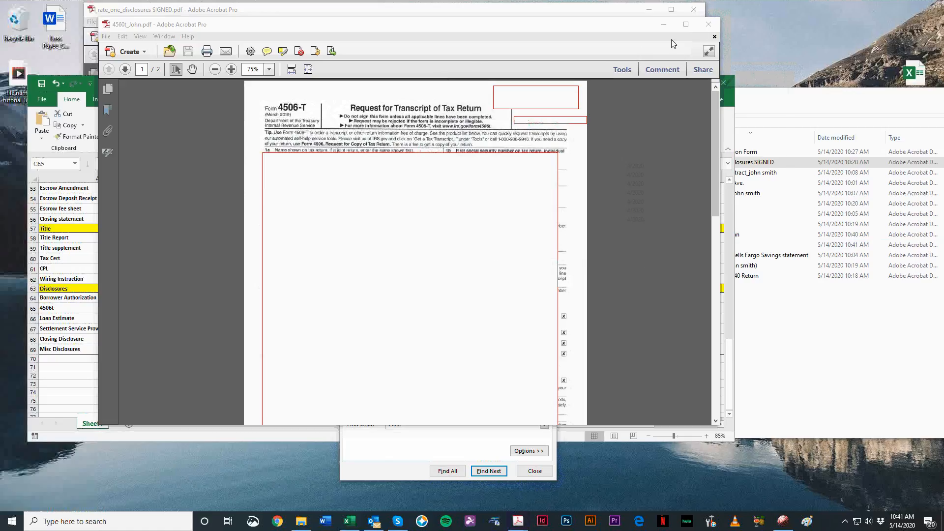
click(708, 24)
Step: Extract pages 1 to 2, the SSA-89 form, from the signed disclosures PDF and delete them from it after extracting
click(429, 25)
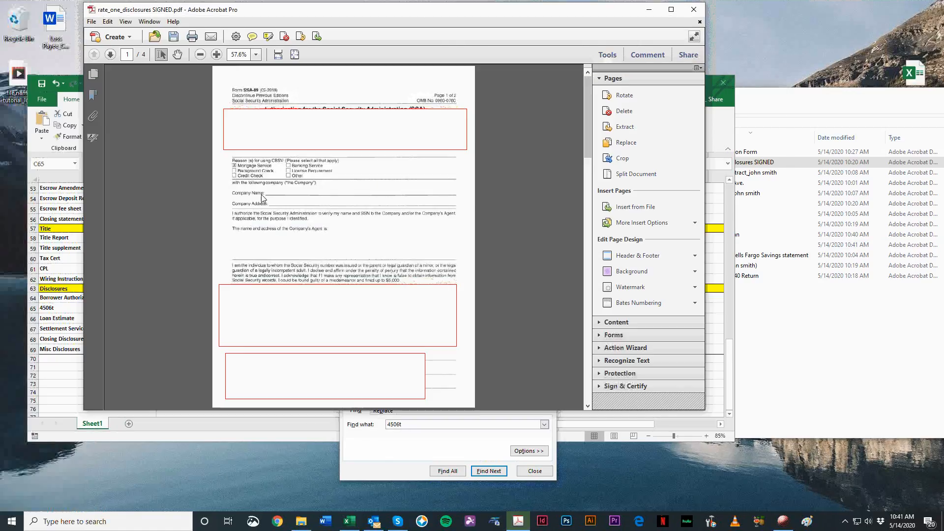
scroll(265, 199, down, 1)
scroll(270, 198, down, 6)
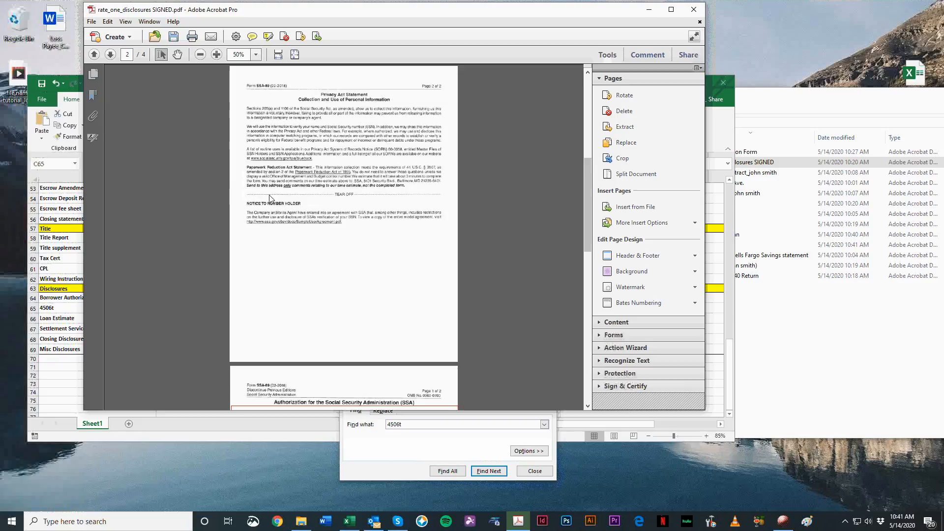
scroll(269, 199, up, 4)
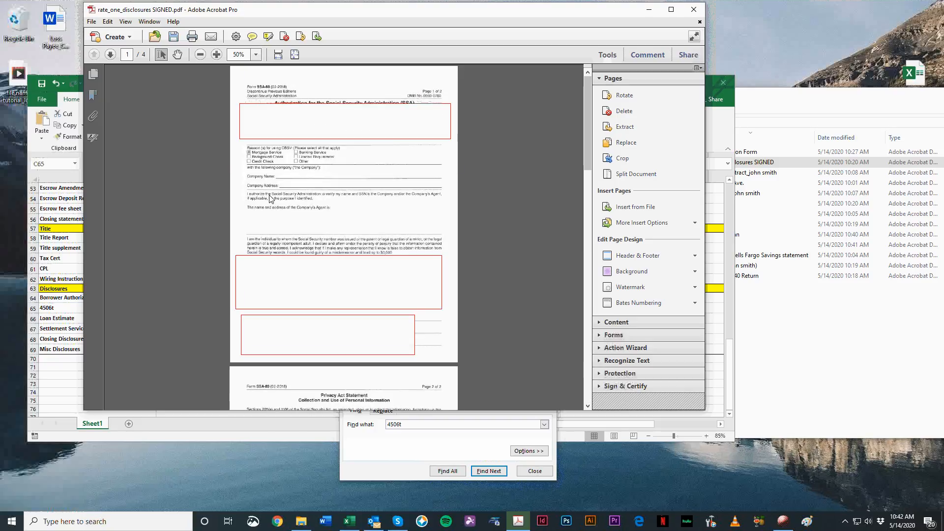
scroll(269, 198, down, 4)
scroll(269, 198, up, 5)
scroll(289, 154, down, 1)
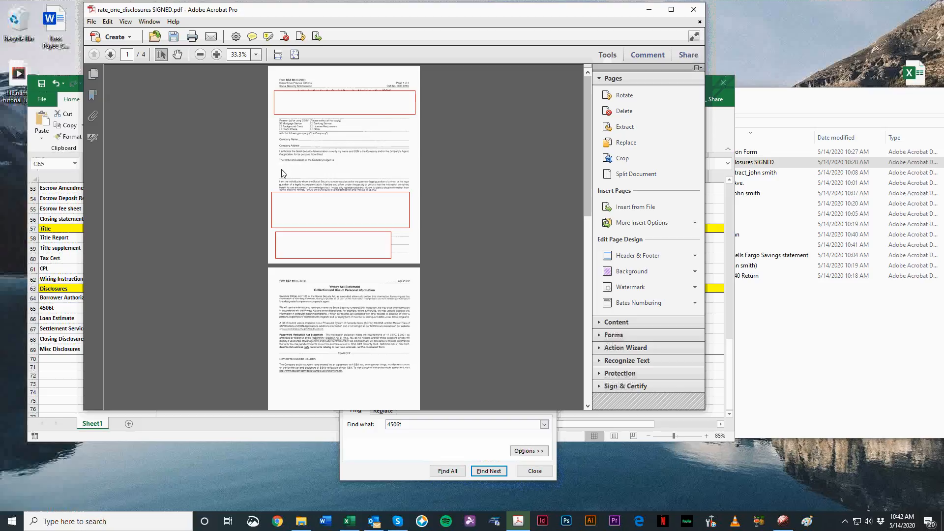
scroll(320, 172, up, 1)
click(672, 124)
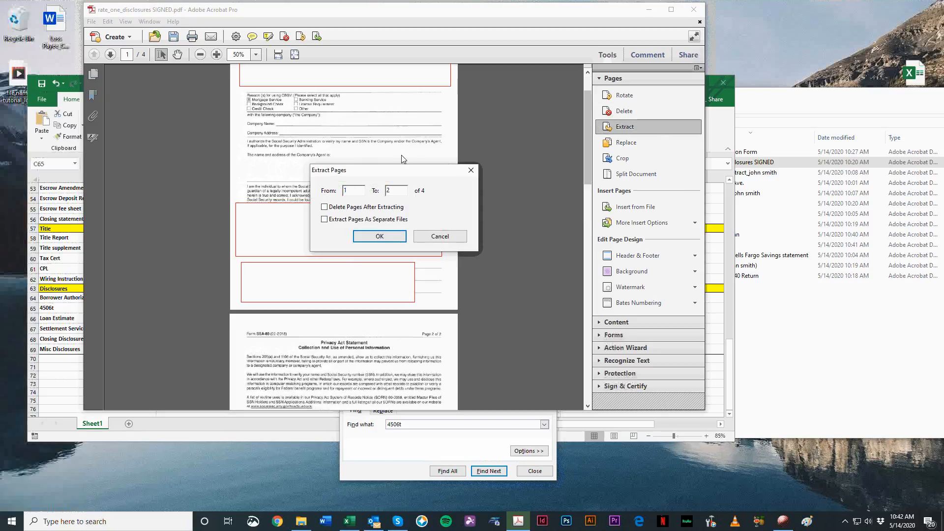
click(329, 207)
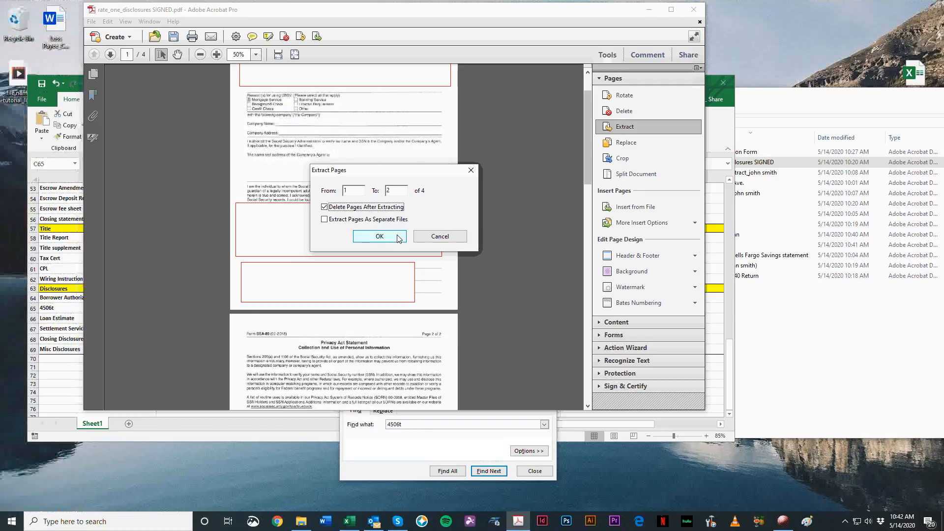
click(379, 237)
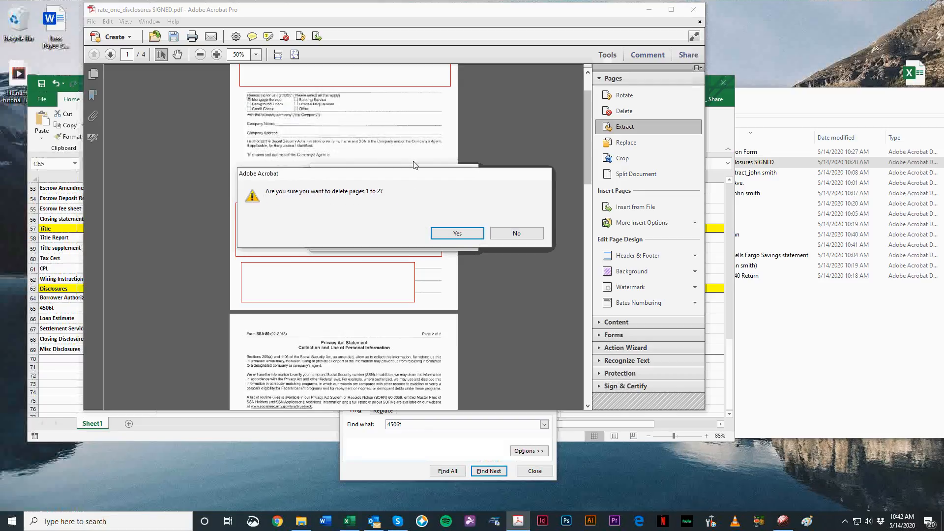
click(457, 233)
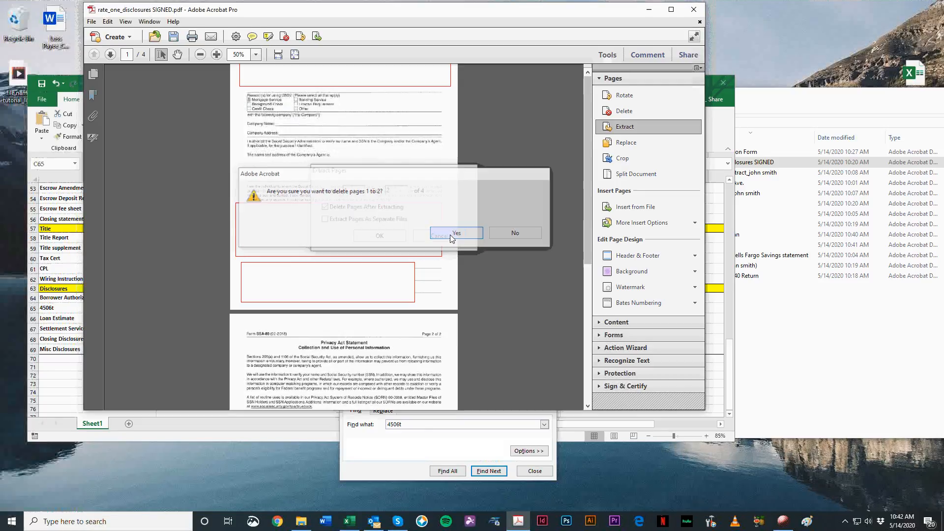
Step: Switch to the File Names_rev 2 workbook in Excel and search it for "ssa" to look up the SSA-89 form's file name
scroll(443, 219, down, 3)
scroll(371, 169, down, 10)
scroll(423, 236, up, 10)
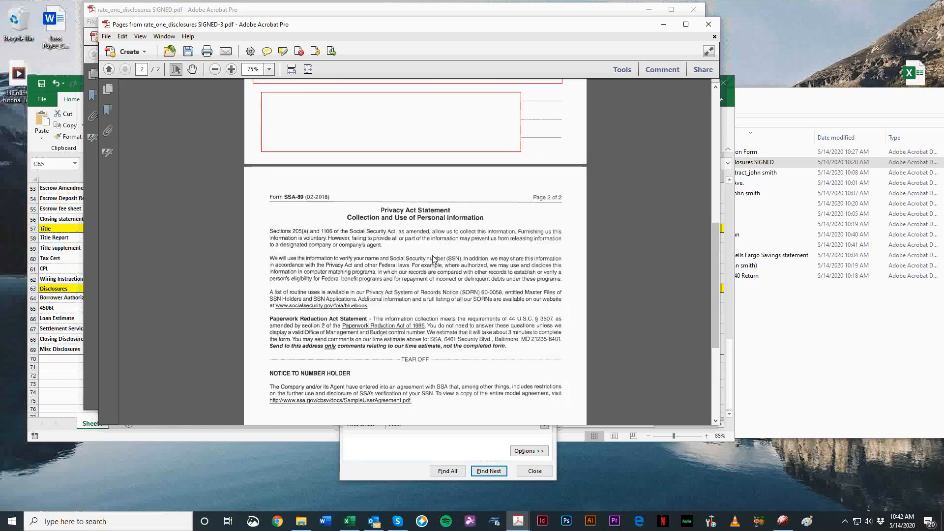
click(68, 266)
scroll(246, 295, up, 14)
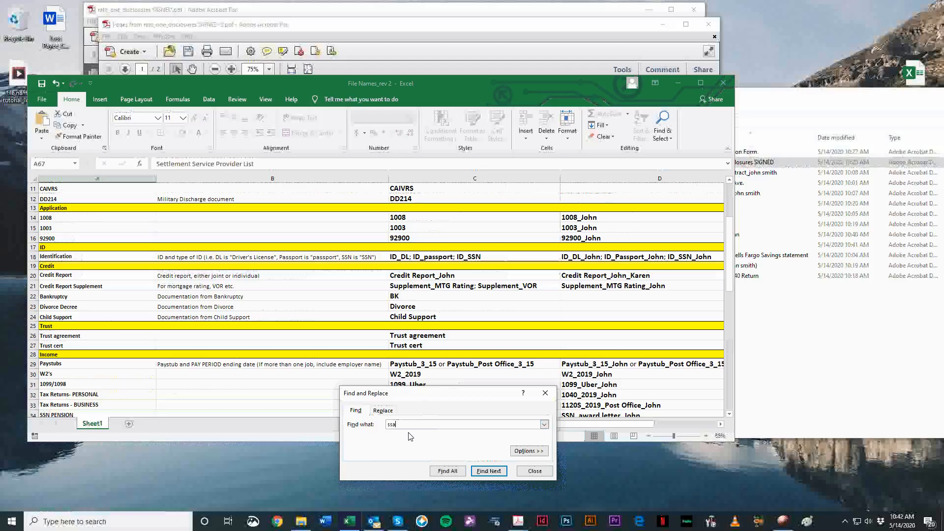
key(Return)
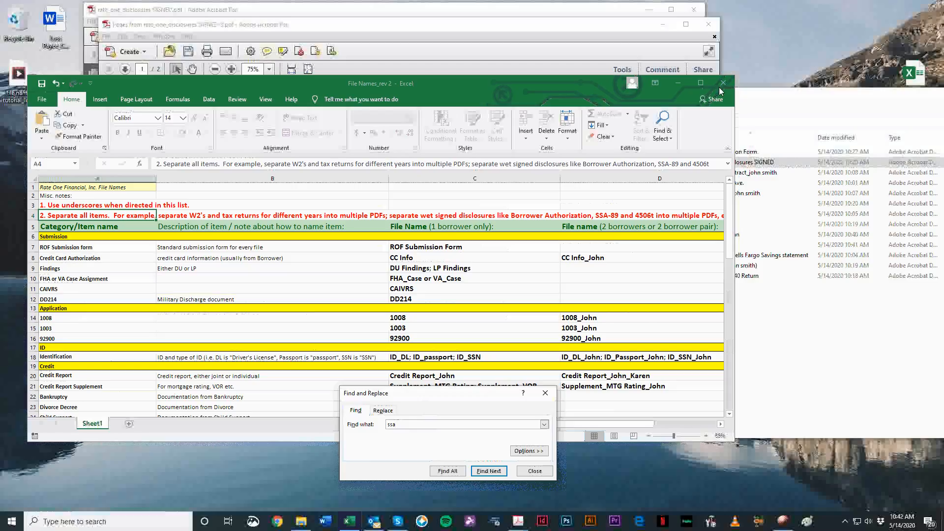
Step: Look through the naming list in Excel, down to the Disclosures section and back, for an SSA-89 entry
click(679, 83)
drag(442, 33, 506, 41)
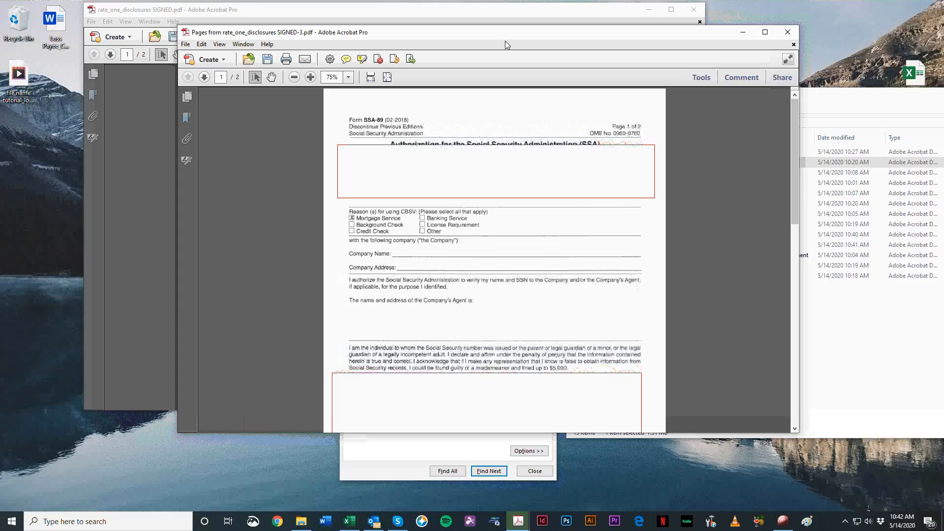
click(350, 522)
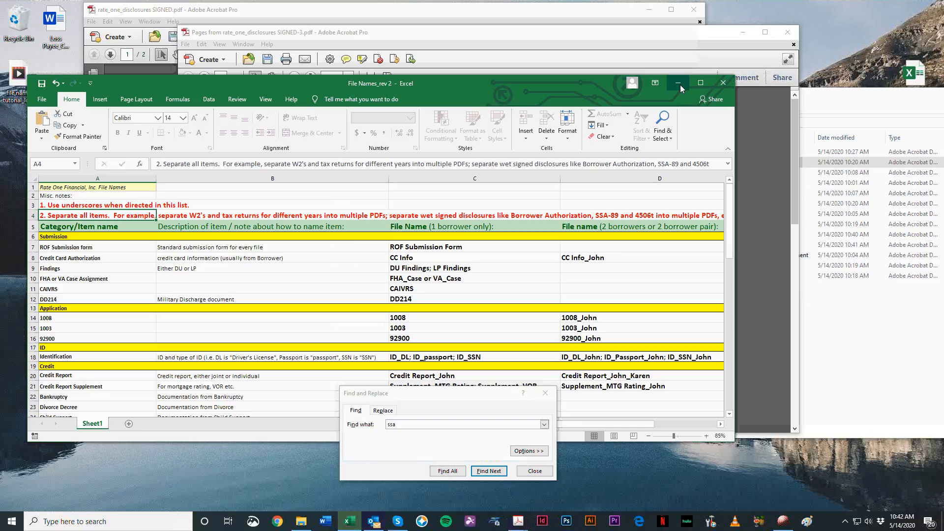
scroll(321, 236, down, 8)
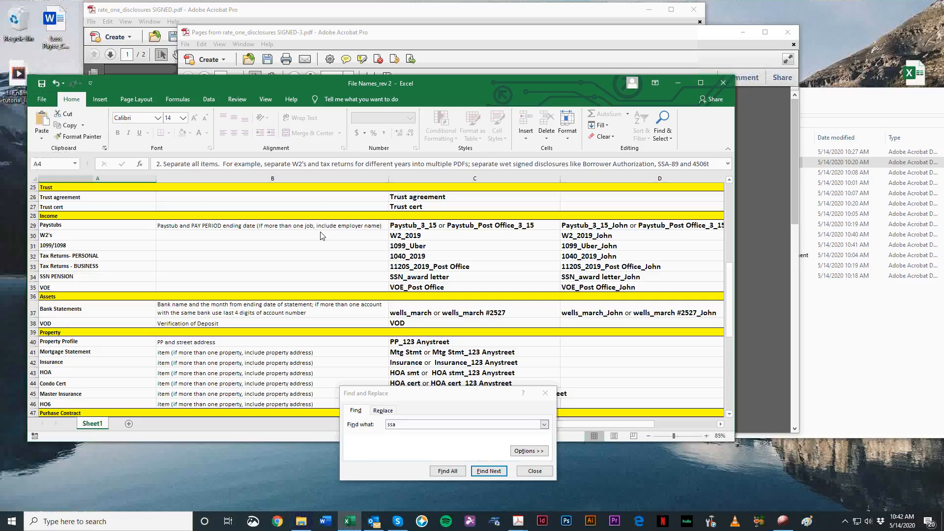
scroll(321, 236, down, 9)
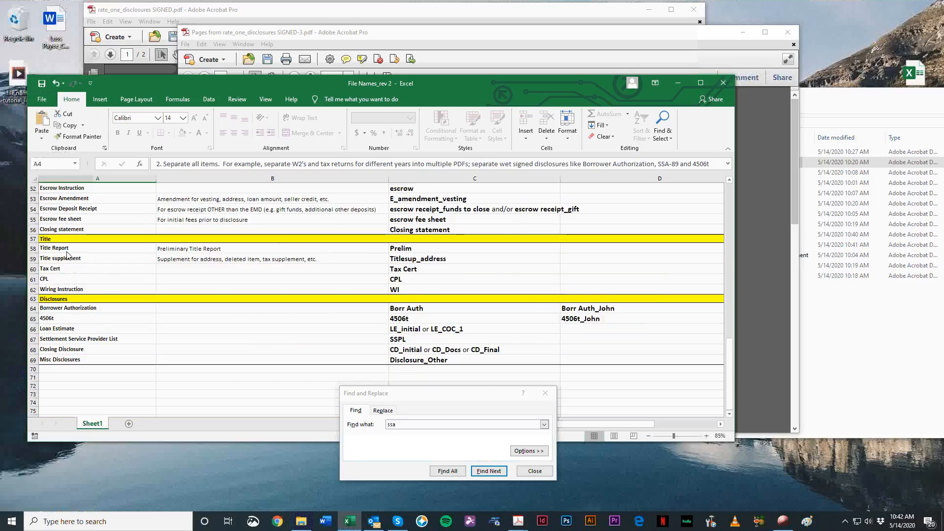
scroll(86, 303, up, 15)
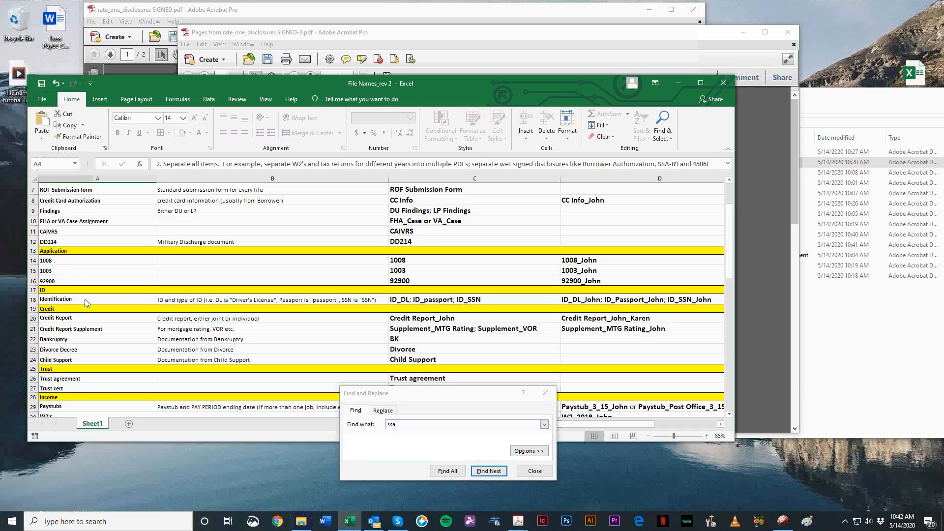
scroll(86, 303, up, 2)
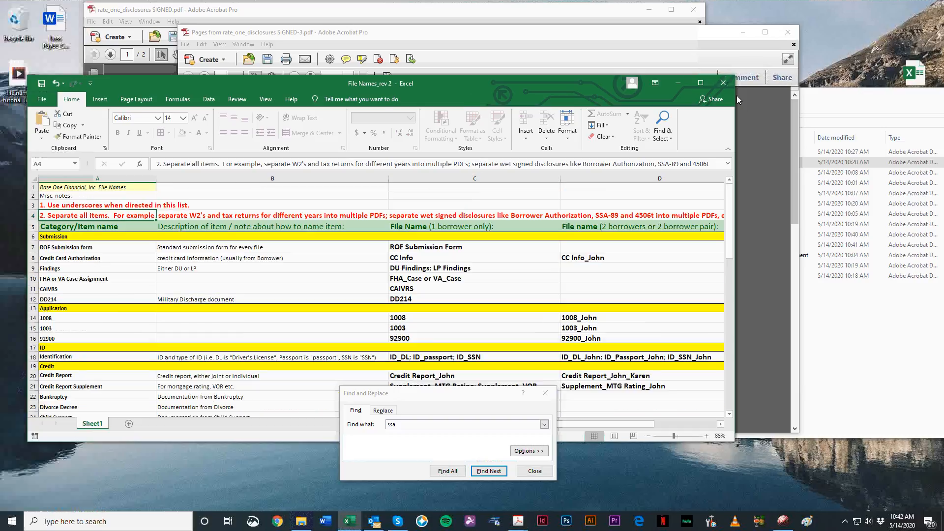
click(677, 83)
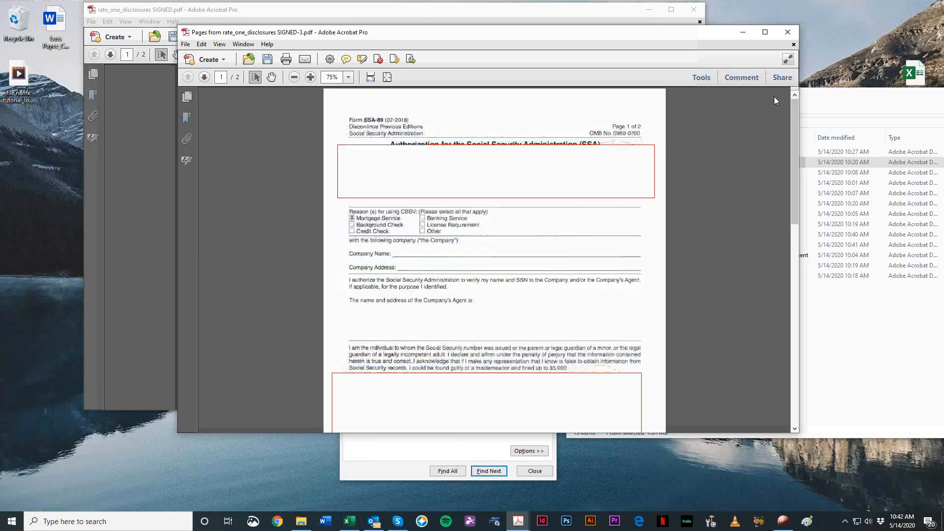
drag(402, 33, 371, 42)
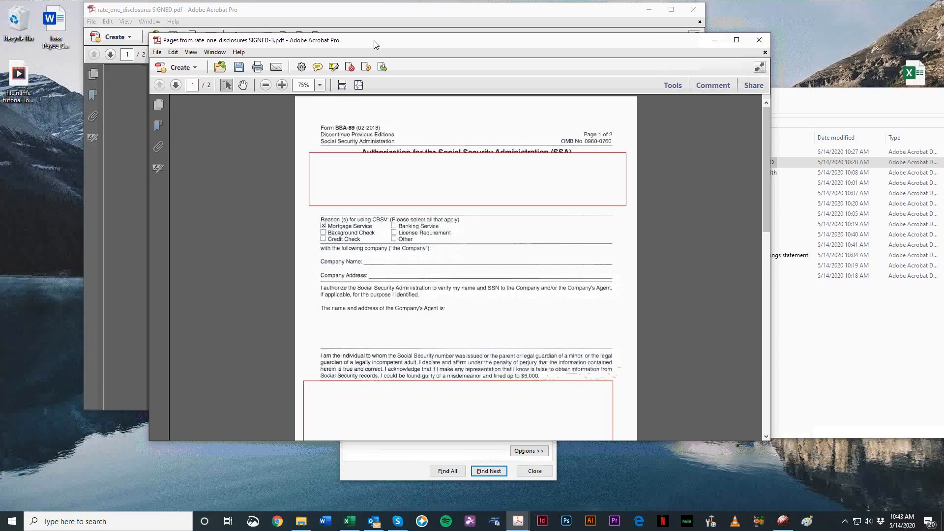
click(350, 521)
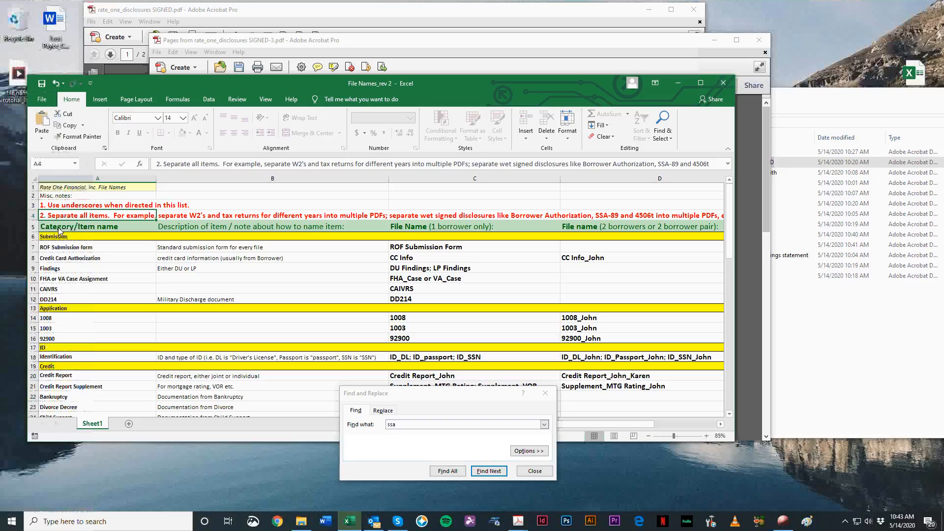
mouse_move(350, 521)
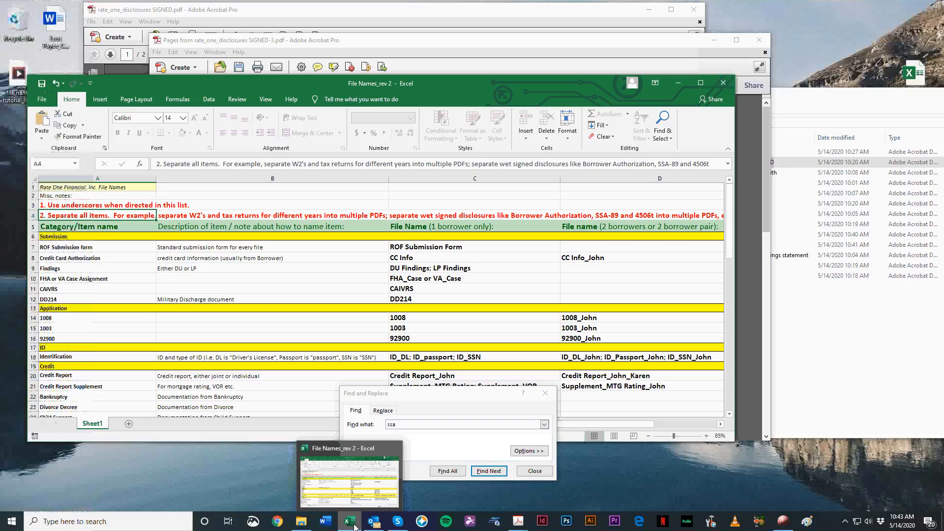
click(350, 521)
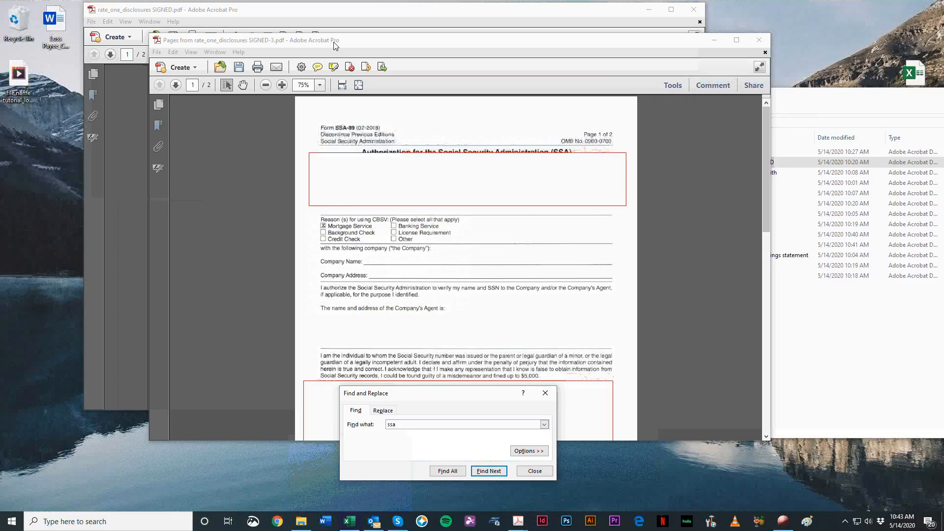
drag(335, 45, 343, 38)
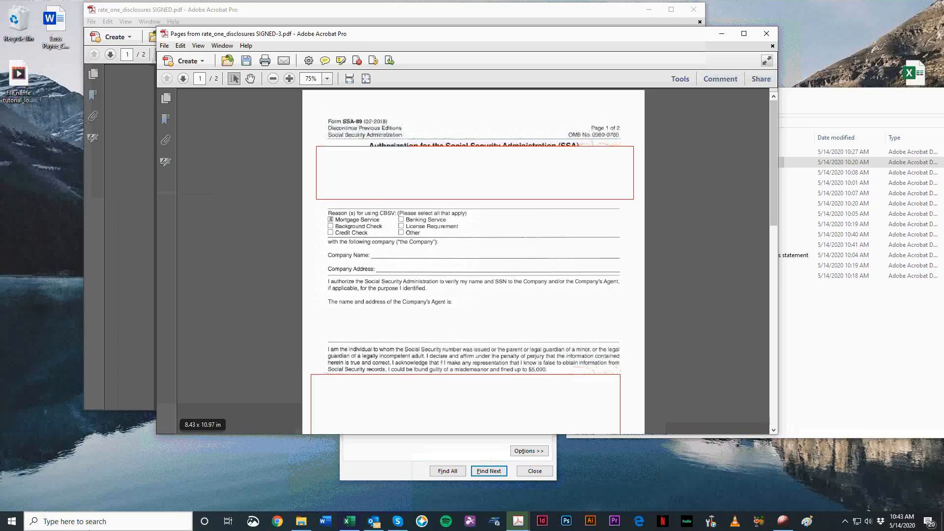
Step: Reopen the naming list in Excel and check its categories and the notes on separating items once more for SSA-89
mouse_move(346, 529)
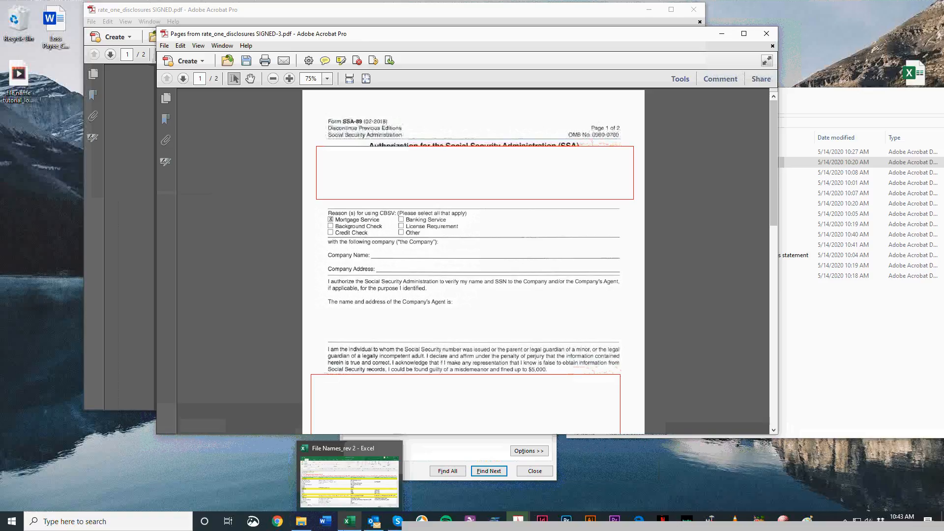
click(348, 522)
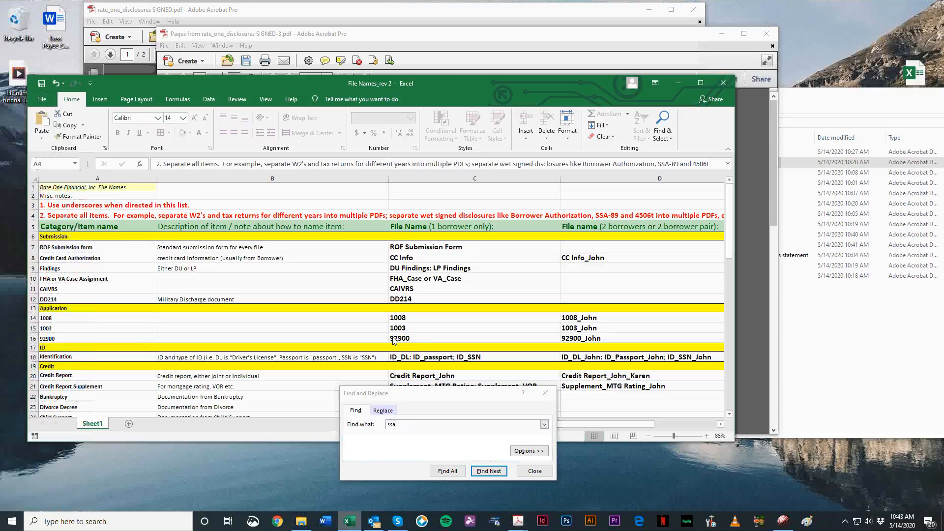
scroll(220, 315, down, 12)
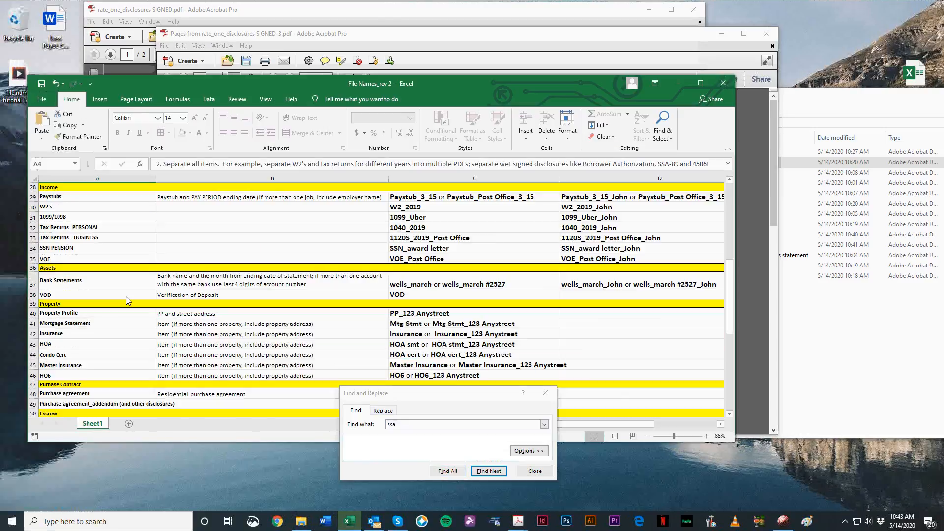
scroll(118, 359, down, 4)
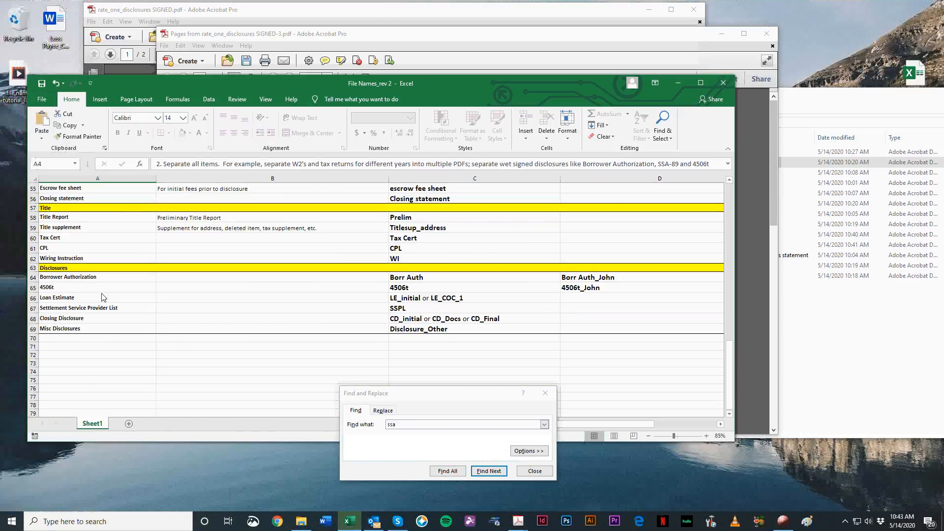
scroll(295, 344, up, 18)
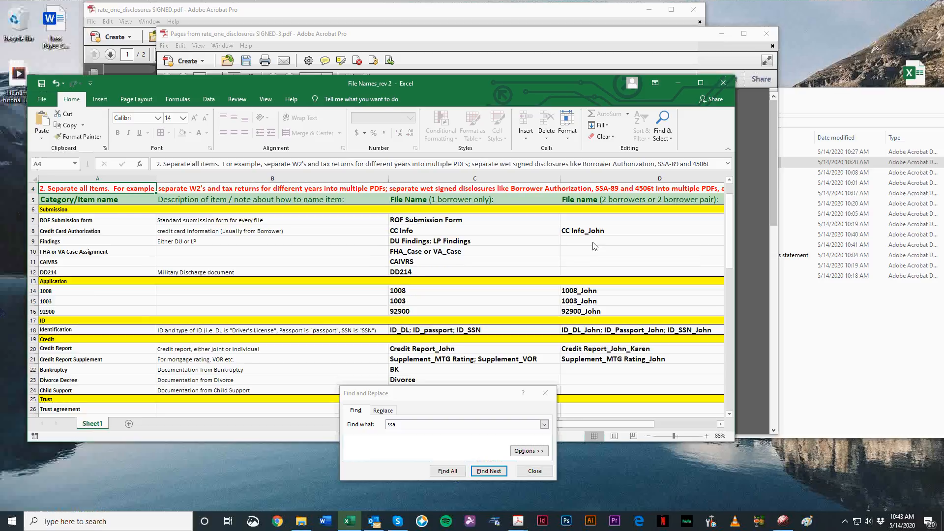
scroll(74, 393, down, 3)
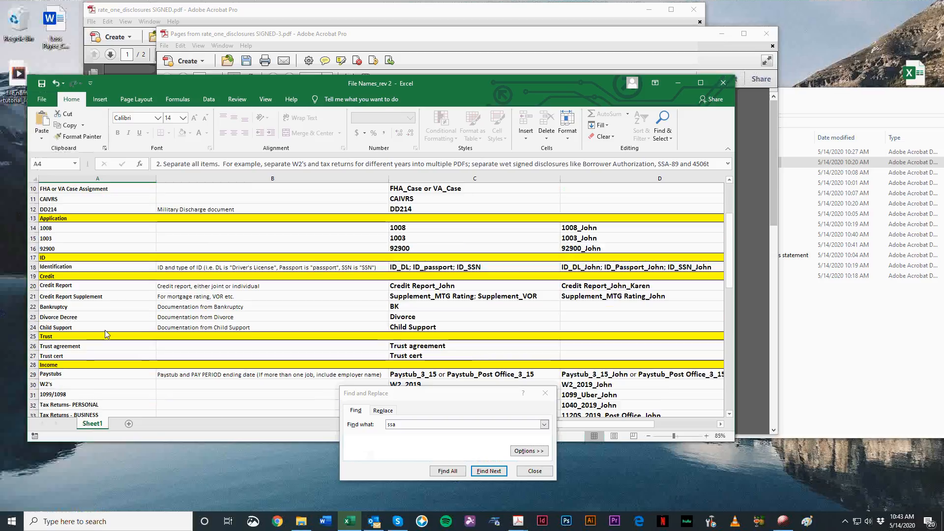
scroll(585, 274, up, 3)
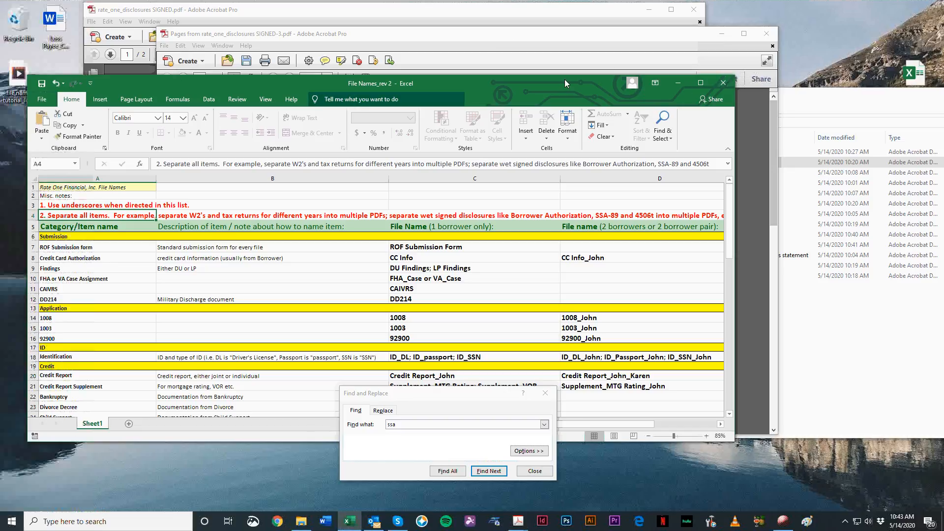
Step: Close the naming list, save the extracted form as SSA-89_ plus the first borrower's first name in the new submission Rate One folder, and close it
click(723, 82)
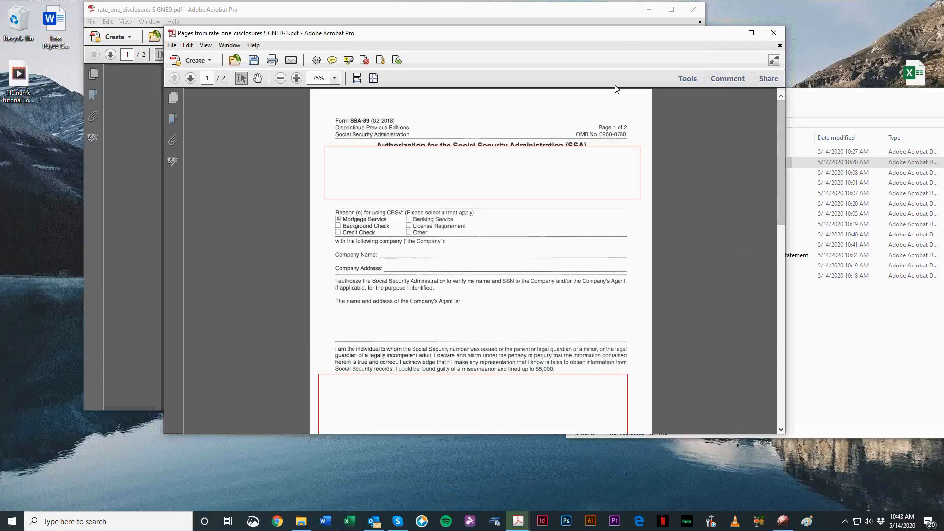
key(ctrl+shift+s)
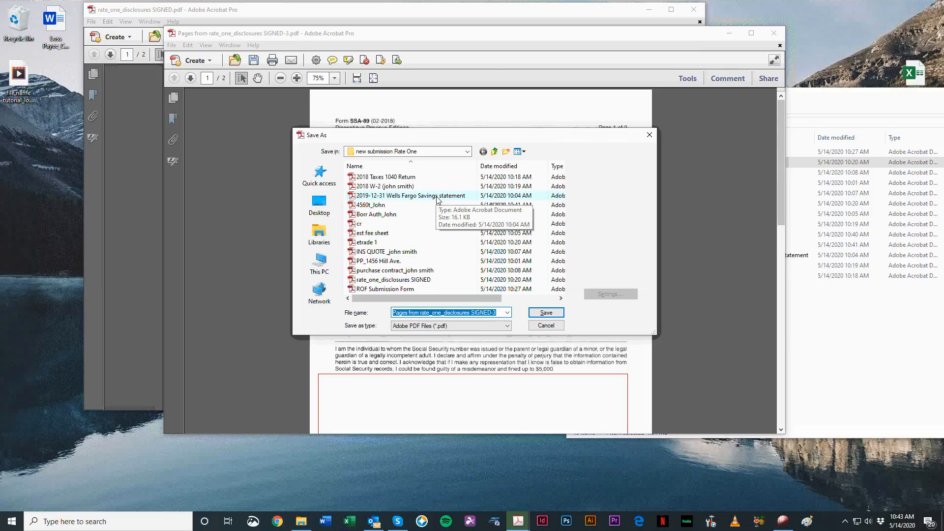
text(SSA-89_John)
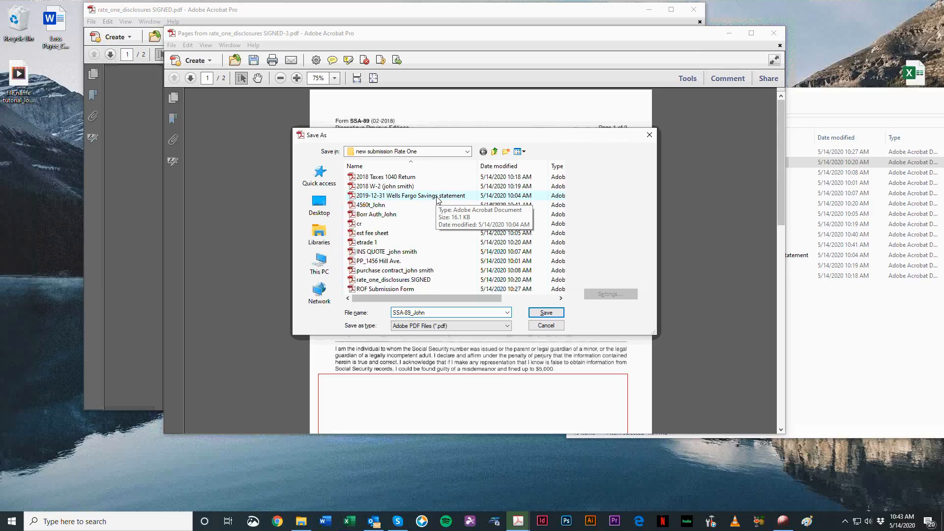
key(Return)
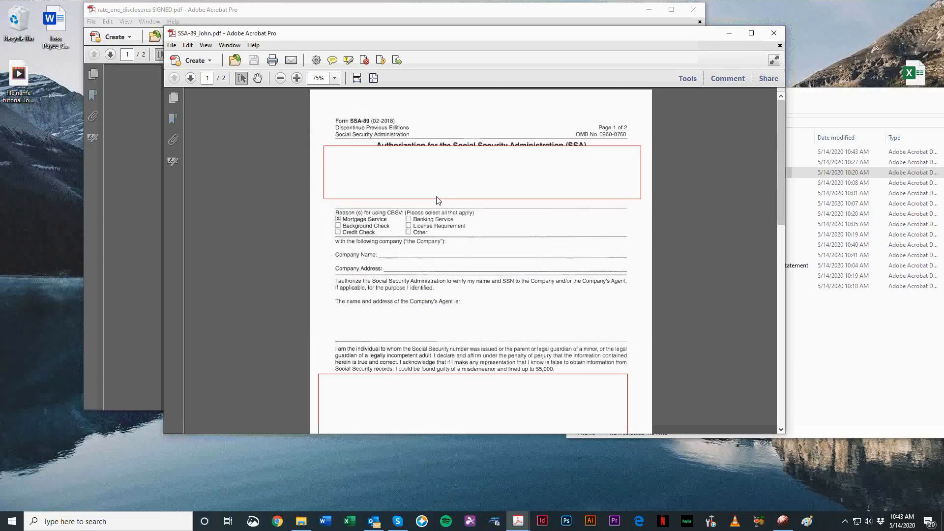
click(773, 35)
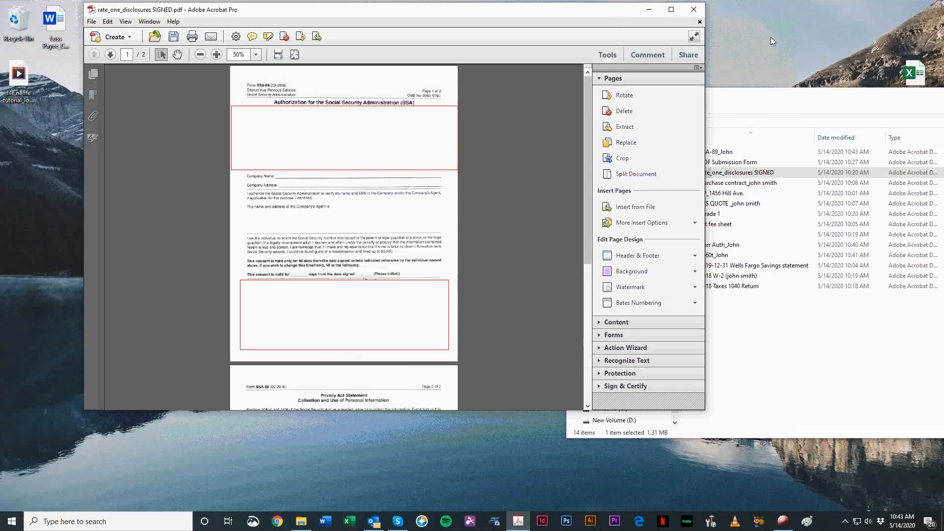
Step: Review both remaining pages of the signed disclosures PDF to identify which form they belong to
scroll(308, 179, down, 9)
scroll(347, 263, up, 9)
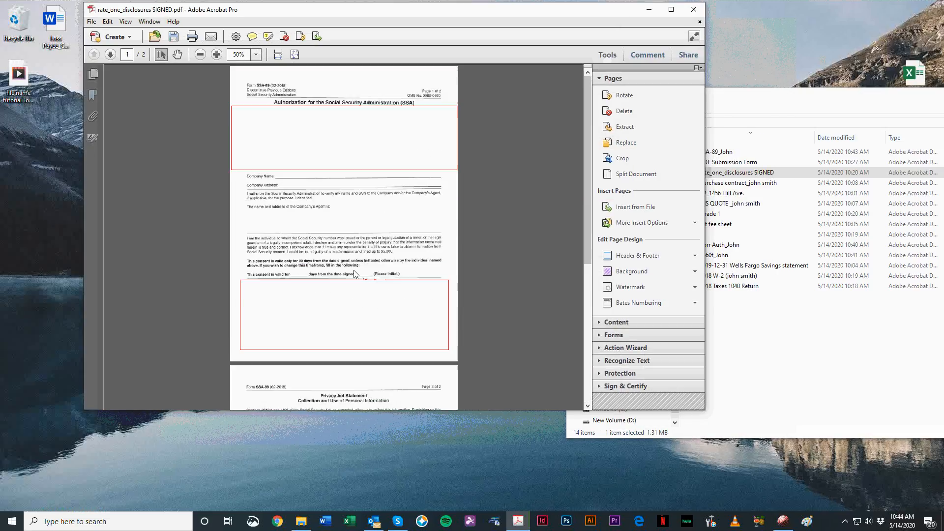
scroll(358, 276, up, 1)
scroll(353, 258, down, 8)
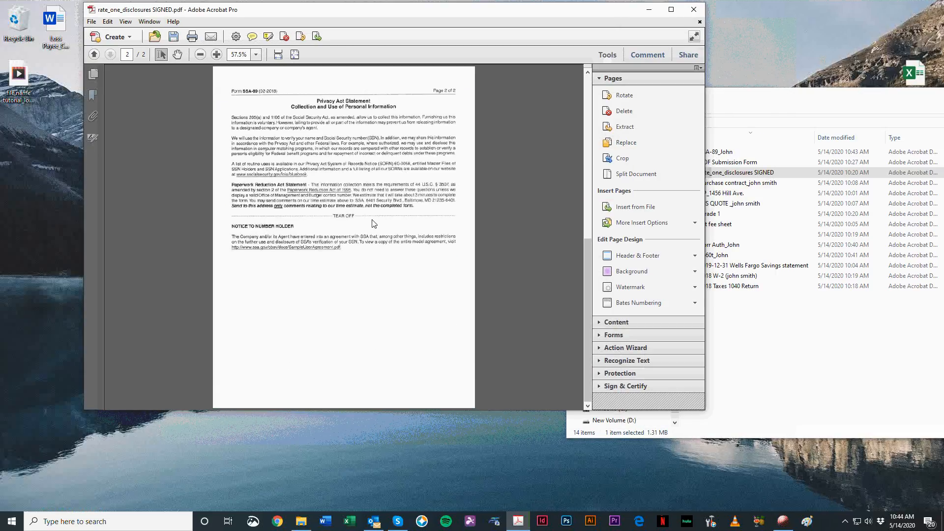
scroll(381, 246, up, 8)
scroll(371, 299, down, 8)
click(766, 85)
click(771, 93)
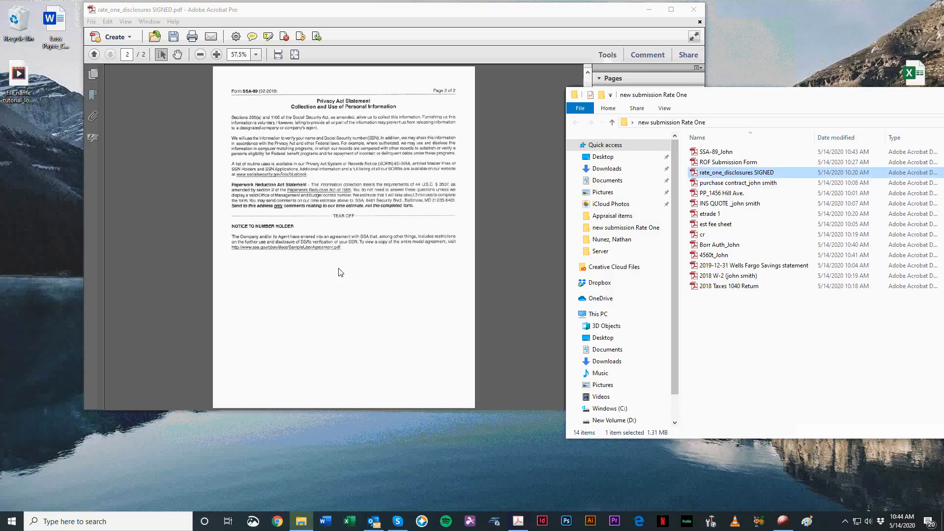
click(376, 176)
scroll(226, 308, up, 4)
scroll(226, 308, up, 4)
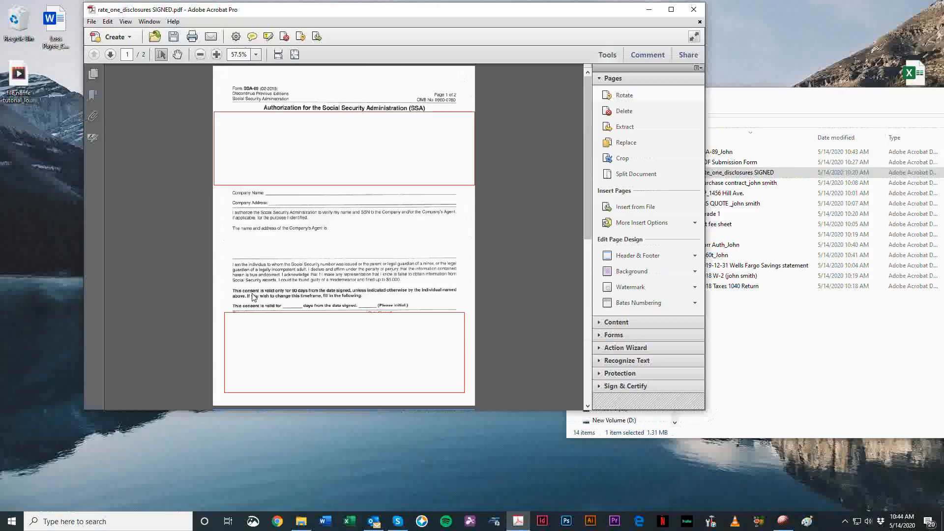
click(261, 277)
click(498, 245)
scroll(193, 266, down, 8)
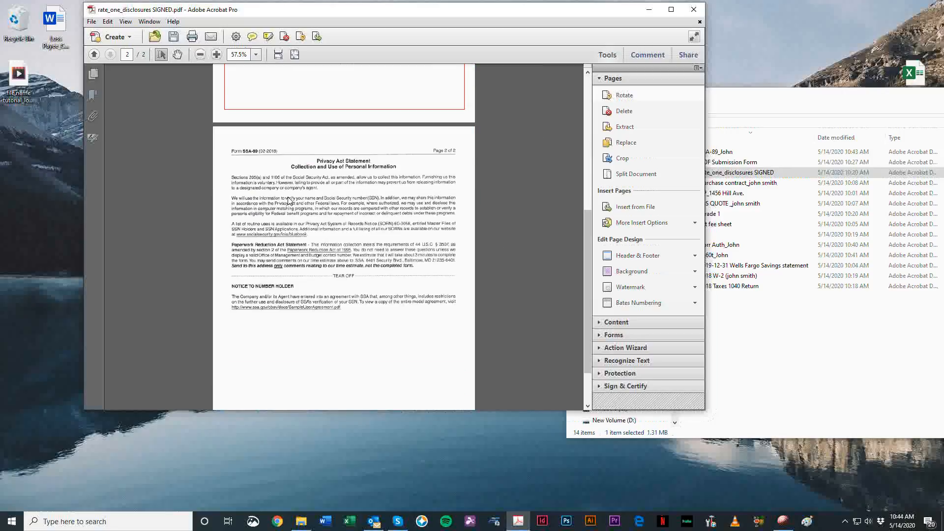
scroll(288, 200, down, 2)
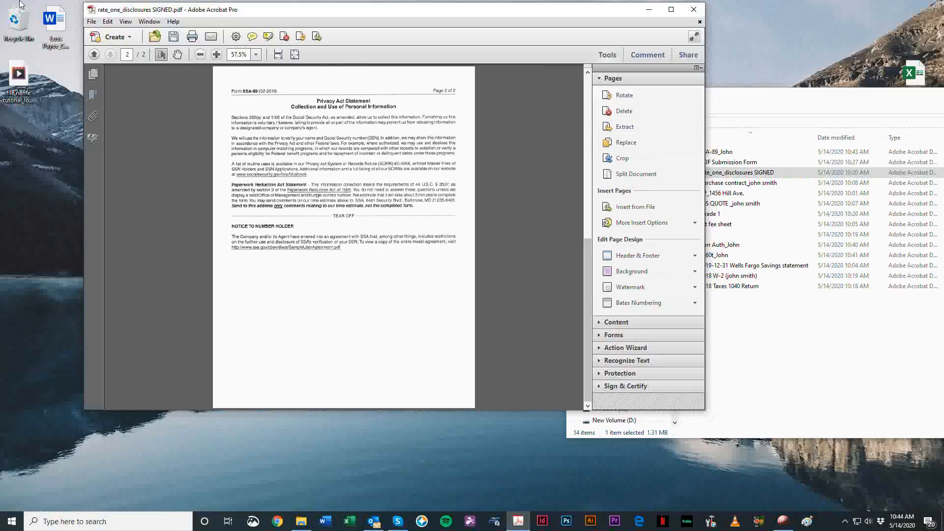
scroll(443, 299, up, 10)
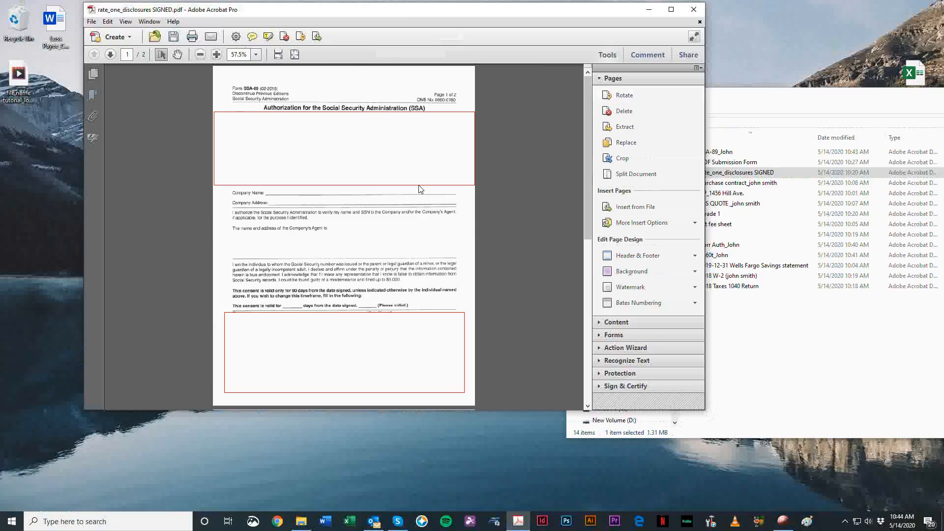
Step: Close the signed disclosures PDF with its changes saved and reposition the submission folder window to show its full file list
click(701, 8)
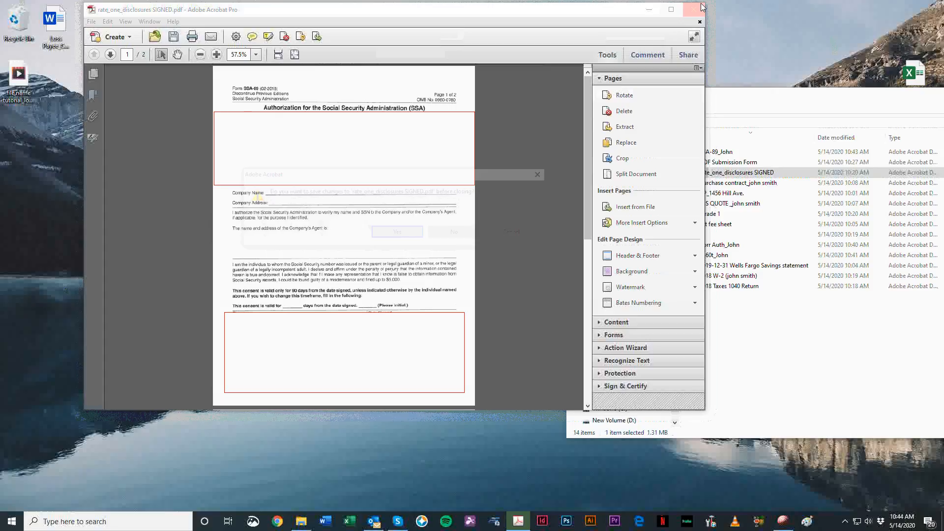
click(394, 234)
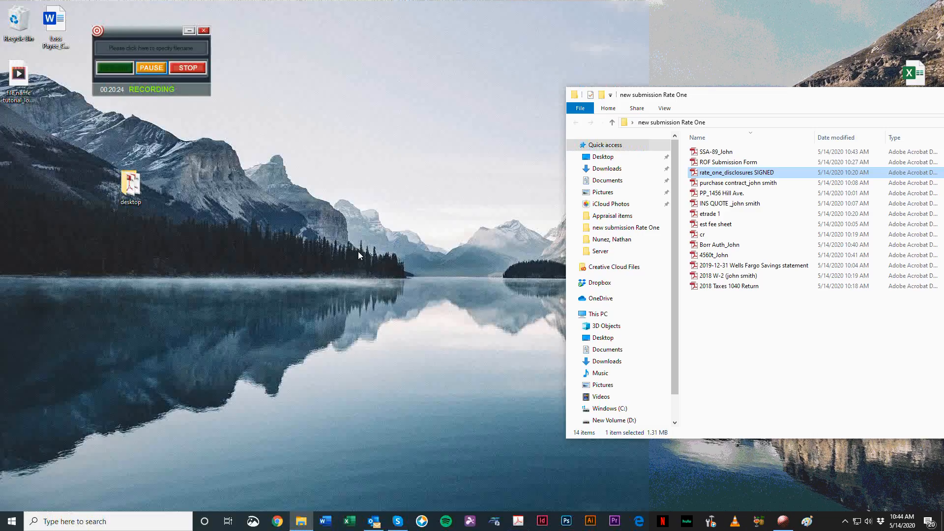
drag(710, 97, 494, 52)
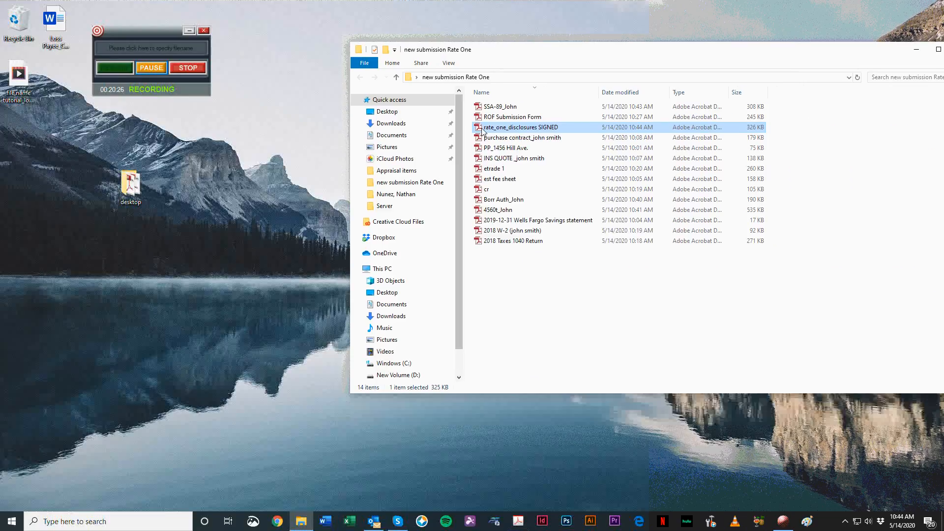
Step: Reopen the rate_one_disclosures SIGNED file from the folder to check its remaining content, and close it
double_click(520, 127)
scroll(565, 98, up, 5)
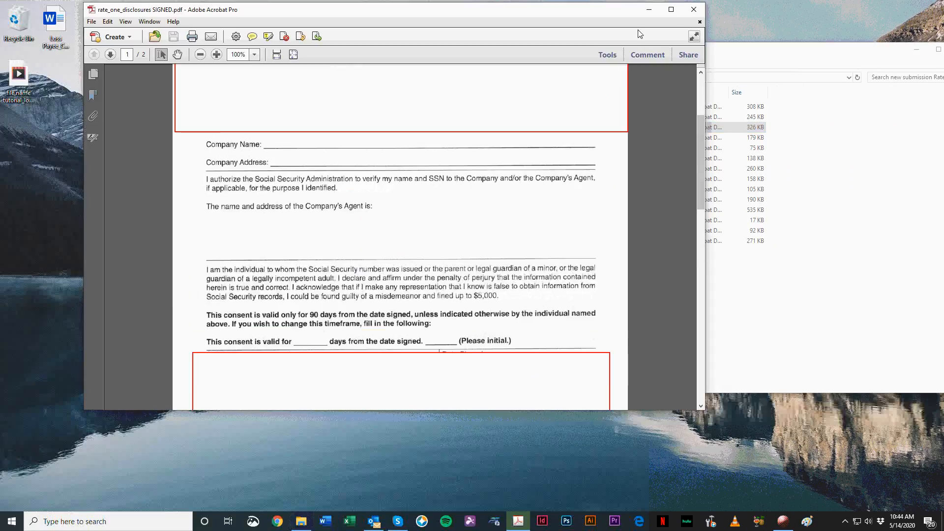
click(694, 10)
Step: Rename the rate_one_disclosures SIGNED file as SSA-89_ plus the second borrower's first name, and sort the folder by date modified
key(F2)
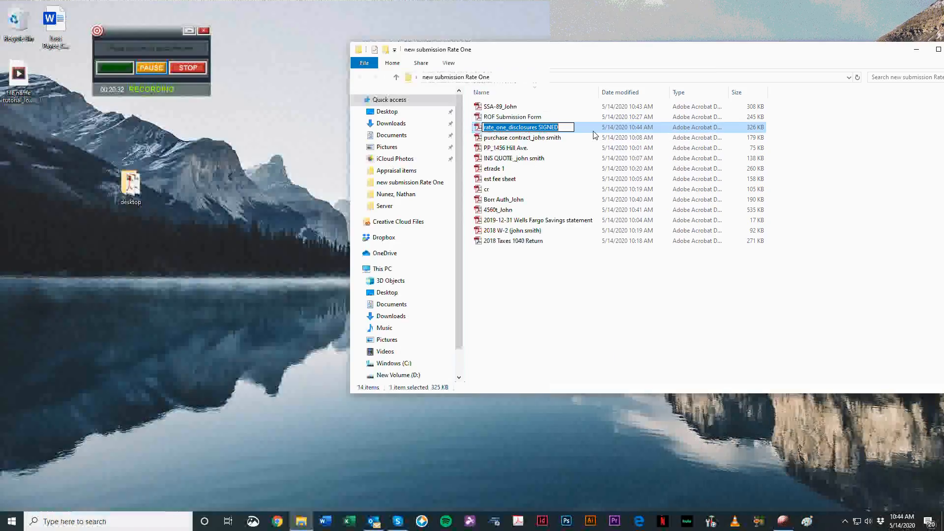
text(SSA-)
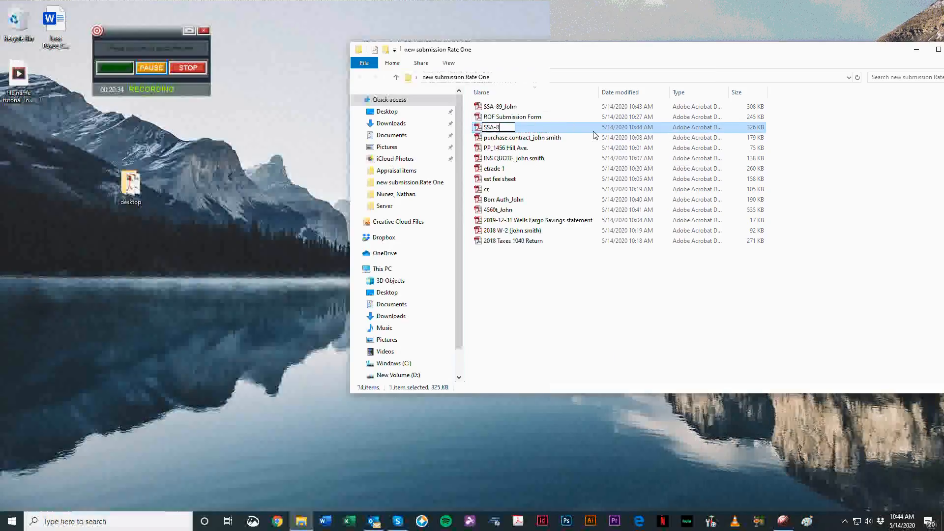
text(89_Karen)
key(Return)
click(572, 92)
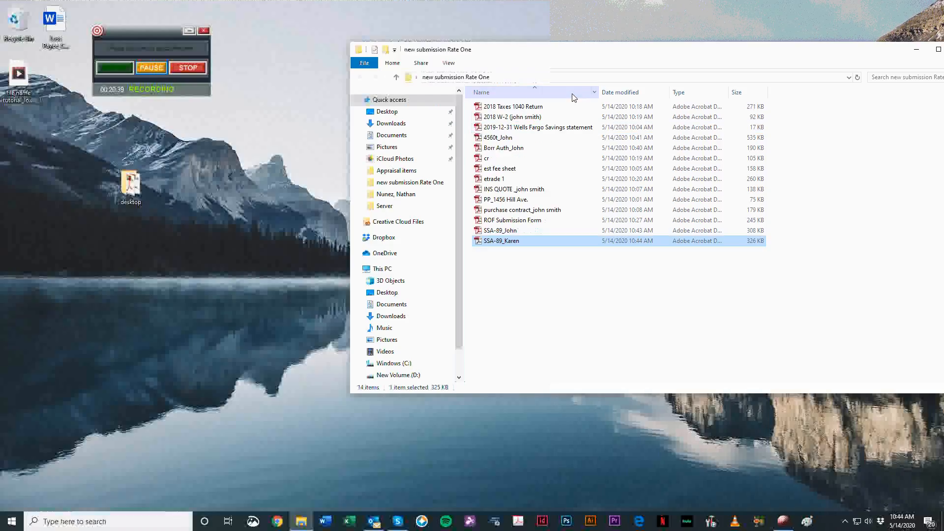
click(626, 94)
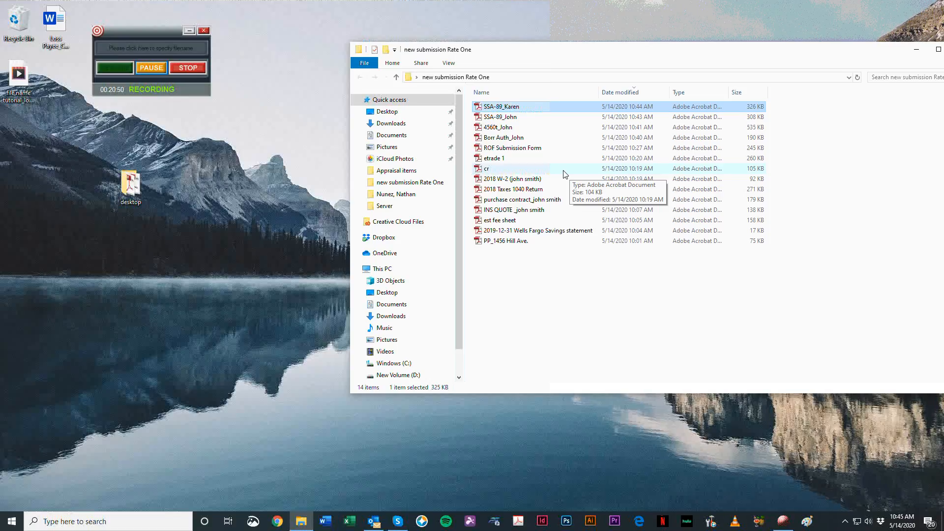
Step: Open the cr PDF from the submission folder, look over the document to identify it, and close it
click(539, 172)
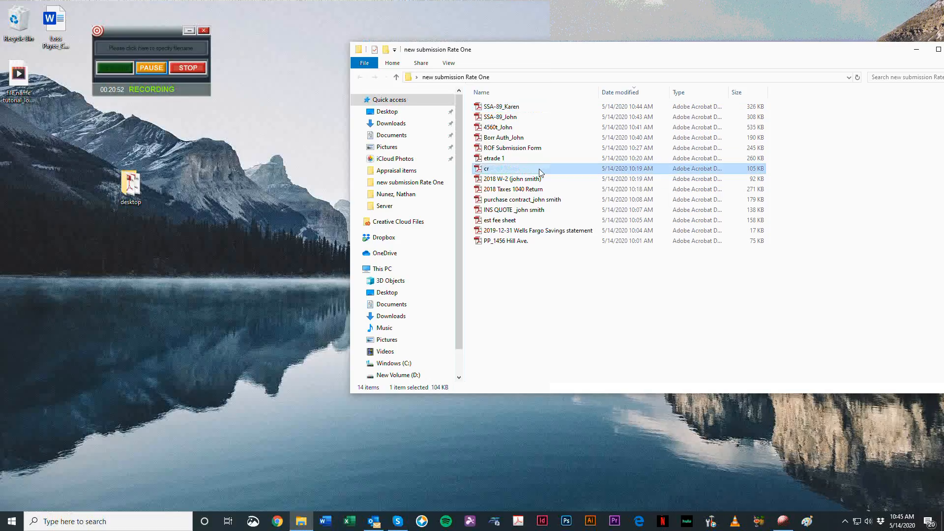
double_click(538, 170)
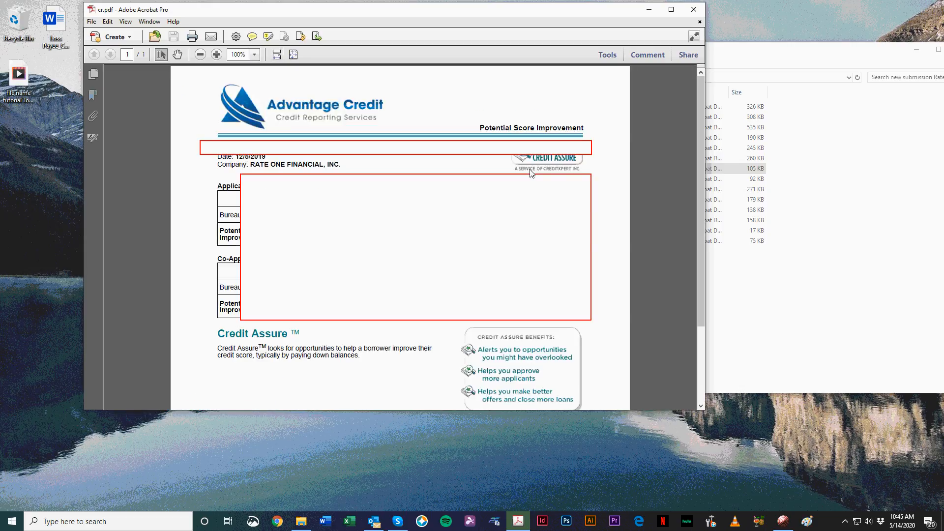
scroll(525, 178, down, 2)
scroll(577, 270, up, 2)
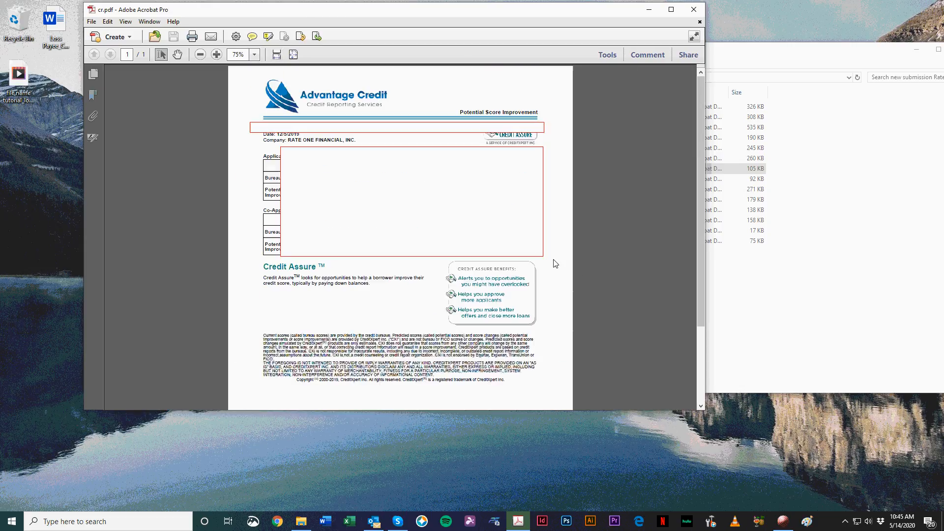
scroll(385, 294, down, 2)
scroll(385, 294, up, 2)
drag(216, 12, 190, 23)
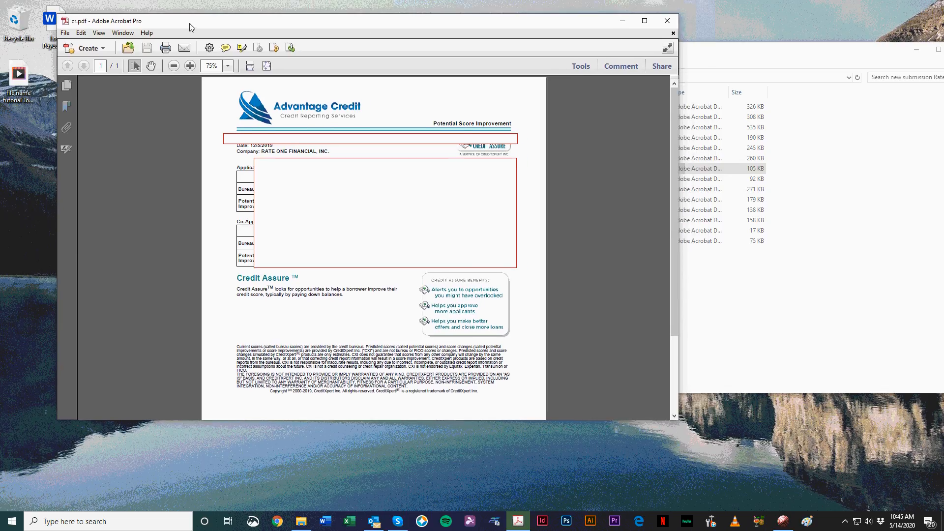
click(667, 20)
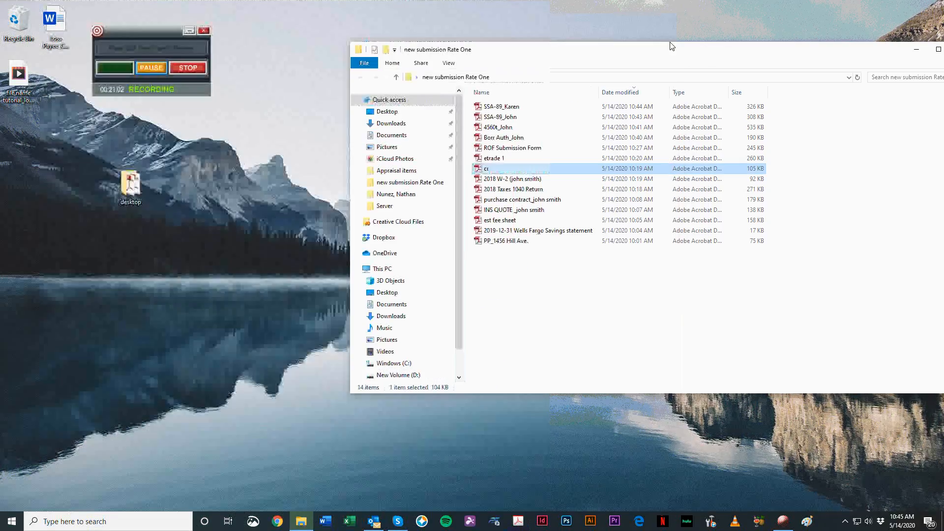
Step: Open the File Names_rev 2 workbook in Excel and search it for "credit report"
click(392, 489)
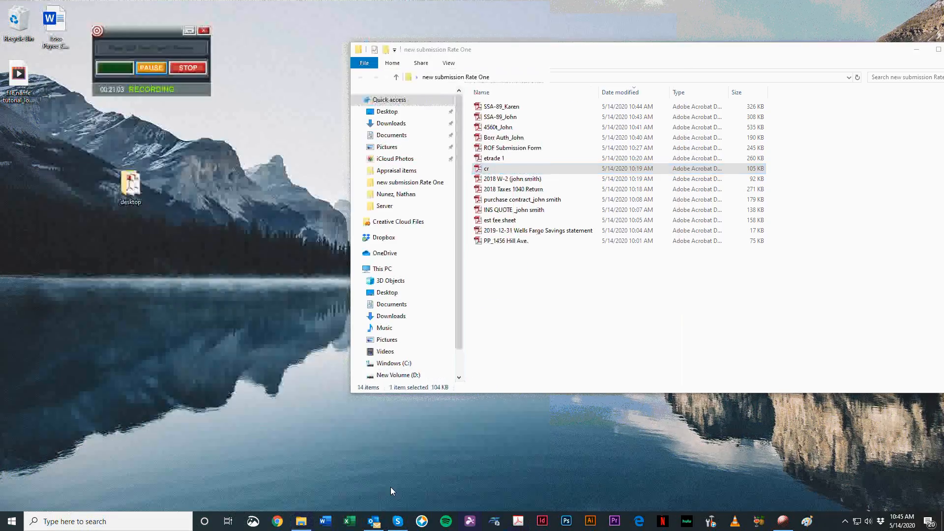
right_click(347, 524)
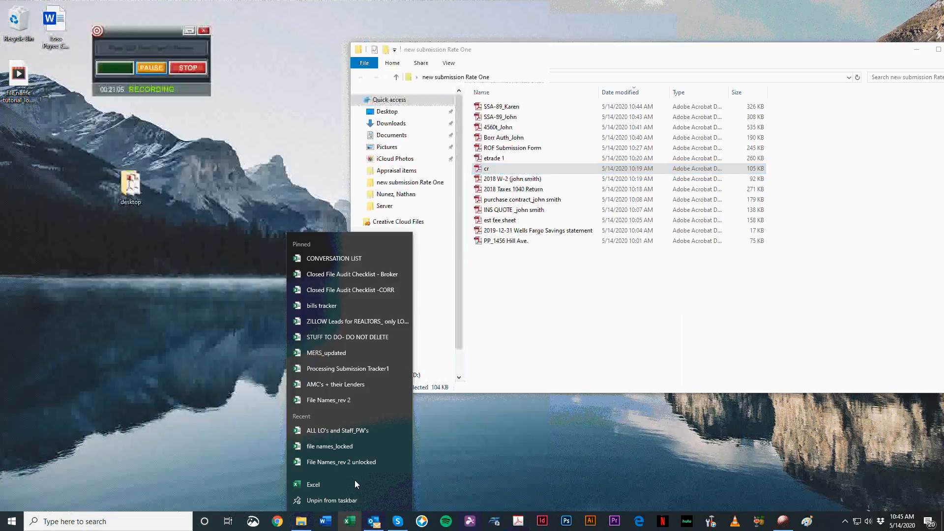
click(349, 403)
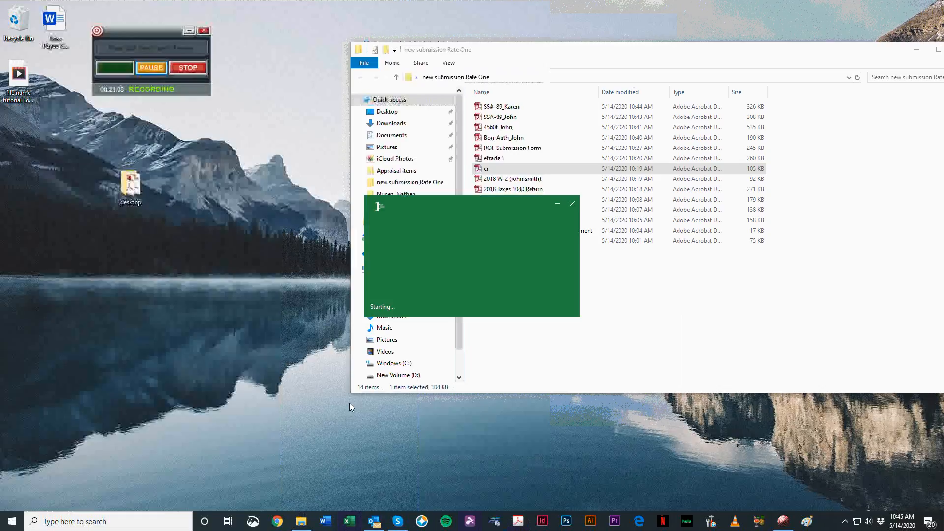
key(ctrl+f)
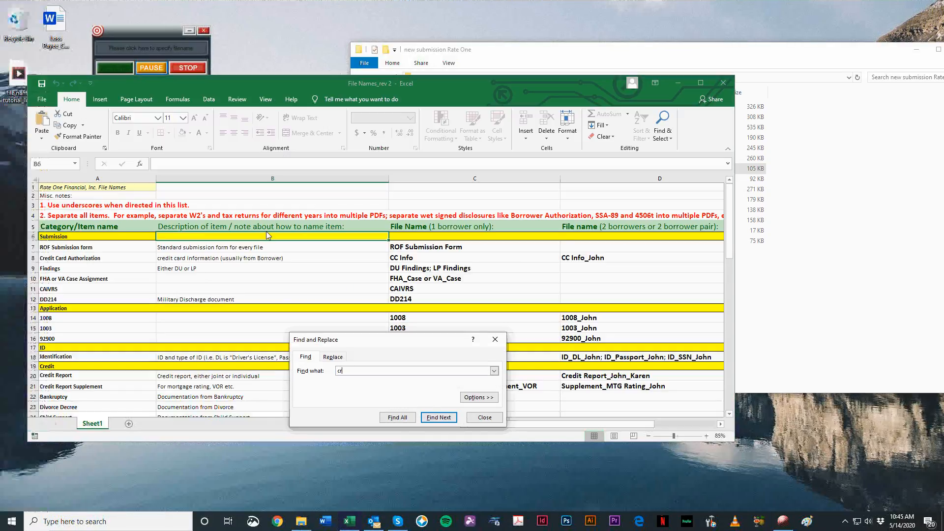
key(Return)
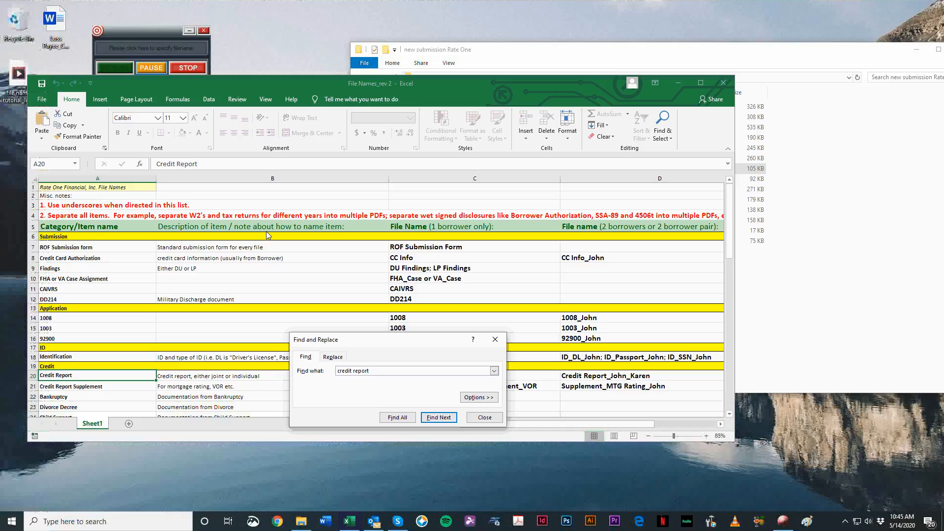
key(Return)
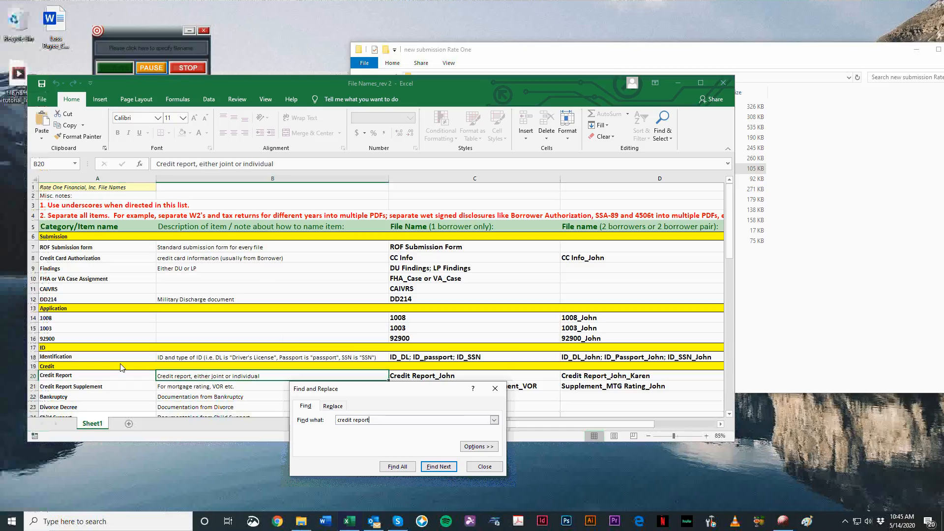
Step: Check the Credit Report row's description and one-borrower file name in the naming list, and return to the submission folder
click(69, 380)
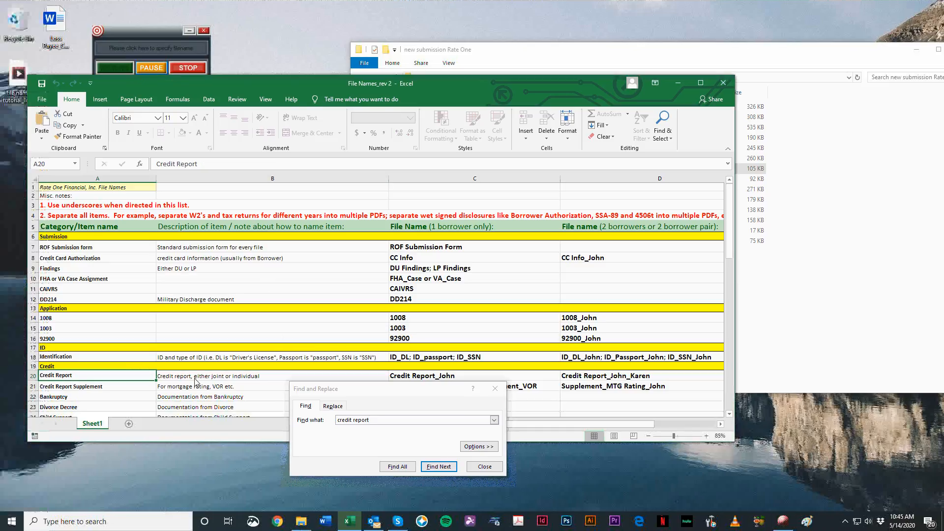
click(211, 376)
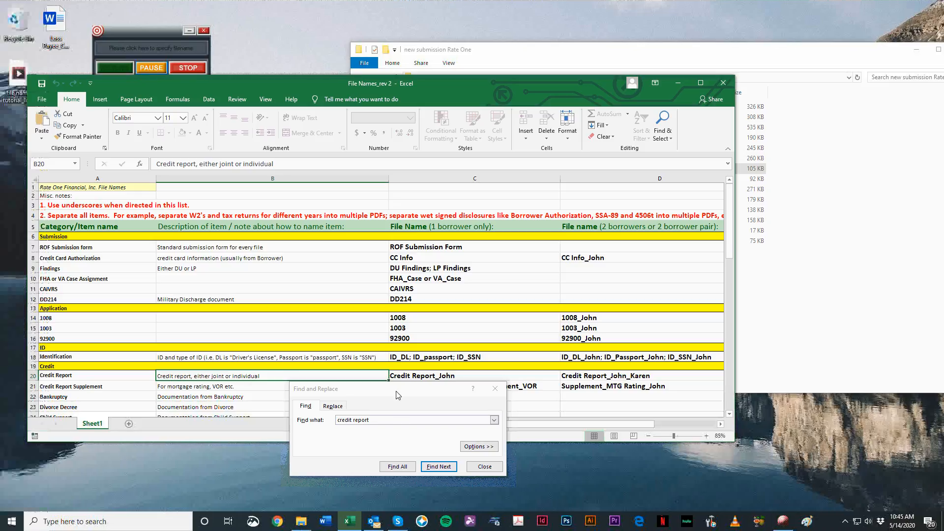
drag(396, 392, 242, 417)
click(431, 378)
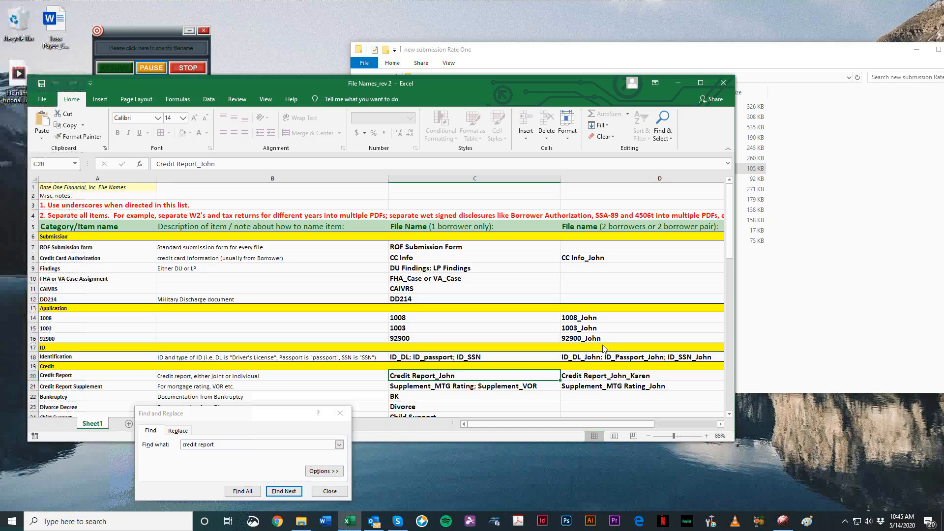
click(901, 351)
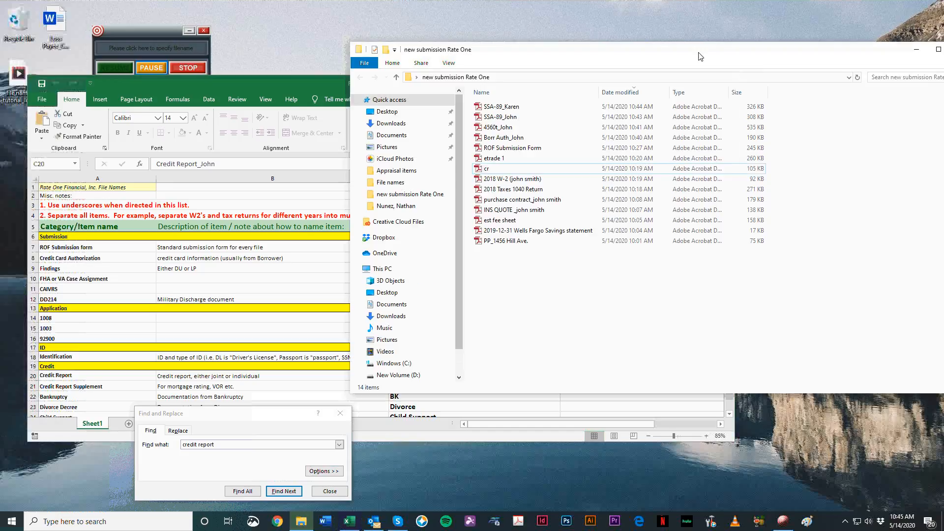
Step: Move the submission folder window clear of the naming list, and review the cr PDF again to identify which borrowers it covers
drag(560, 57, 771, 46)
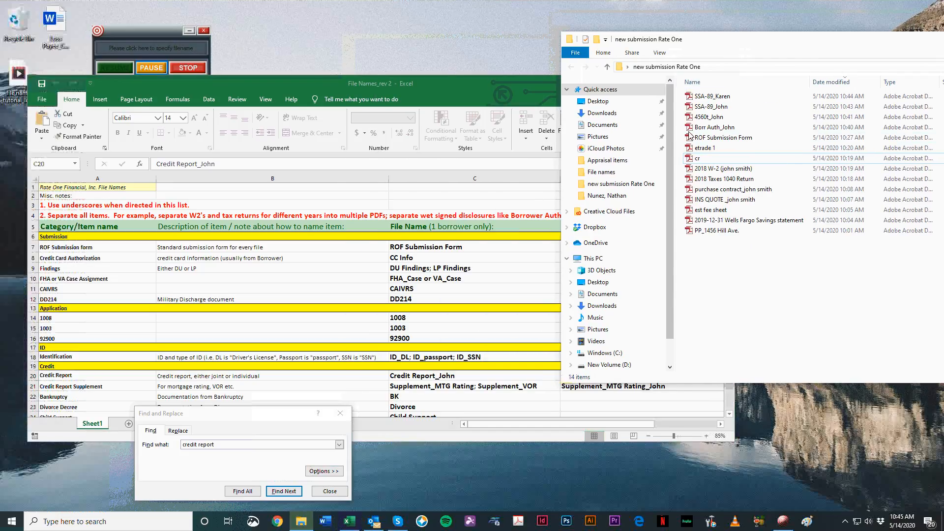
double_click(697, 158)
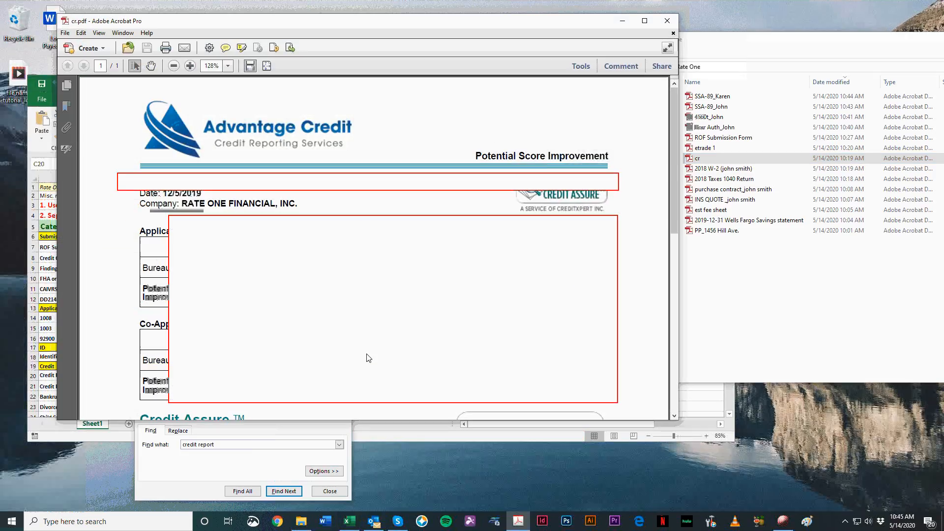
click(667, 20)
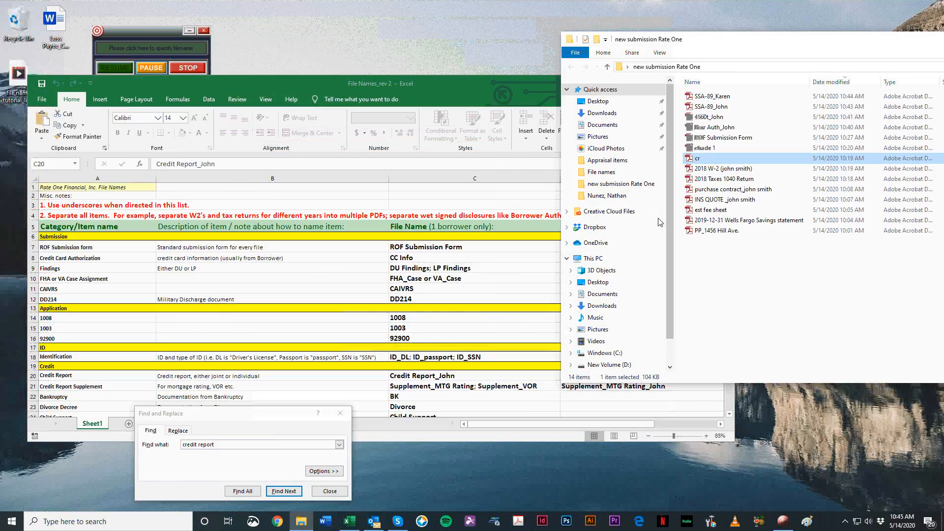
double_click(701, 158)
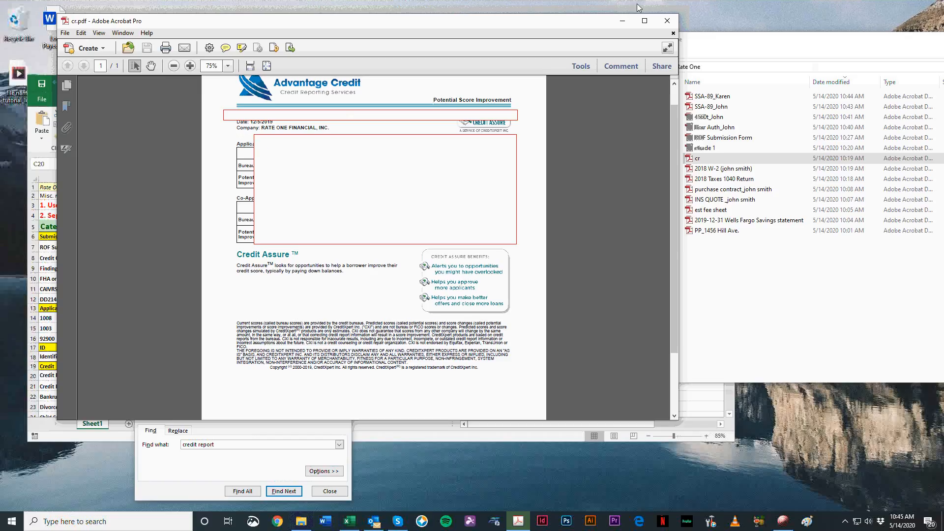
click(671, 21)
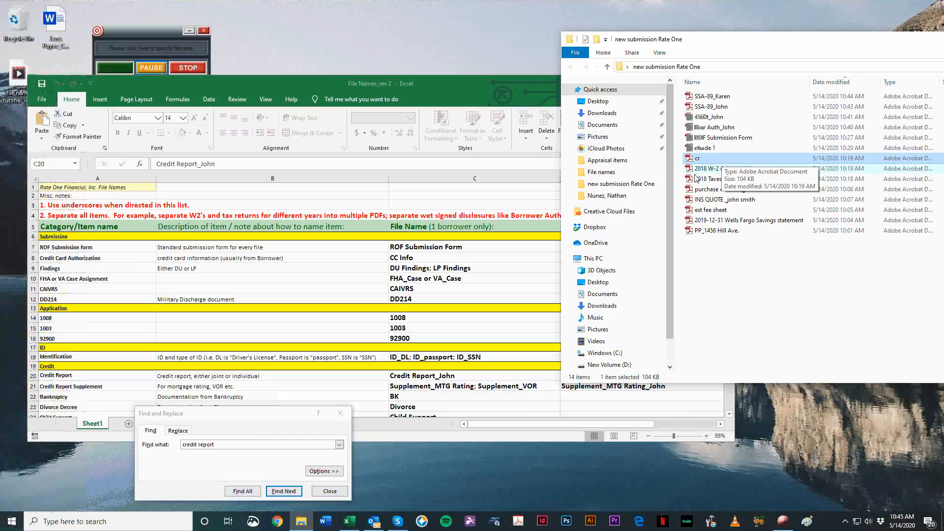
Step: Check the Credit Report row's file name in the naming list's column for two borrowers or a borrower pair
click(462, 381)
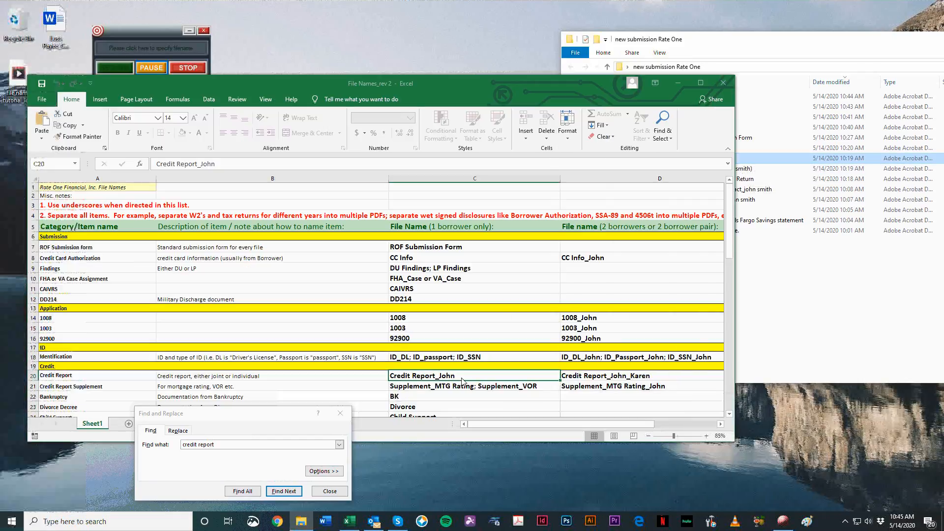
click(570, 379)
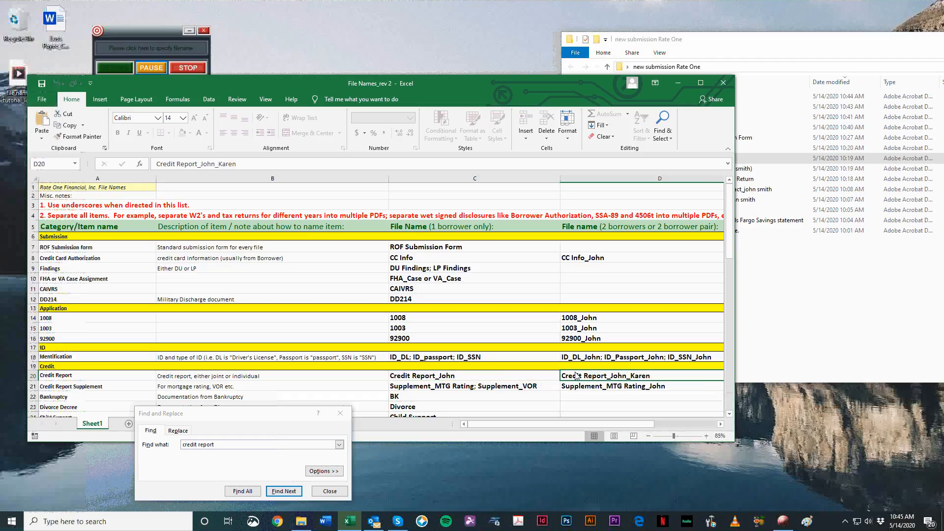
click(593, 180)
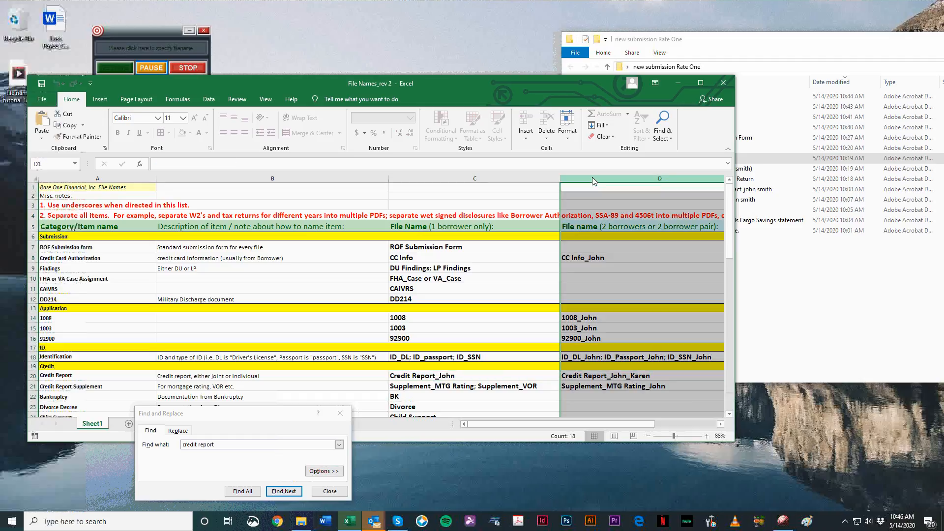
click(594, 385)
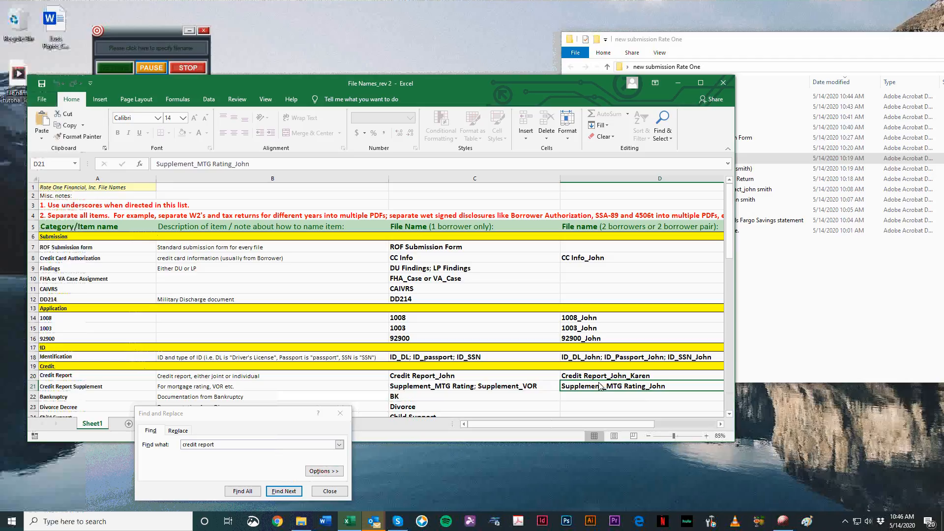
click(594, 378)
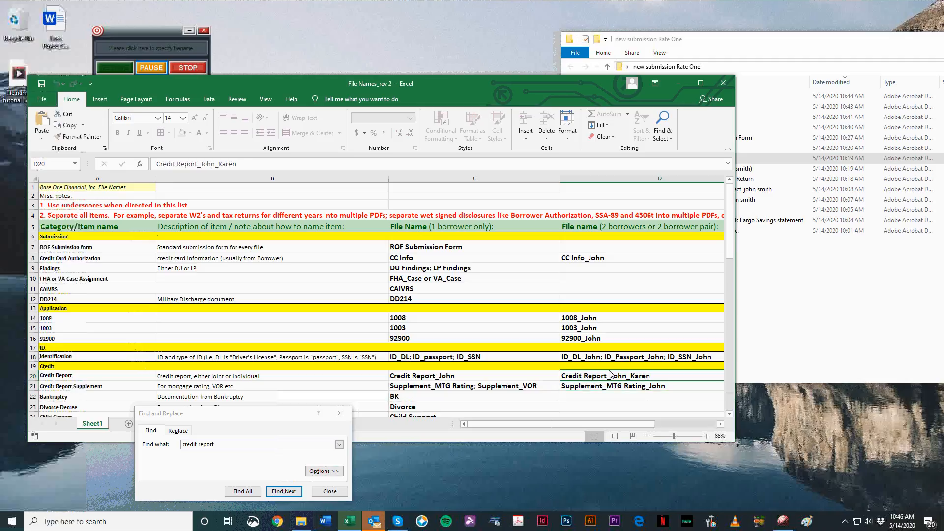
Step: Rename the cr file as Credit Report_ plus both borrowers' first names, separated by an underscore
click(796, 302)
click(695, 158)
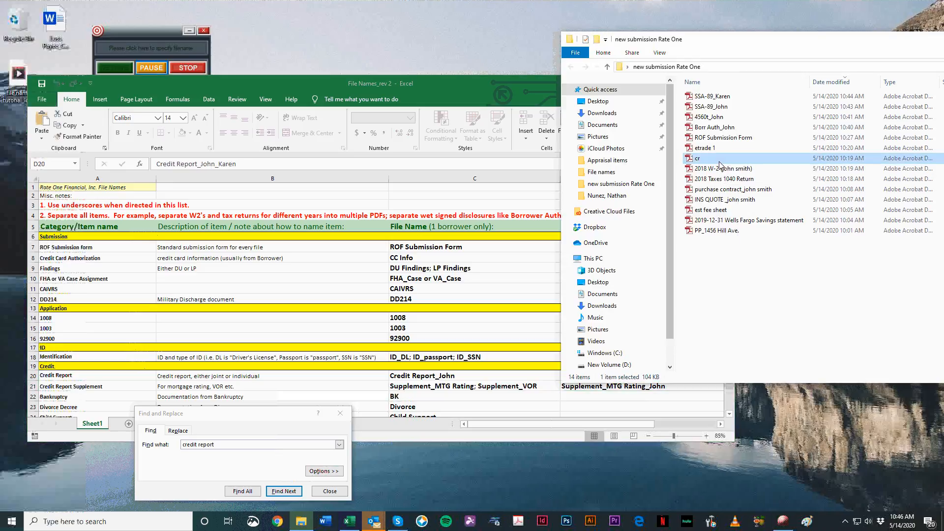
click(697, 158)
text(Credit Report_J)
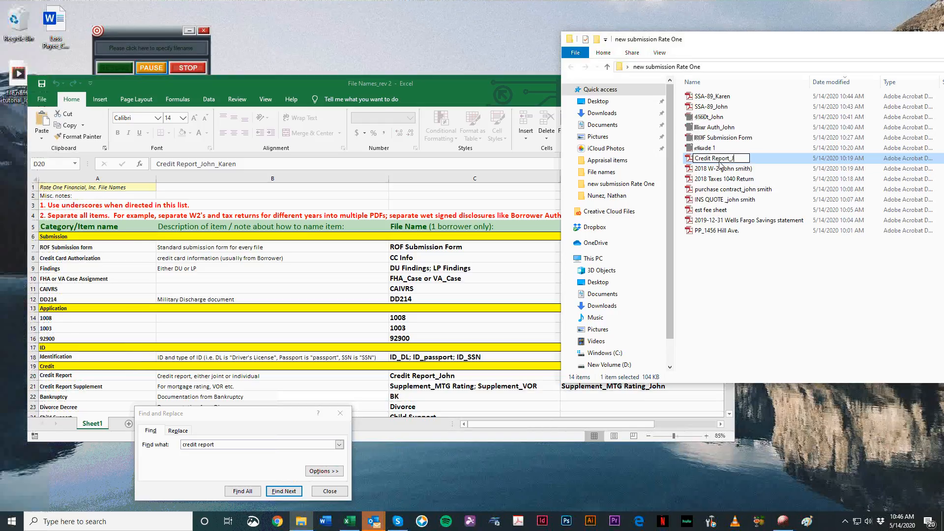
text(ohn_Karen)
key(Return)
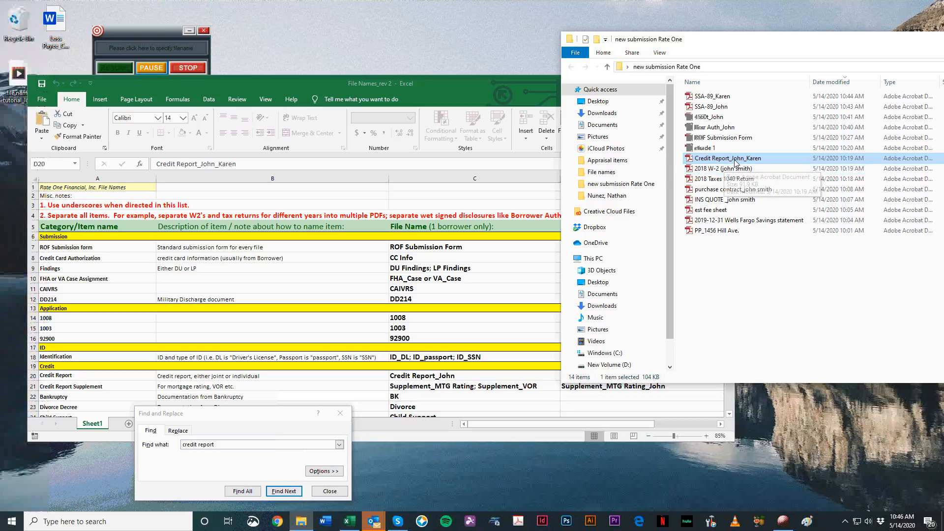
Step: Open the 2018 W-2 PDF from the submission folder, look through the page to identify it, and close it
double_click(710, 169)
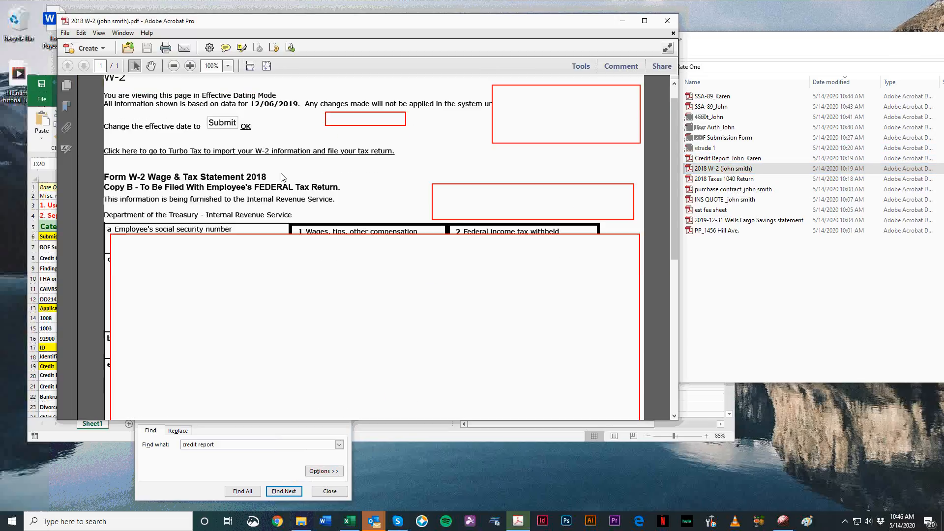
scroll(289, 130, down, 2)
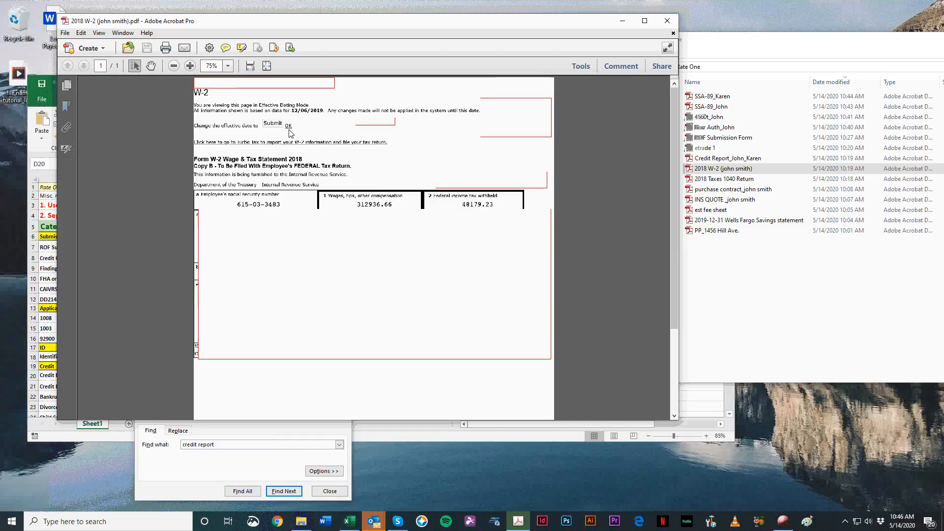
scroll(306, 137, down, 5)
scroll(418, 173, up, 5)
click(667, 21)
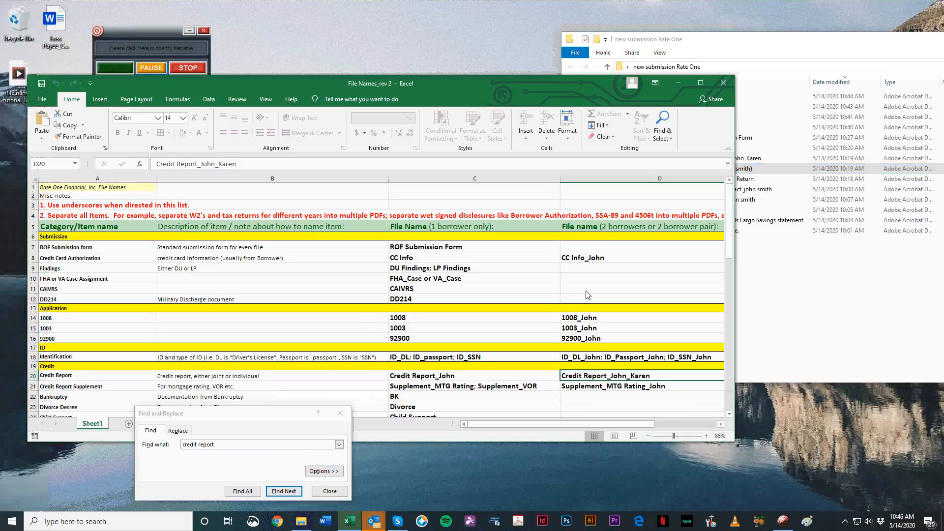
Step: Reopen the 2018 W-2 PDF from the submission folder, check the form's title and year, and minimize it
click(842, 239)
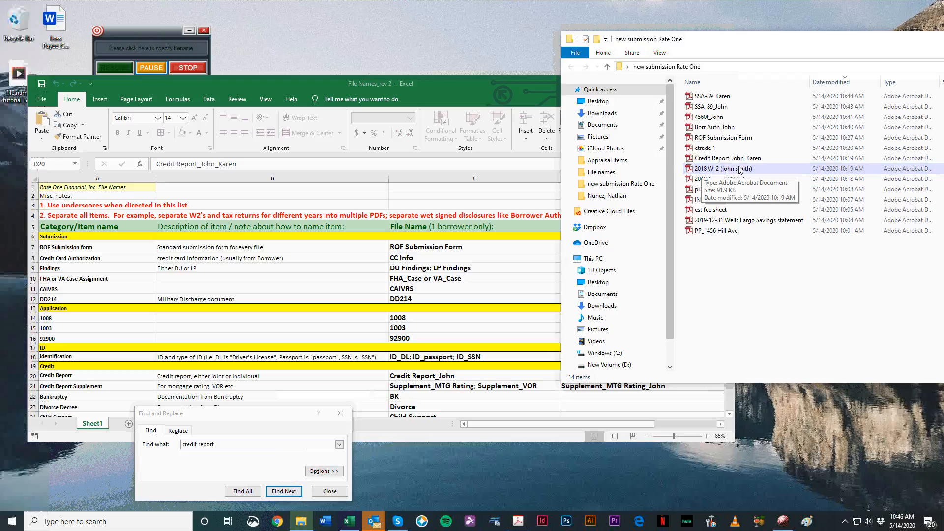
click(723, 169)
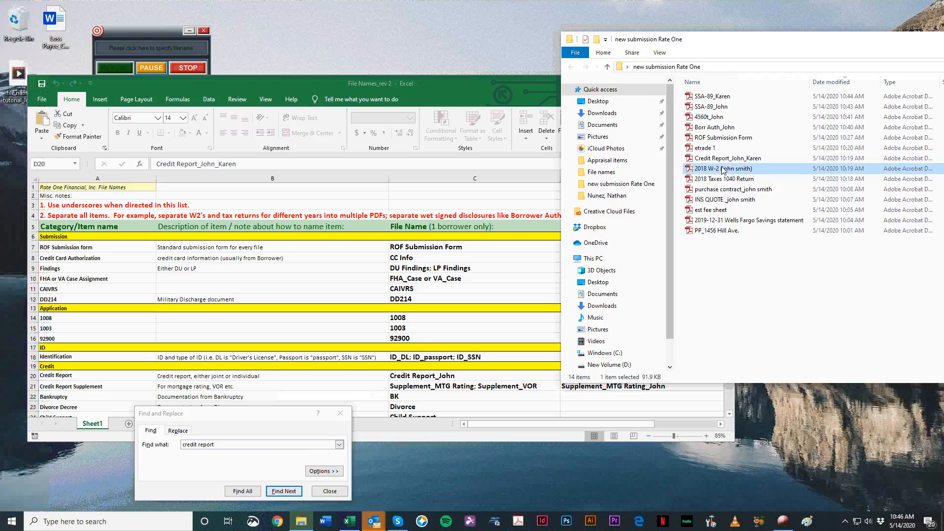
double_click(723, 169)
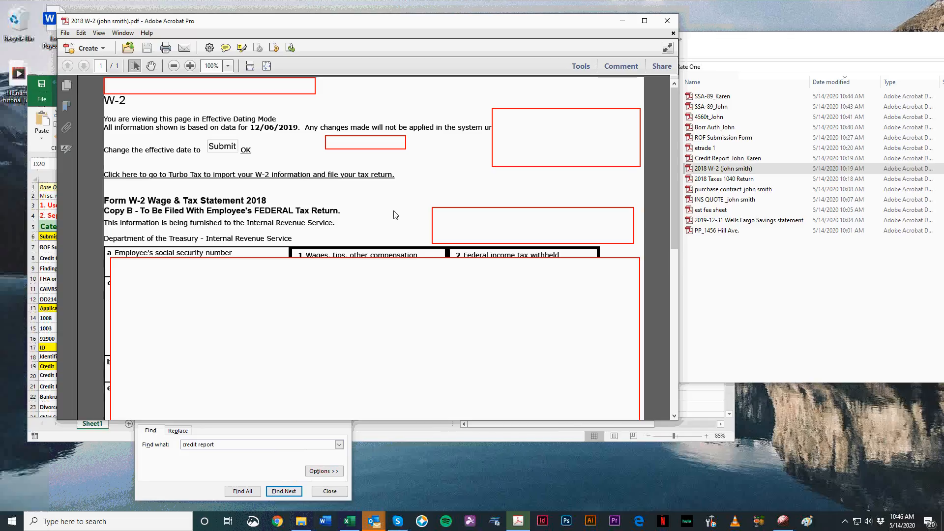
scroll(395, 214, down, 3)
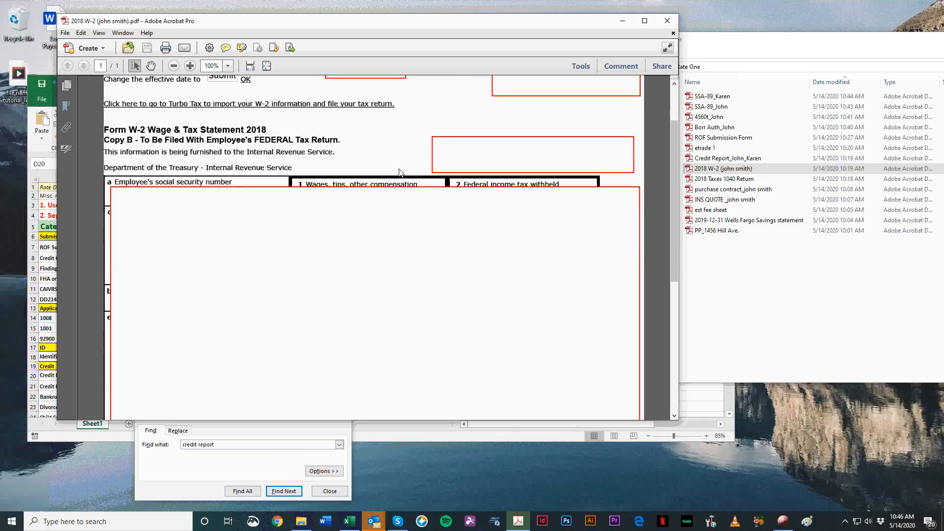
click(622, 20)
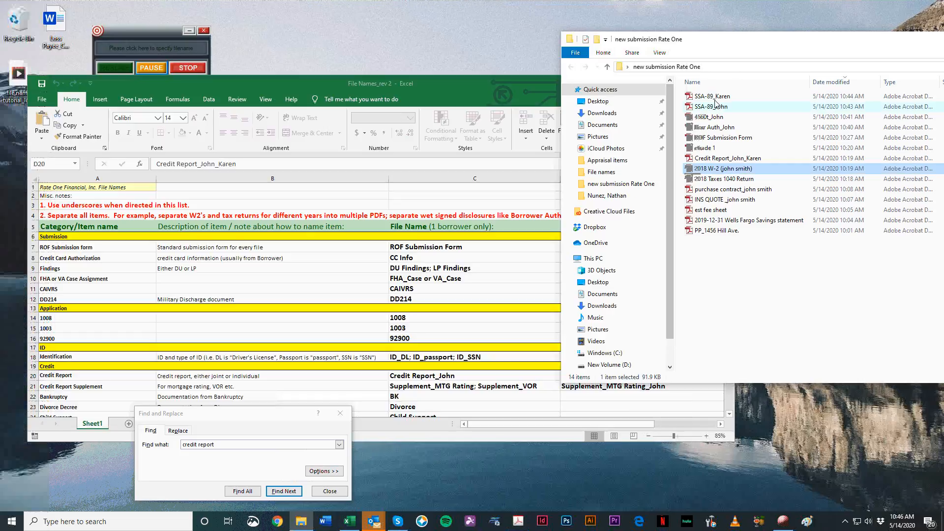
Step: Bring the 2018 W-2 PDF back up, examine it alongside the submission folder's file list, and close it
double_click(727, 170)
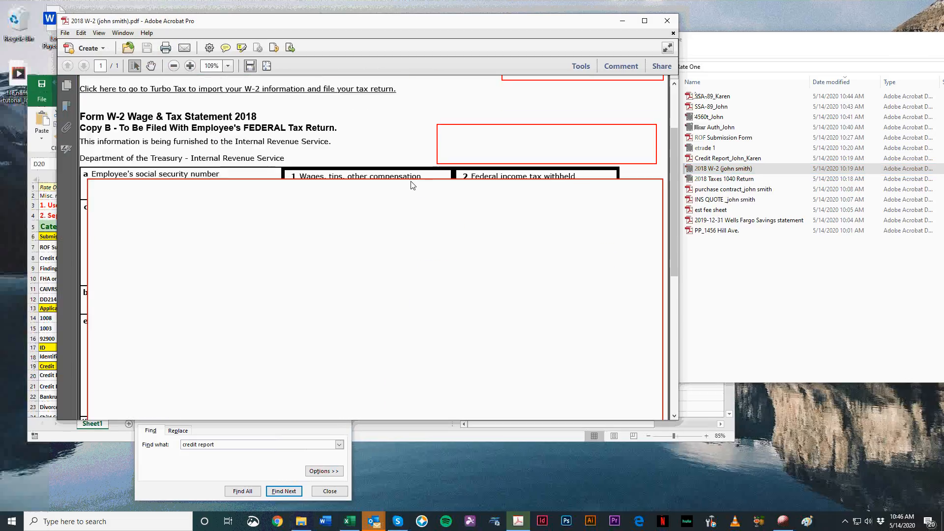
scroll(424, 223, down, 5)
scroll(424, 222, up, 5)
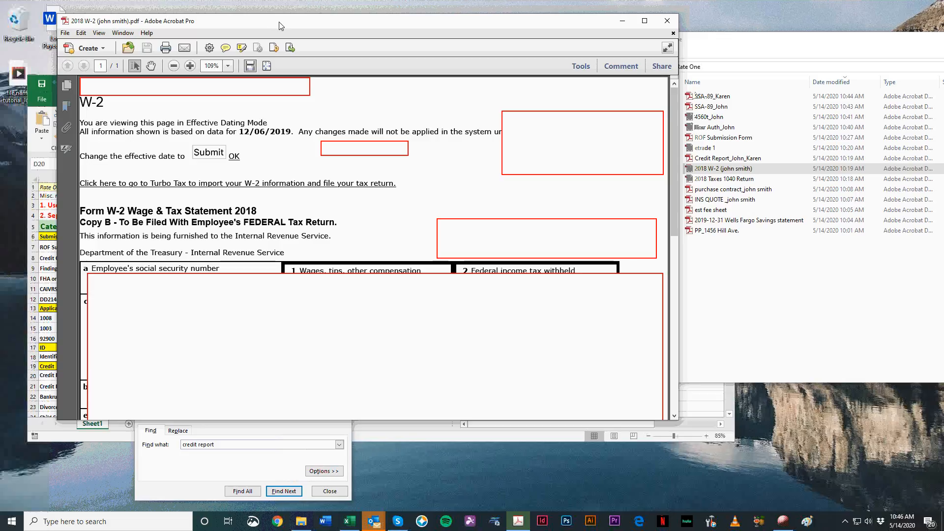
mouse_move(305, 20)
mouse_down()
mouse_move(374, 22)
mouse_move(294, 19)
mouse_up()
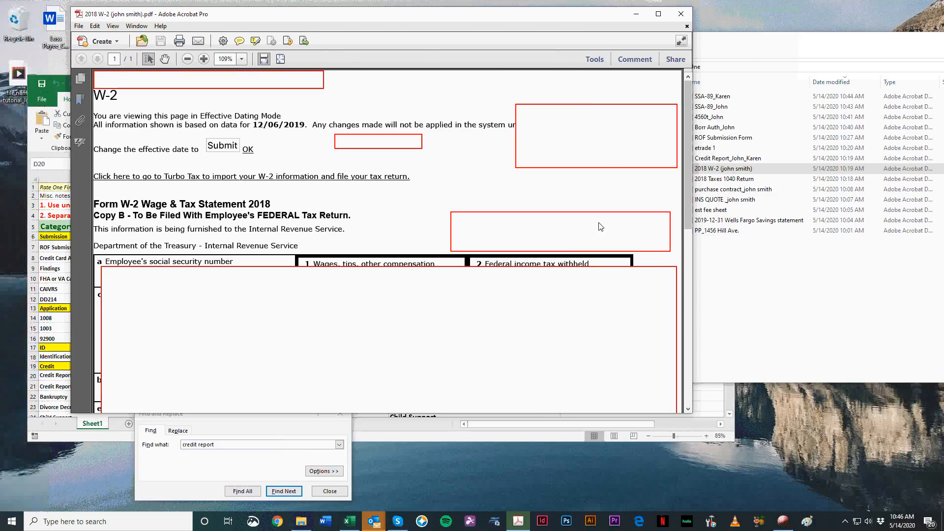
click(879, 374)
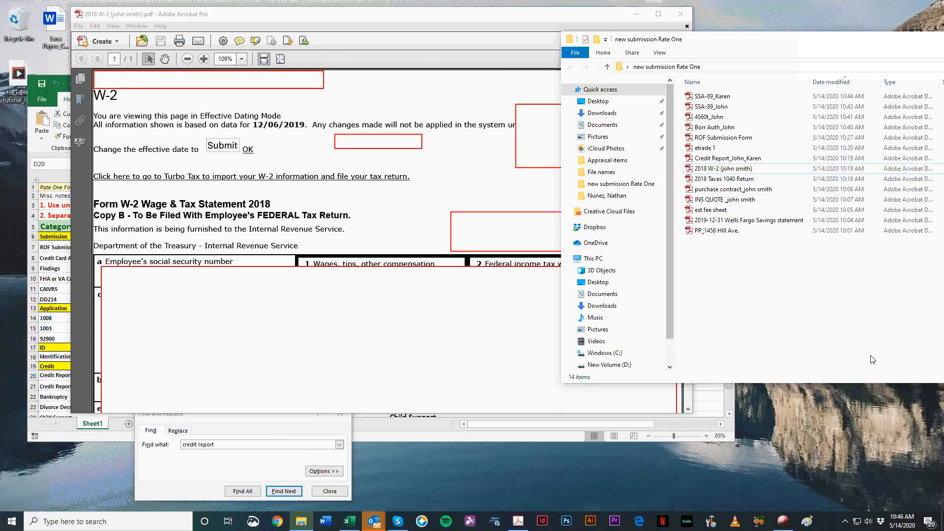
click(188, 21)
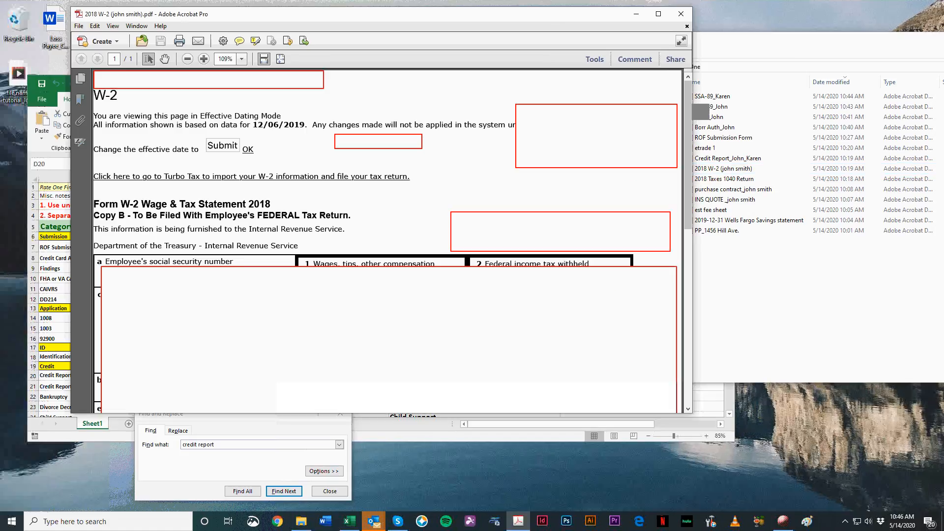
click(938, 360)
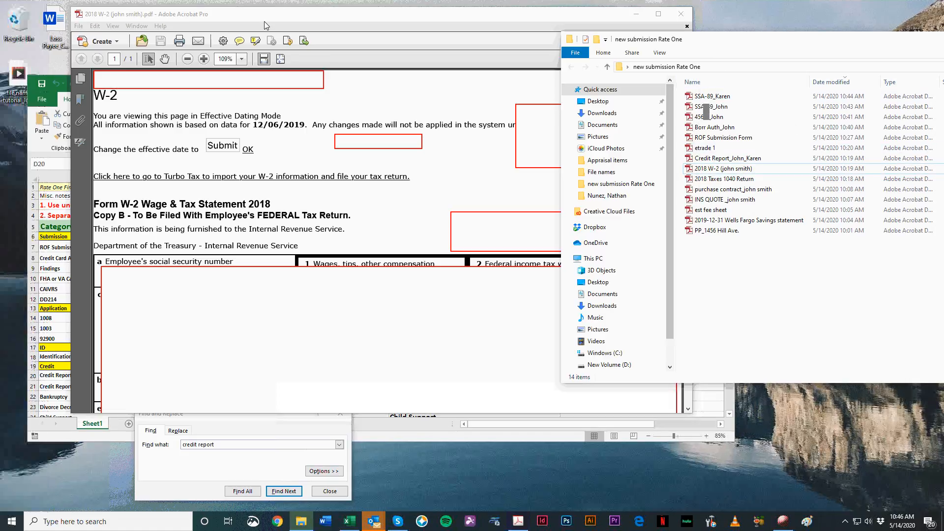
drag(271, 13, 276, 34)
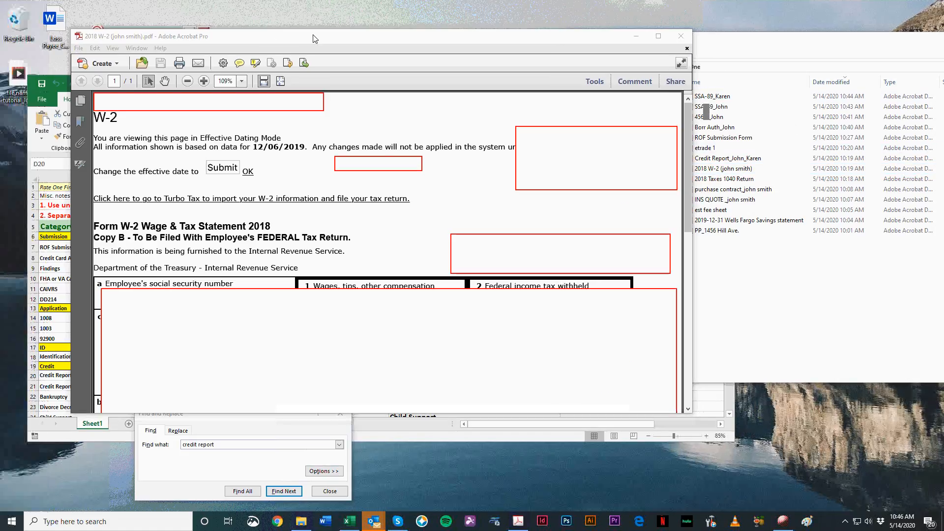
click(752, 295)
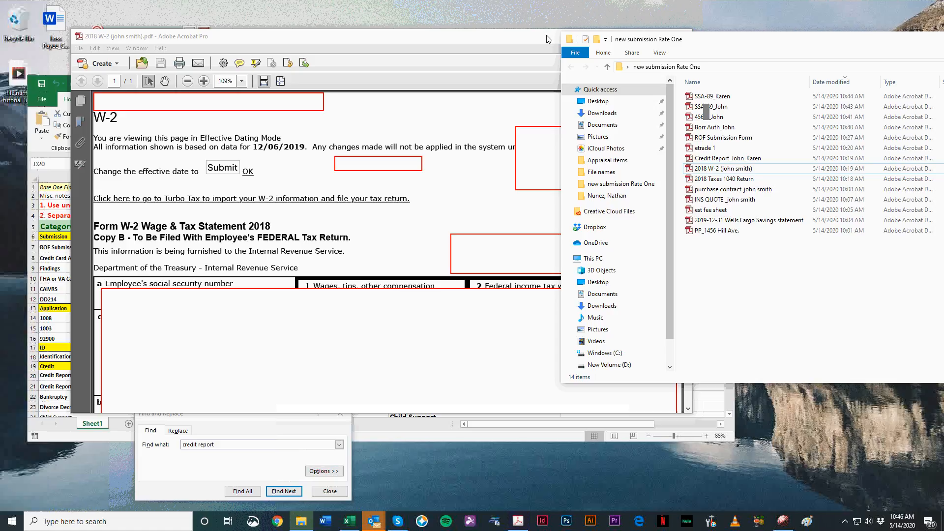
click(525, 37)
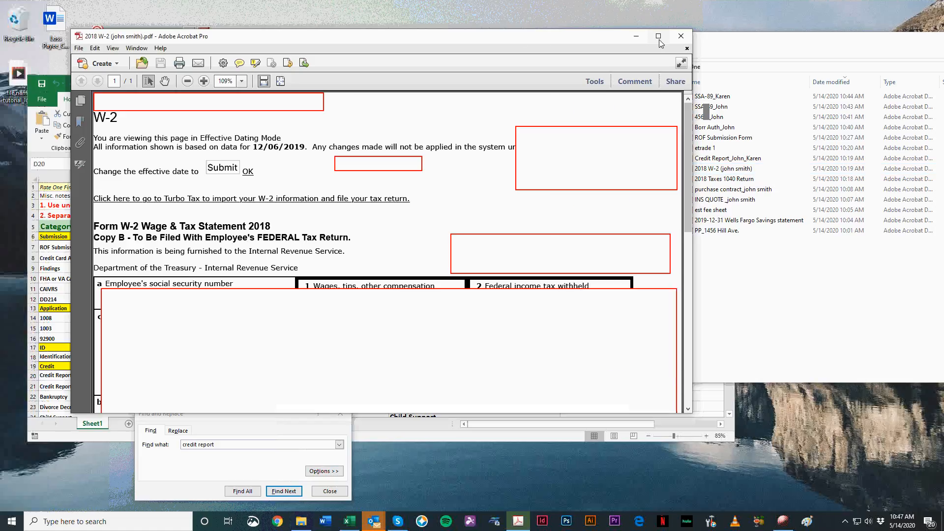
click(684, 34)
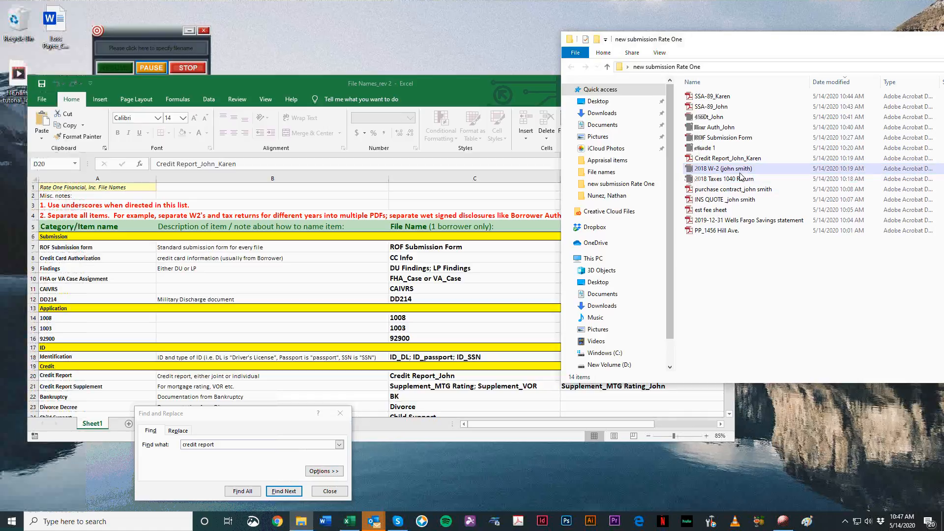
Step: View the 2018 W-2 PDF once more, close it, and return to the File Names_rev 2 workbook in Excel
double_click(740, 172)
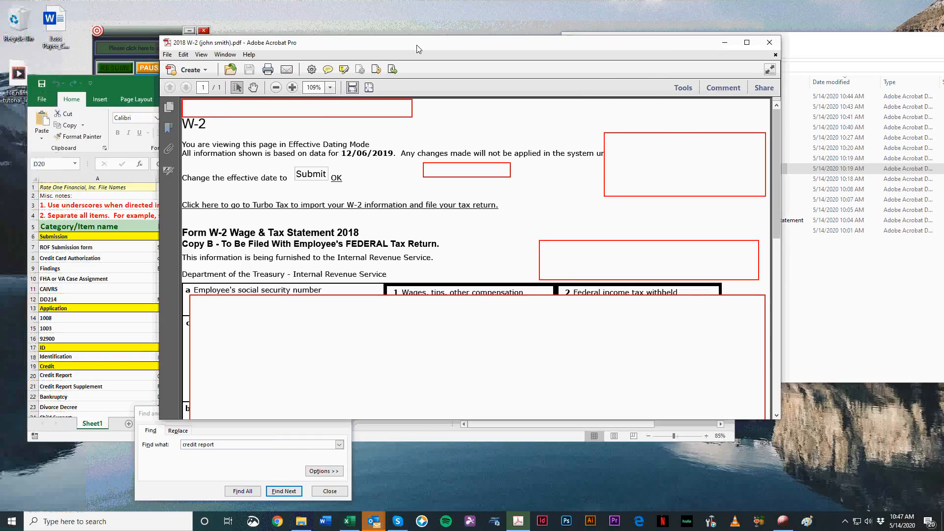
drag(417, 45, 416, 47)
click(770, 40)
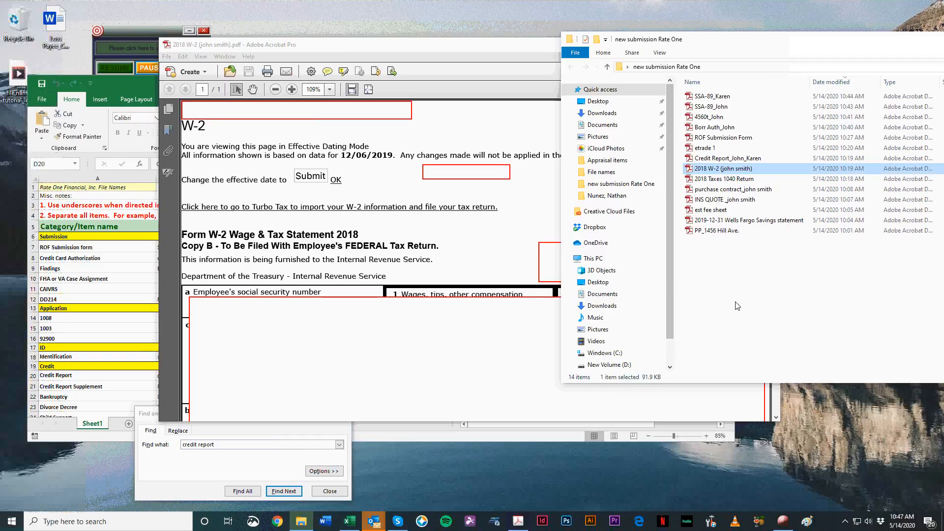
click(454, 185)
click(774, 45)
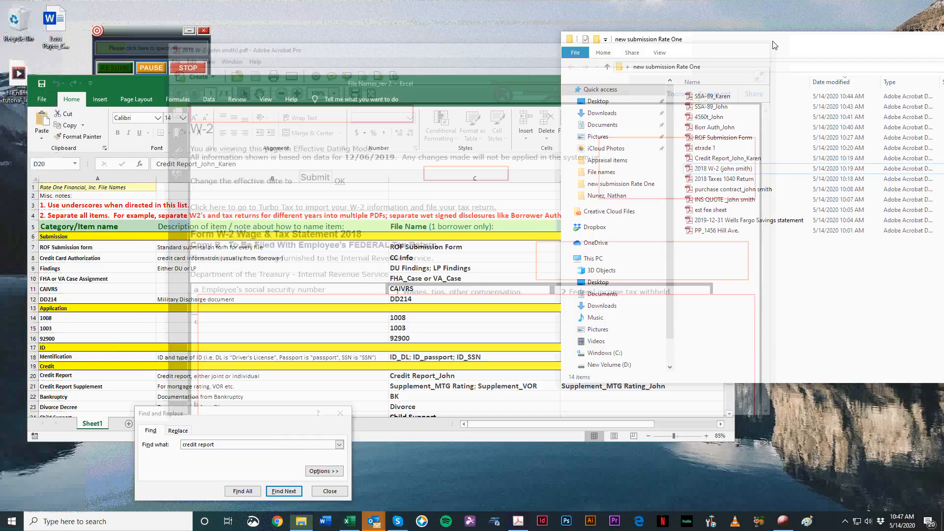
click(342, 288)
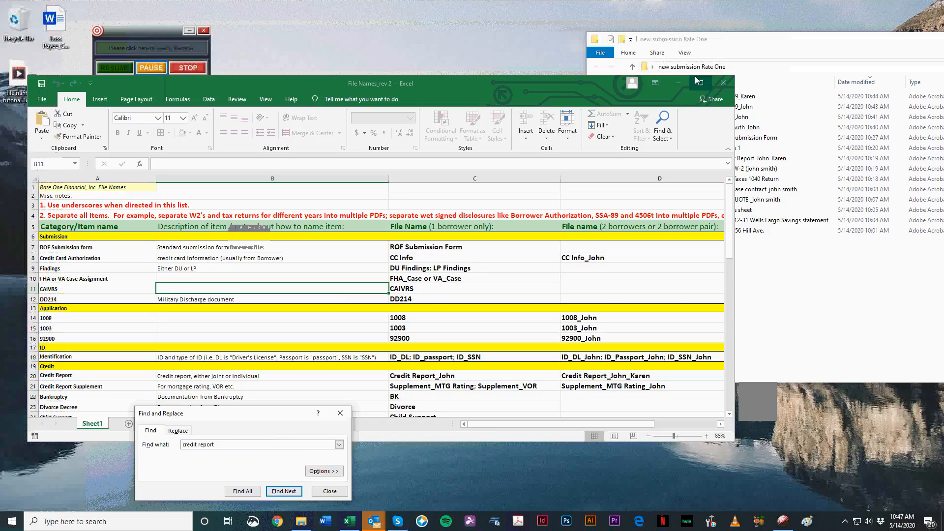
Step: Maximize the naming workbook, search it for w2, and select the one-borrower file name column
click(700, 82)
drag(238, 444, 108, 433)
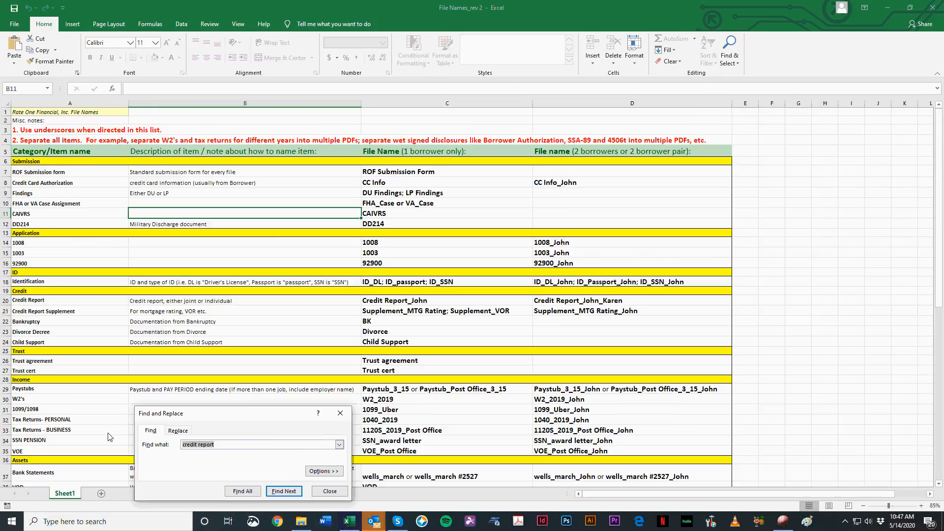
text(w3)
key(BackSpace)
text(2)
key(Return)
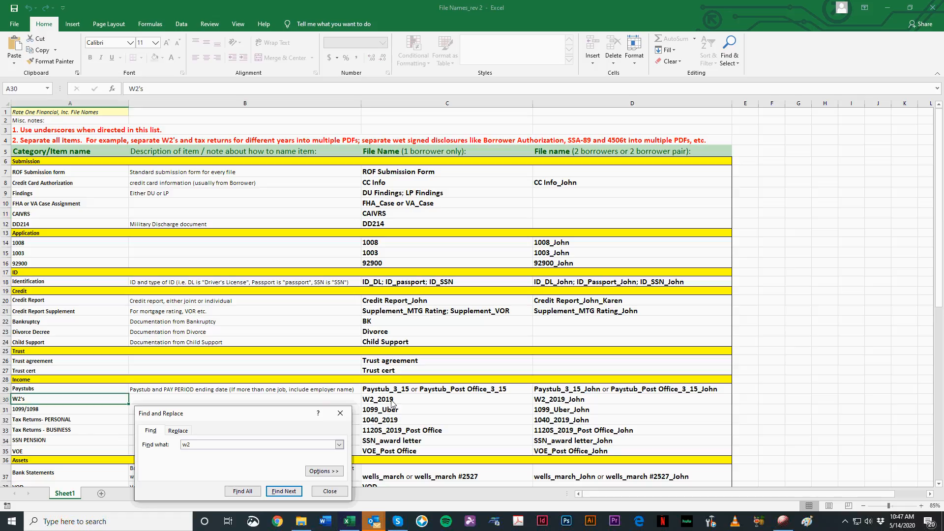
click(396, 103)
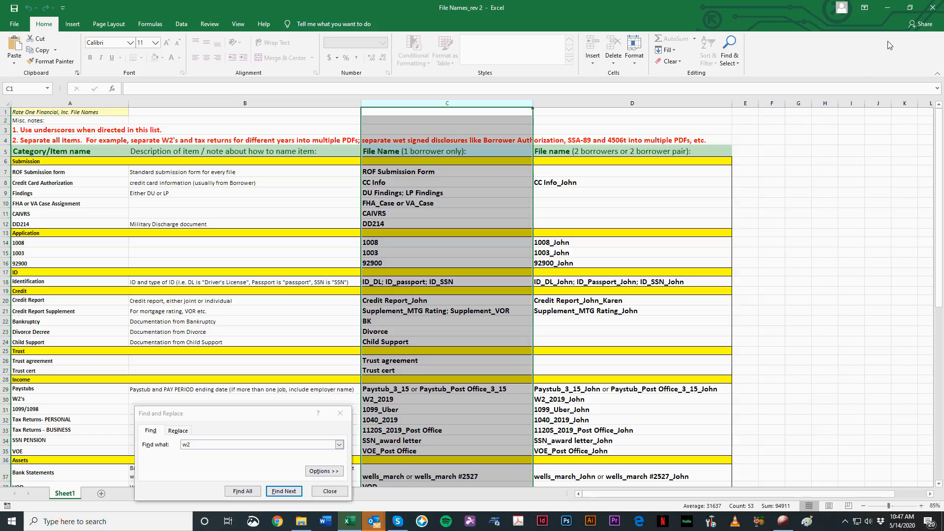
Step: Select the 2018 W-2 PDF in the submission folder and check the workbook's two-borrower file name for W2's
click(887, 7)
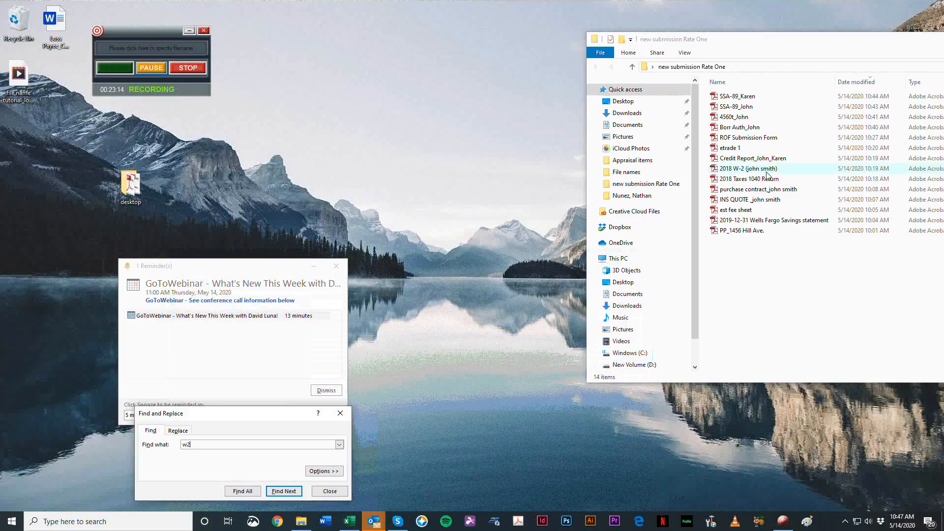
click(741, 169)
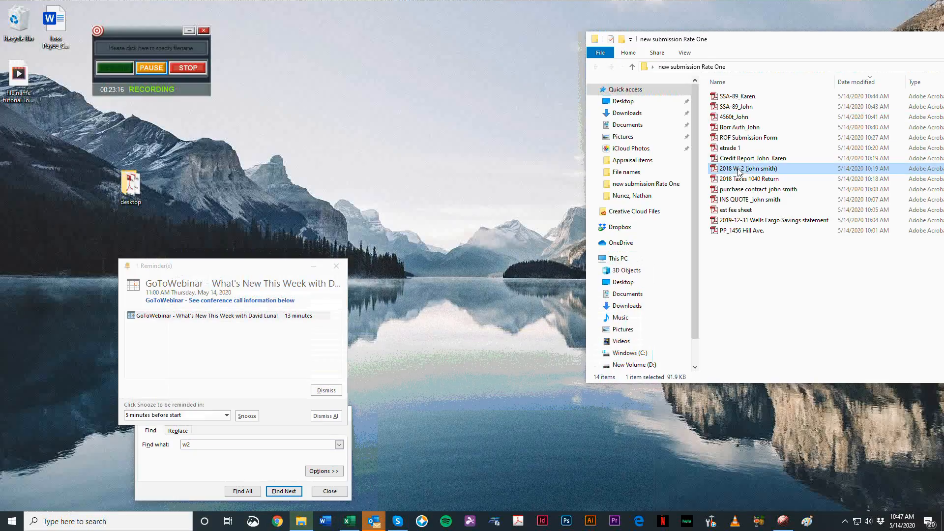
click(350, 522)
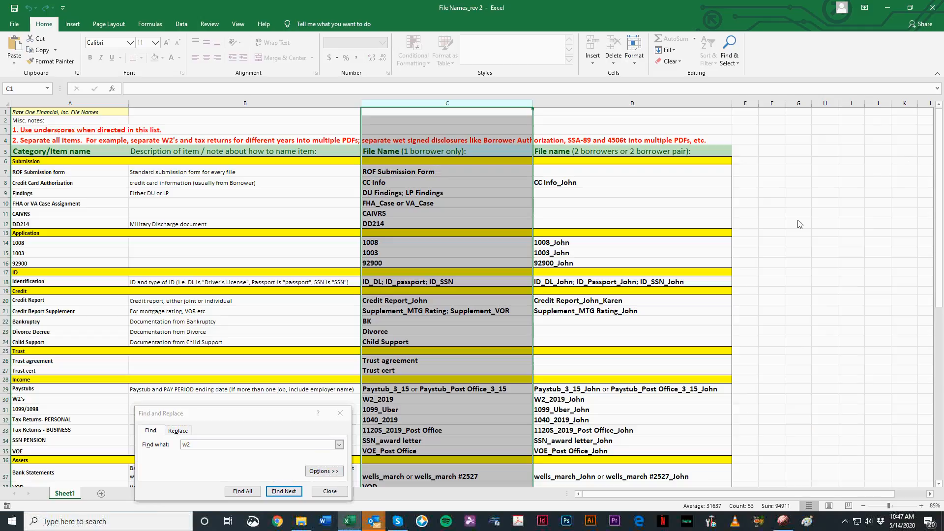
click(422, 411)
click(573, 402)
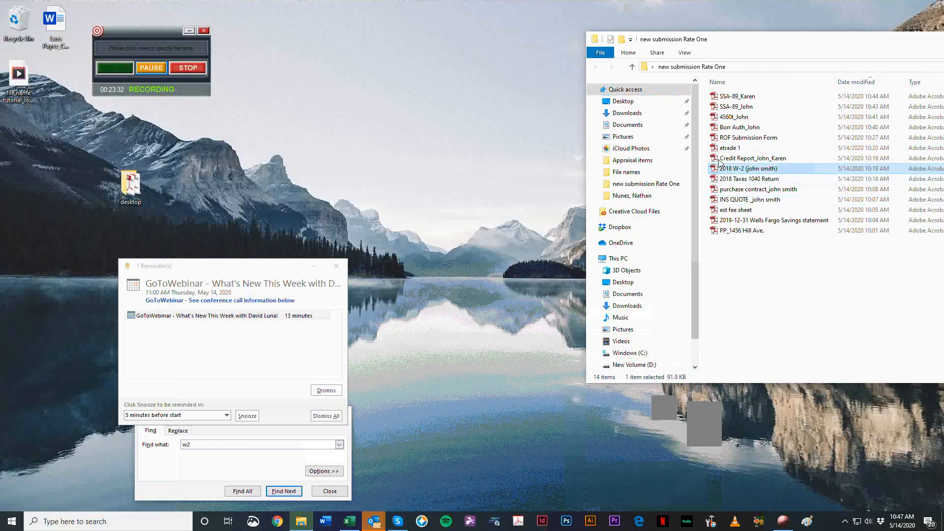
Step: Rename the 2018 W-2 PDF as W2_2019_ followed by the borrower's first name, and recheck the W2 entry in the naming workbook
drag(729, 38, 548, 37)
key(F2)
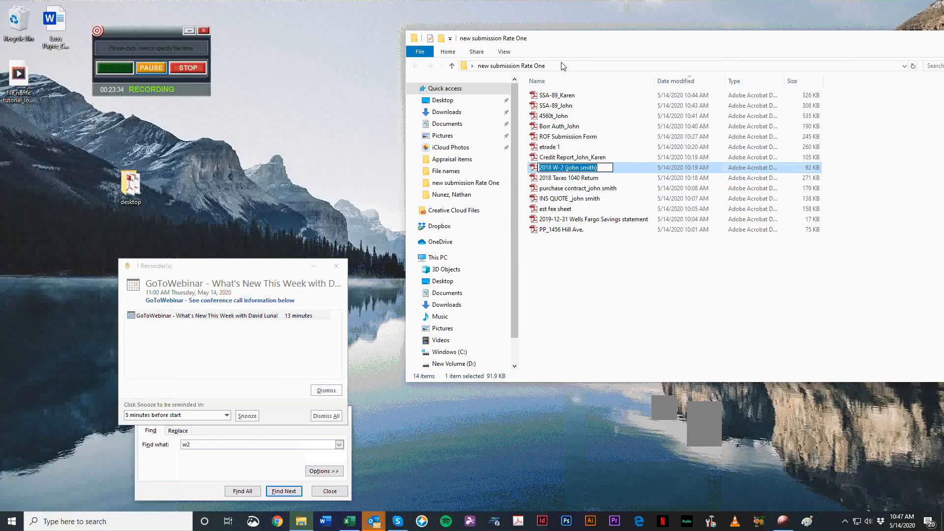
text(W2_)
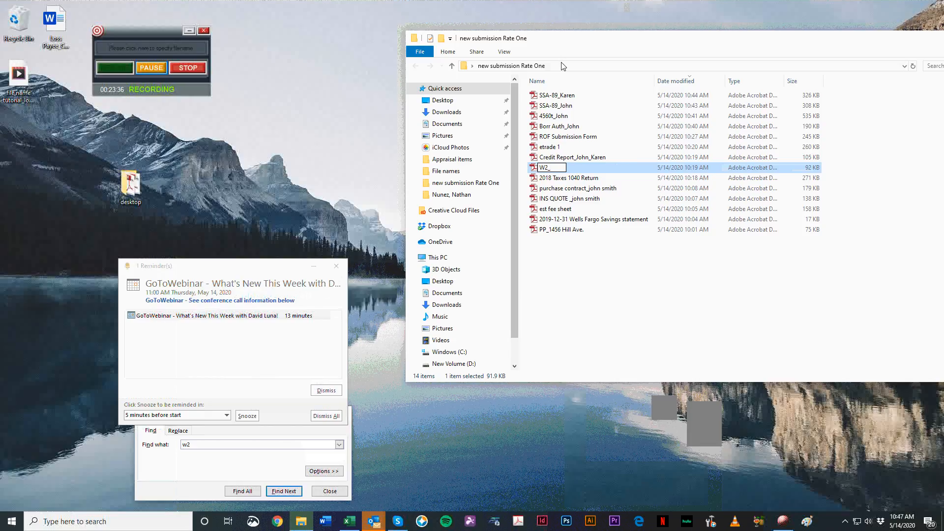
text(2019_John)
key(Return)
click(349, 521)
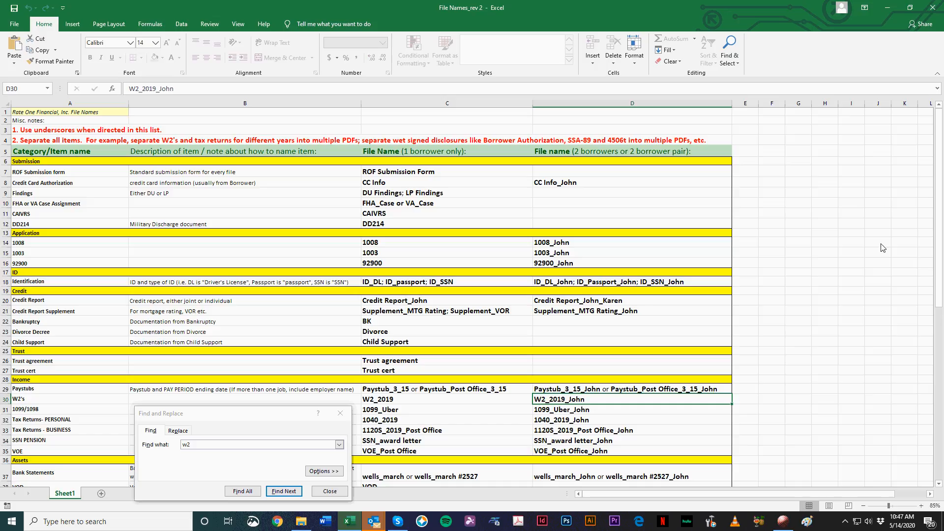
click(889, 7)
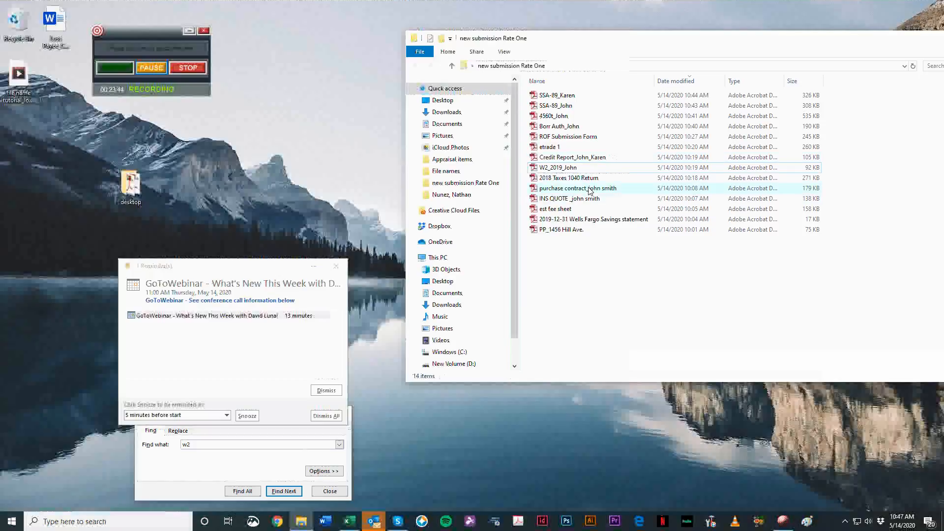
Step: Open the 2018 Taxes 1040 Return PDF from the submission folder, look through its pages, and close it
click(628, 179)
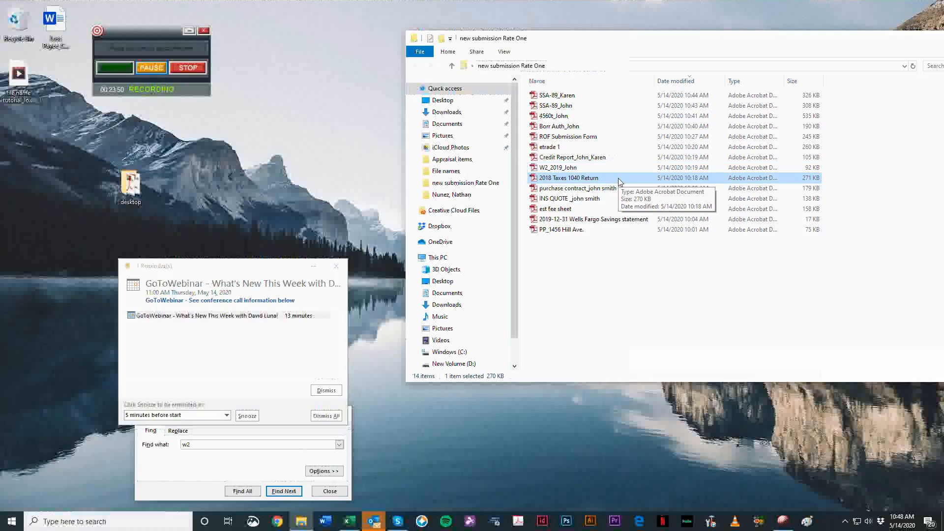
double_click(618, 181)
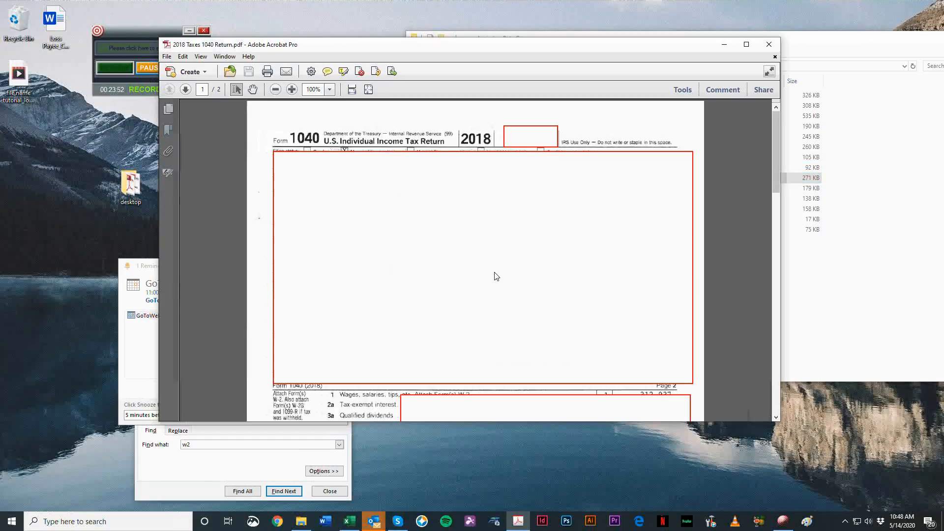
scroll(496, 277, down, 10)
scroll(600, 265, up, 1)
scroll(640, 260, down, 11)
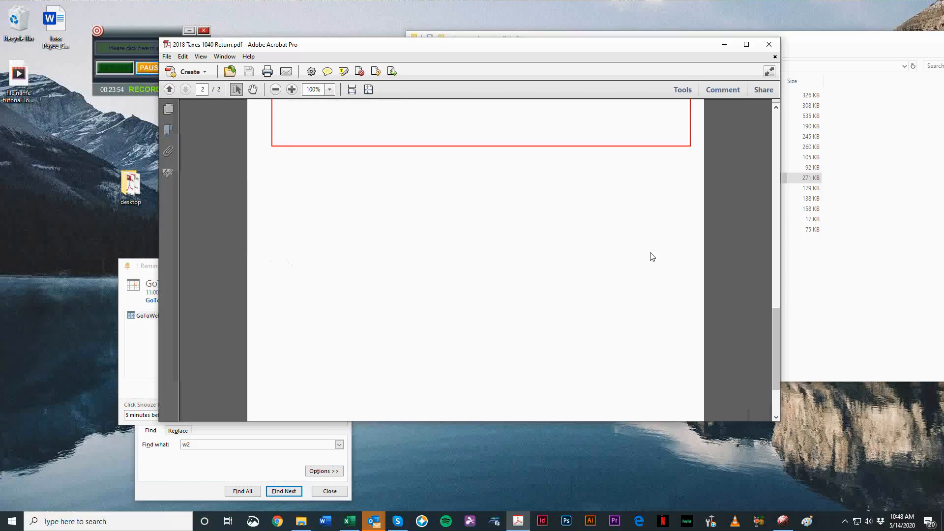
scroll(659, 245, up, 20)
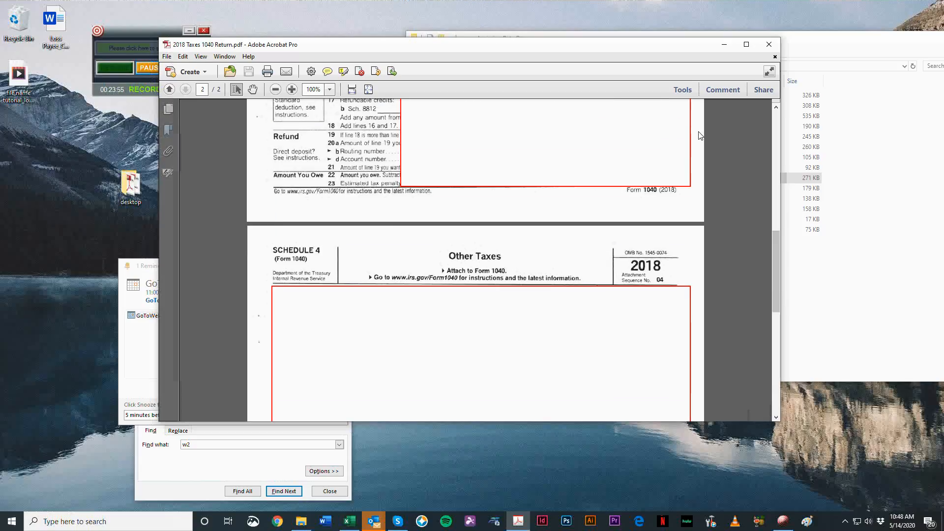
click(770, 47)
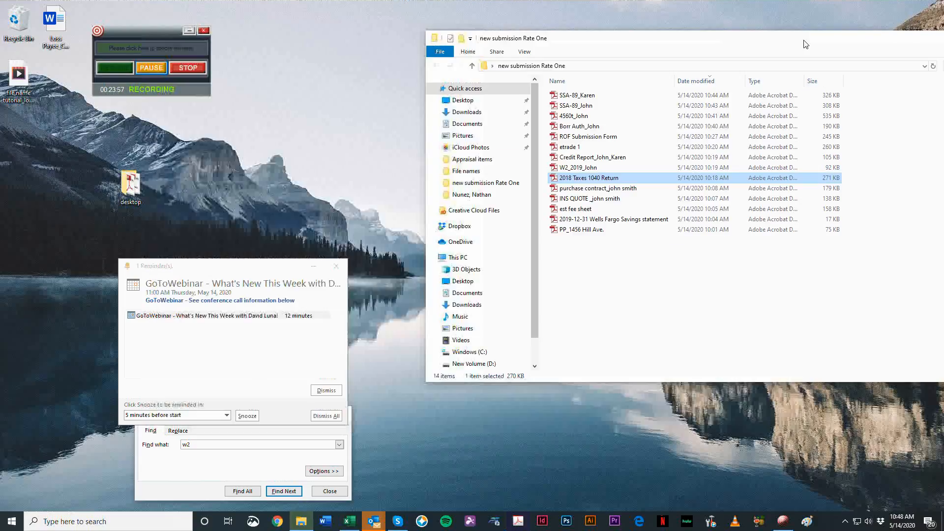
Step: Search the Excel naming workbook for tax and select the one-borrower file name for personal tax returns
drag(806, 44, 889, 55)
click(351, 529)
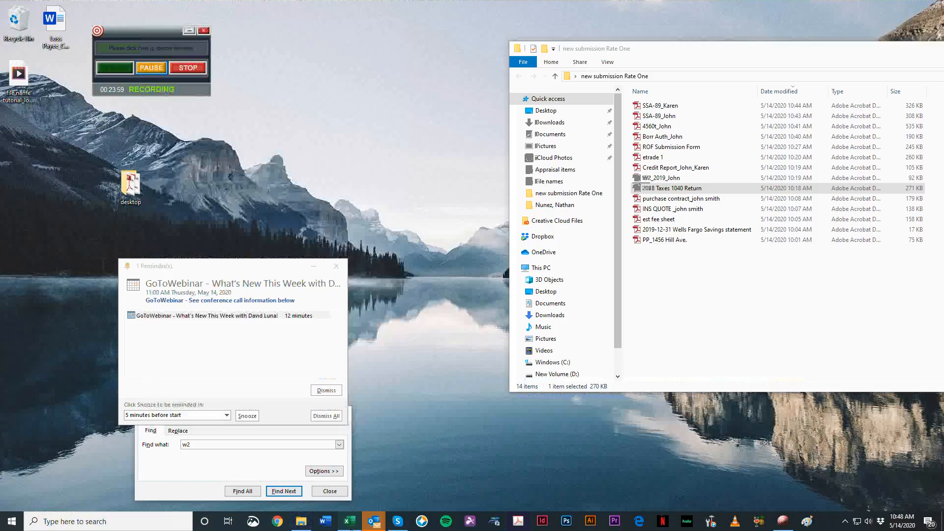
text(ta)
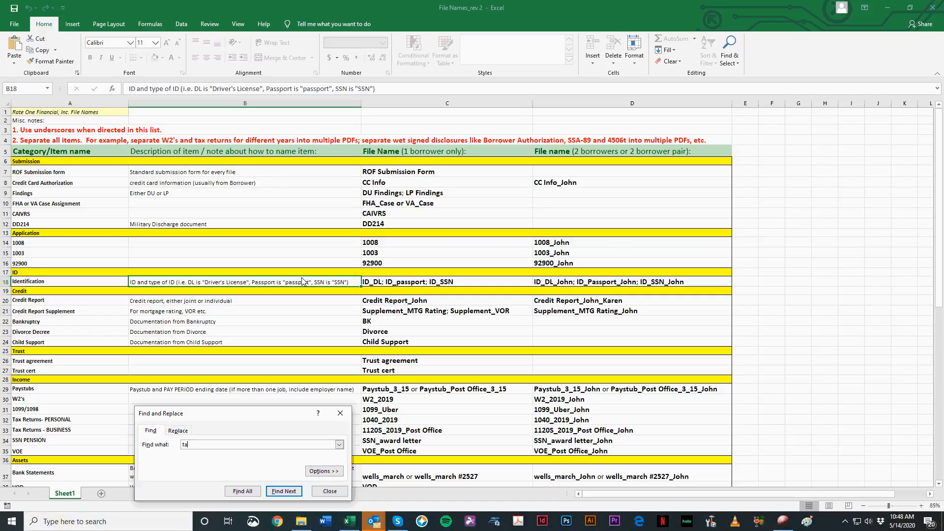
text(x)
key(Return)
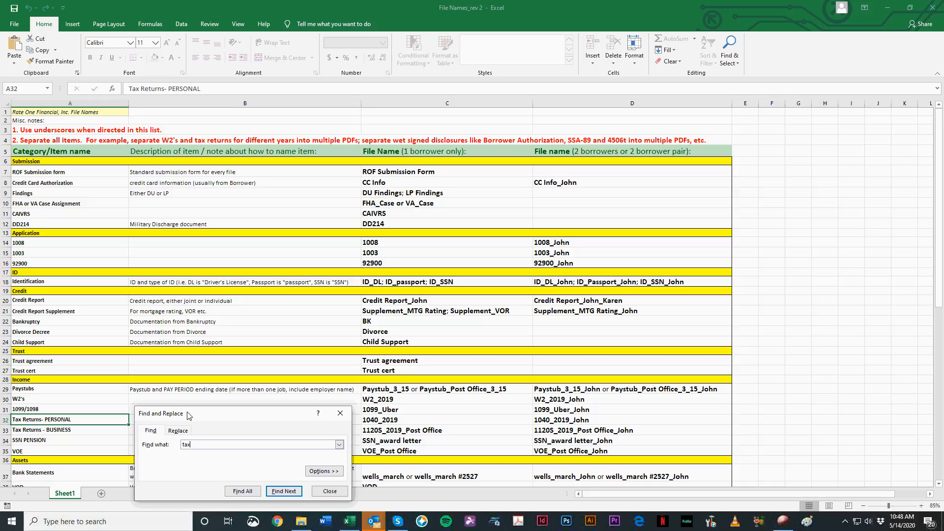
drag(187, 415, 171, 462)
click(415, 422)
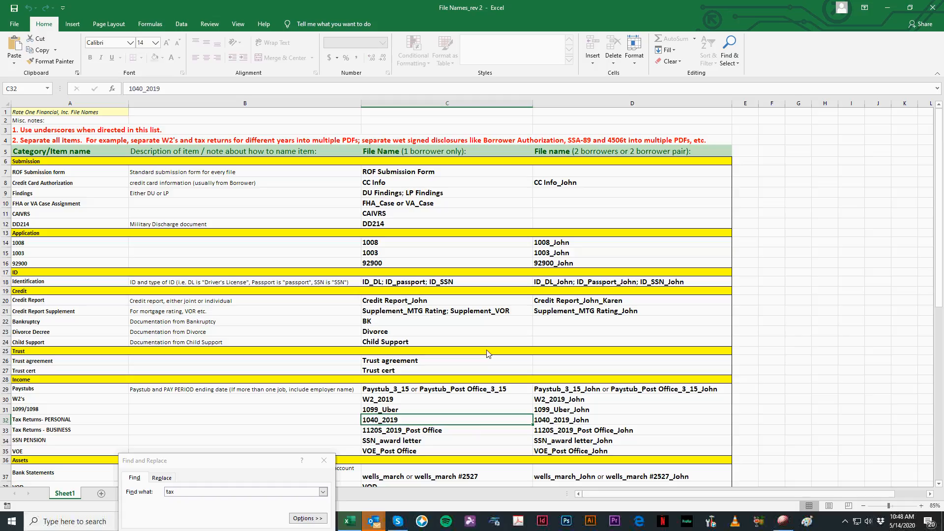
Step: Review the two-borrower column and compare the file names for personal tax returns, business tax returns, and SSN pension
click(600, 100)
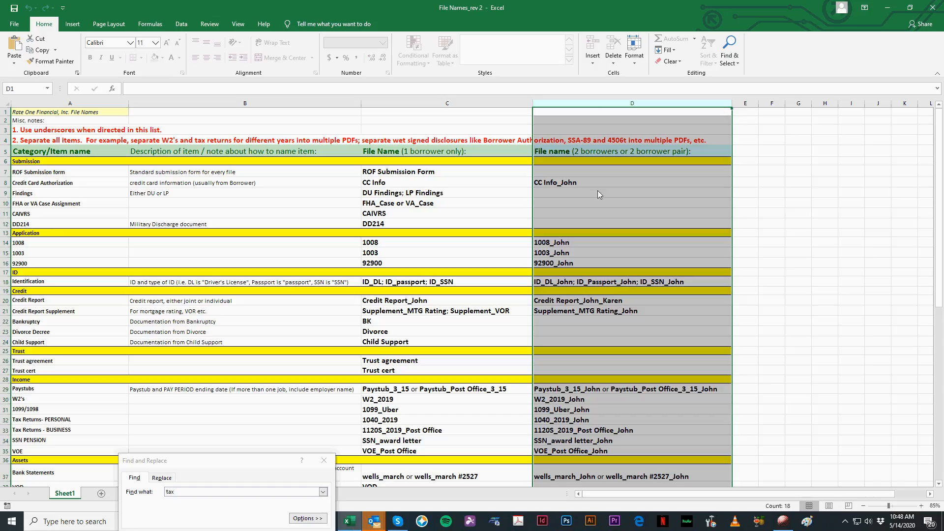
click(582, 427)
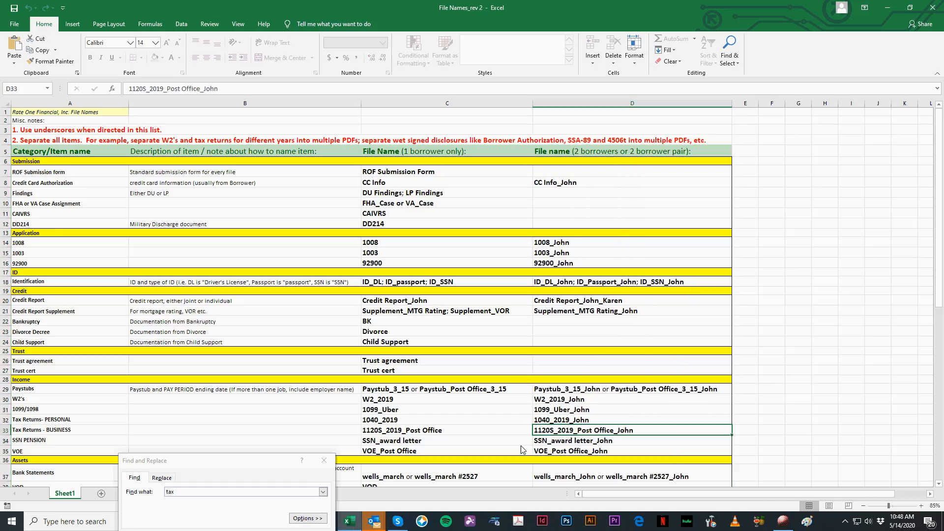
click(443, 431)
click(431, 419)
click(430, 431)
click(431, 443)
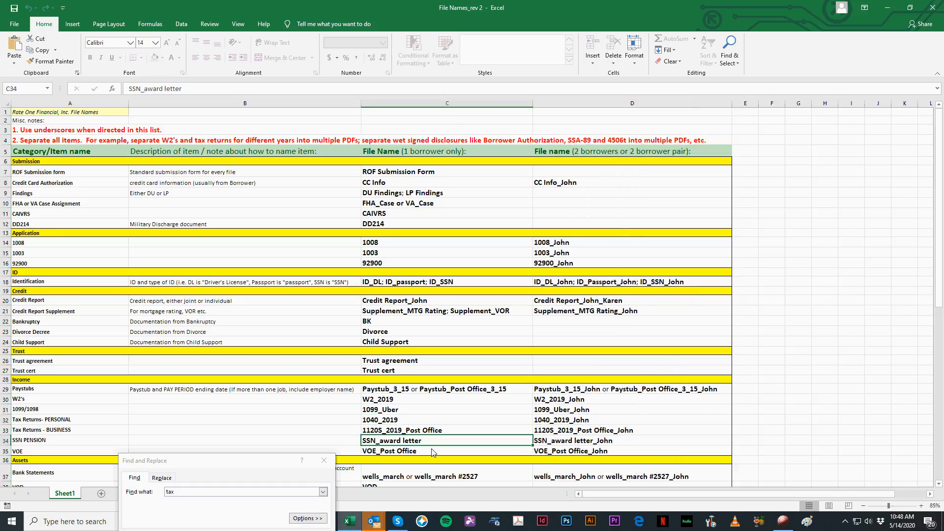
click(443, 431)
click(452, 424)
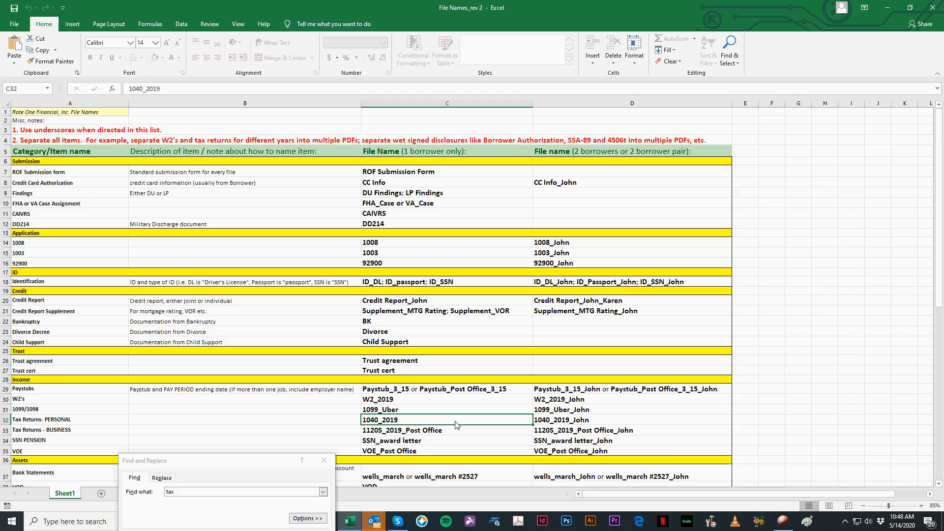
Step: Compare the two-borrower column with the one-borrower file names for business tax returns, 1099/1098, and W2's
click(612, 104)
click(597, 150)
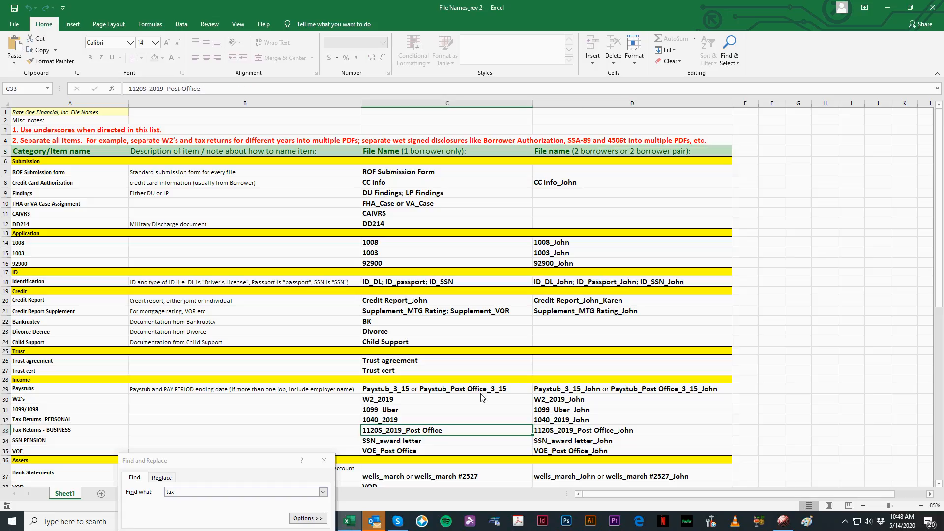
click(580, 106)
click(421, 407)
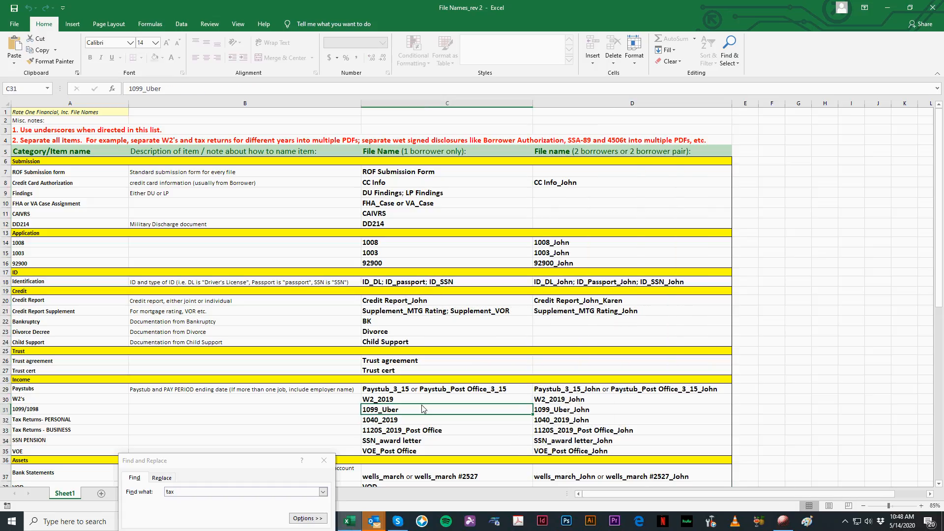
click(412, 431)
key(Up)
key(Up)
key(Up)
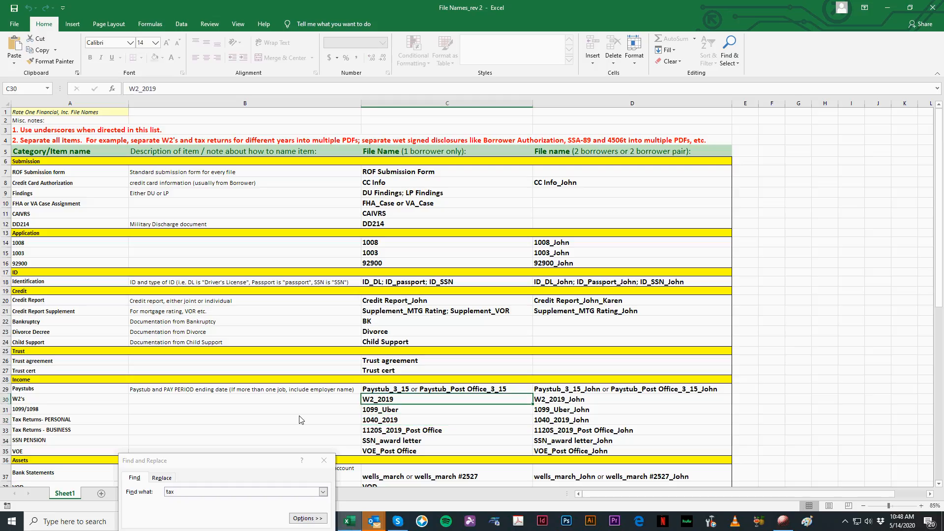
Step: Examine the 1099/1098 and personal tax return rows against the one-borrower column, and restore the workbook to a smaller window
click(9, 409)
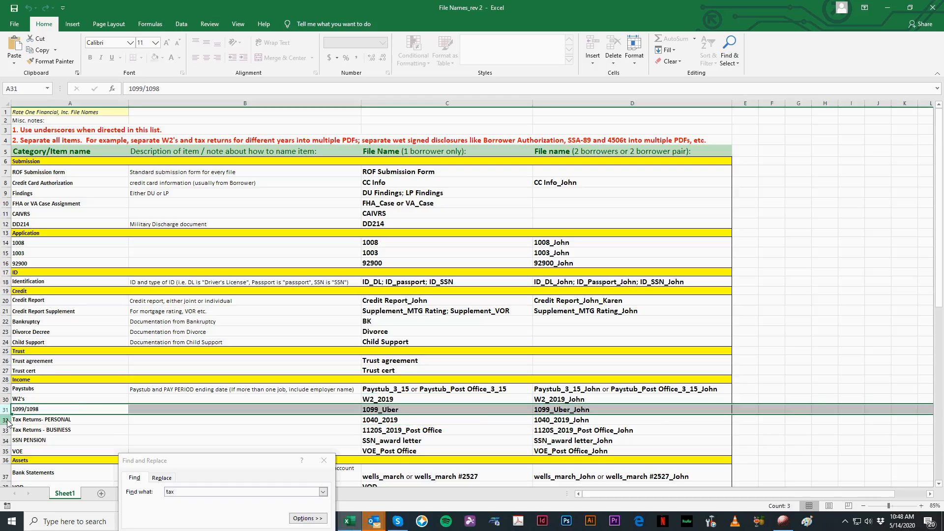
click(8, 419)
click(420, 422)
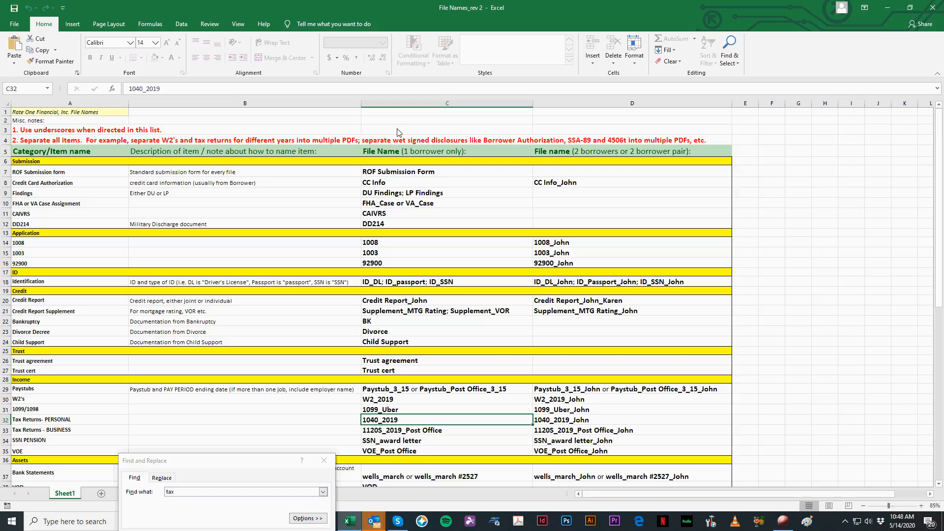
click(398, 154)
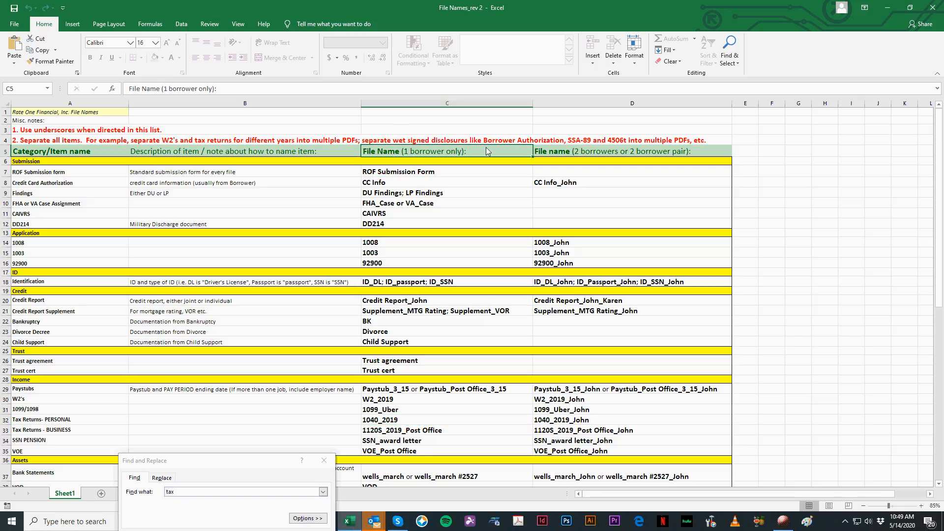
click(467, 104)
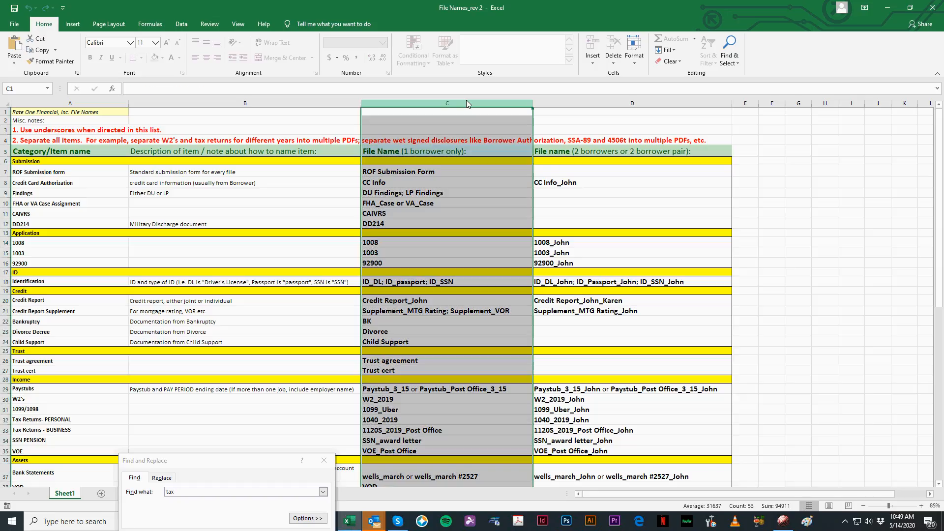
click(418, 150)
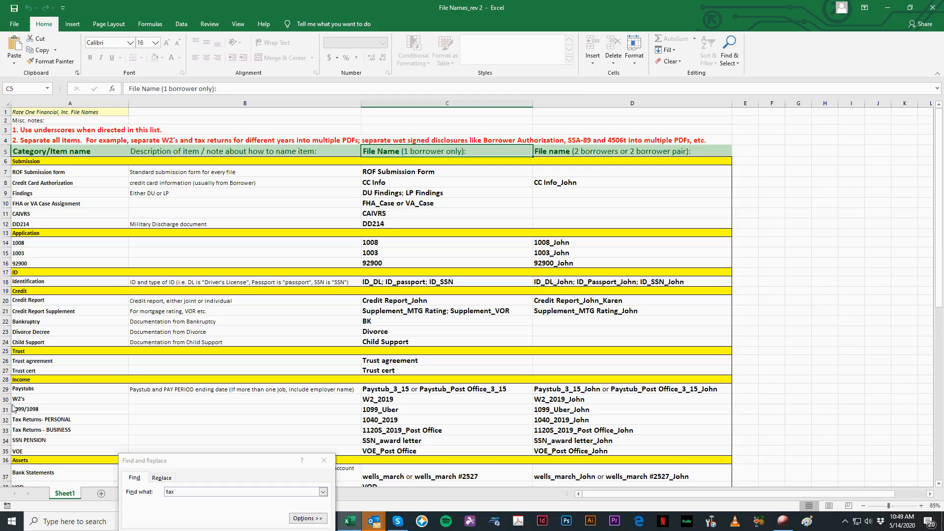
click(8, 421)
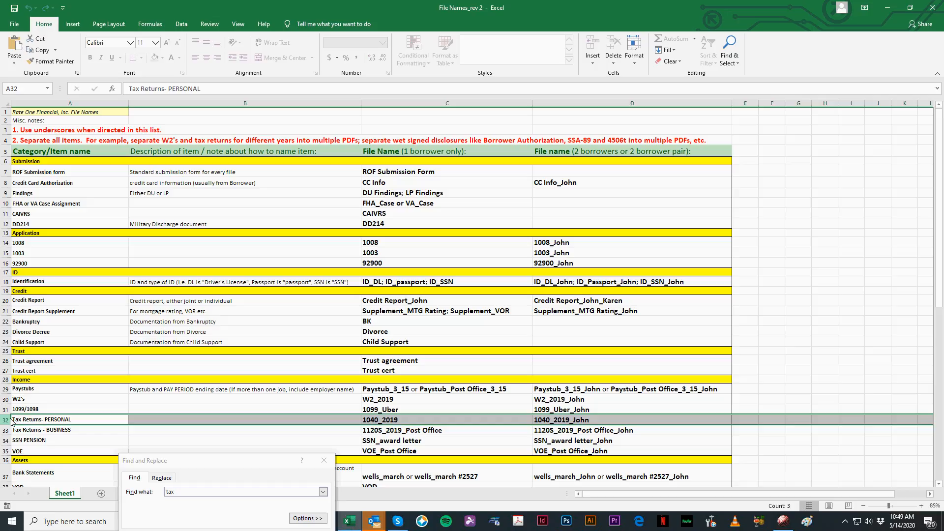
click(426, 424)
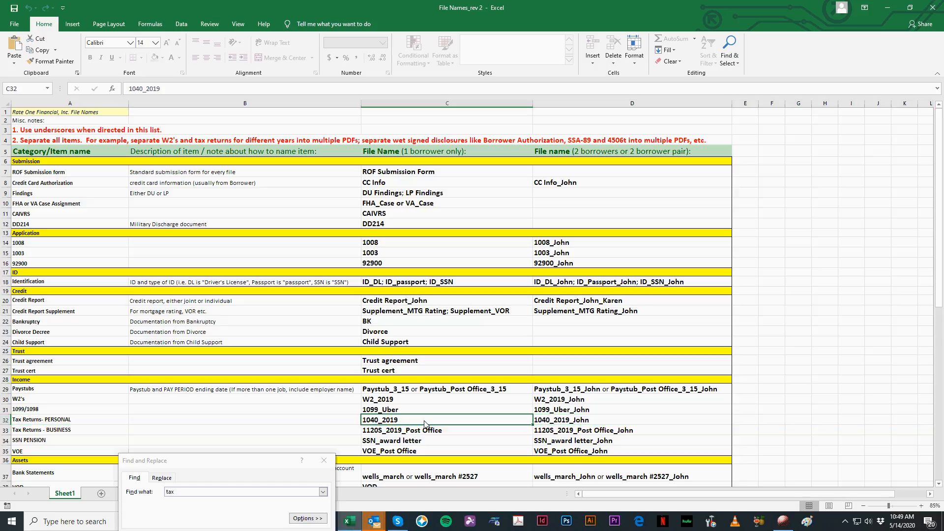
double_click(744, 8)
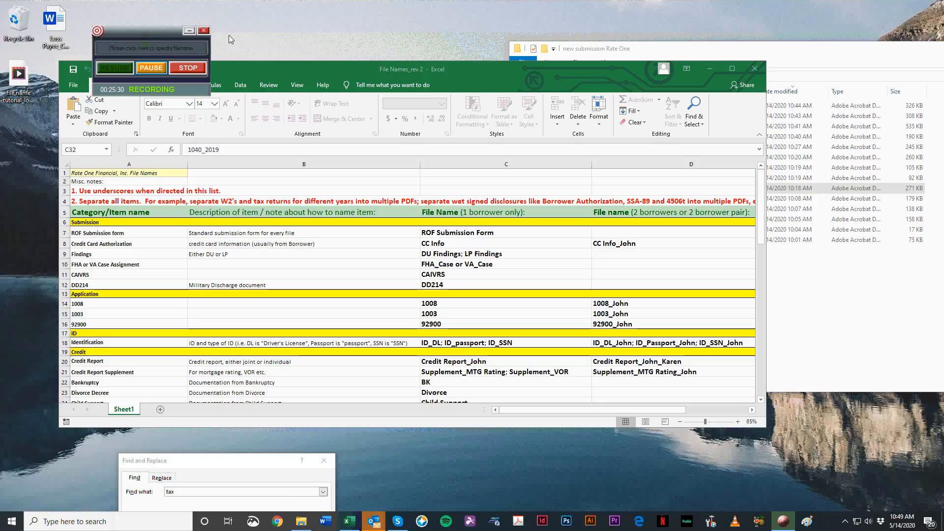
Step: Maximize the File Names_rev 2 workbook and highlight the one-borrower and two-borrower file name headings
click(709, 67)
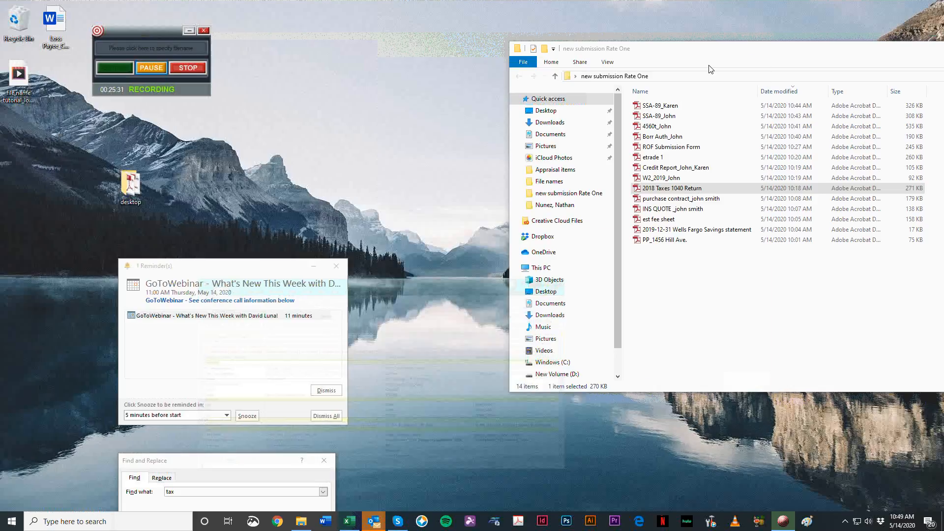
click(349, 521)
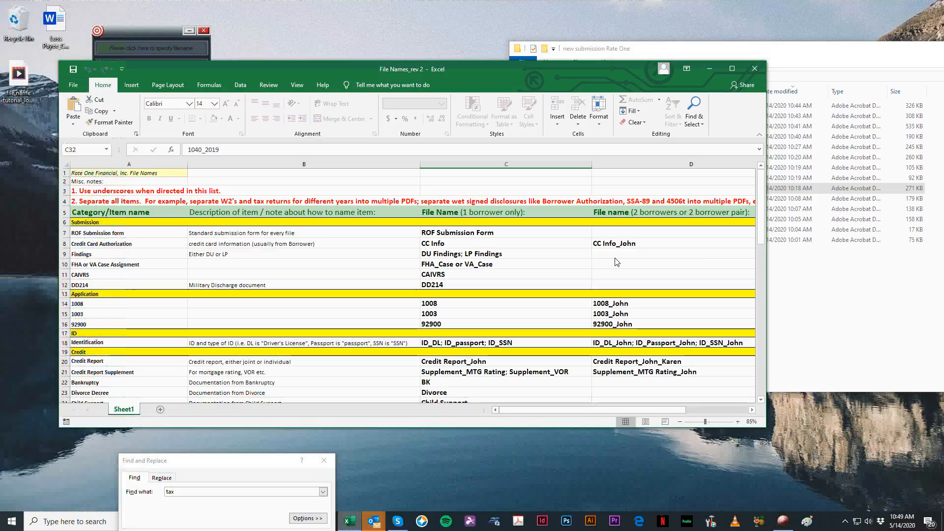
click(731, 65)
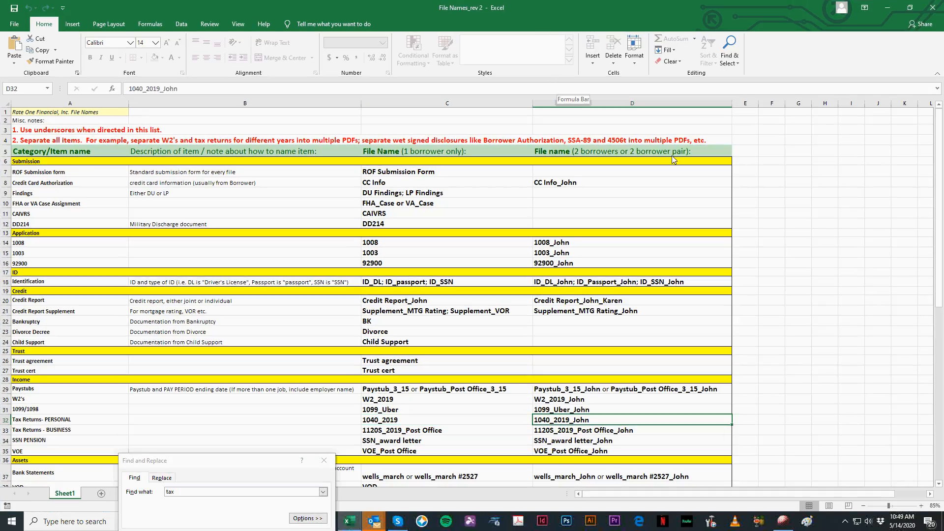
drag(377, 155, 624, 149)
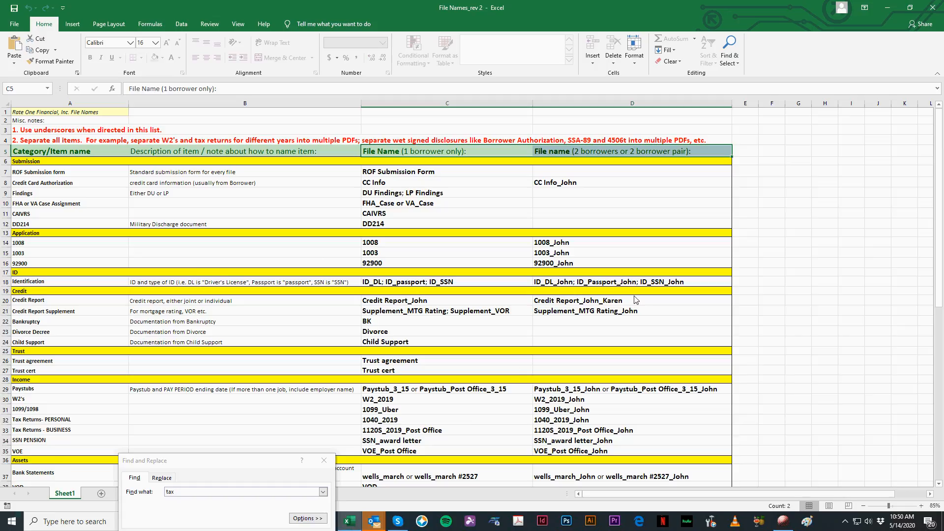
Step: Find the personal tax returns row in the naming list, highlight the whole row, and minimize the workbook
scroll(787, 344, down, 2)
scroll(823, 341, down, 1)
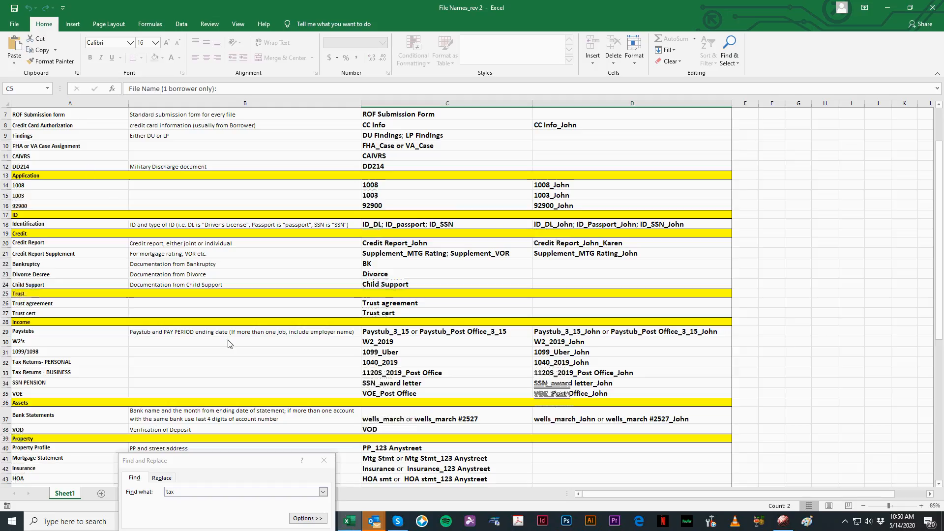
scroll(291, 294, down, 2)
scroll(291, 293, up, 3)
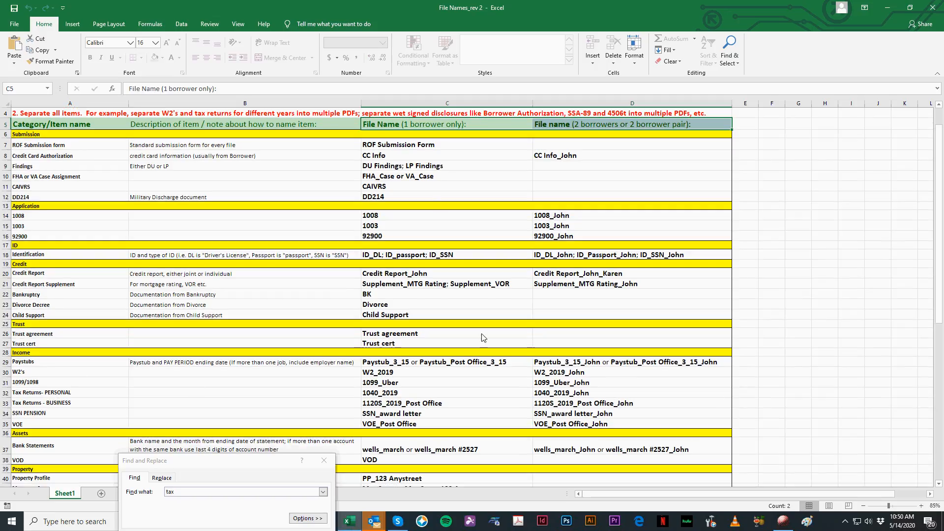
click(405, 315)
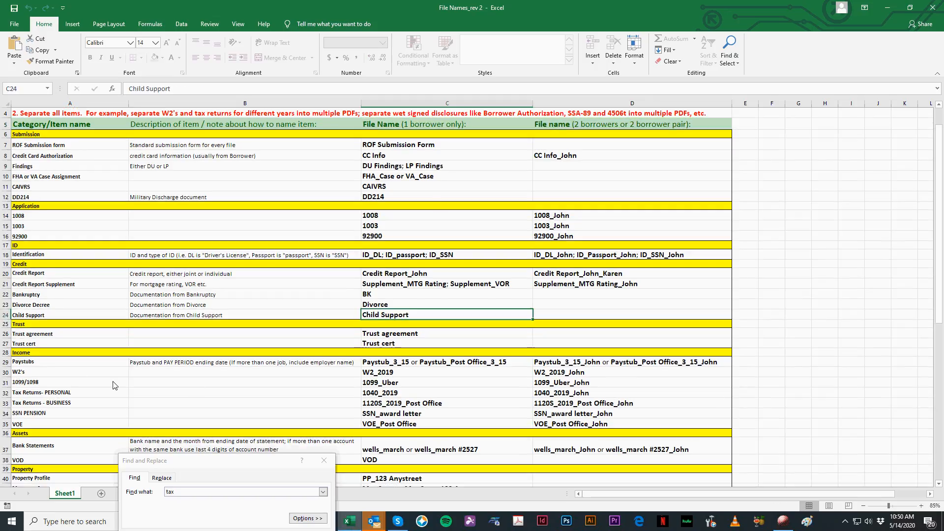
scroll(621, 302, down, 1)
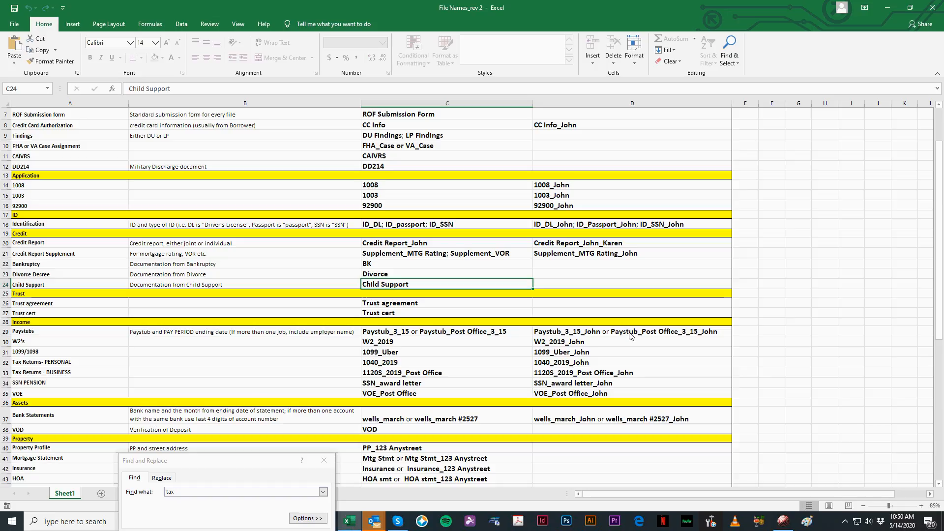
click(5, 363)
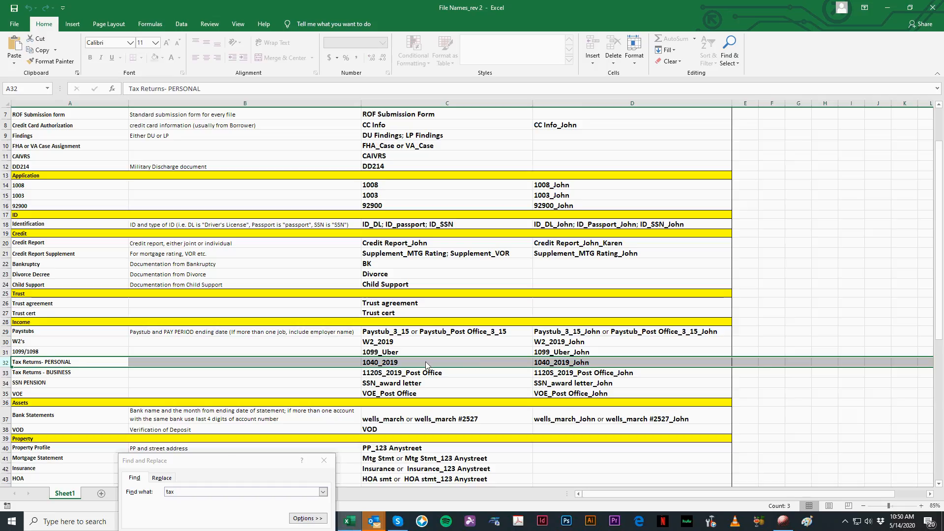
click(887, 8)
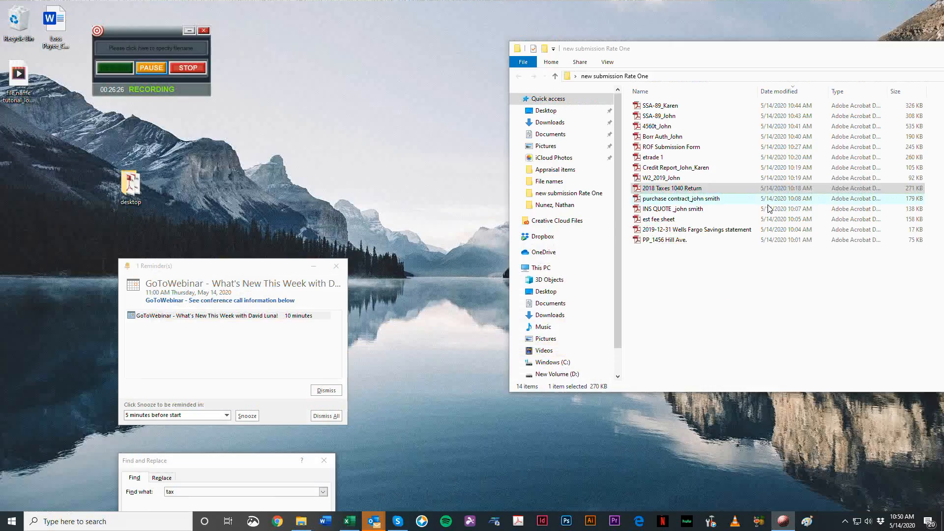
Step: Rename the 2018 Taxes 1040 Return file in the submission folder as 1040_2018
click(689, 198)
click(686, 189)
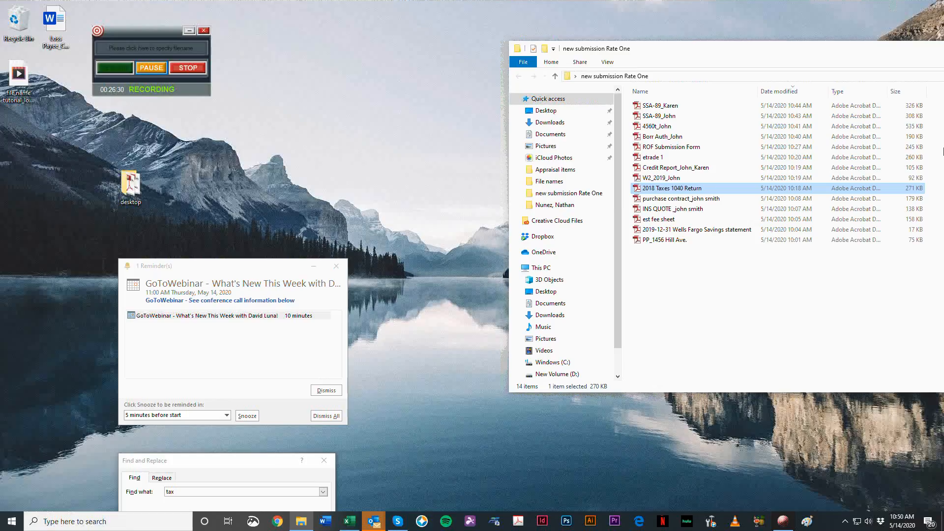
key(F2)
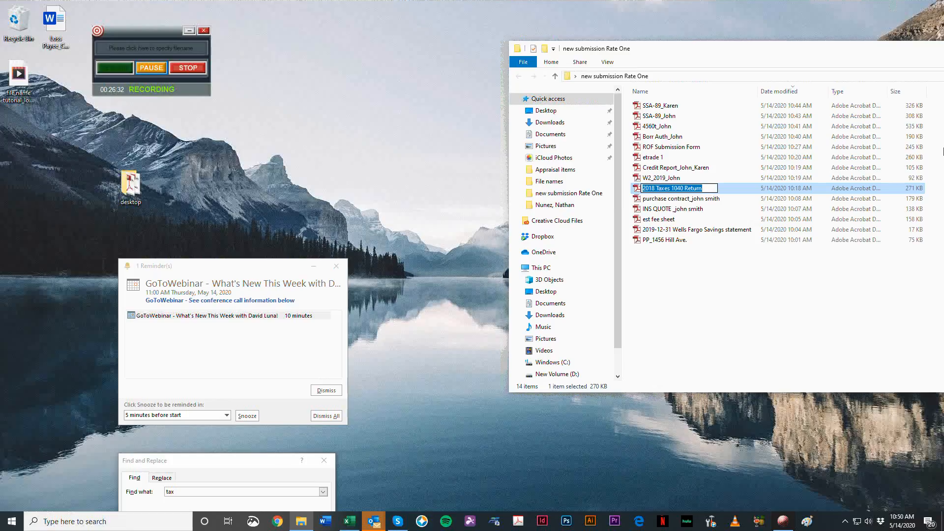
text(1040_2018)
key(Return)
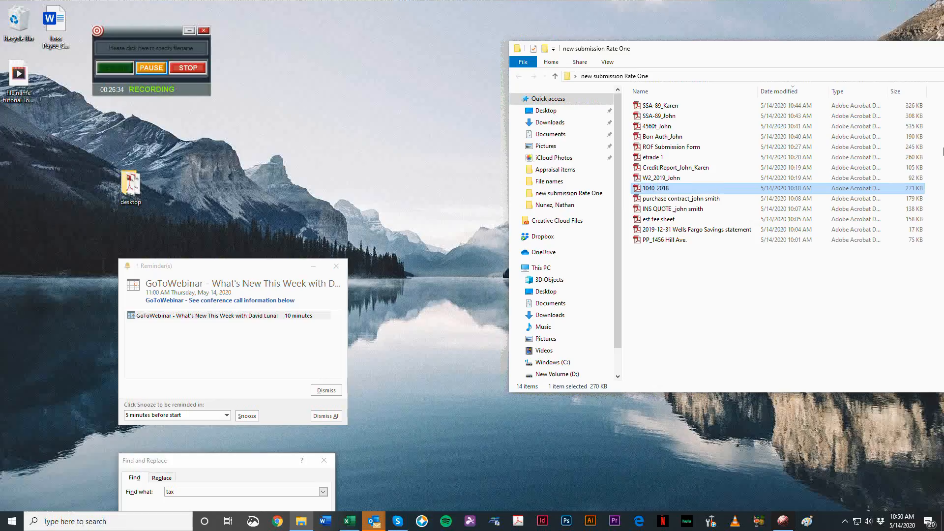
Step: Open the 1040_2018 PDF, check both of its pages, and close it
key(Return)
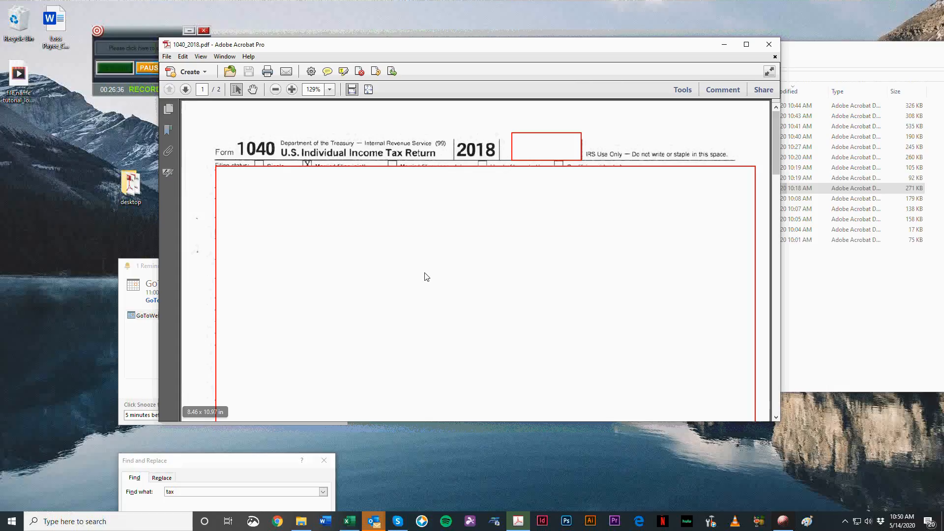
scroll(345, 190, down, 10)
scroll(399, 258, down, 9)
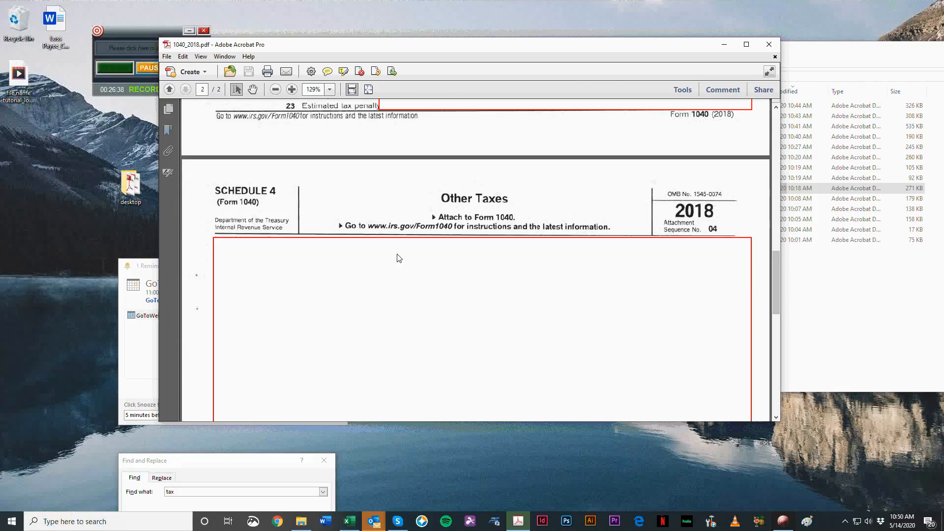
scroll(403, 259, down, 4)
scroll(396, 322, up, 10)
scroll(344, 264, up, 4)
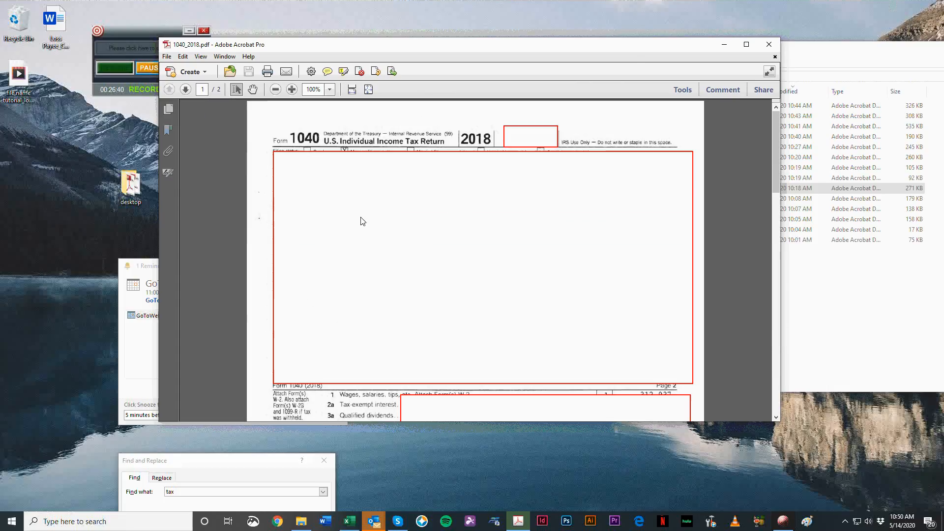
click(770, 43)
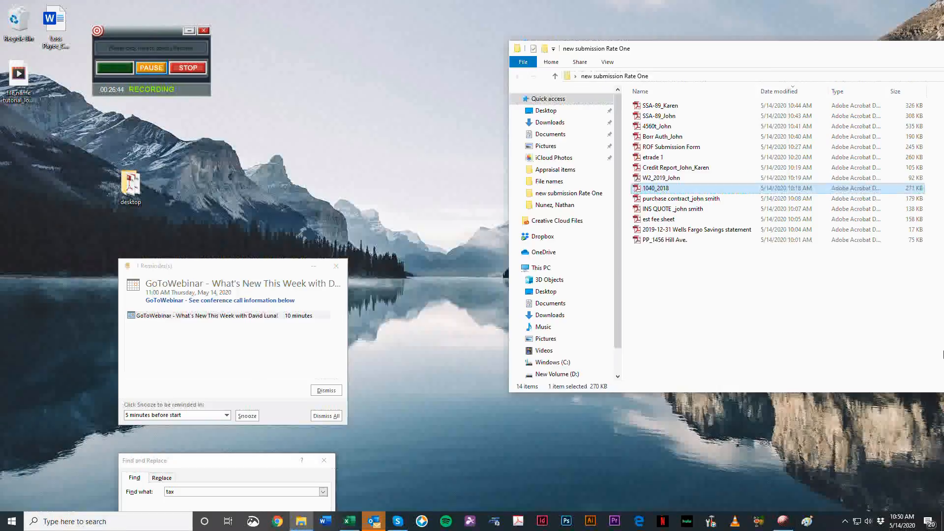
Step: Append both borrowers' first names to the 1040_2018 file name, separated by underscores
key(F2)
key(End)
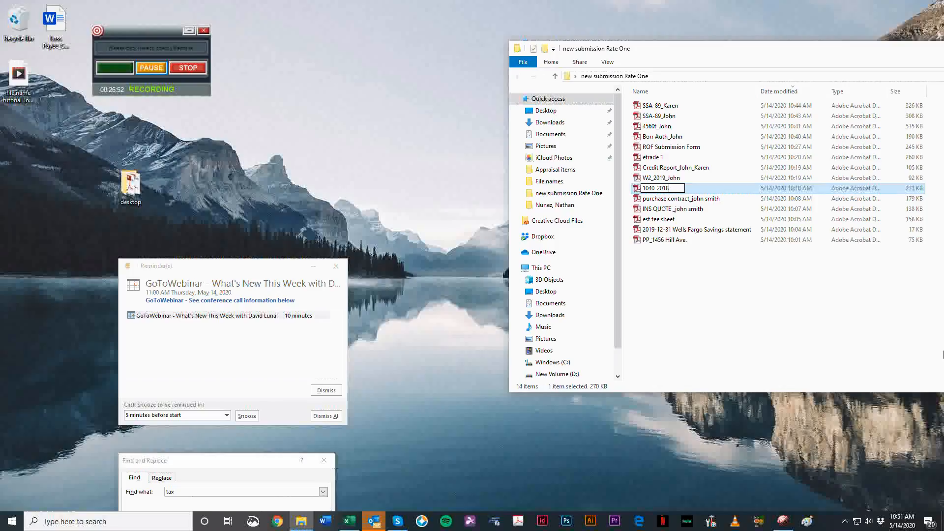
text(John_Karen)
key(Return)
Step: Duplicate the joint 1040 return and rename the copy as 1040_2018 followed by another borrower's first name
key(ctrl+c)
key(ctrl+v)
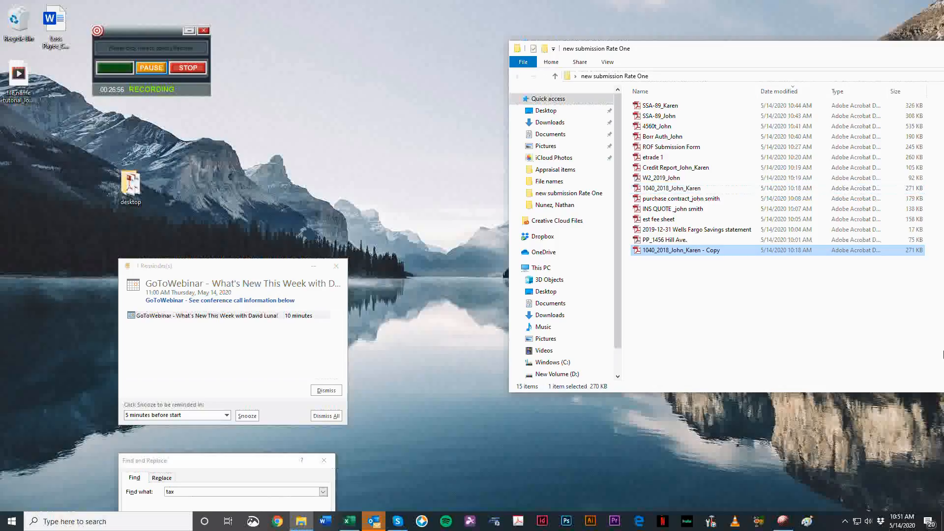
key(F2)
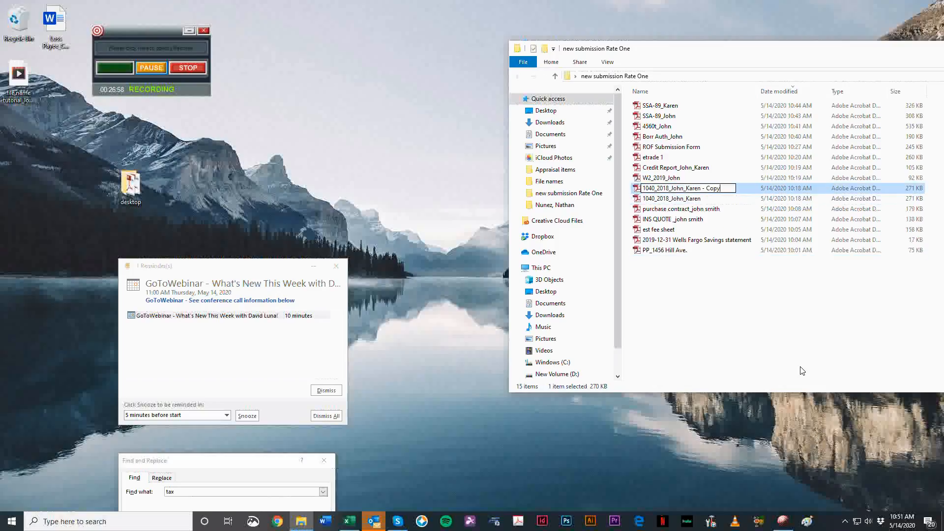
key(shift+End)
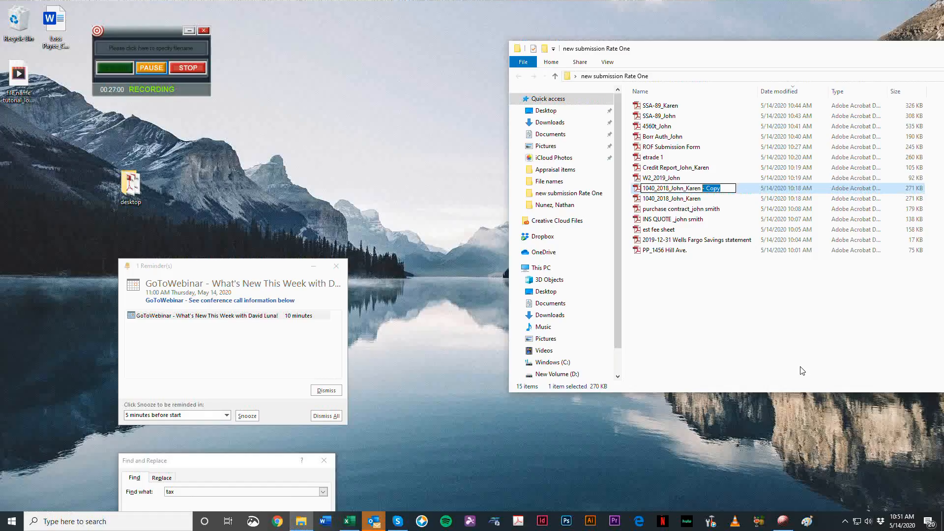
key(BackSpace)
key(BackSpace)
key(BackSpace)
key(BackSpace)
key(BackSpace)
key(BackSpace)
key(BackSpace)
key(BackSpace)
key(BackSpace)
key(BackSpace)
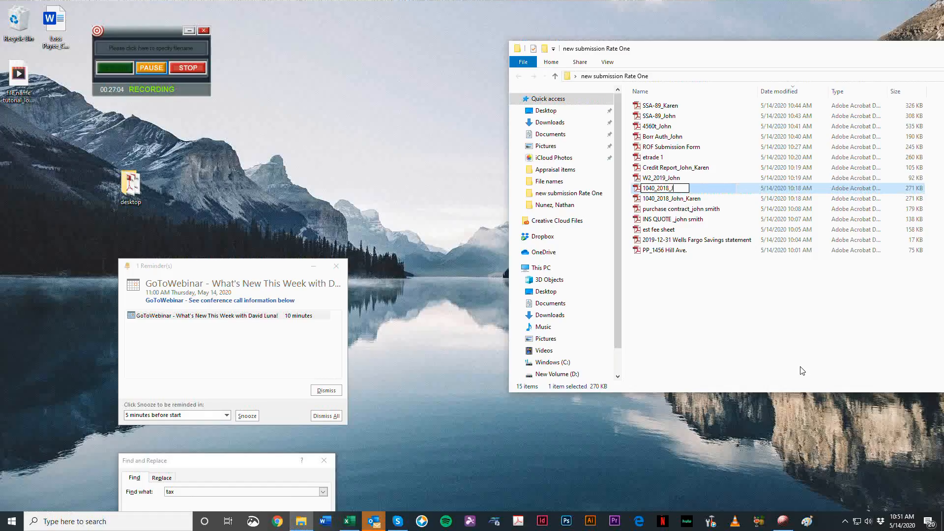
text(oseph)
key(Return)
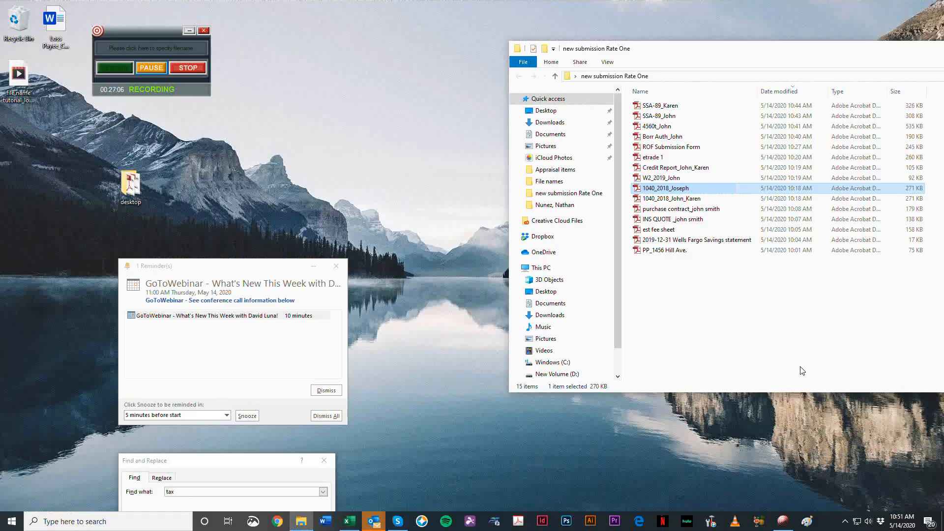
key(Down)
key(Down)
key(Up)
key(Up)
key(Up)
key(Down)
key(Down)
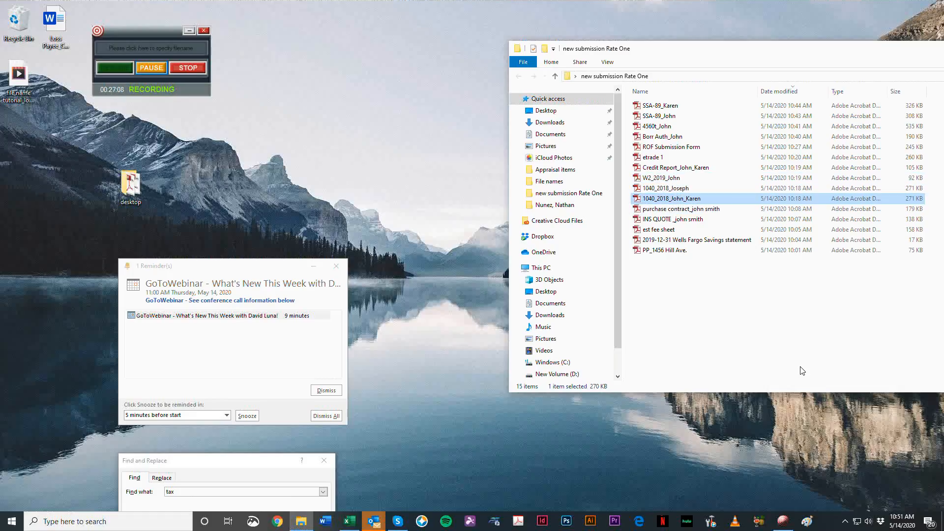
click(349, 521)
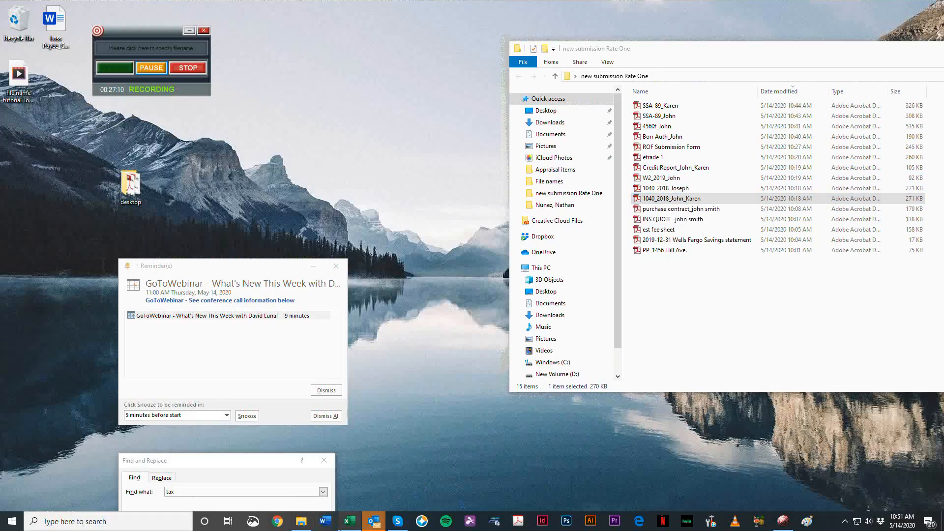
click(349, 521)
click(762, 56)
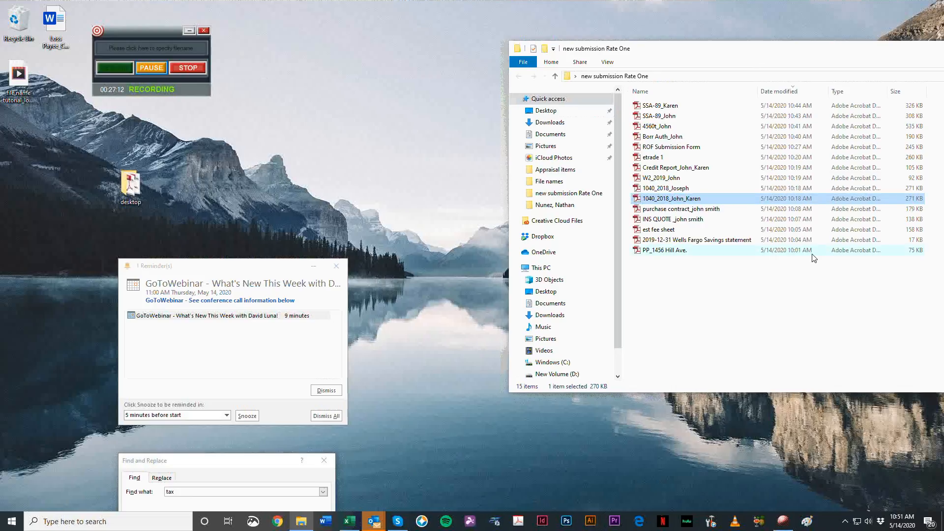
click(736, 190)
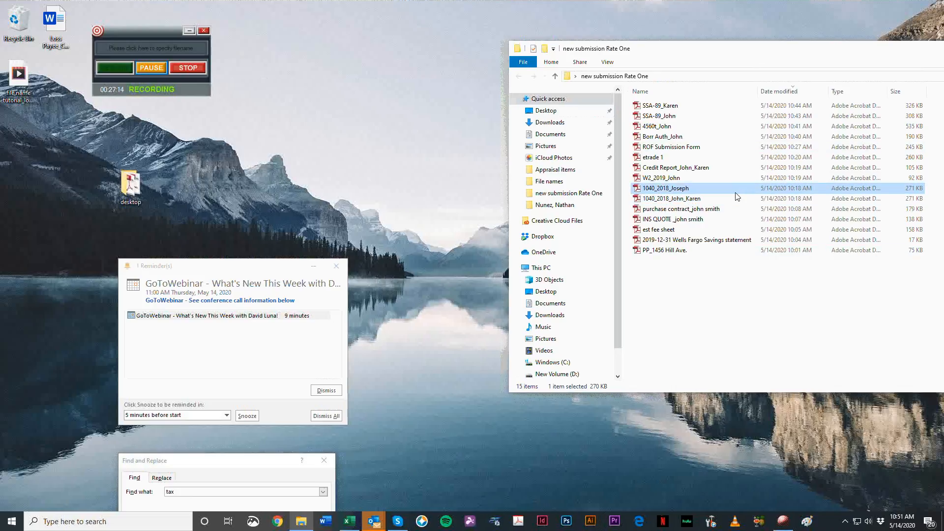
click(738, 208)
click(735, 200)
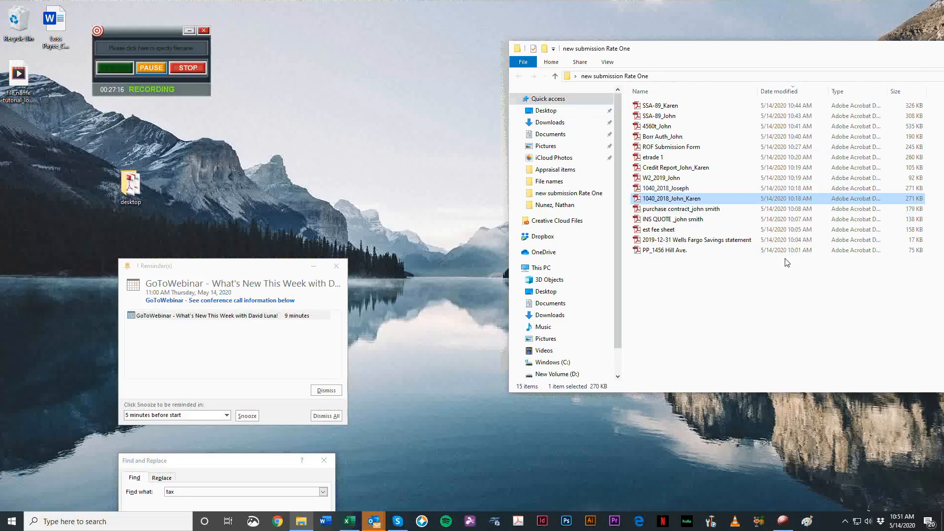
key(F2)
key(Escape)
key(Up)
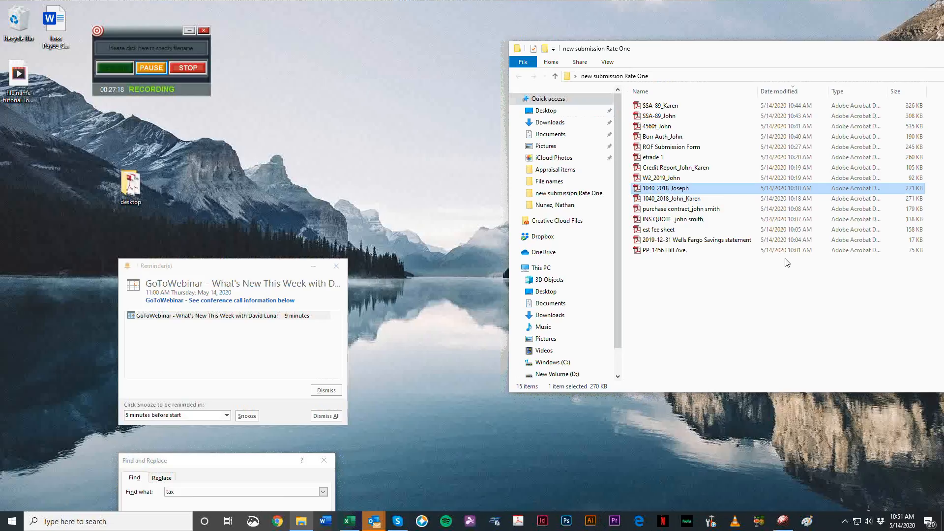
Step: Delete the duplicated 1040 return from the submission folder
key(F2)
key(End)
key(BackSpace)
key(BackSpace)
key(BackSpace)
key(BackSpace)
key(BackSpace)
key(BackSpace)
key(BackSpace)
key(Return)
key(Delete)
Step: Remove both borrowers' first names from the joint 1040 return's file name, leaving 1040_2018
key(F2)
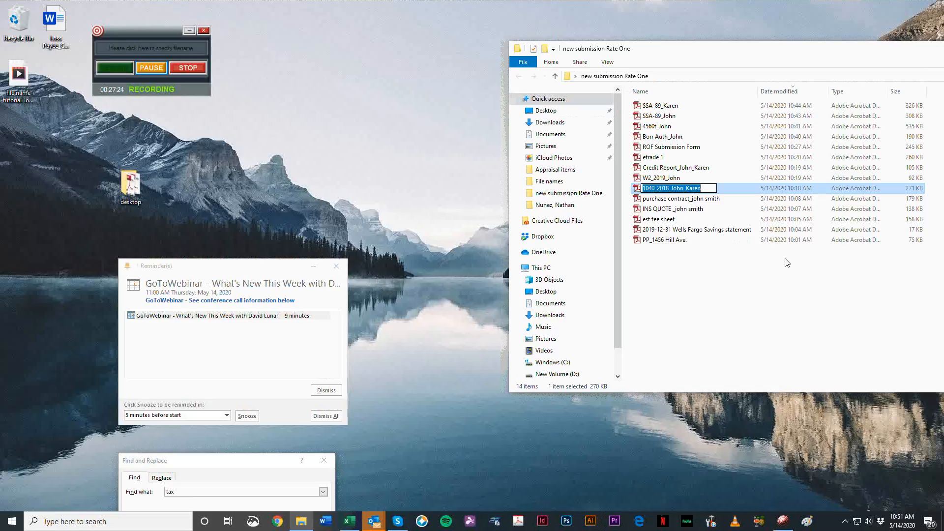
key(End)
key(BackSpace)
key(BackSpace)
key(BackSpace)
key(BackSpace)
key(BackSpace)
key(BackSpace)
key(BackSpace)
key(BackSpace)
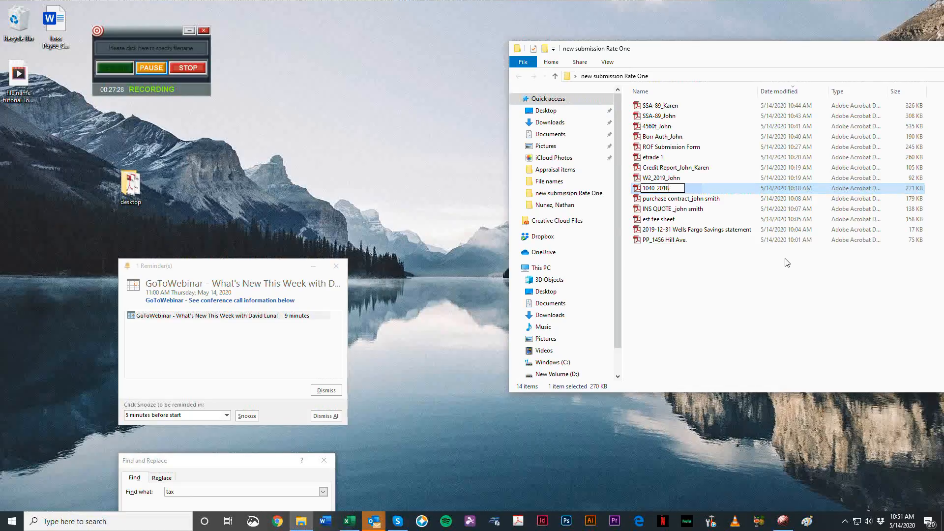
key(Return)
key(Down)
key(Down)
key(Down)
key(Up)
key(Up)
key(Up)
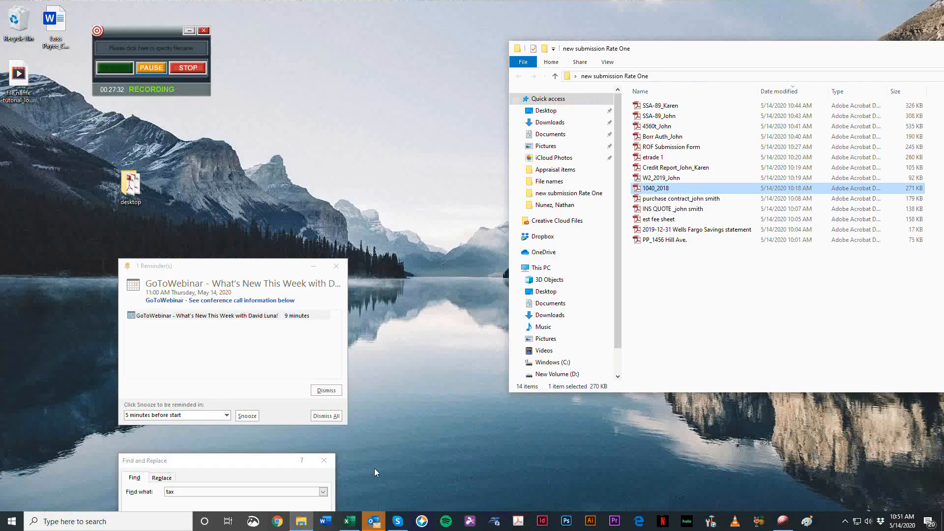
click(431, 43)
drag(120, 34, 111, 31)
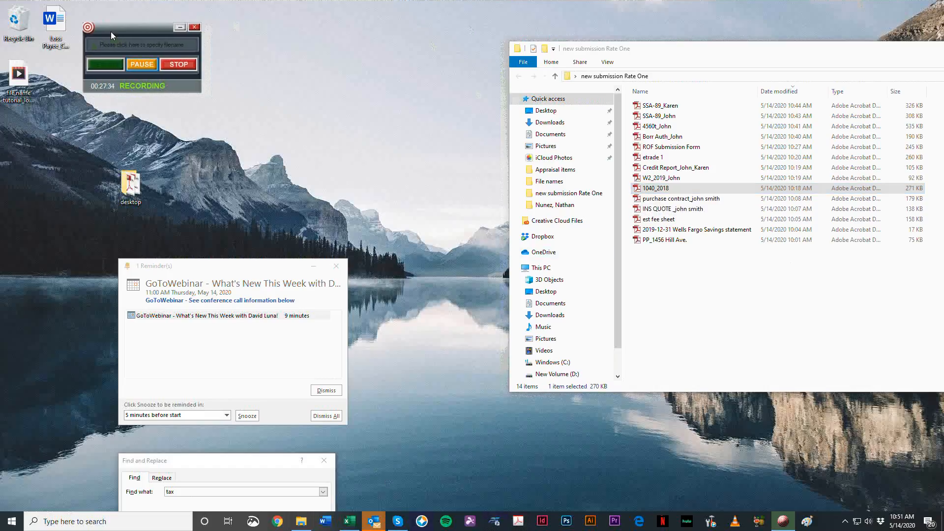
click(763, 308)
click(443, 216)
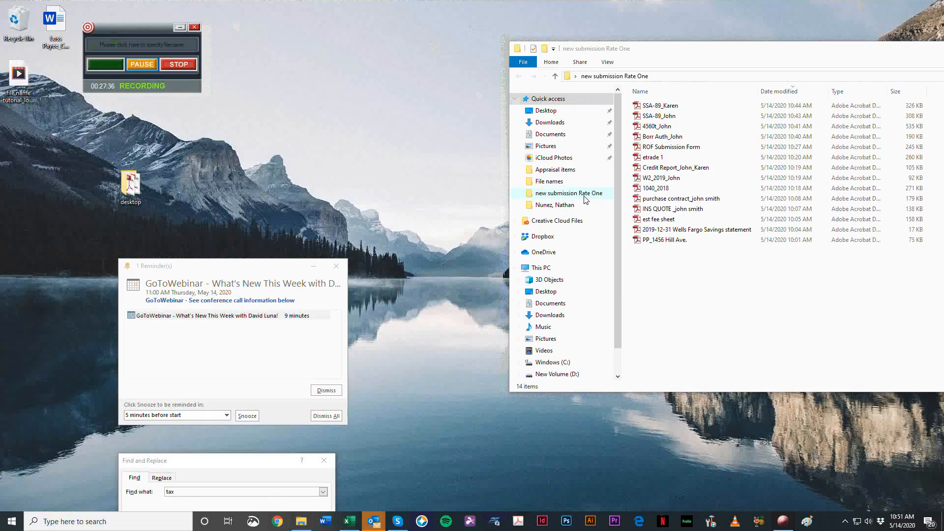
click(648, 294)
click(475, 104)
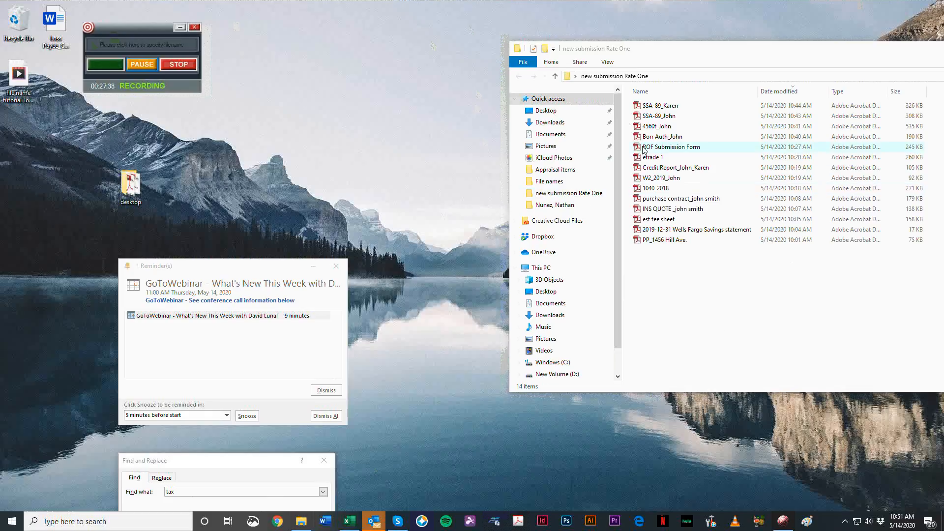
Step: Open the etrade 1 statement, examine its institution, statement period and pages, and close it
double_click(661, 157)
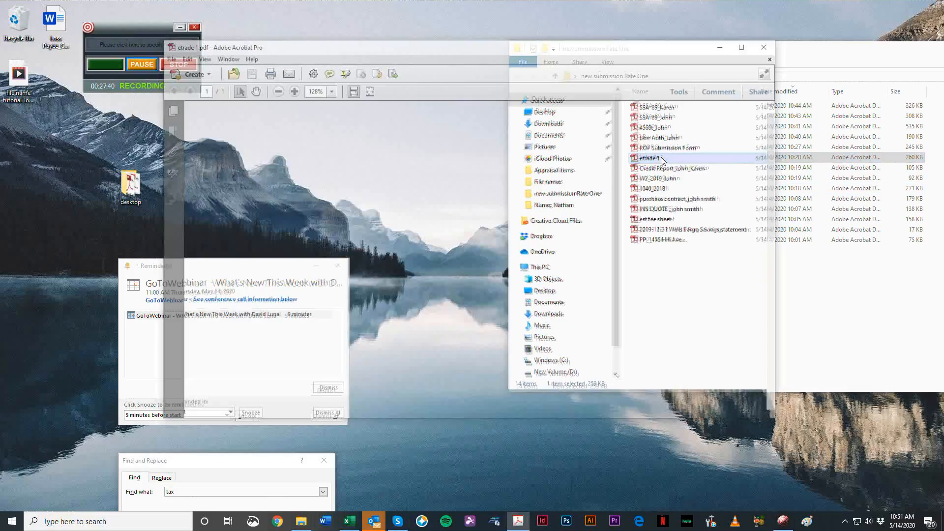
scroll(434, 254, down, 5)
scroll(436, 255, down, 2)
scroll(511, 310, up, 4)
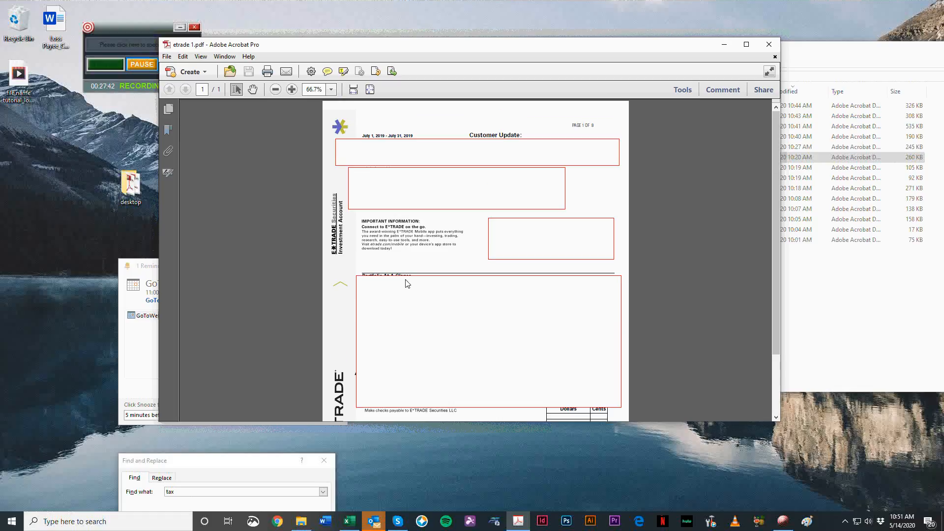
scroll(364, 240, up, 2)
scroll(593, 359, up, 2)
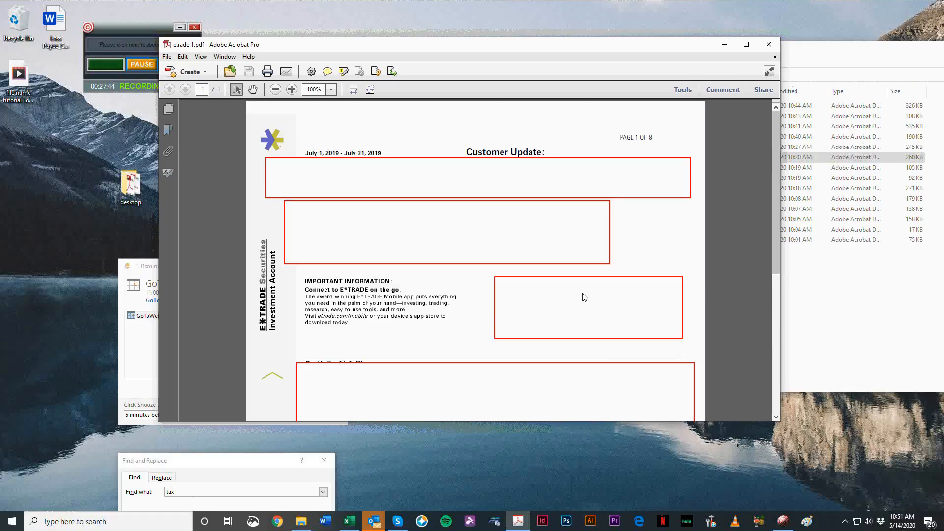
scroll(449, 211, down, 3)
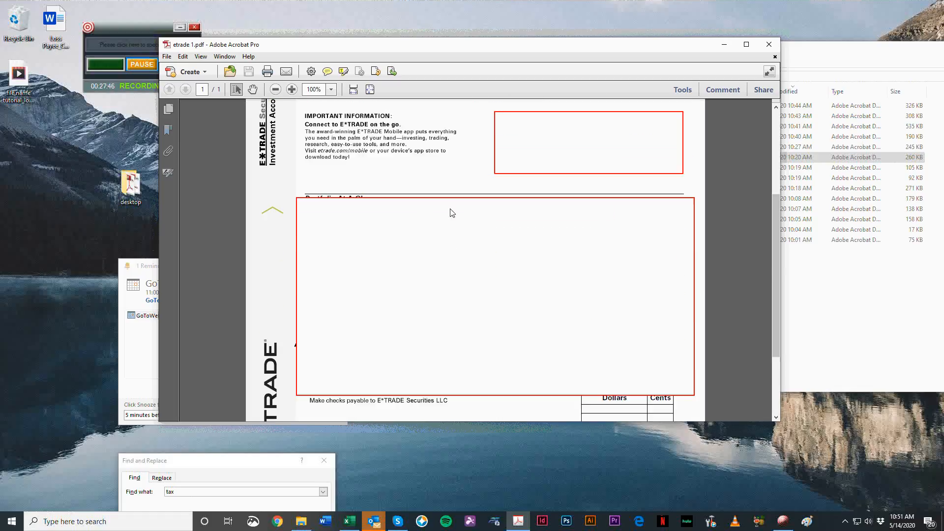
scroll(593, 250, down, 4)
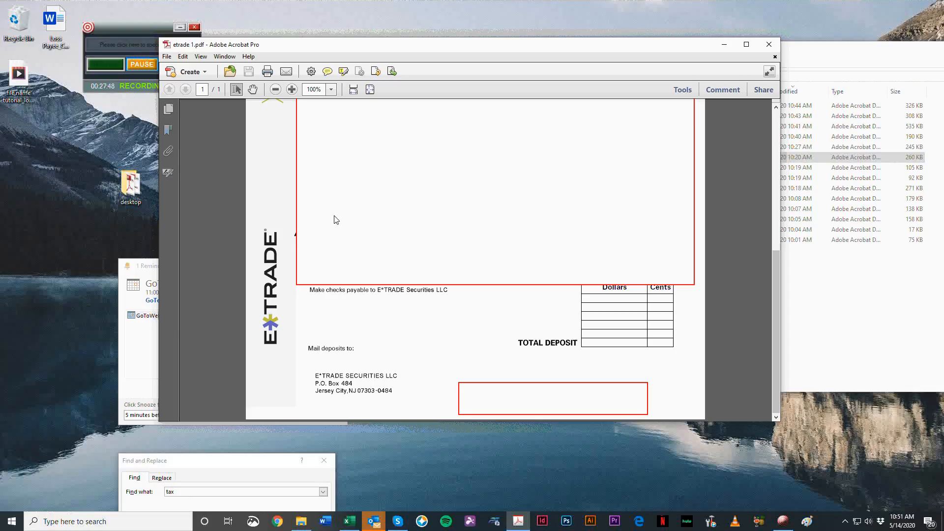
scroll(403, 312, up, 7)
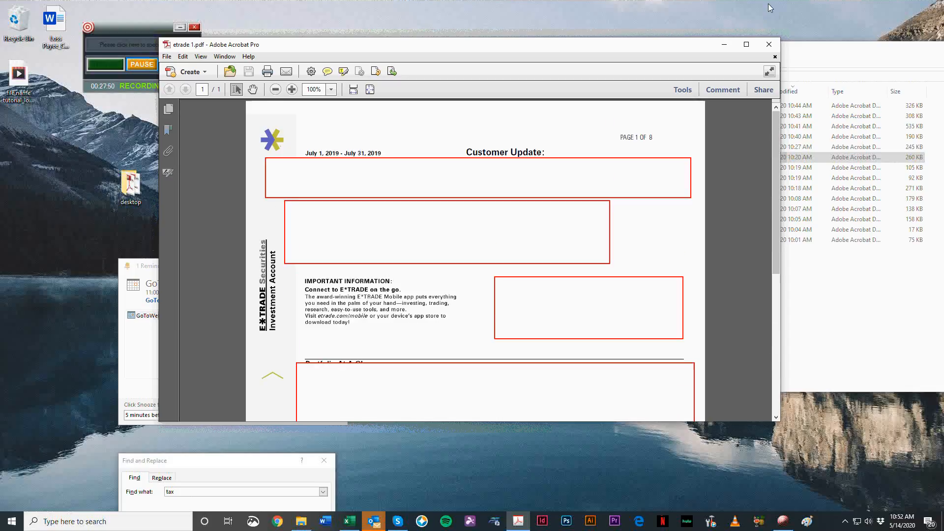
click(770, 44)
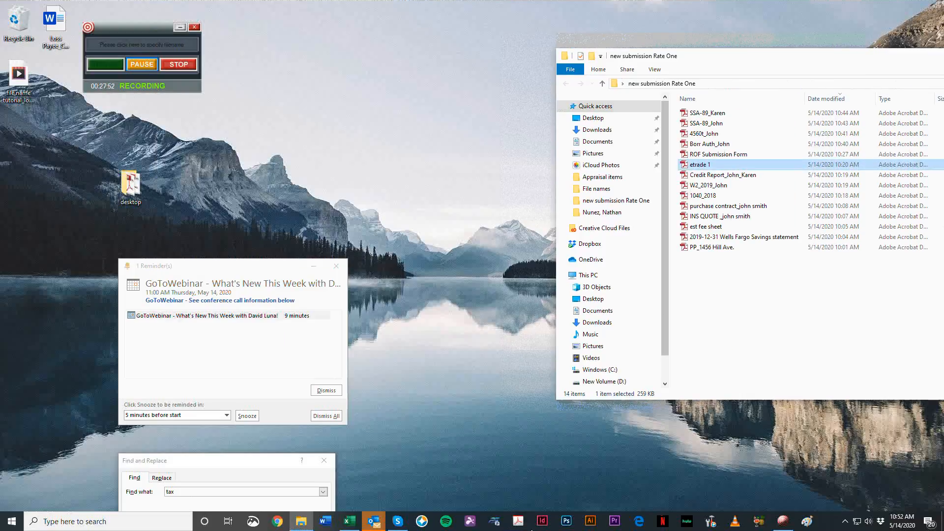
Step: Switch to the File Names_rev 2 workbook in Excel and find the Bank Statements entry under Assets
click(348, 522)
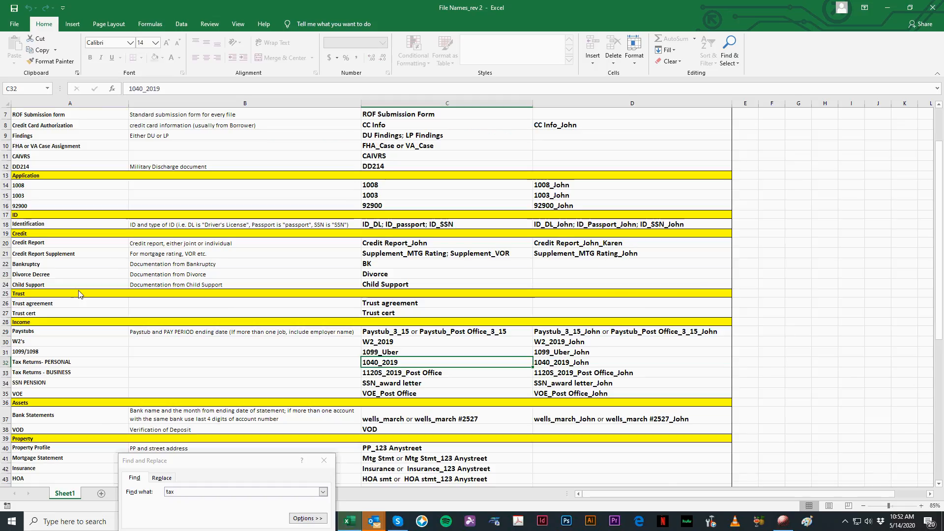
scroll(44, 331, down, 4)
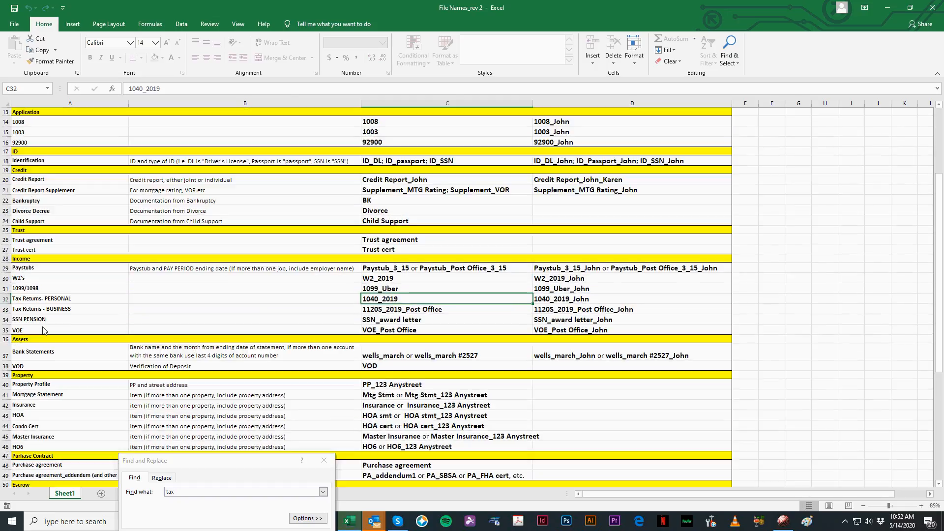
click(26, 339)
click(20, 353)
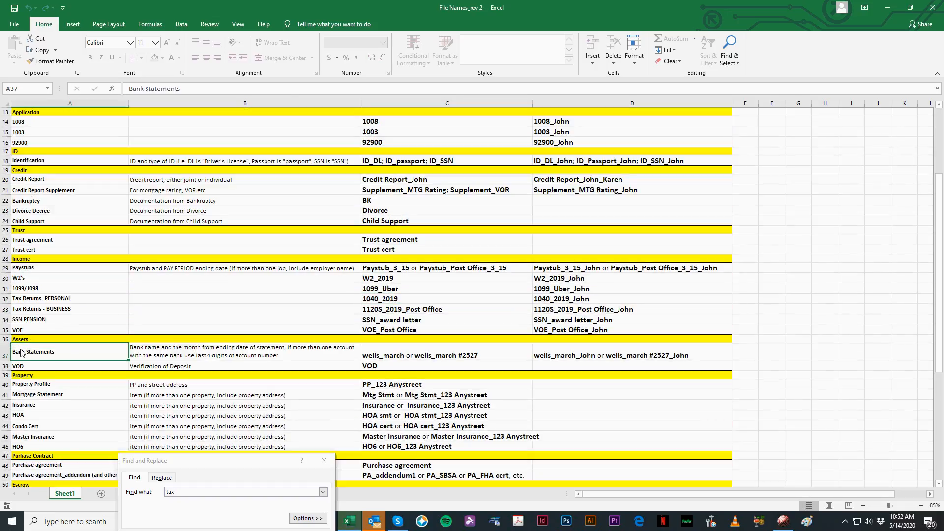
Step: Try to edit the Bank Statements label in cell A37
drag(35, 357, 14, 357)
drag(117, 357, 98, 354)
double_click(70, 351)
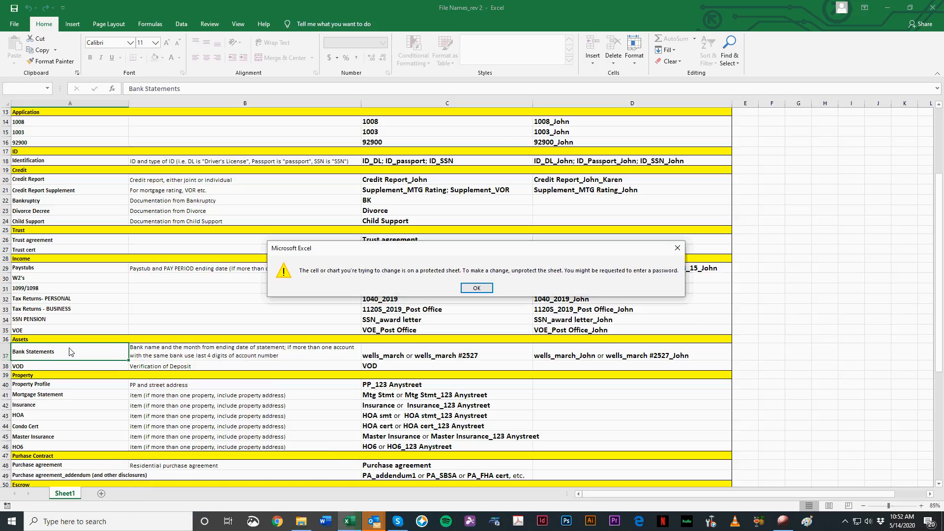
click(476, 287)
Step: Restore the workbook to a smaller window and bring up the review and protection commands with the Assets rows in view
double_click(470, 9)
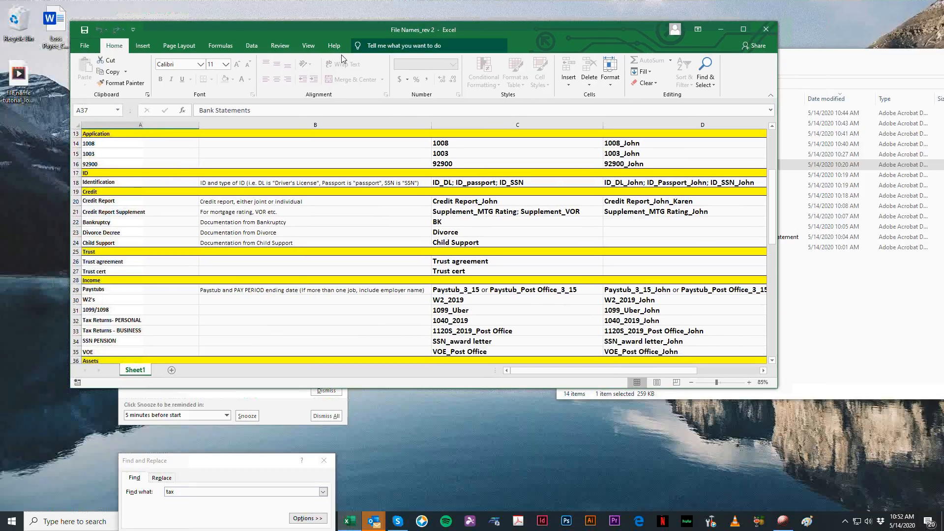
click(289, 48)
scroll(207, 268, down, 3)
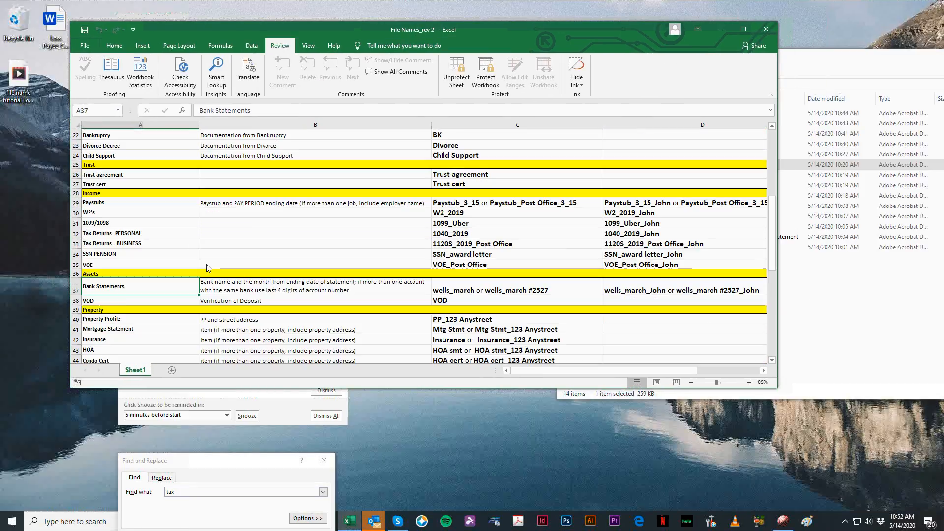
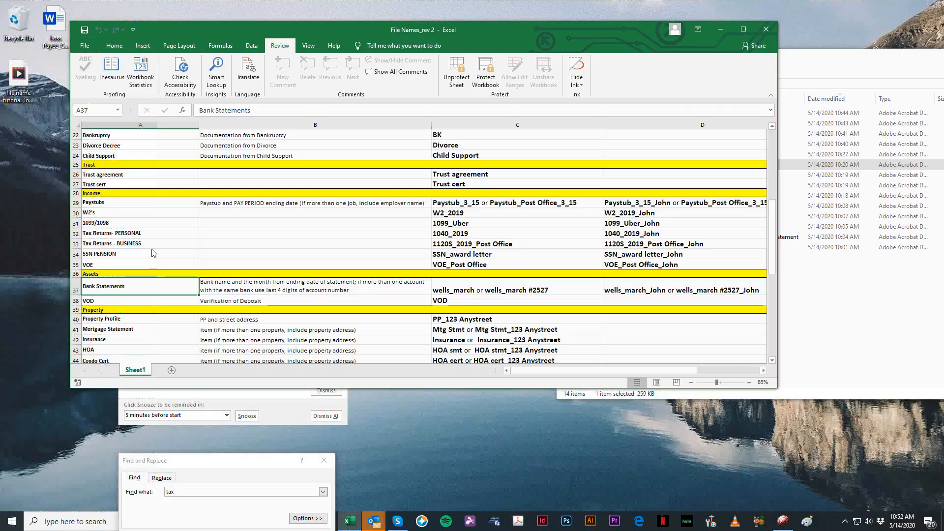
Step: Arrange the File Names_rev 2 workbook and the new submission Rate One folder so both are accessible, and select the etrade 1 file
drag(539, 28, 503, 29)
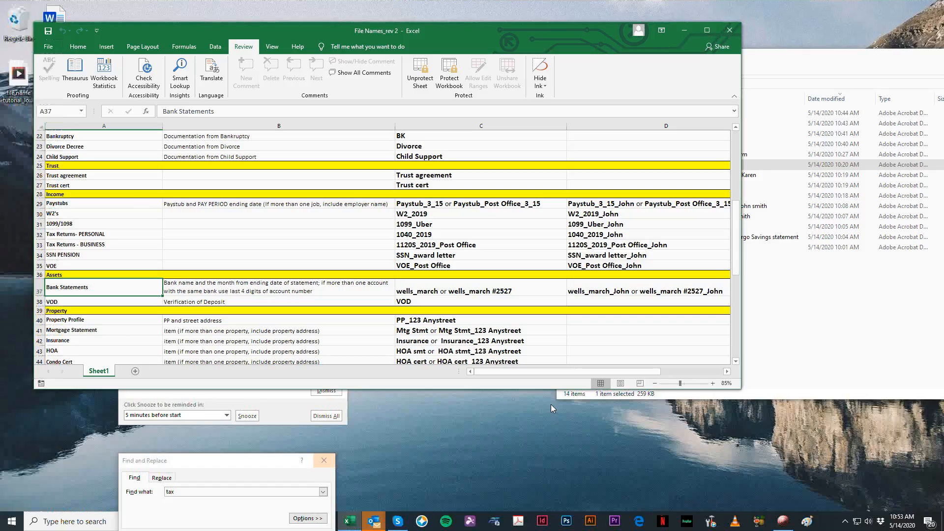
click(434, 294)
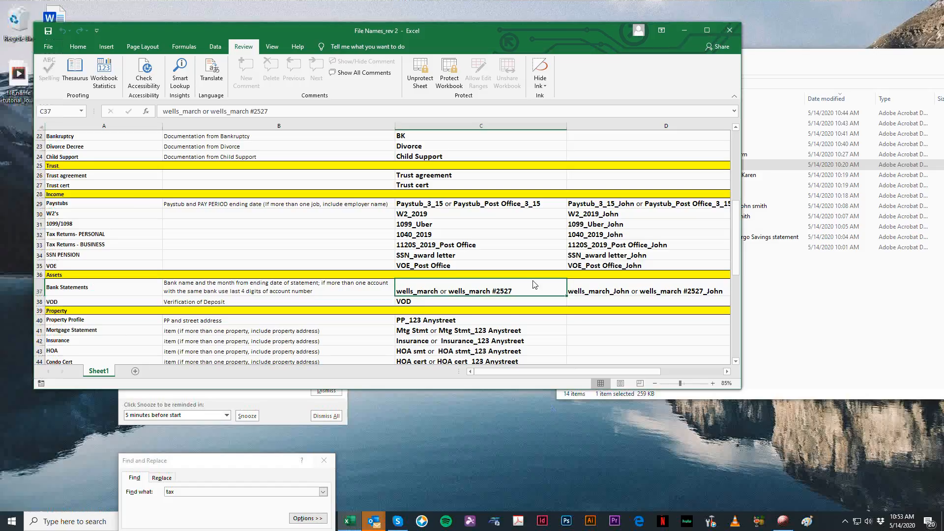
click(943, 333)
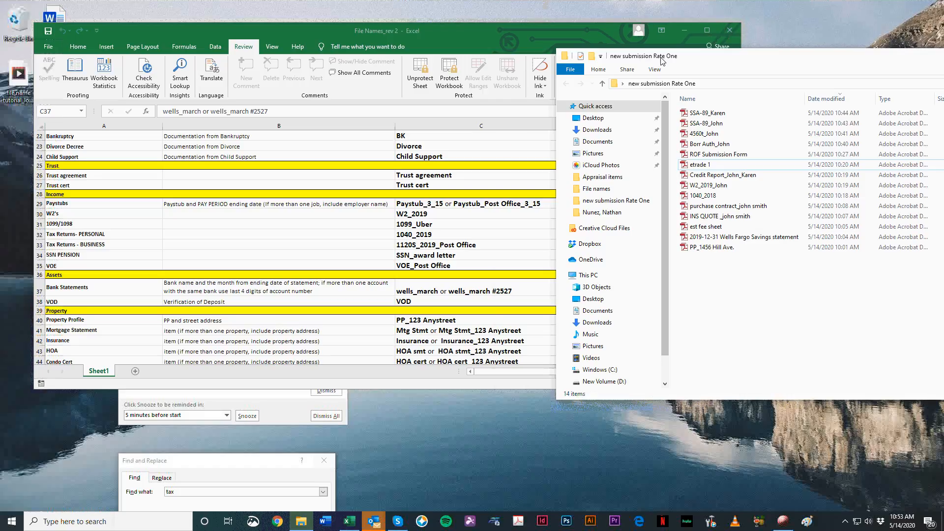
drag(662, 60, 604, 89)
click(656, 194)
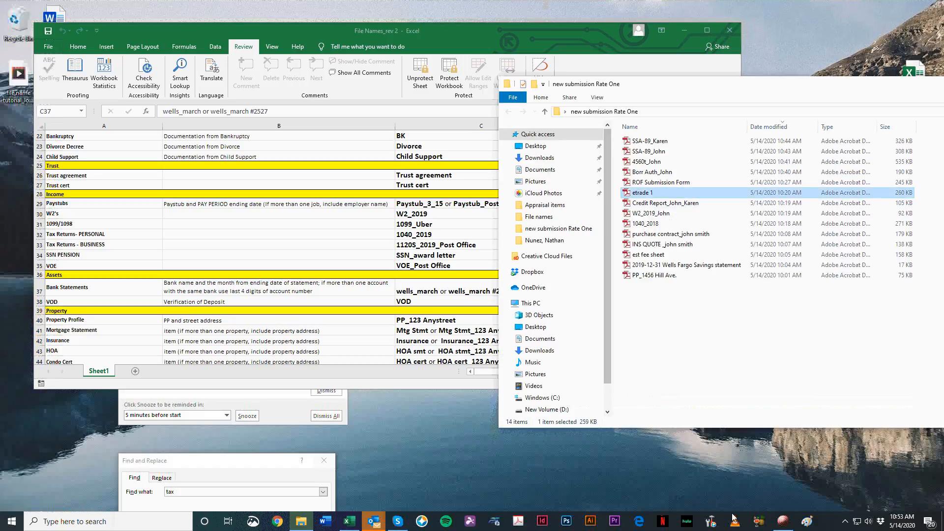
click(771, 339)
click(689, 192)
Step: Unprotect the naming list worksheet by entering the sheet password
click(79, 288)
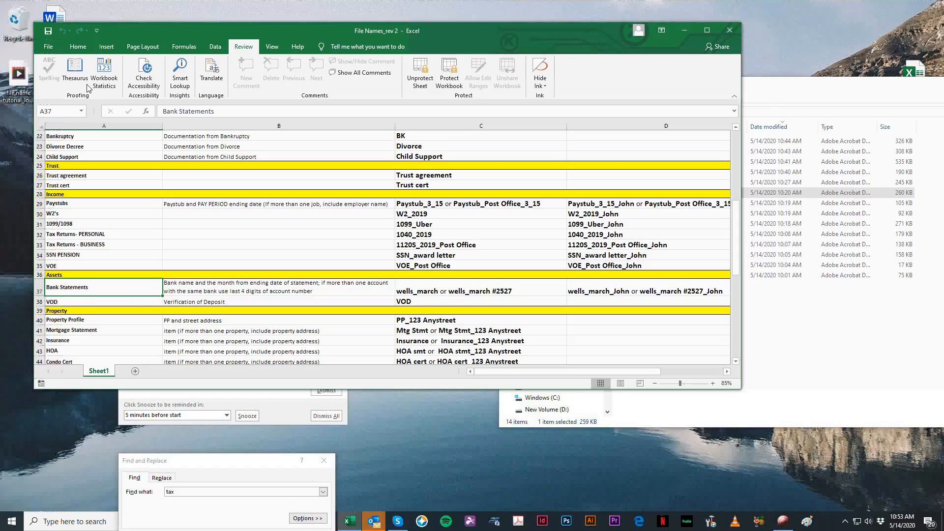
click(87, 304)
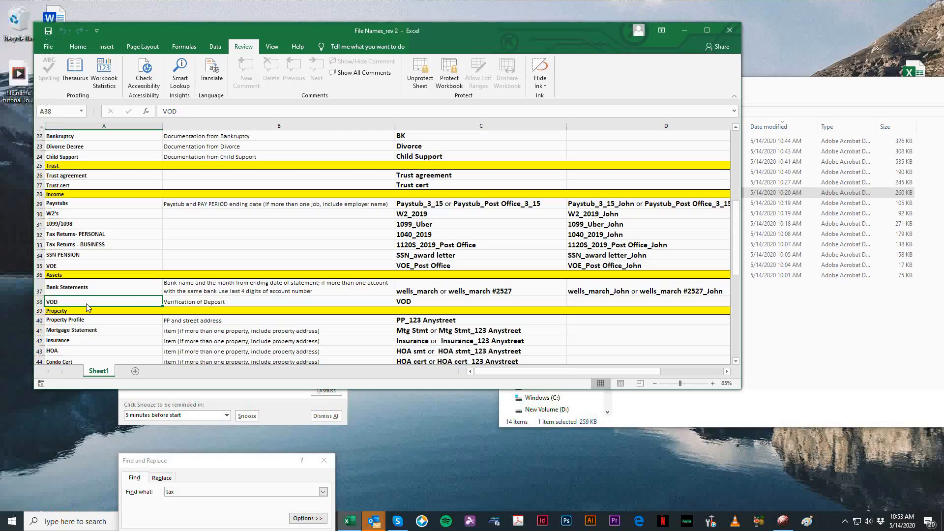
click(420, 73)
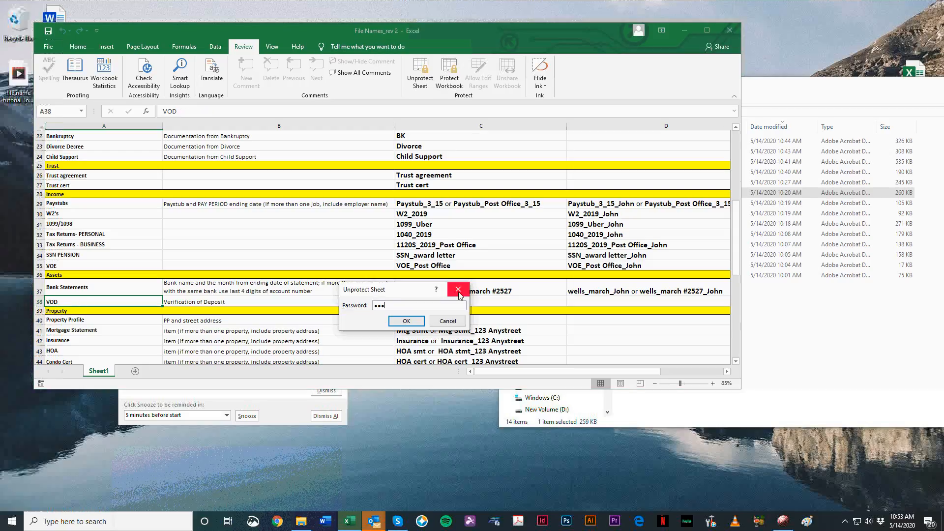
key(Return)
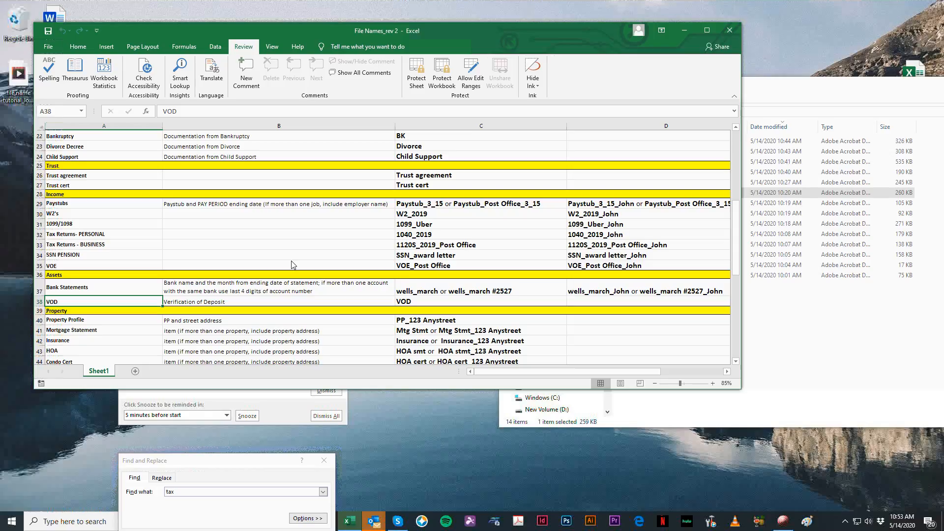
Step: Copy the Bank Statements label from cell A37 into the empty cell A75 below the naming list
double_click(87, 286)
click(92, 302)
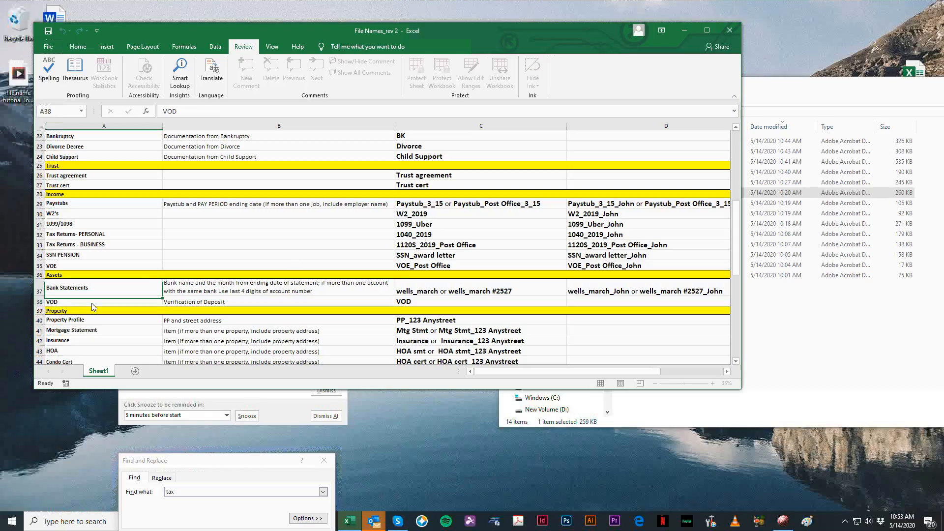
click(87, 291)
key(ctrl+c)
scroll(105, 276, down, 13)
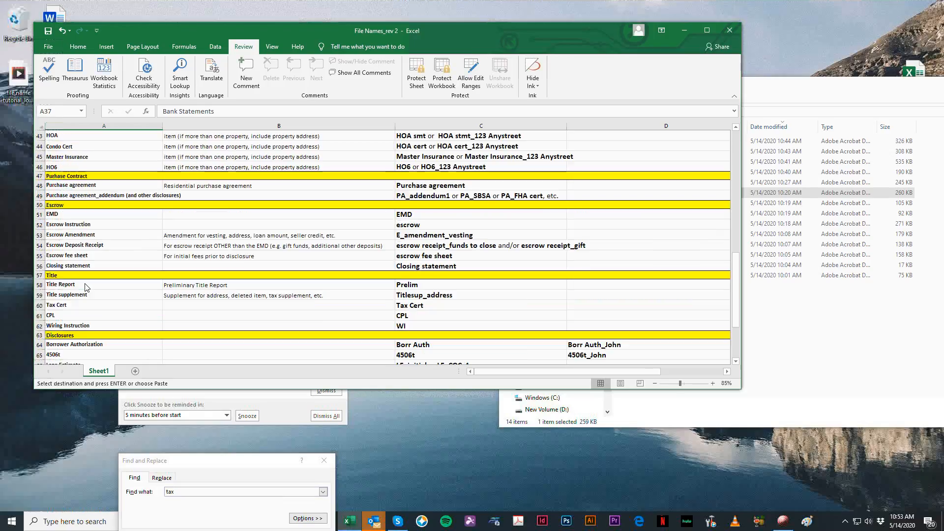
click(136, 265)
key(ctrl+v)
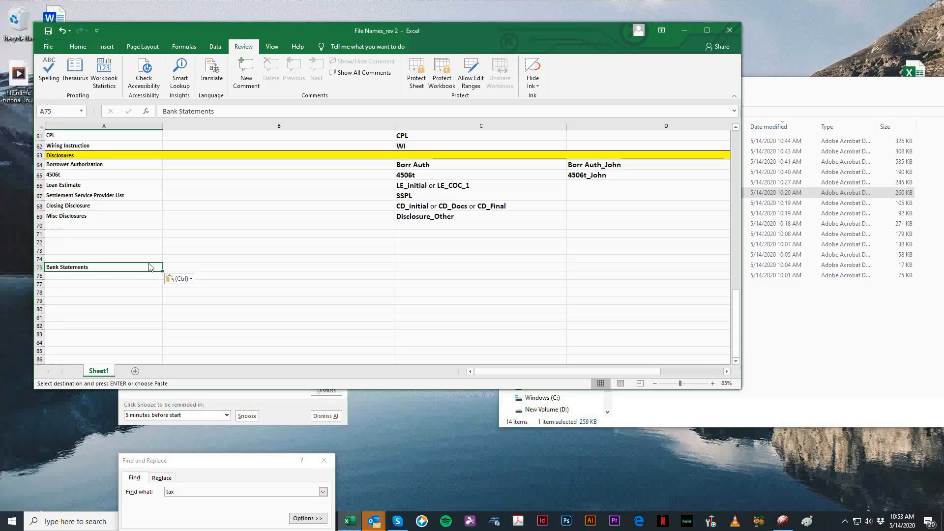
Step: Replace the label in A75 with Investment Account and enter 401K in A76
text(In)
text(Investme)
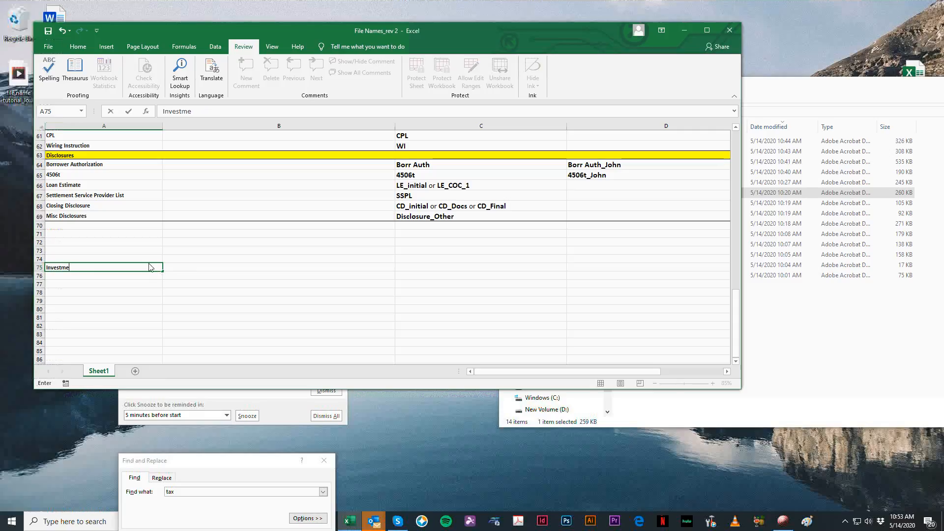
text(nt Cccount )
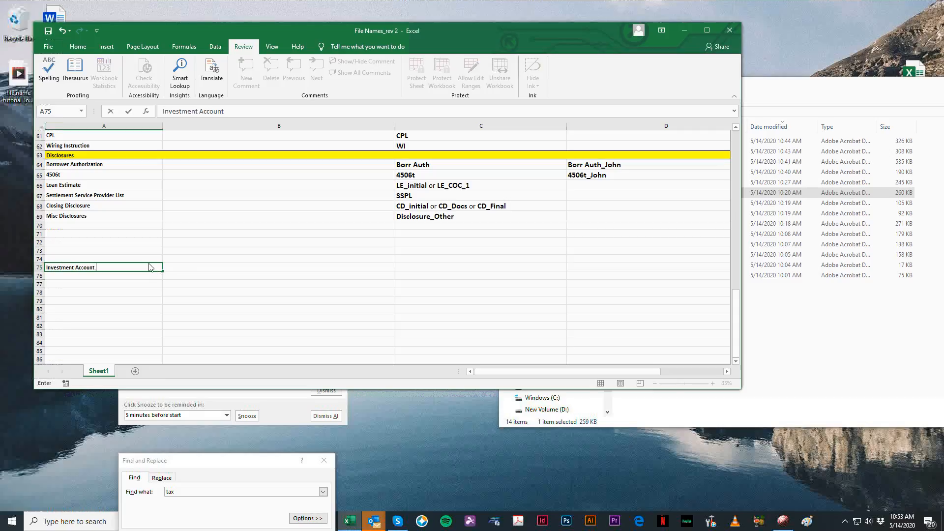
text(/)
key(BackSpace)
key(Return)
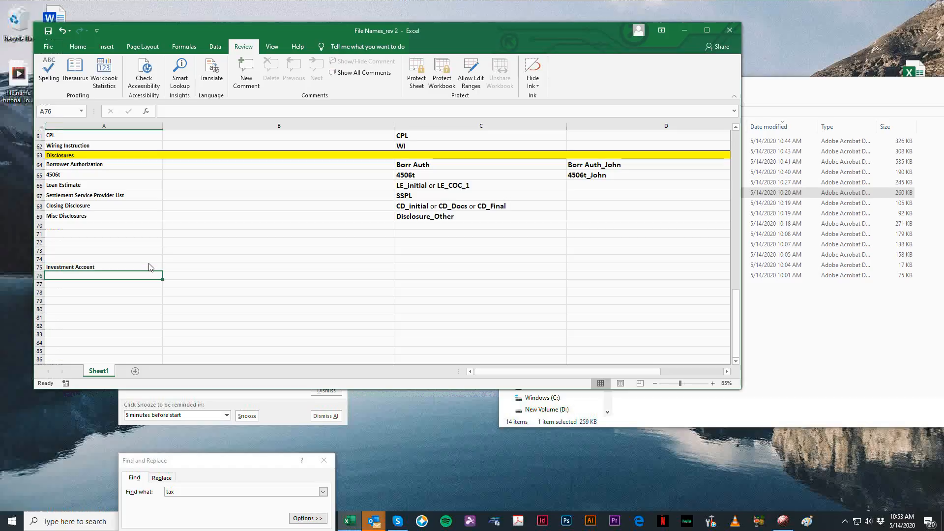
text(401K)
key(Return)
Step: Return to the Assets section and review the Bank Statements naming rule and example in row 37
scroll(101, 255, up, 8)
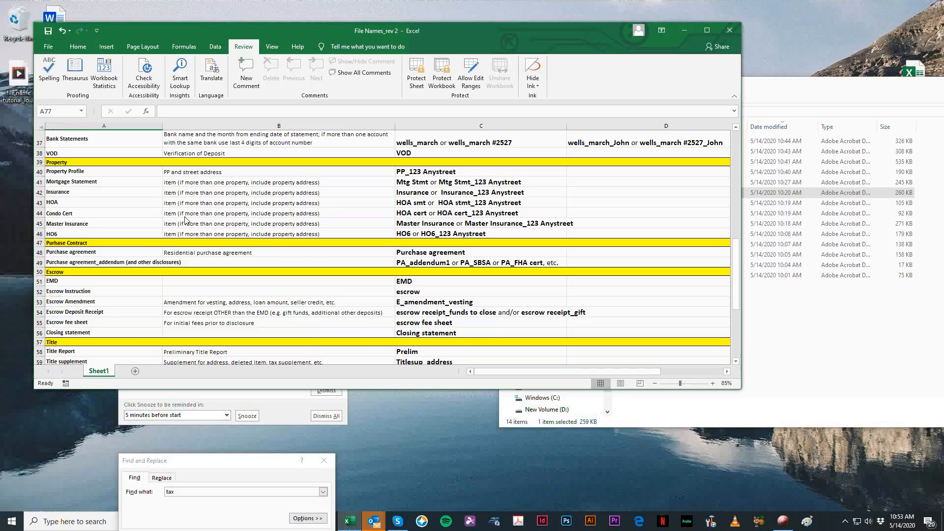
scroll(186, 219, up, 3)
click(69, 232)
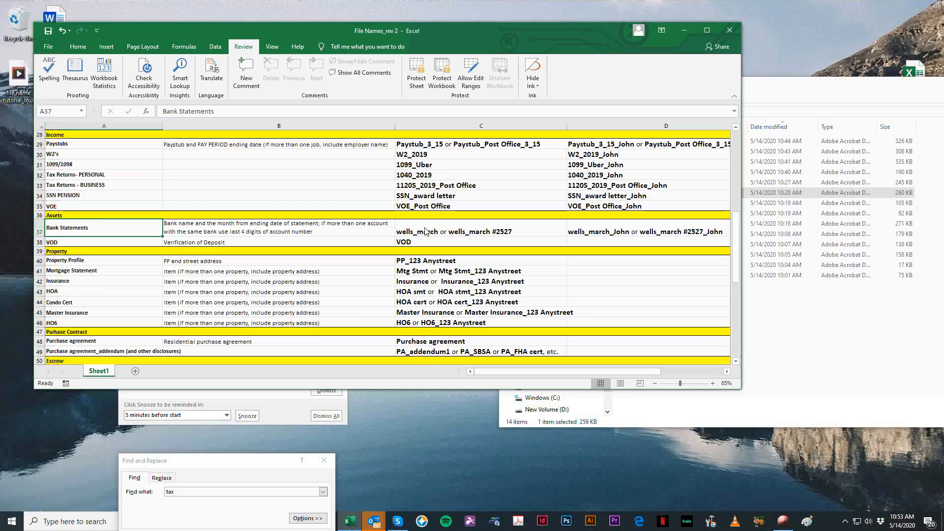
click(483, 232)
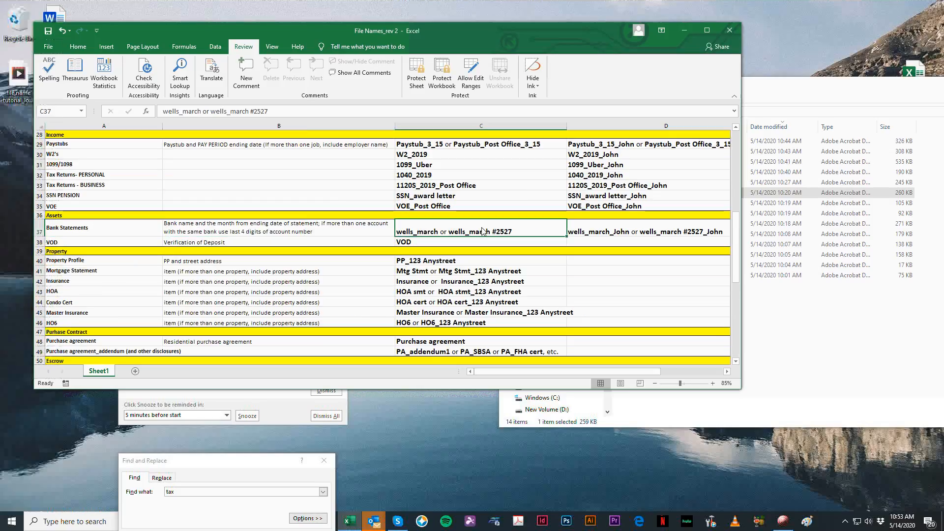
click(174, 230)
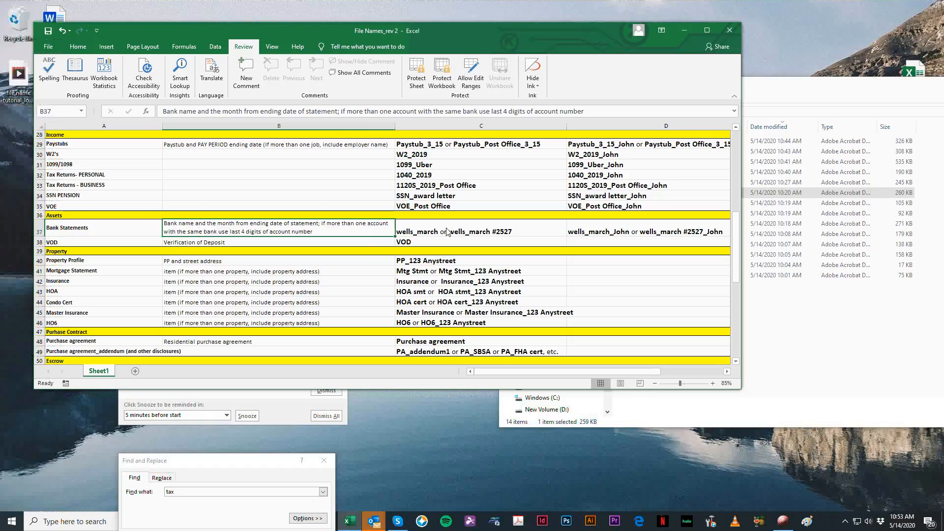
click(484, 229)
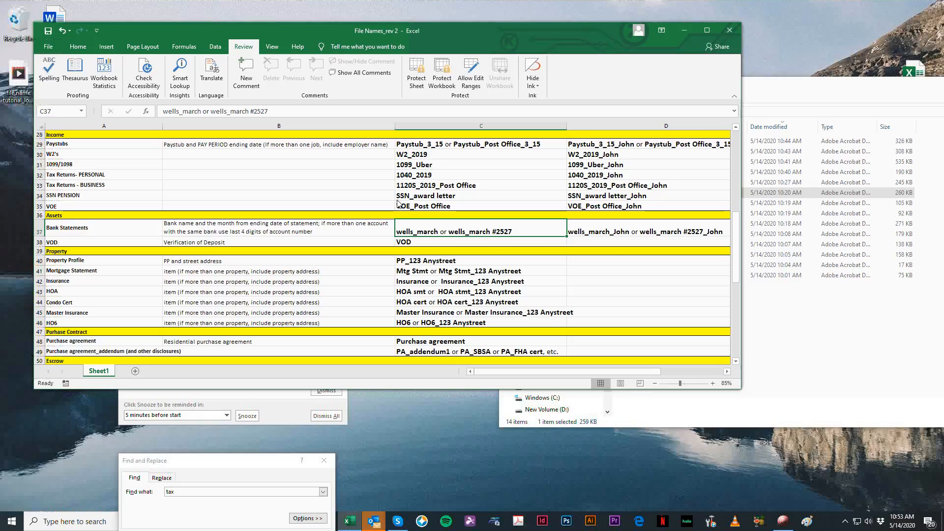
Step: Open the etrade 1 statement to check its institution and period, close it, and compare with the naming rule in B37
click(939, 347)
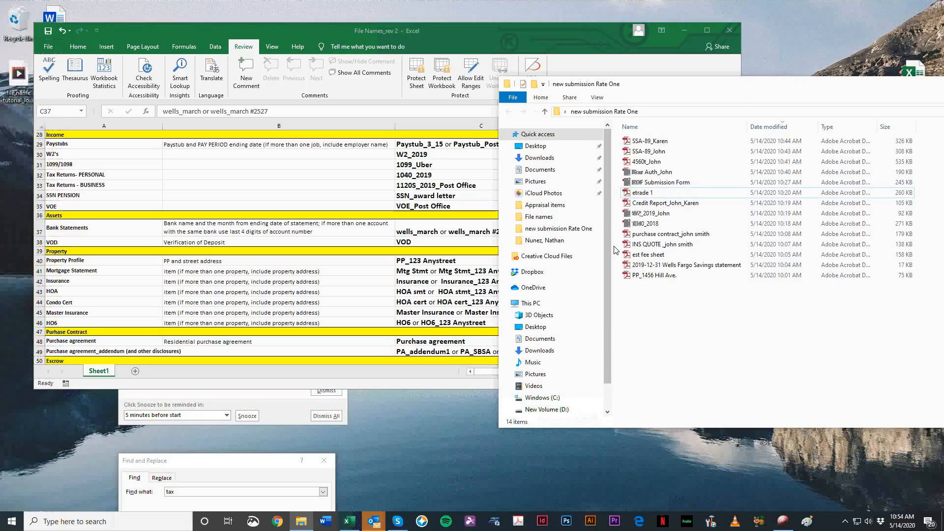
double_click(668, 193)
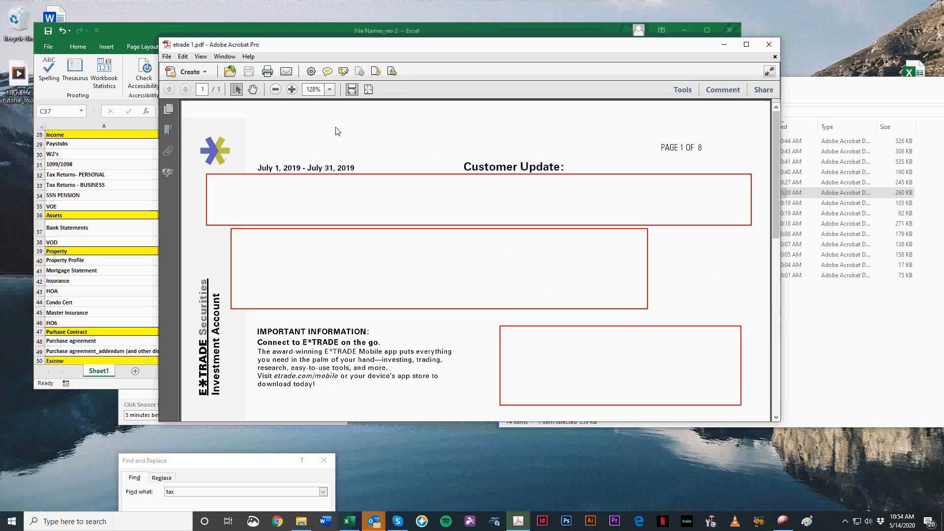
click(763, 49)
click(215, 224)
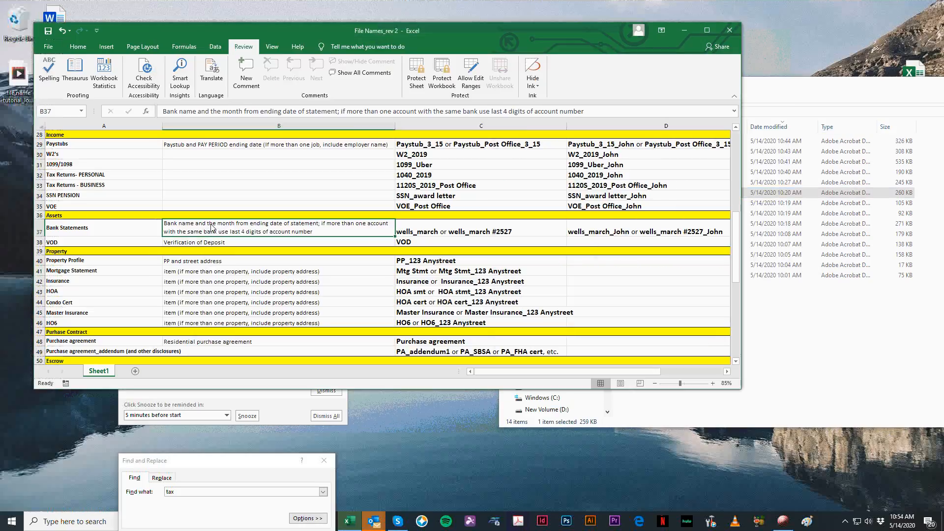
click(406, 233)
click(219, 223)
Step: Reopen the etrade 1 statement from the folder, point out the statement period and page numbering, and close it
click(773, 328)
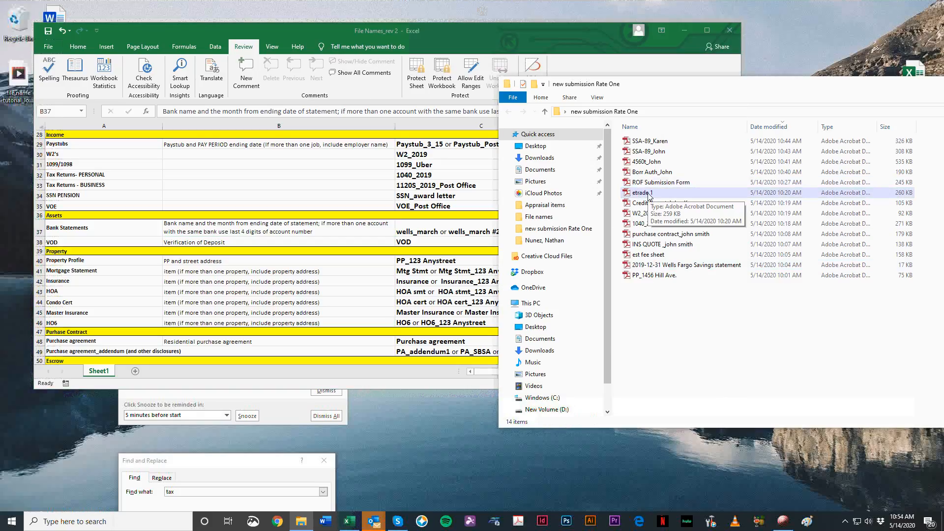
double_click(641, 193)
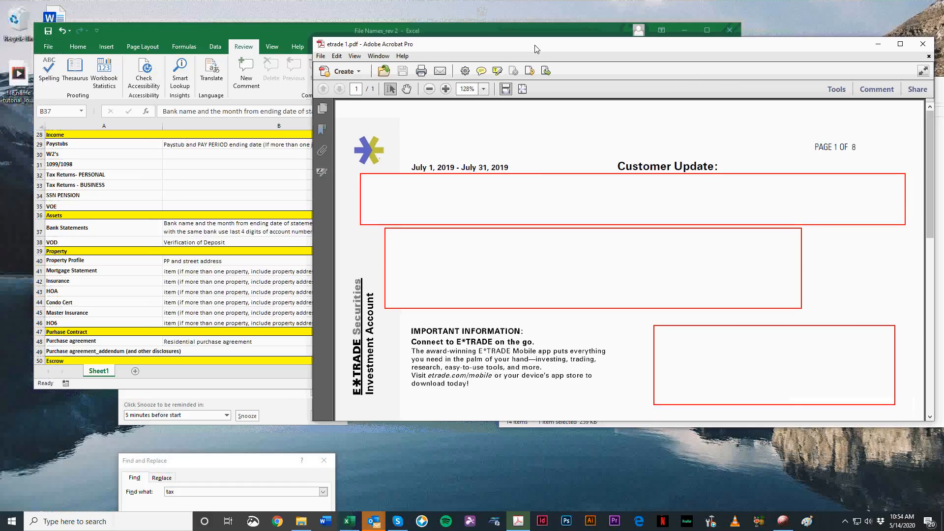
drag(416, 167, 893, 57)
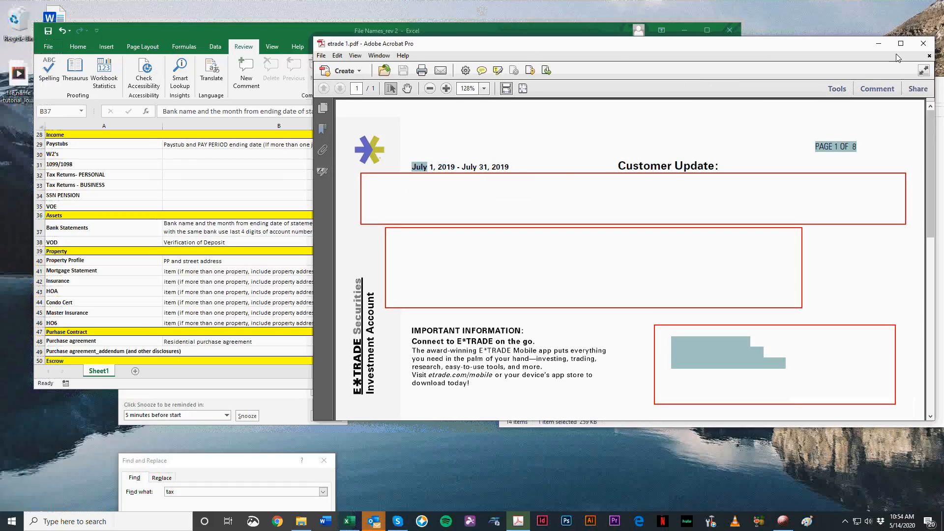
click(924, 43)
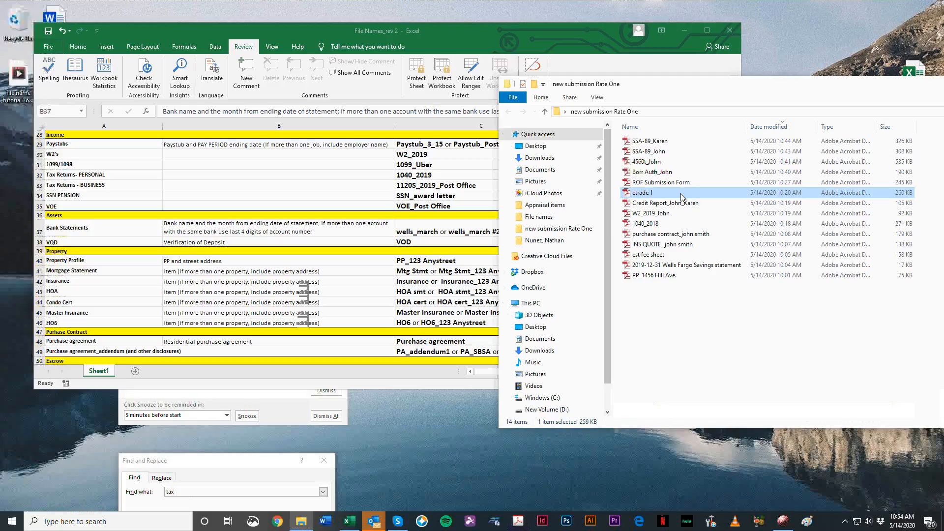
Step: Move the folder window off the workbook, then look through the whole etrade 1 statement page and close it
drag(669, 87, 754, 82)
double_click(735, 176)
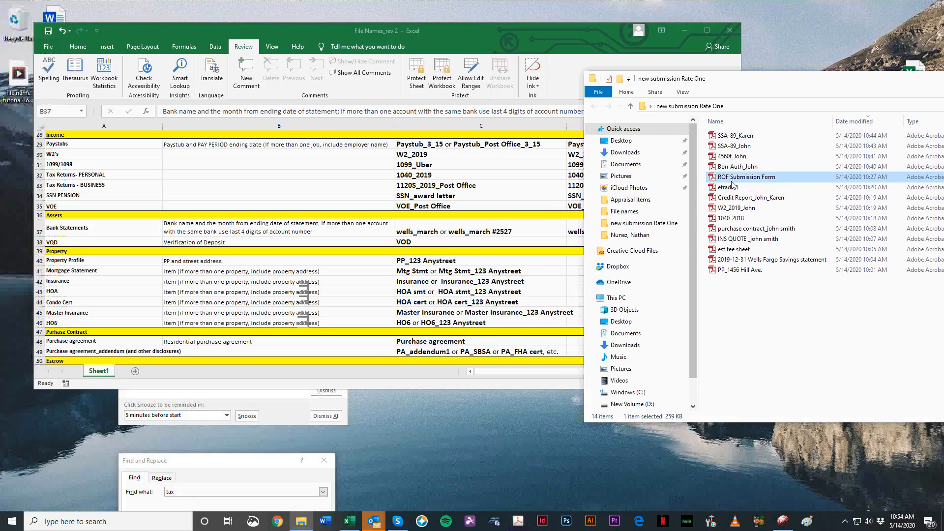
key(alt+F4)
click(732, 189)
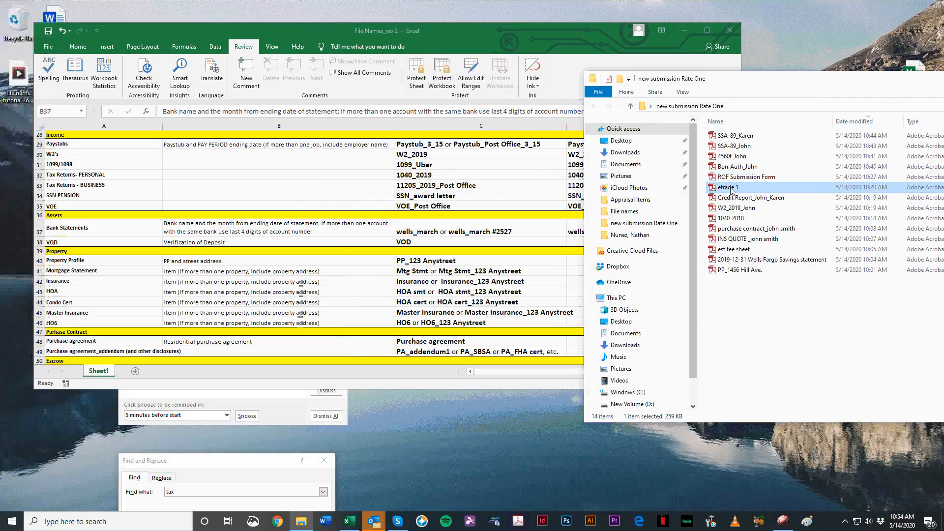
double_click(732, 191)
scroll(430, 286, down, 3)
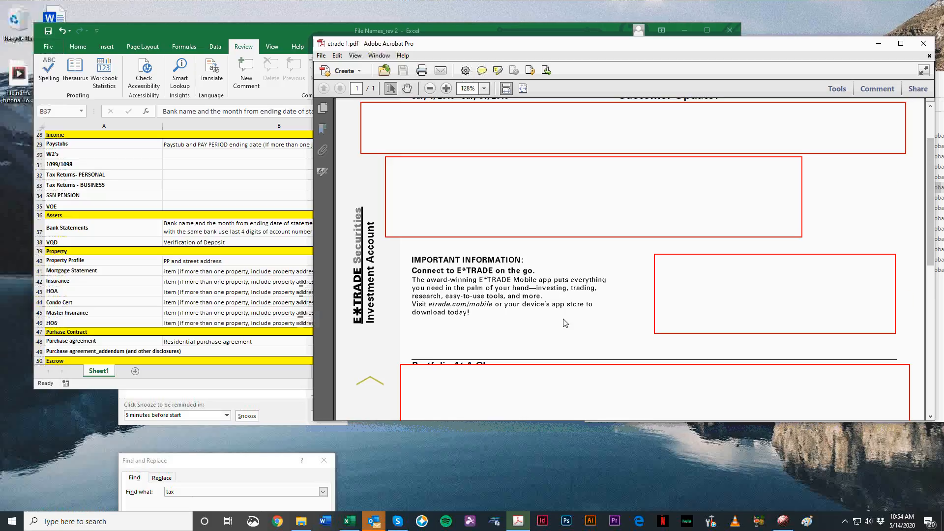
scroll(565, 323, down, 10)
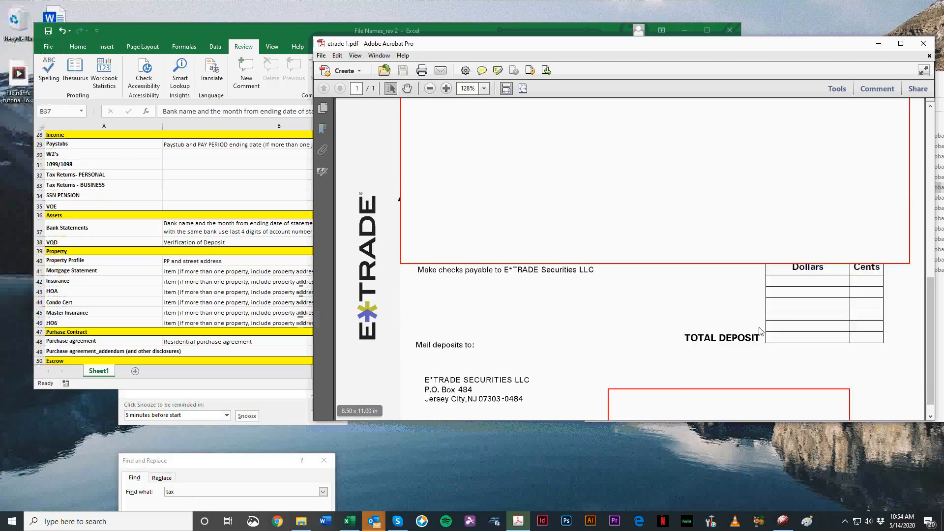
scroll(760, 324, up, 12)
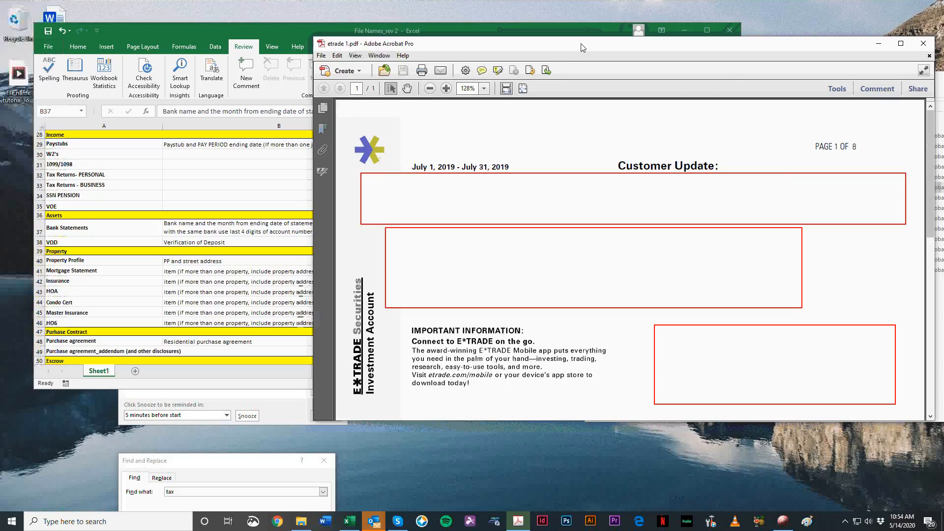
click(923, 44)
Step: Compare the single-borrower and named-borrower Bank Statements examples in cells C37 and D37
click(437, 218)
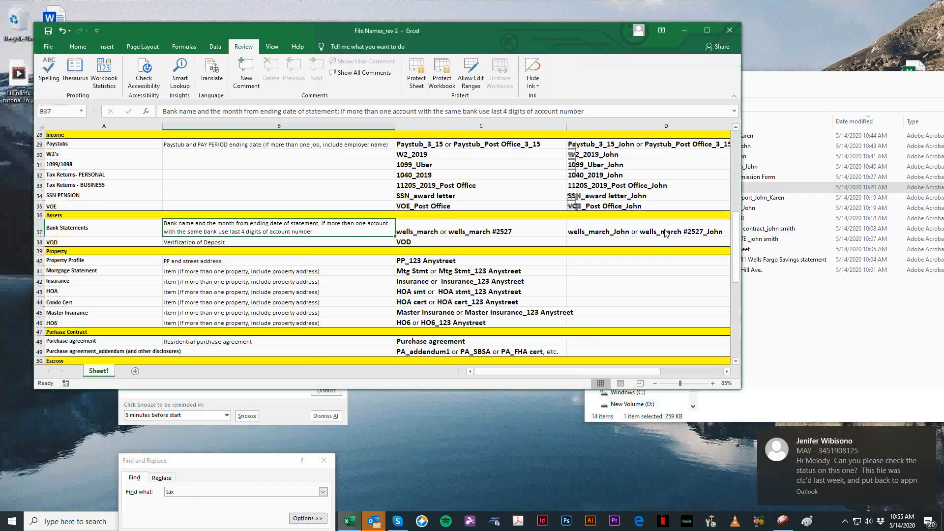
click(618, 227)
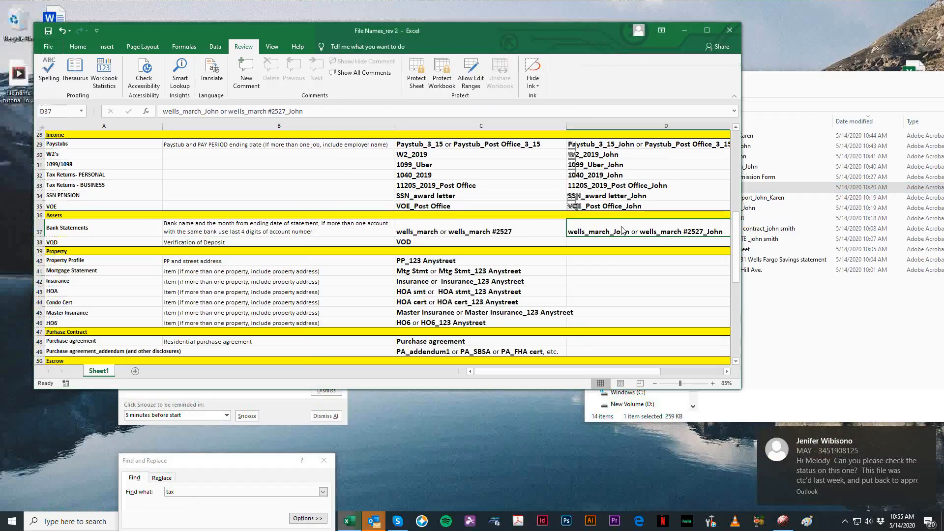
click(421, 235)
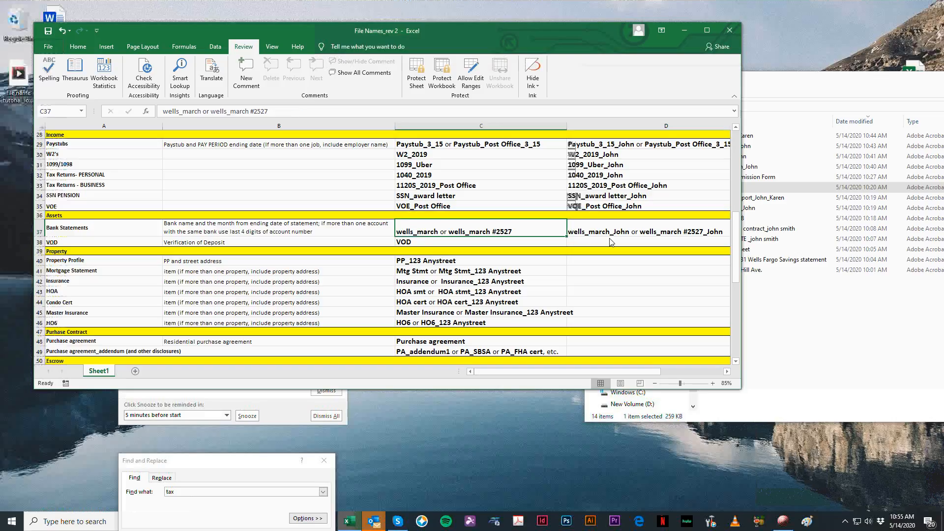
click(857, 314)
click(506, 225)
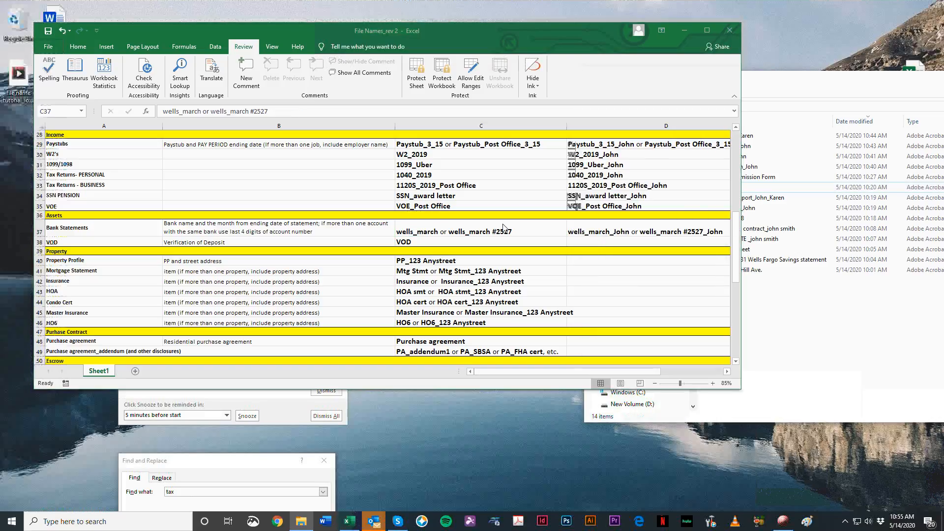
Step: Select the two-borrower Bank Statements example in D37 and review the list from its opening notes to the Assets section
click(586, 234)
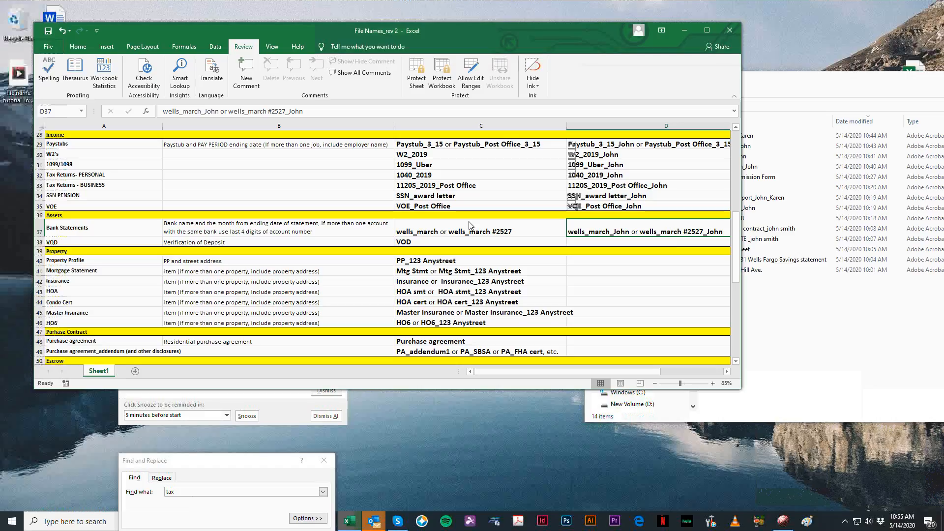
scroll(579, 317, up, 7)
scroll(579, 317, up, 2)
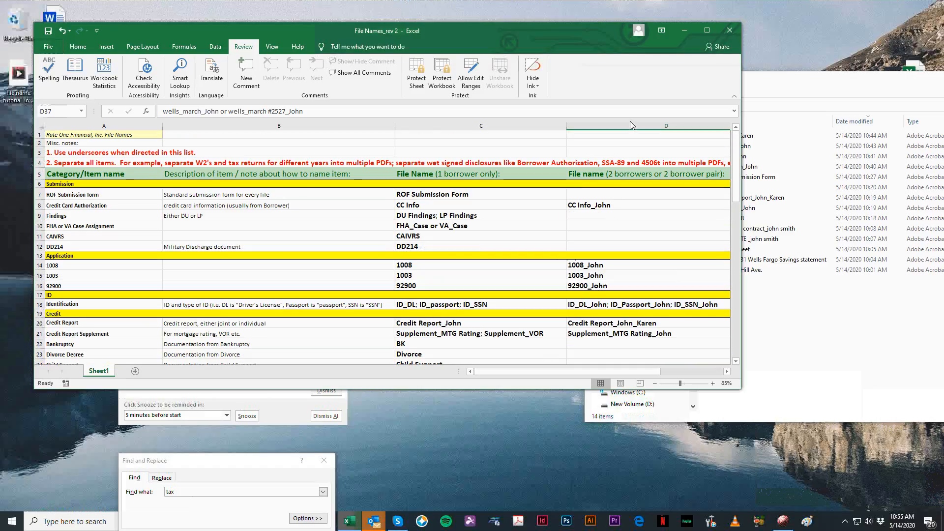
scroll(631, 125, down, 8)
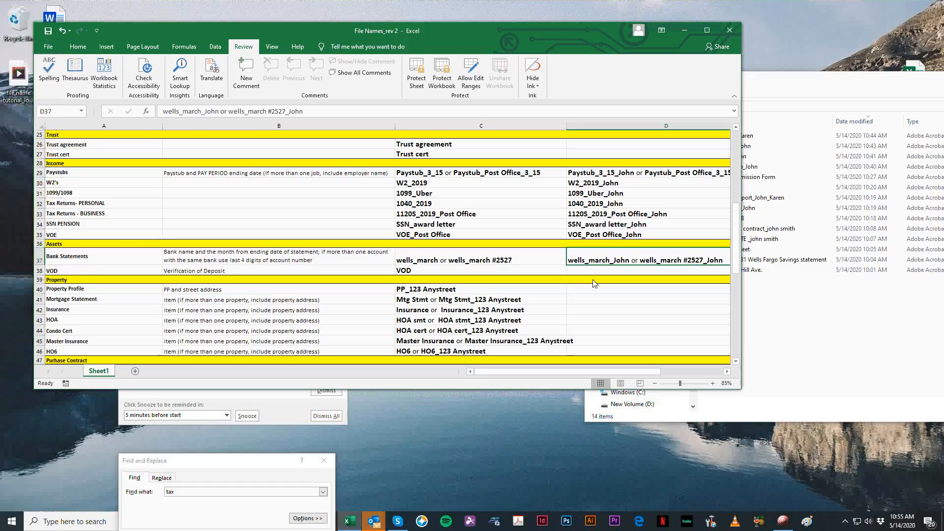
Step: Place the naming workbook and submission folder side by side, then look through the etrade 1 statement and close it
click(922, 347)
drag(586, 33, 417, 35)
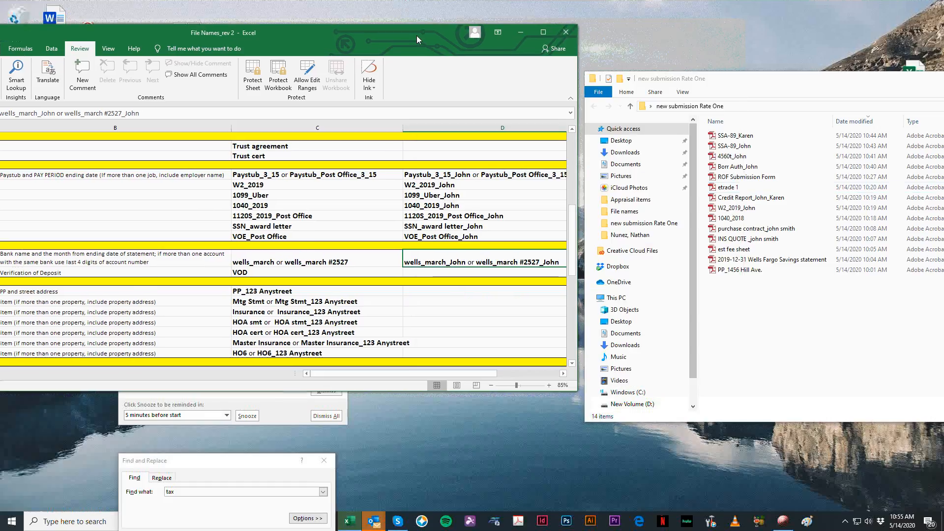
drag(750, 79, 688, 64)
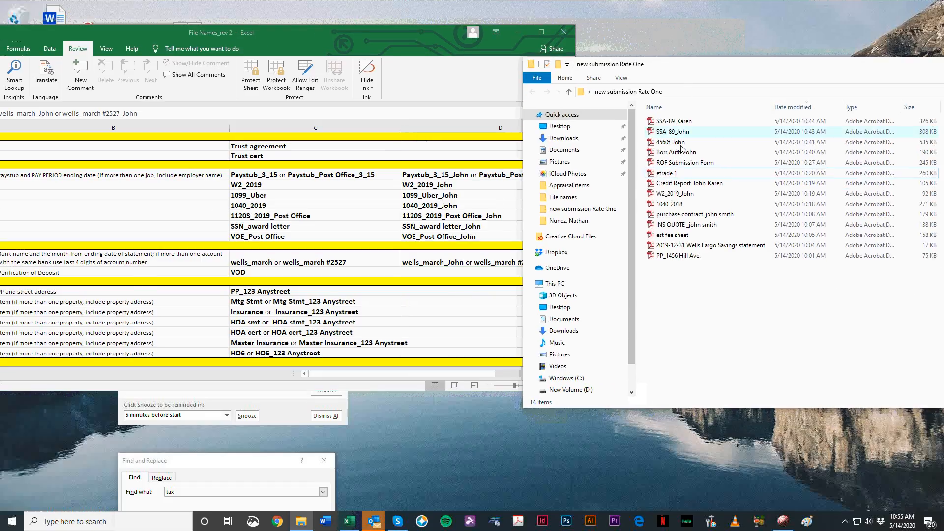
double_click(671, 173)
scroll(435, 284, down, 5)
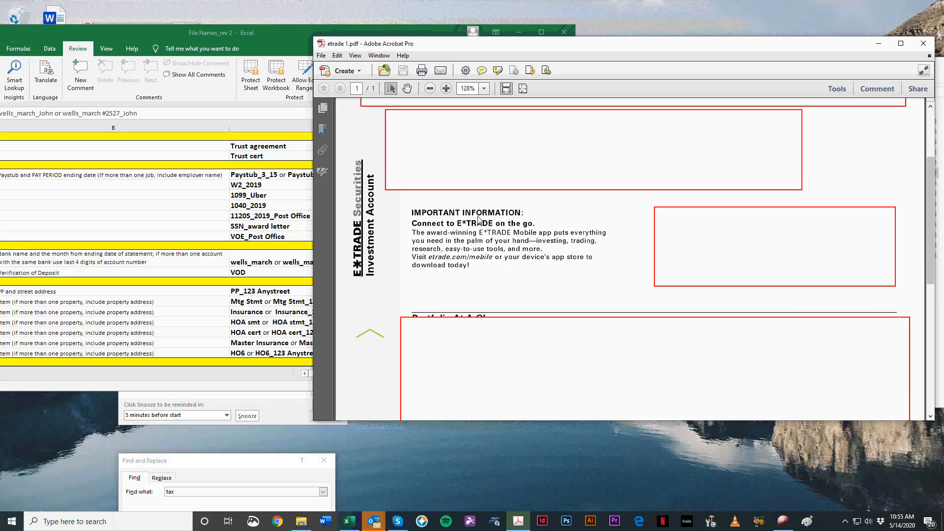
scroll(479, 220, up, 5)
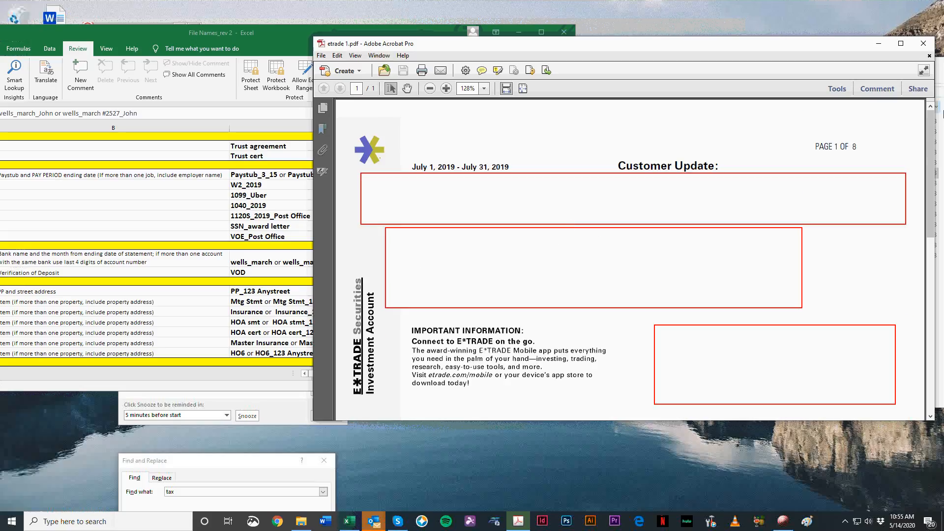
click(923, 43)
Step: Look through the naming list's sections from Submission down to Title for an entry that fits the etrade statement
scroll(312, 193, up, 6)
scroll(312, 193, down, 12)
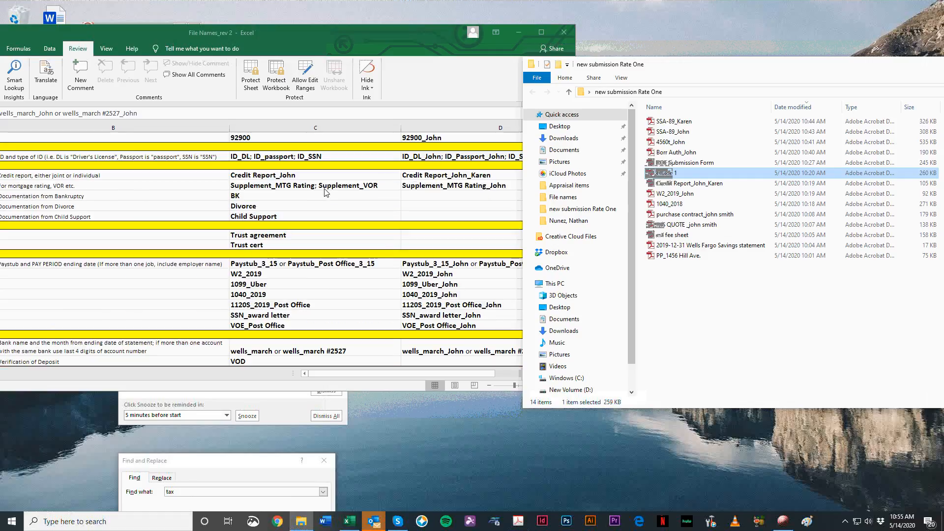
scroll(310, 269, down, 1)
scroll(310, 196, up, 5)
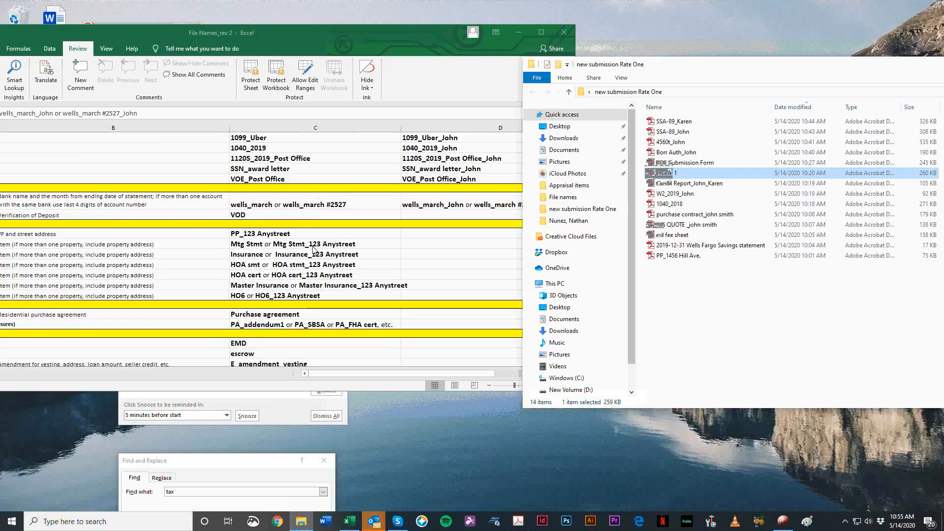
scroll(338, 230, up, 5)
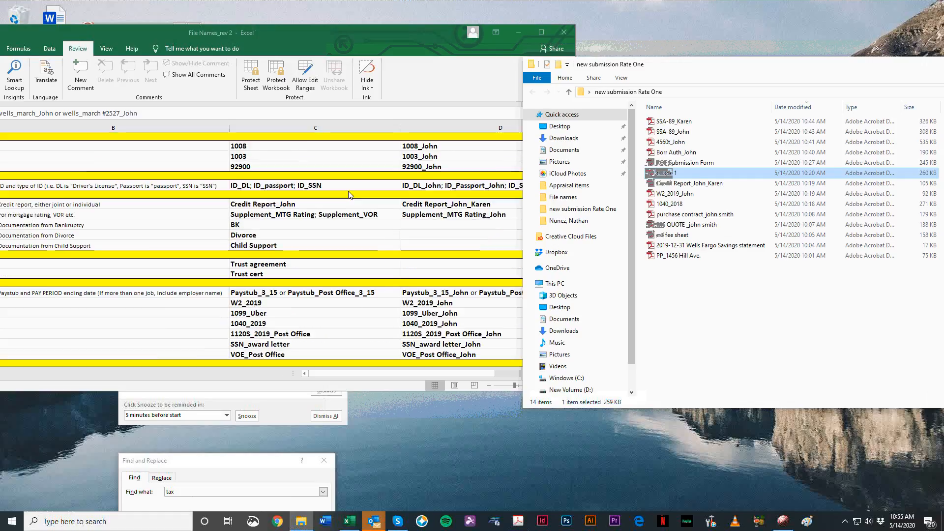
drag(328, 38, 494, 32)
scroll(537, 227, up, 3)
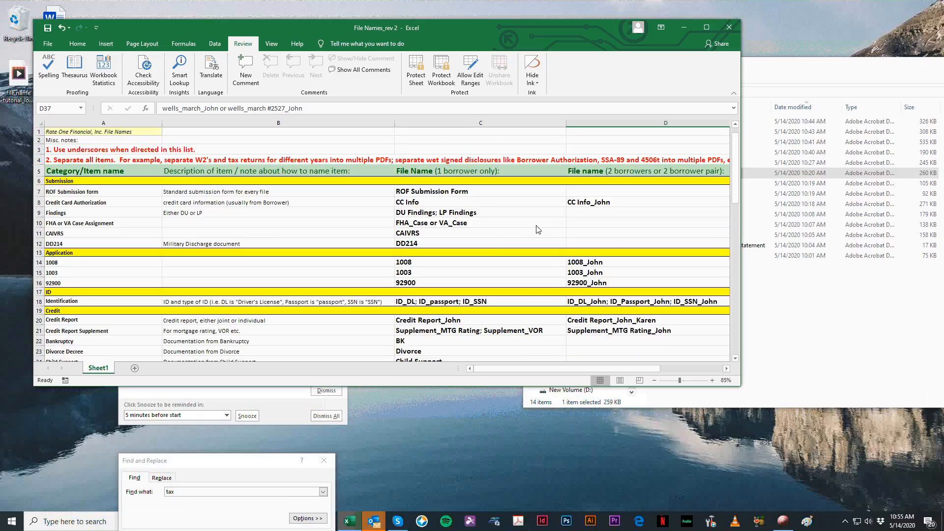
scroll(492, 248, down, 14)
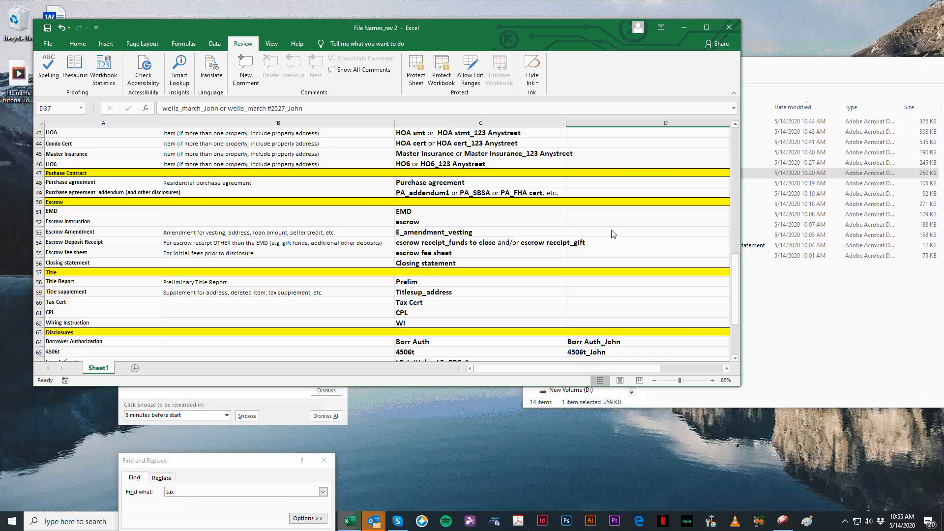
scroll(613, 234, up, 10)
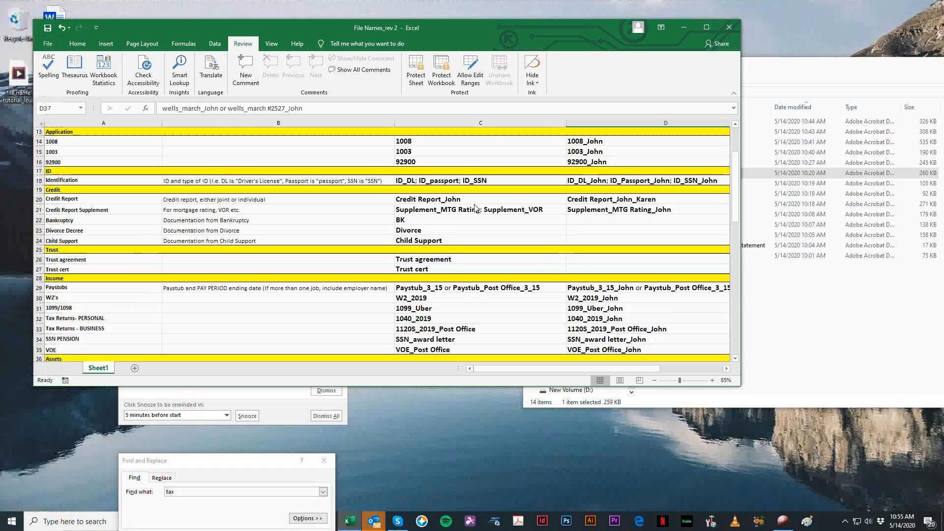
scroll(475, 208, down, 3)
scroll(358, 195, down, 6)
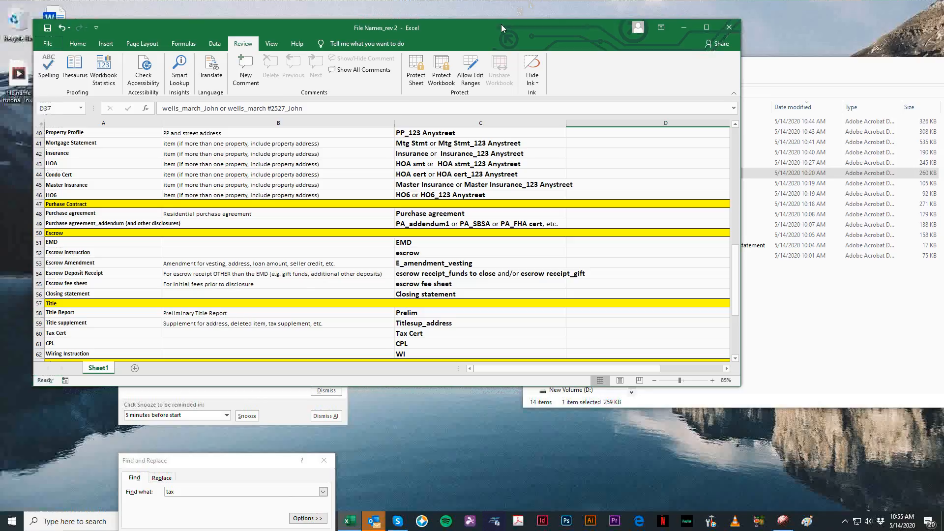
Step: Bring the submission folder in front of the workbook, shift it to show the full file list, and clear the file selection
drag(501, 28, 487, 29)
click(890, 71)
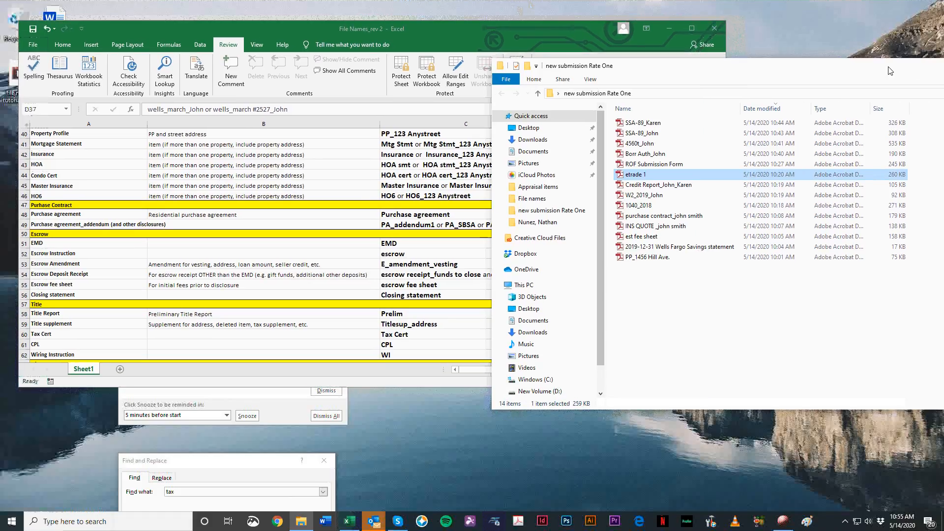
drag(890, 70, 879, 67)
click(464, 426)
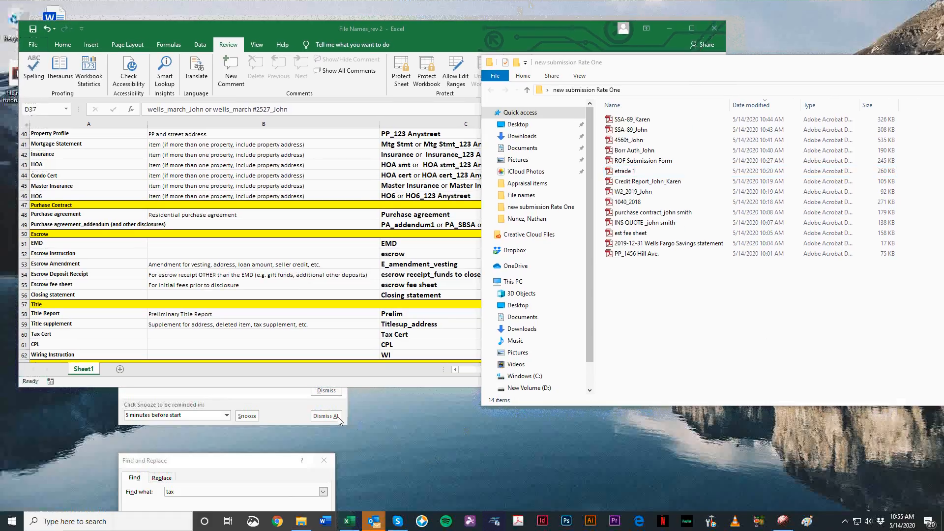
right_click(501, 446)
click(541, 332)
click(663, 223)
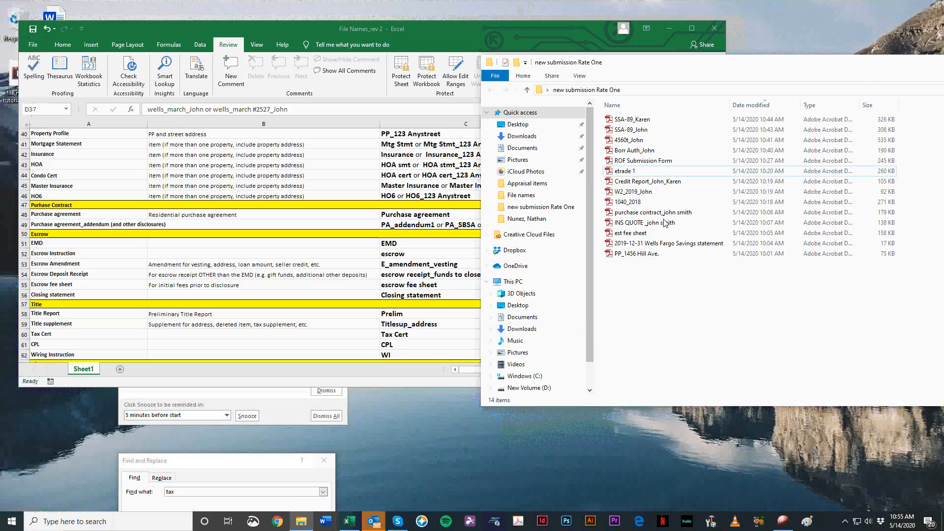
Step: Return to the naming workbook, review the Assets section, and select the single-borrower Bank Statements example in C37
drag(429, 29, 419, 29)
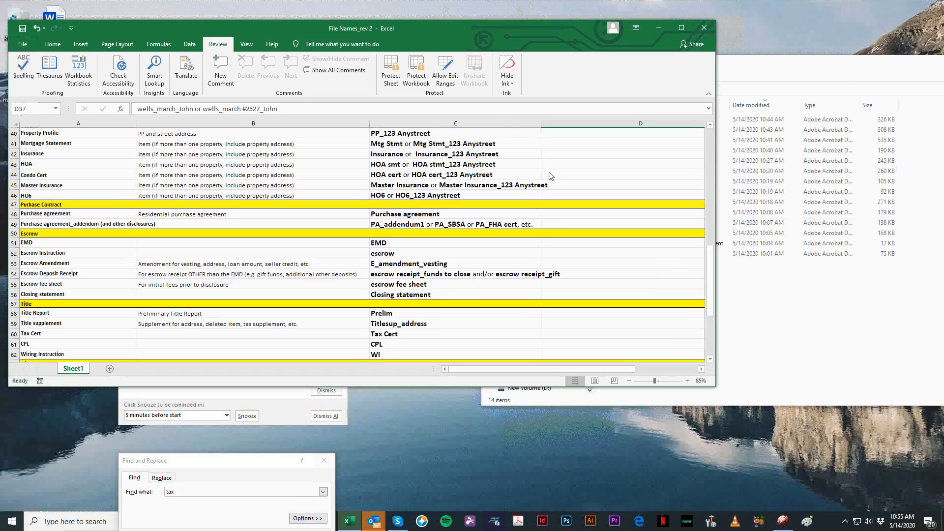
scroll(550, 176, up, 7)
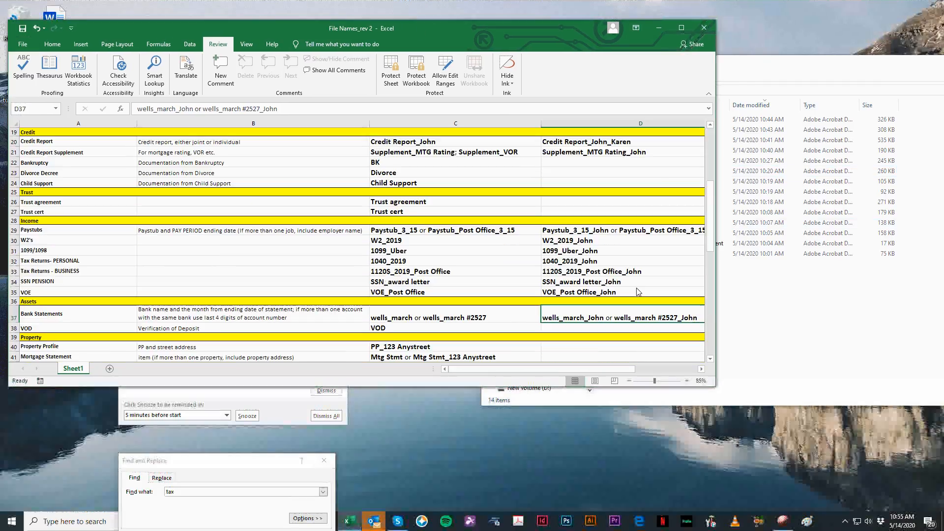
scroll(266, 290, down, 4)
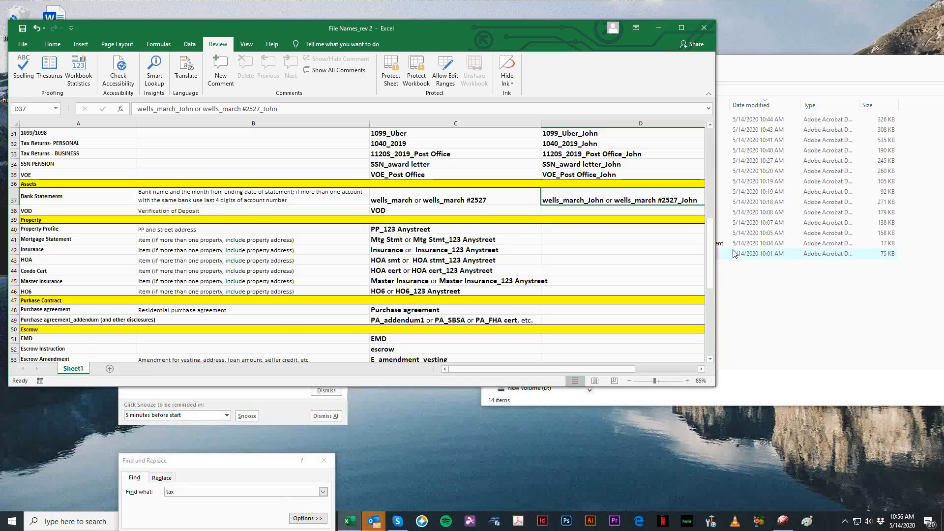
drag(448, 31, 456, 65)
click(456, 234)
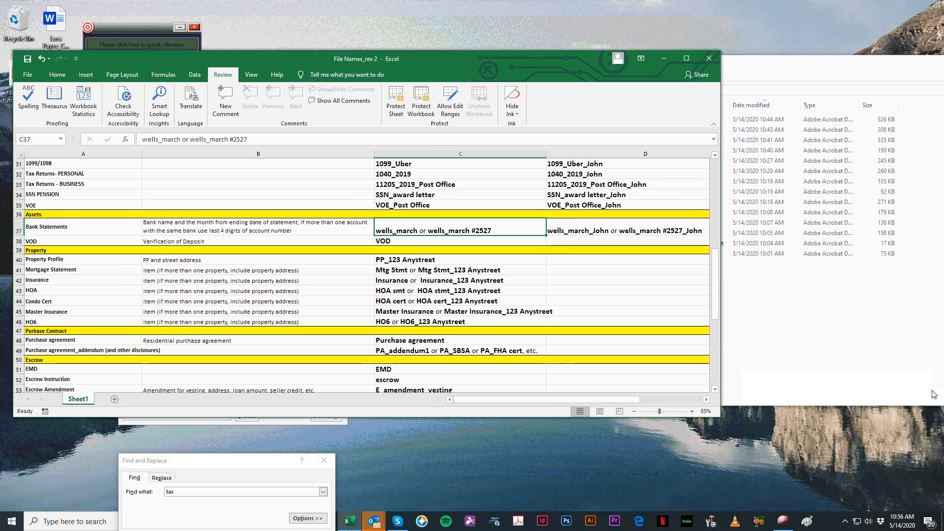
Step: Move the submission folder clear of the example in C37, then open the etrade 1 statement to check its heading and close it
click(779, 64)
drag(779, 64, 810, 64)
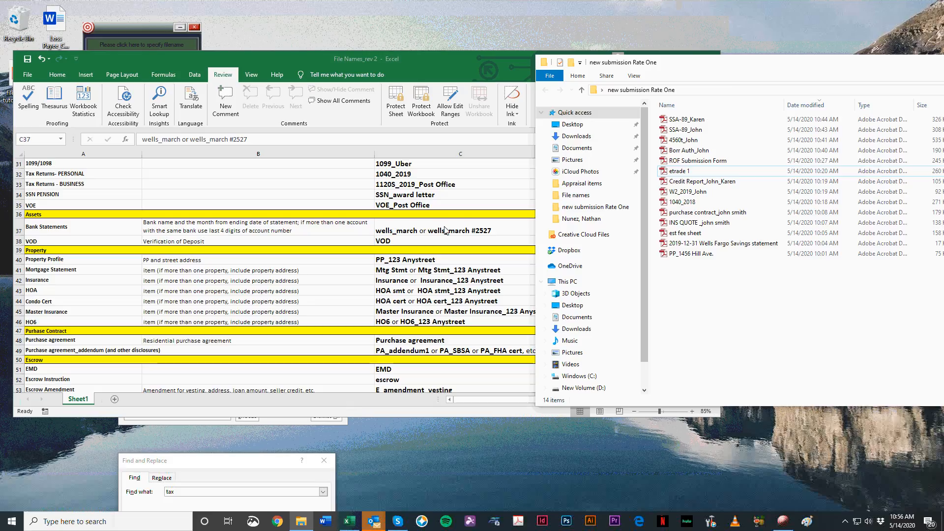
key(alt+Tab)
click(928, 357)
click(746, 172)
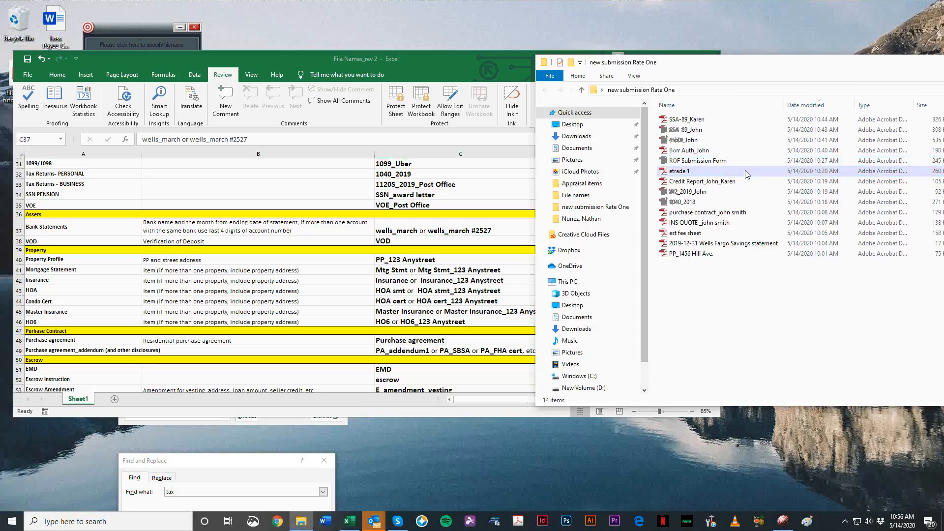
double_click(746, 172)
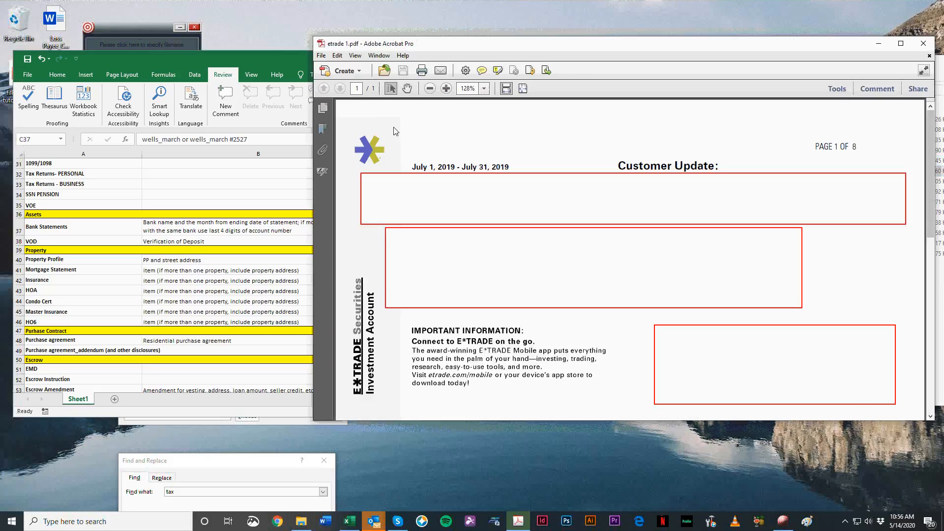
click(923, 43)
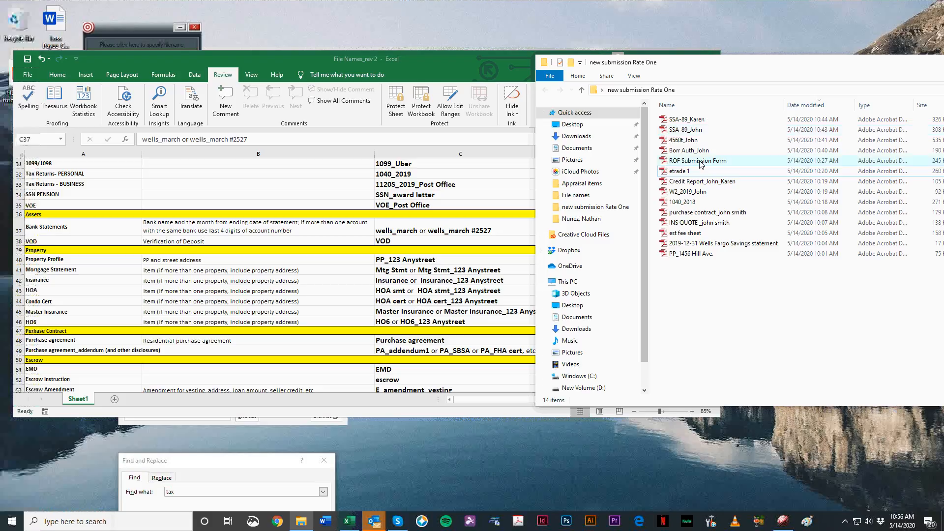
Step: Reopen the etrade 1 statement to recheck the institution and statement month, and close it
click(690, 173)
double_click(690, 172)
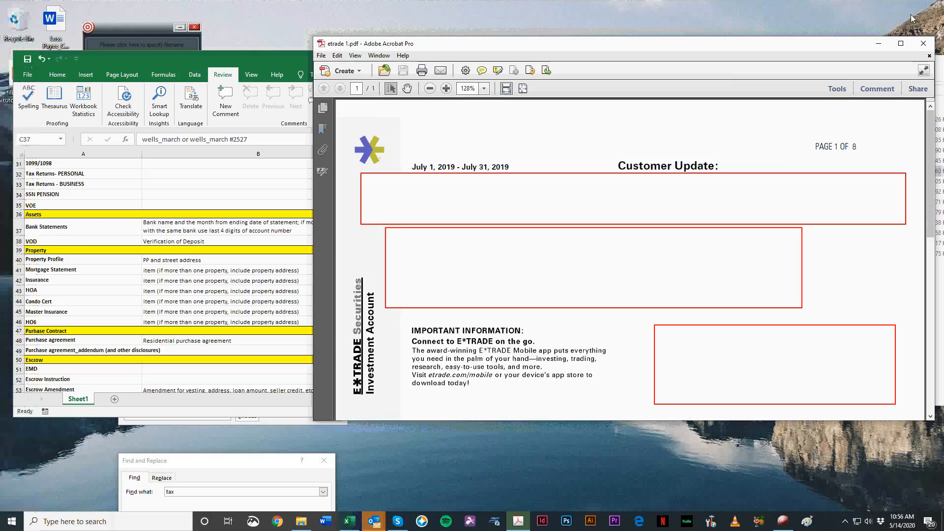
click(924, 44)
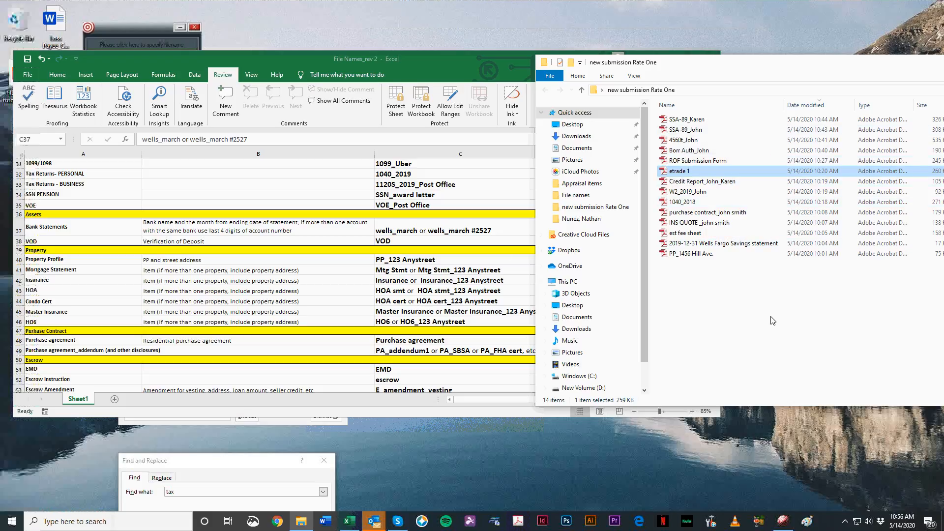
Step: Rename the etrade 1 file as E-Trade_July_ followed by the borrower's first name
key(F2)
text(E-=)
key(BackSpace)
key(BackSpace)
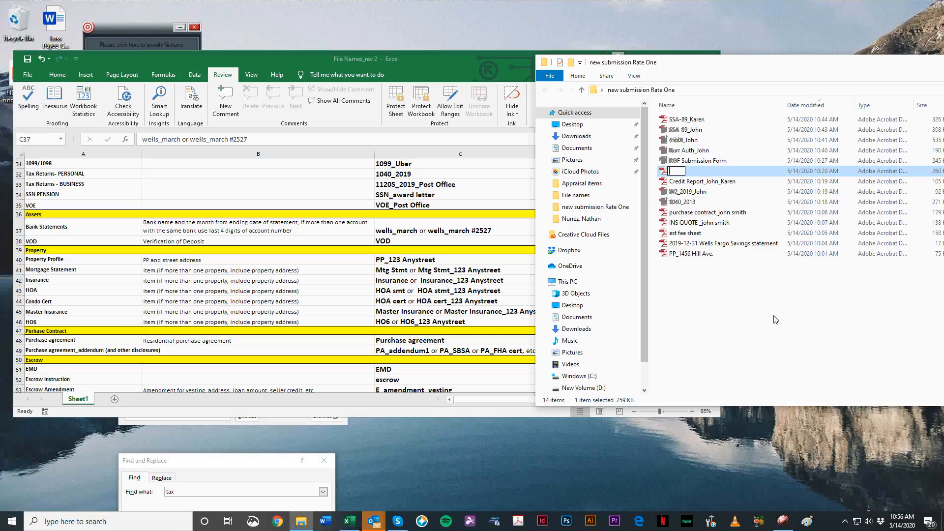
text(E-=)
text(Trade_July_)
text(Joh)
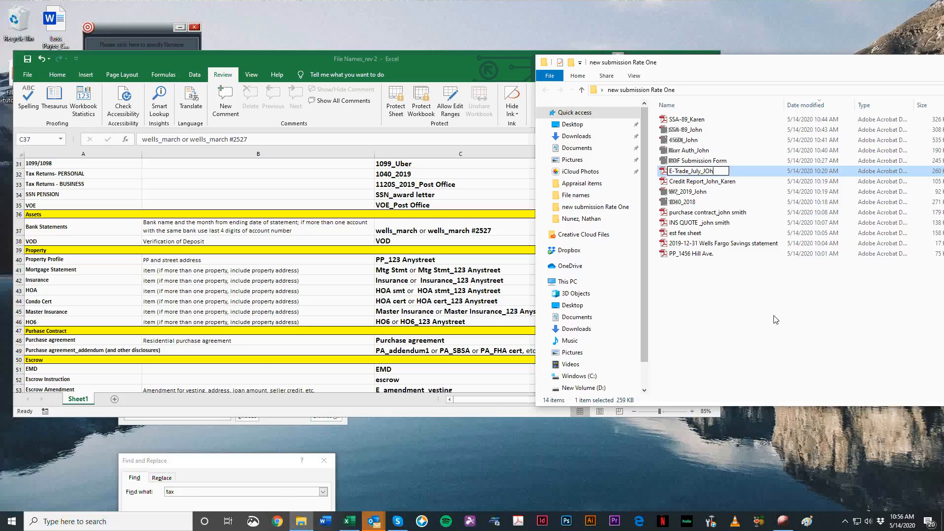
text(n)
key(Return)
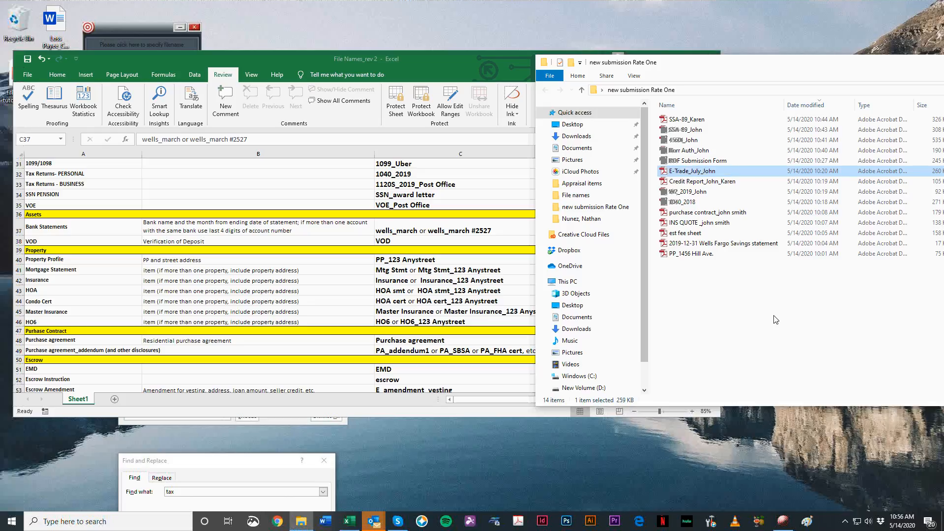
Step: Append an underscore and the co-borrower's first name to the E-Trade July statement's file name
key(F2)
key(End)
text(_Karen)
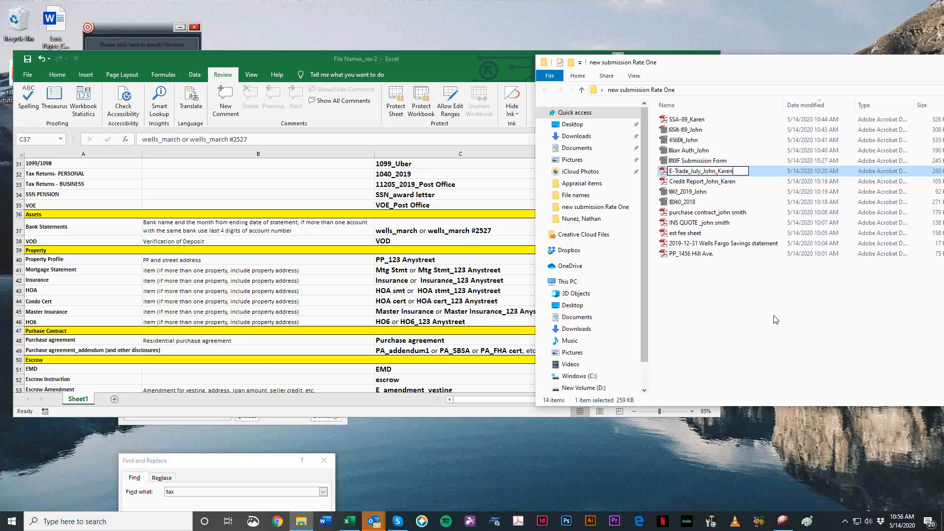
key(Return)
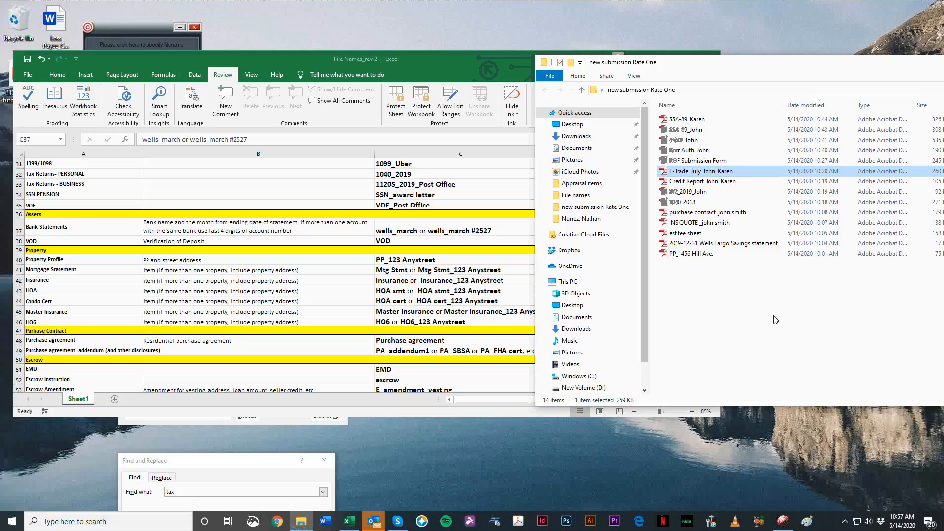
Step: Select the purchase contract file, check the naming workbook's rows around Bank Statements and Purchase Agreement, and return to the submission folder
key(Down)
key(Down)
key(Down)
key(Down)
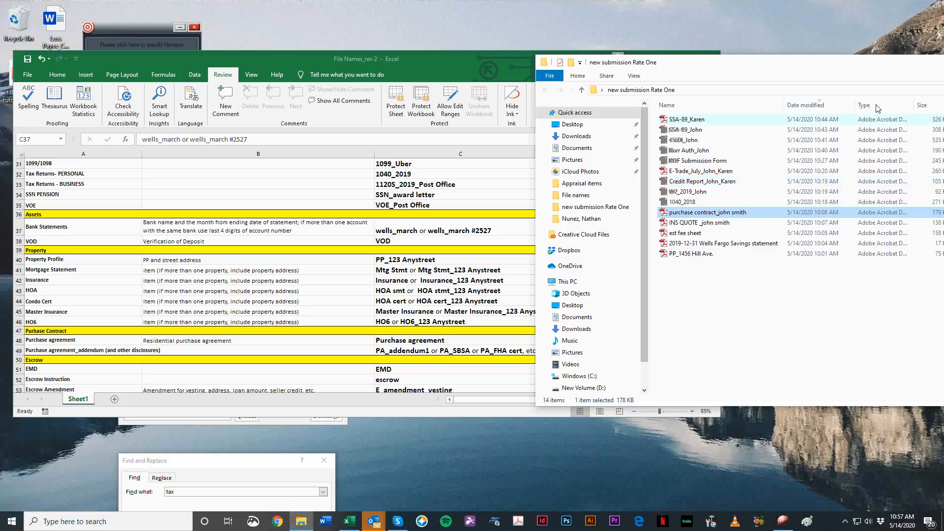
drag(273, 60, 296, 52)
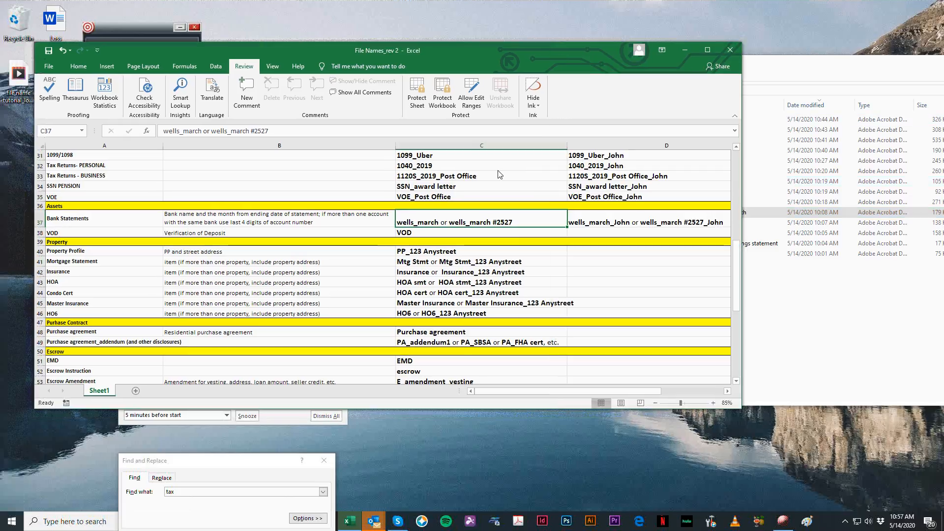
click(884, 340)
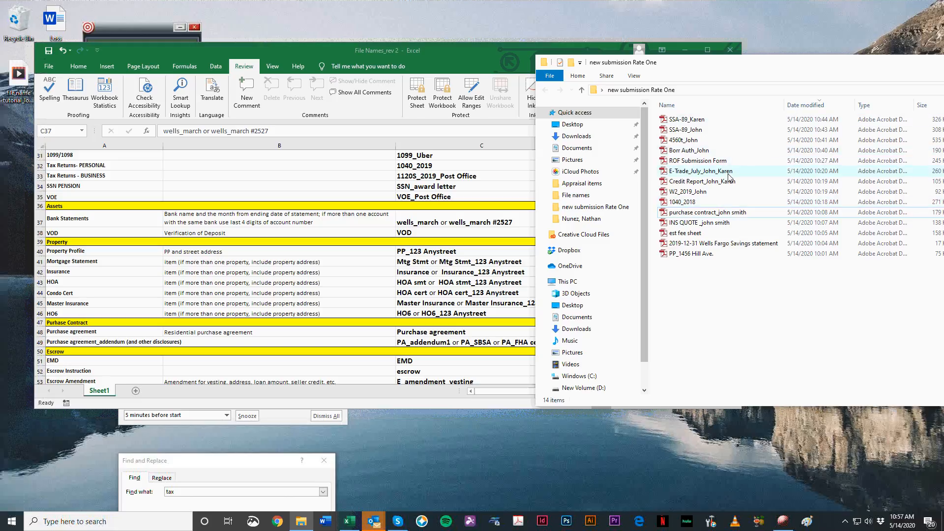
Step: Open the est fee sheet document and review the settlement statement to identify its document type
click(704, 235)
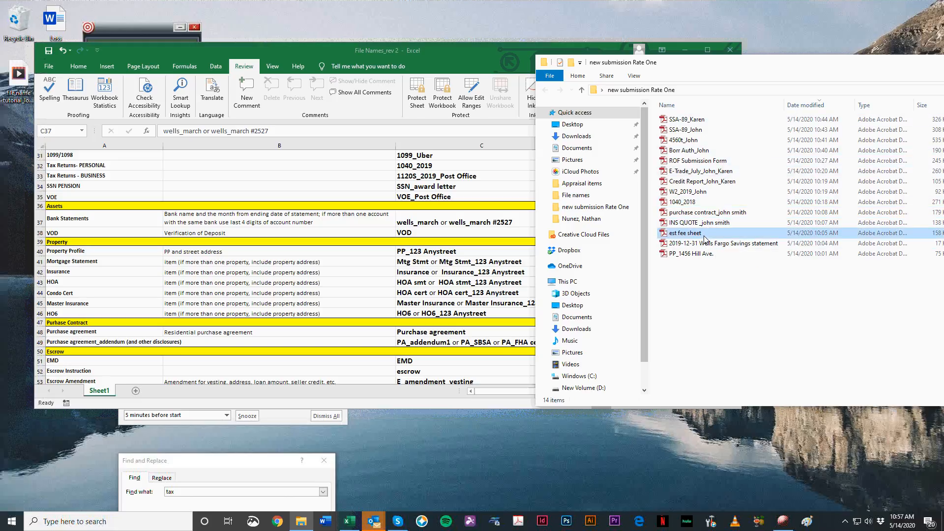
double_click(705, 238)
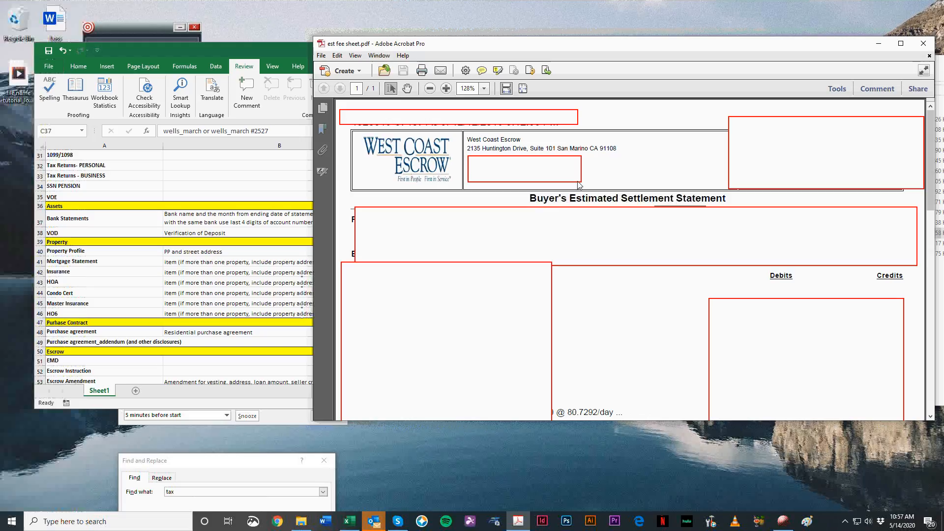
scroll(573, 206, down, 3)
scroll(620, 275, down, 5)
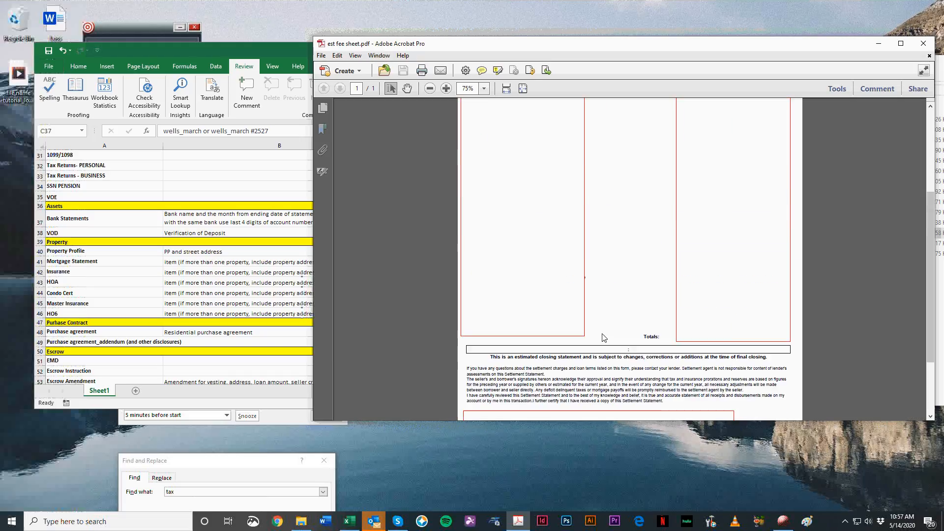
scroll(605, 338, up, 5)
Step: Switch to the file naming workbook in Excel, enlarge it and search for "escrow"
click(215, 279)
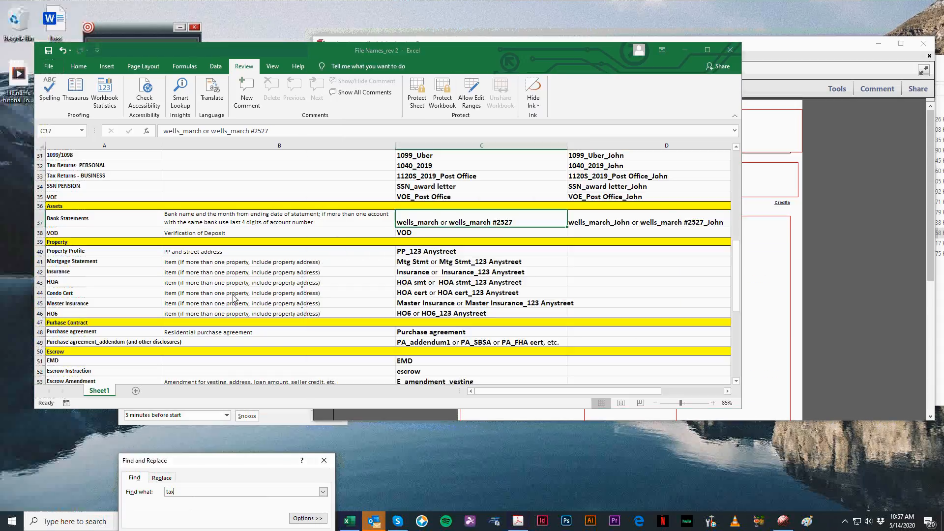
click(711, 51)
click(151, 489)
text(esc)
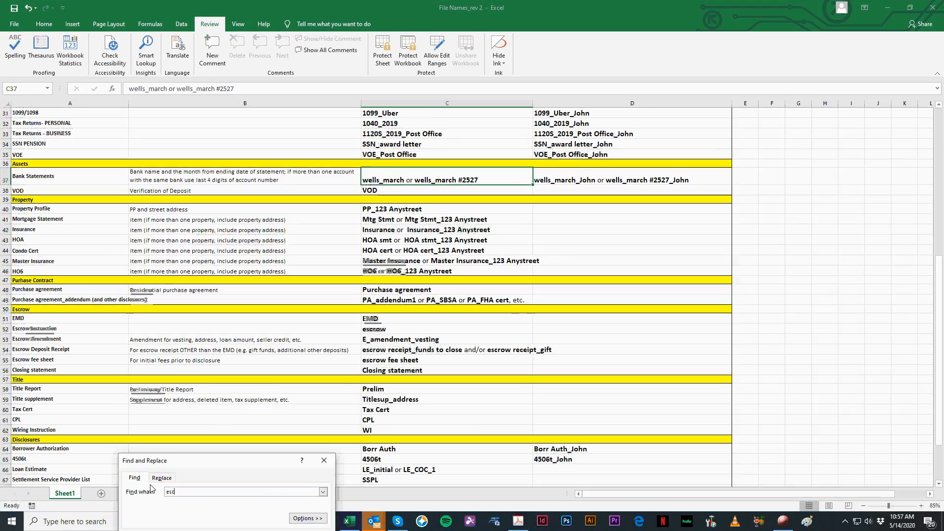
text(row)
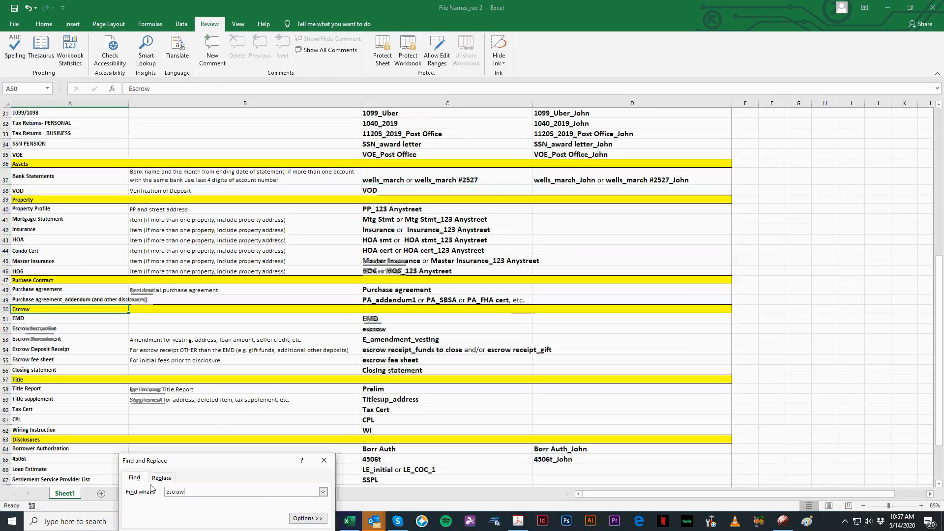
key(Return)
key(Return)
key(Return)
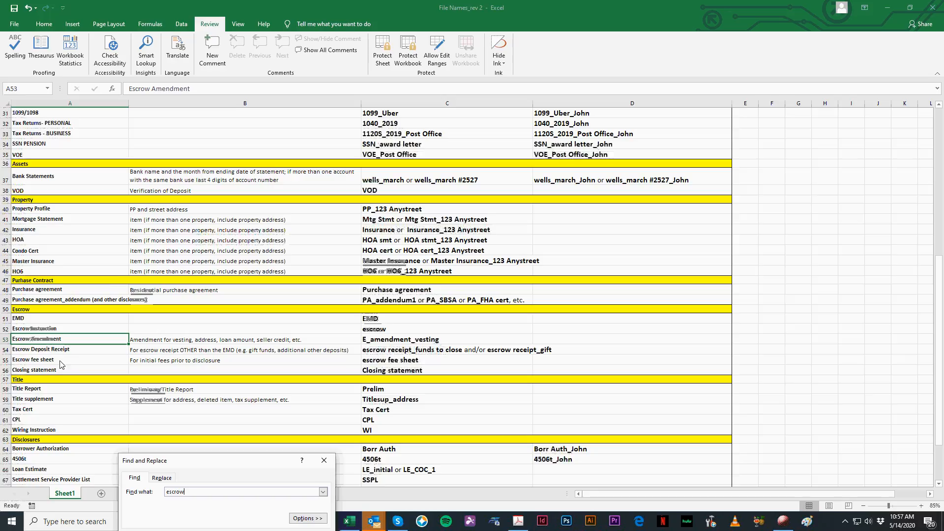
Step: Check the Escrow fee sheet row for its description and prescribed file name
click(60, 361)
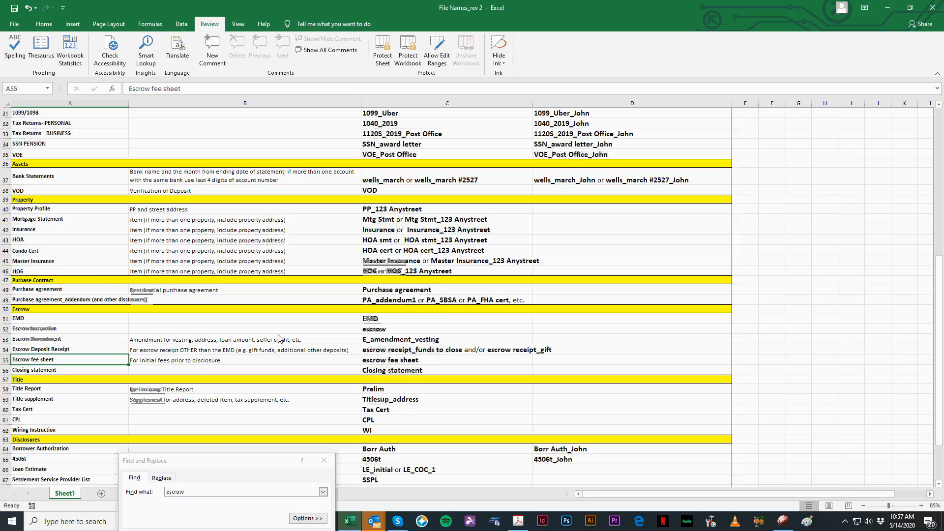
click(213, 363)
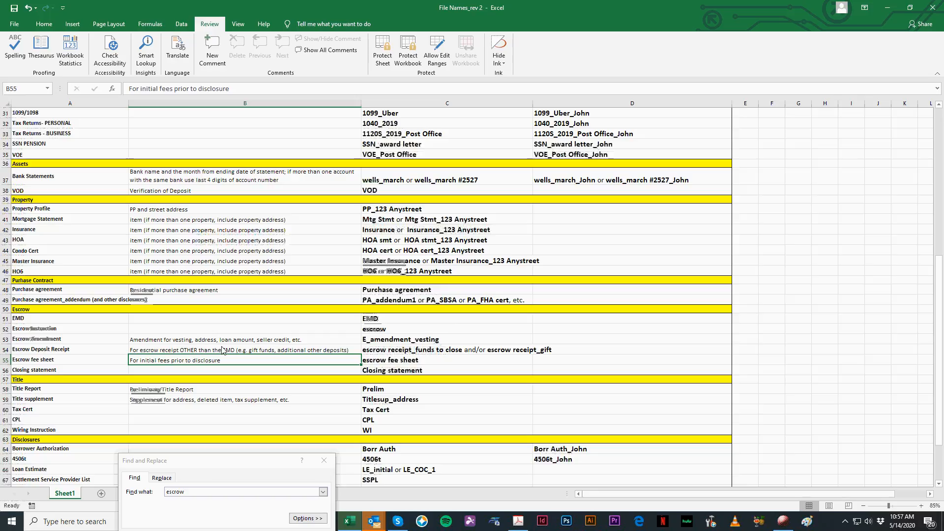
click(69, 362)
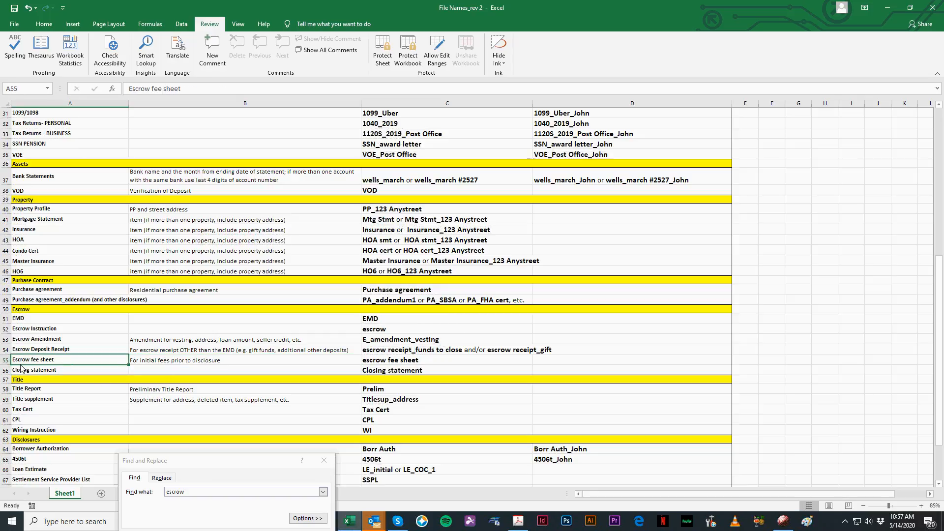
click(367, 363)
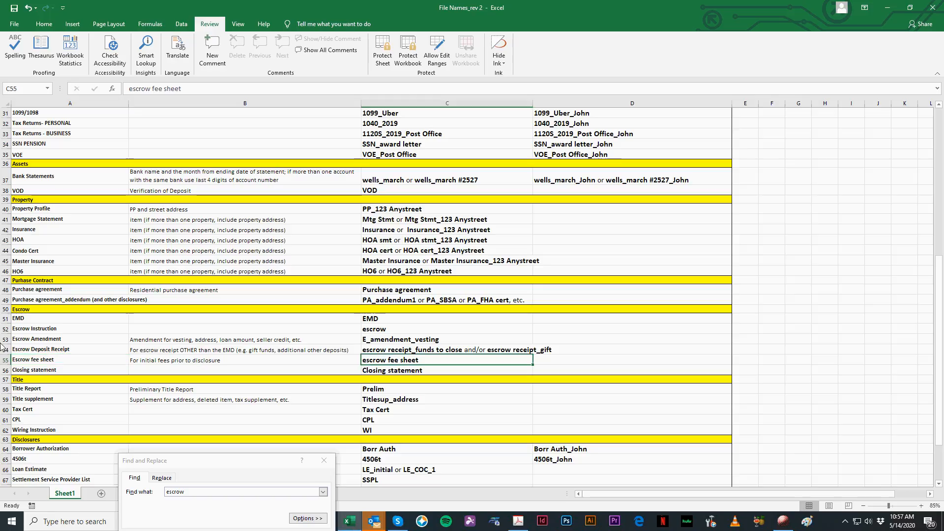
Step: Close the fee sheet document and rename the est fee sheet file as escrow fee sheet
click(889, 8)
click(923, 45)
click(729, 236)
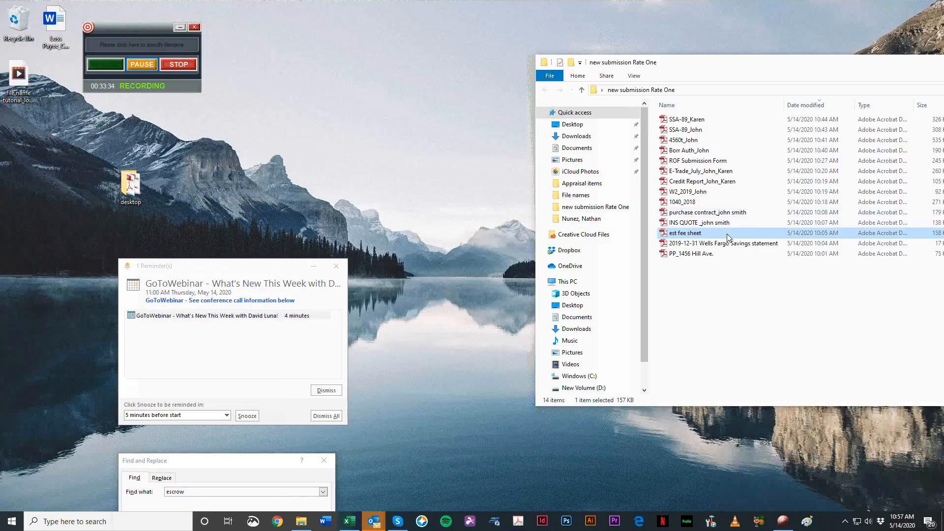
text(escrow fee sheet)
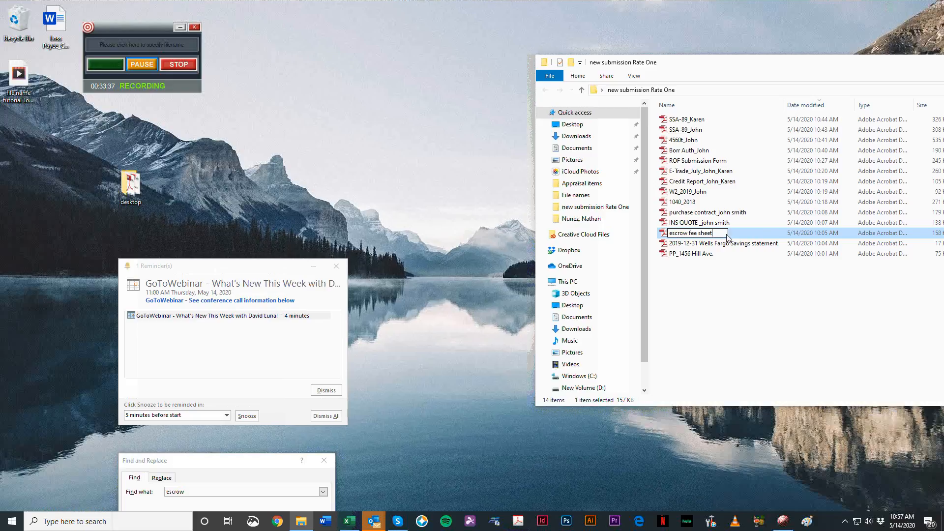
key(Return)
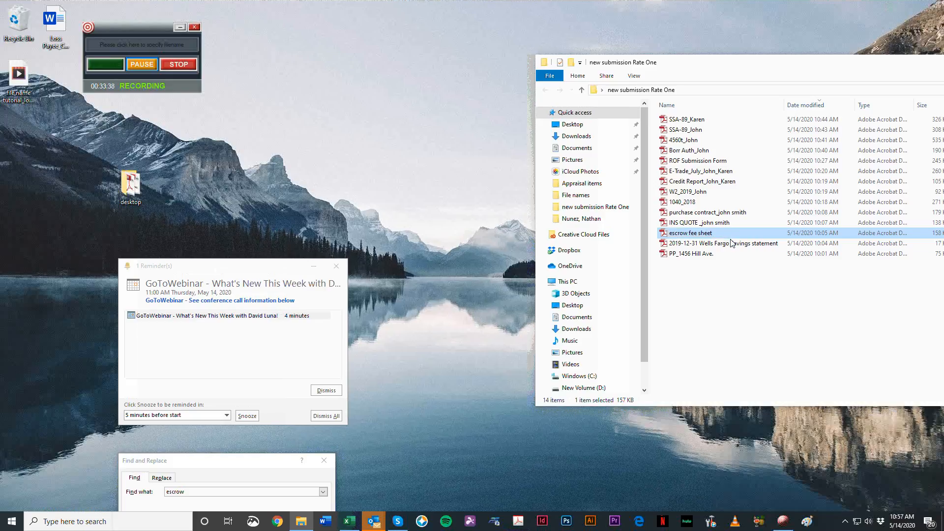
Step: Open the 2019-12-31 Wells Fargo Savings statement, check the bank, statement month and account details, and close it
double_click(731, 243)
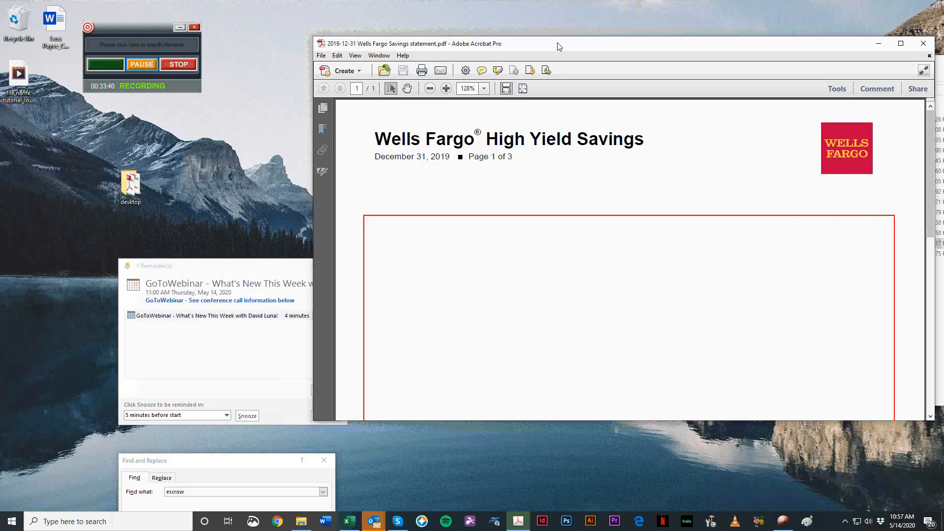
drag(557, 43, 317, 43)
scroll(383, 162, down, 5)
scroll(385, 172, up, 2)
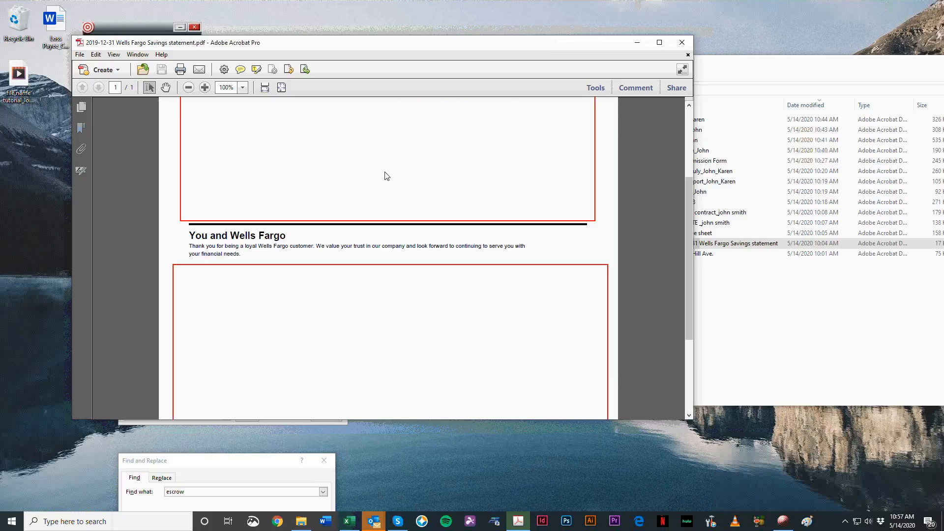
scroll(387, 176, down, 3)
scroll(364, 271, down, 3)
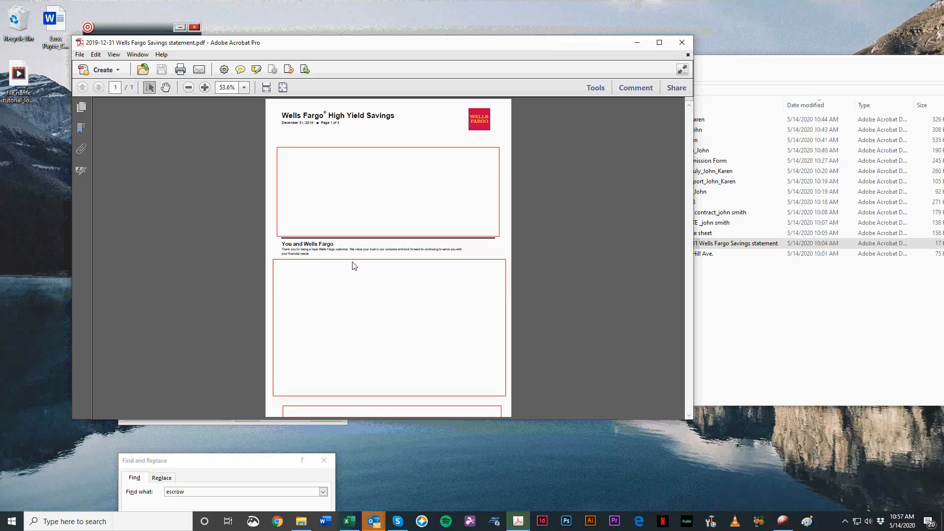
scroll(317, 197, up, 2)
scroll(292, 241, up, 1)
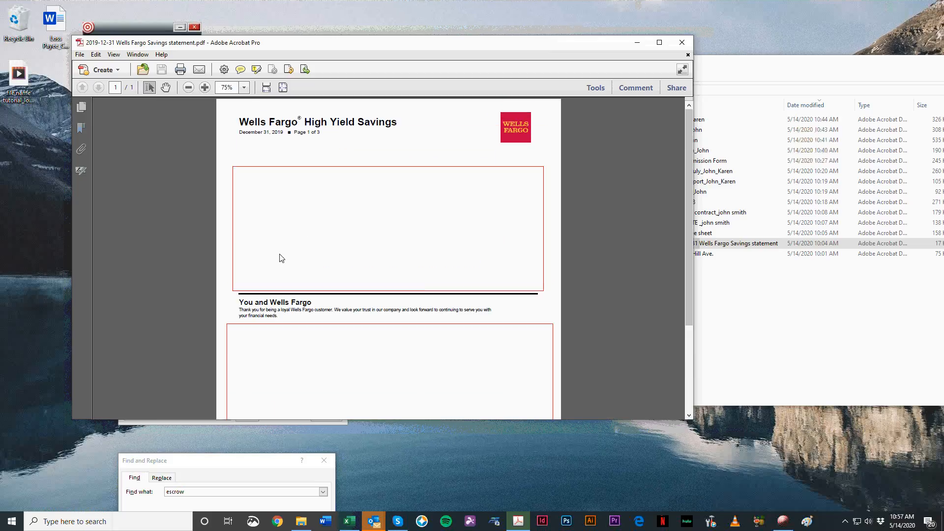
scroll(426, 193, down, 3)
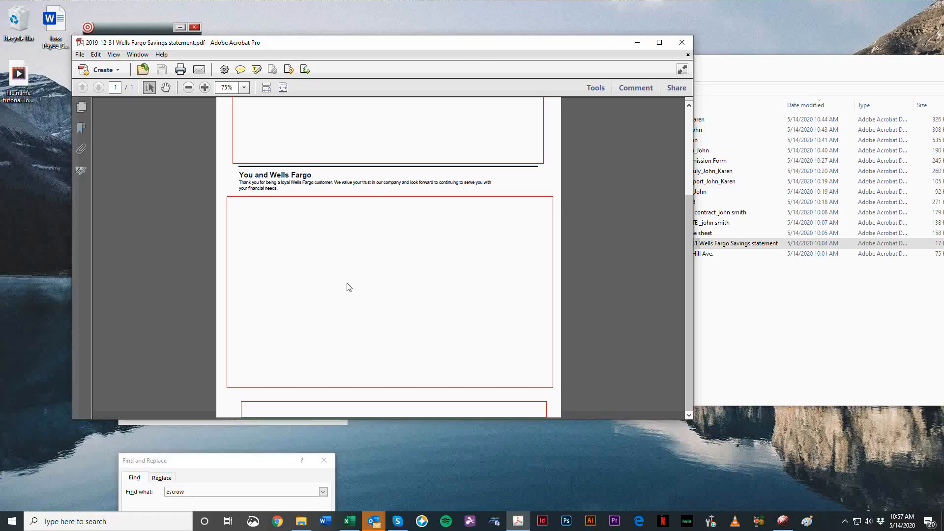
scroll(244, 254, up, 3)
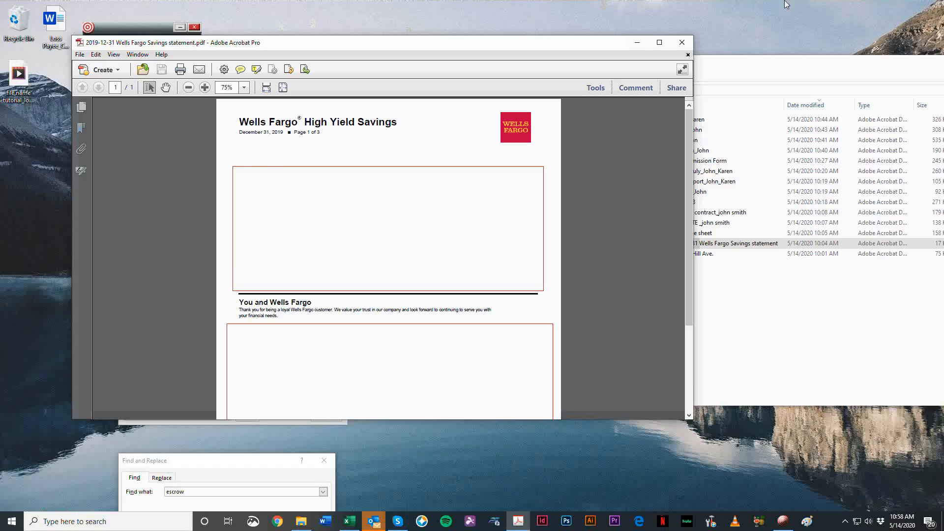
click(681, 42)
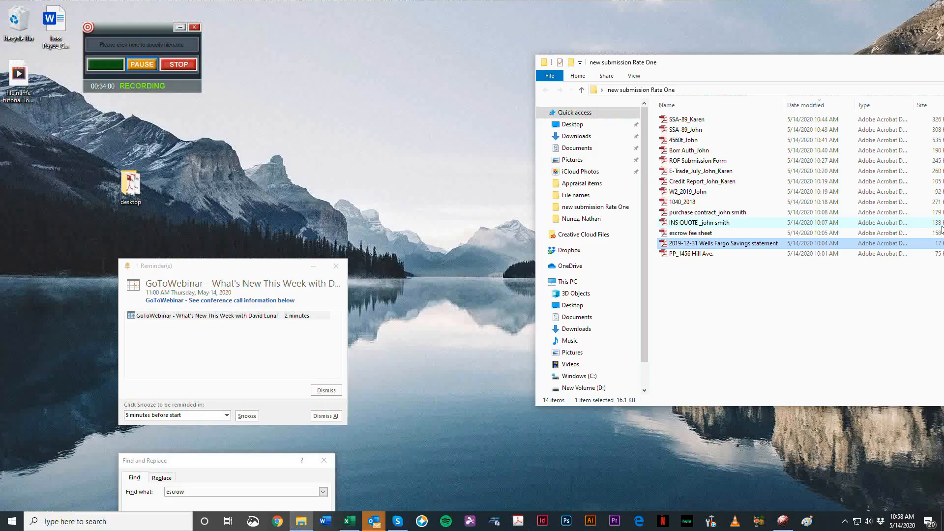
Step: Rename the Wells Fargo savings statement as Wells Fargo_December_ followed by both borrowers' first names separated by an underscore
key(F2)
text(W)
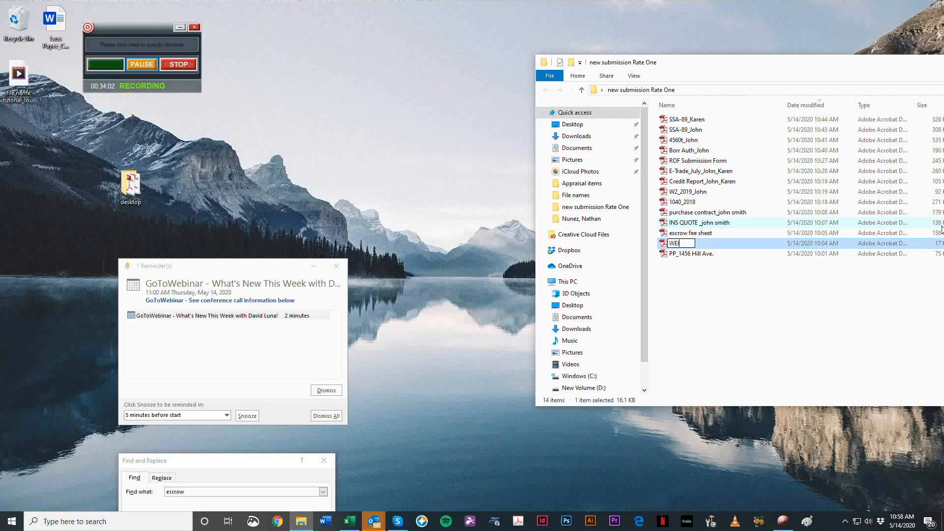
text(els F)
key(BackSpace)
text(ls Fargo_December_John_)
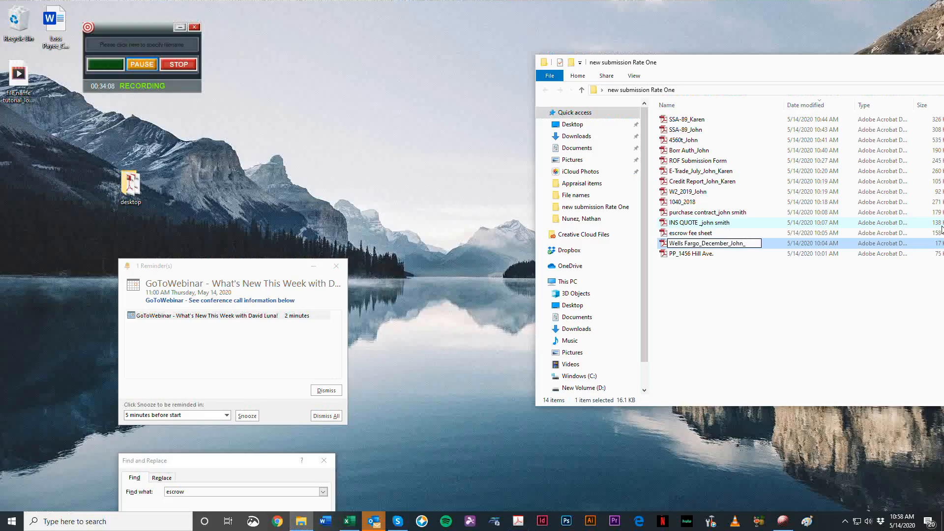
text(Karen)
key(Return)
key(ctrl+f)
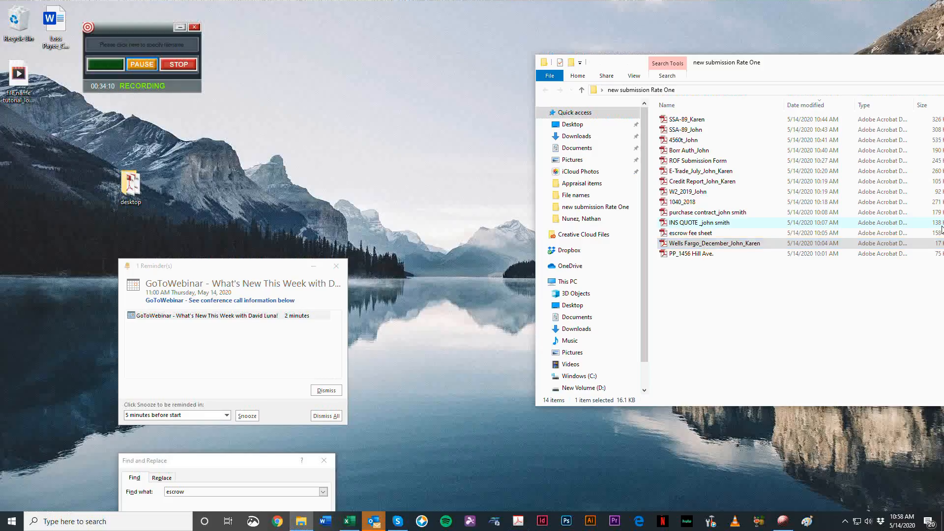
click(823, 359)
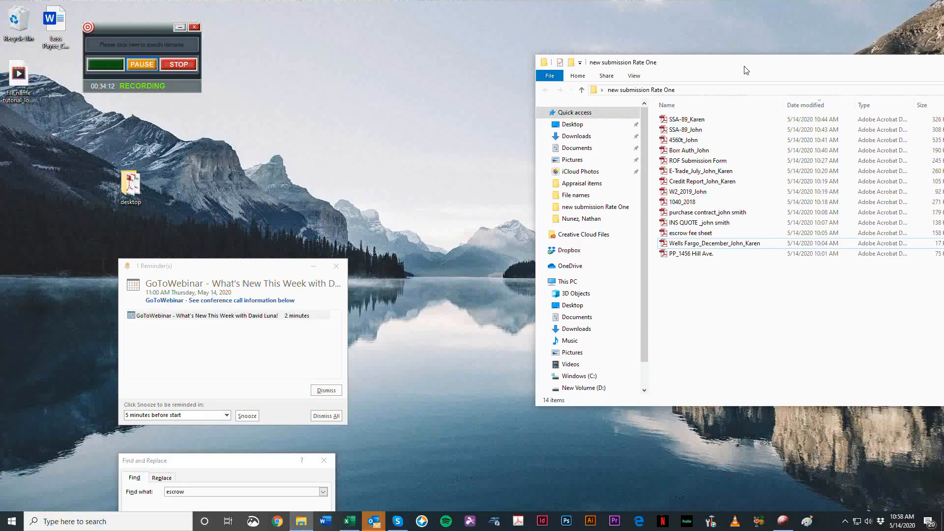
Step: Remove both borrowers' first names from the Wells Fargo statement's file name, leaving Wells Fargo_December
drag(744, 66, 734, 52)
click(734, 231)
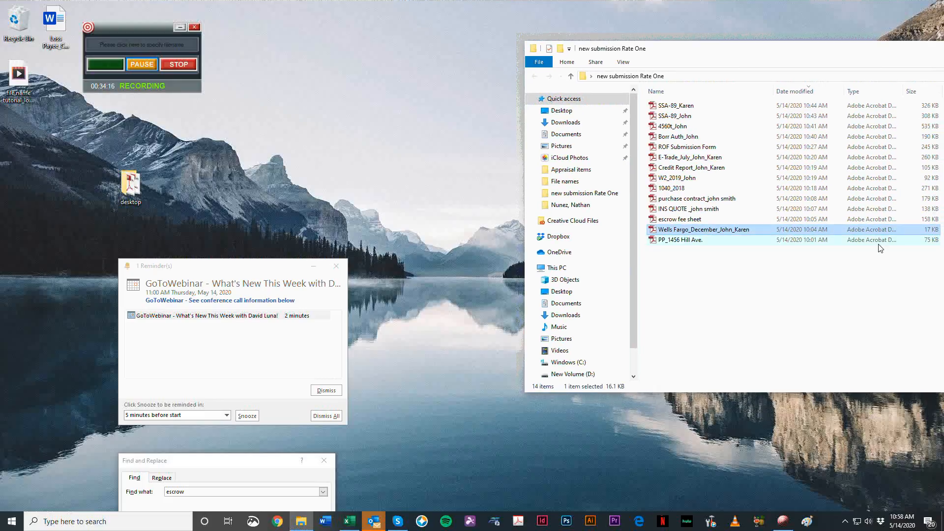
key(F2)
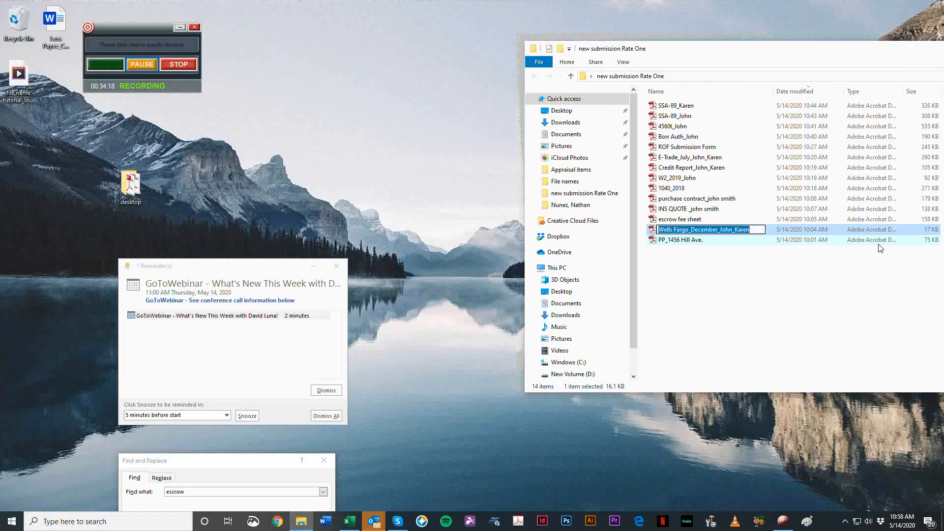
key(End)
key(BackSpace)
key(BackSpace)
key(BackSpace)
key(BackSpace)
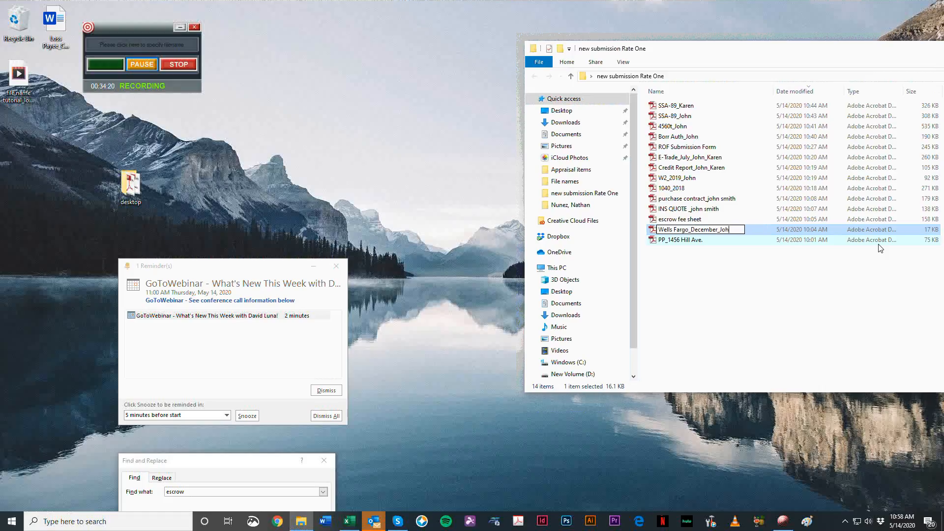
key(BackSpace)
key(BackSpace)
key(BackSpace)
key(BackSpace)
key(Return)
key(Up)
key(Up)
key(Up)
key(Up)
key(Up)
key(Up)
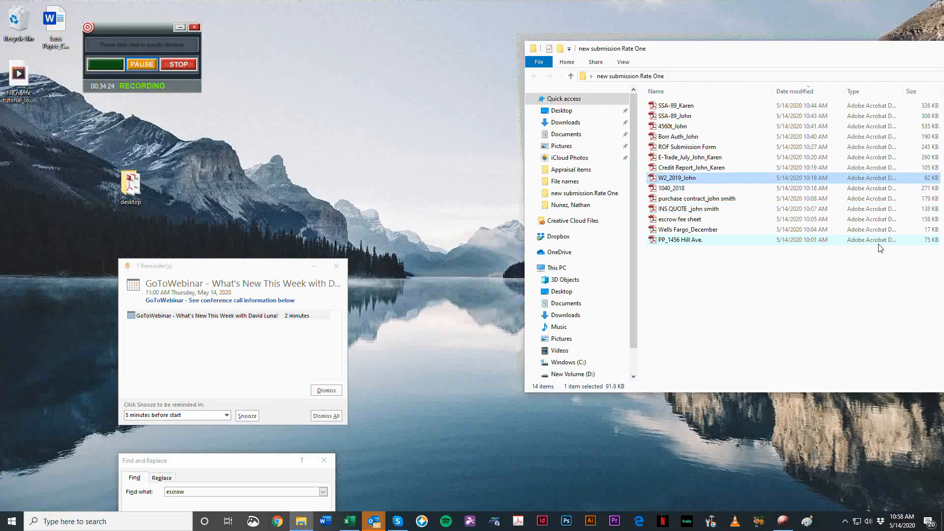
key(F2)
key(End)
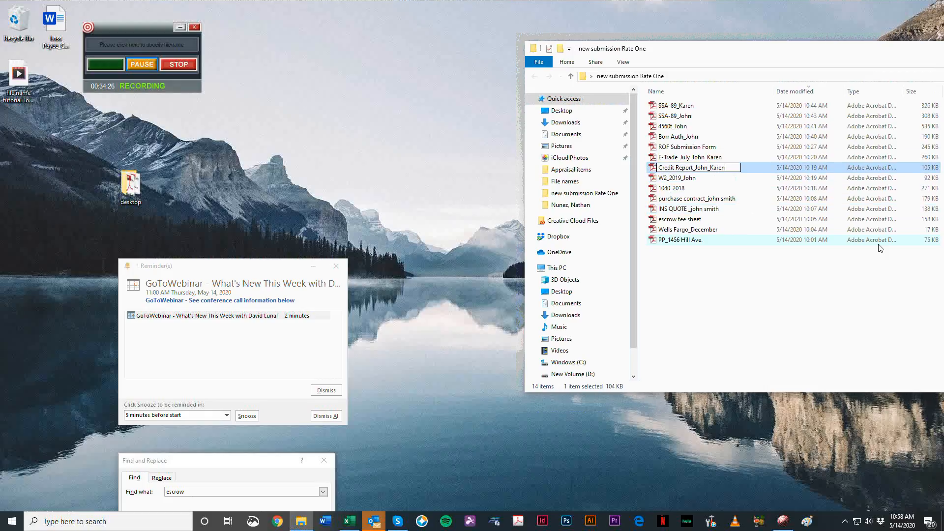
key(Return)
Step: Remove both borrowers' first names from the E-Trade statement's file name, leaving E-Trade_July
key(Up)
key(Up)
key(Down)
key(F2)
key(End)
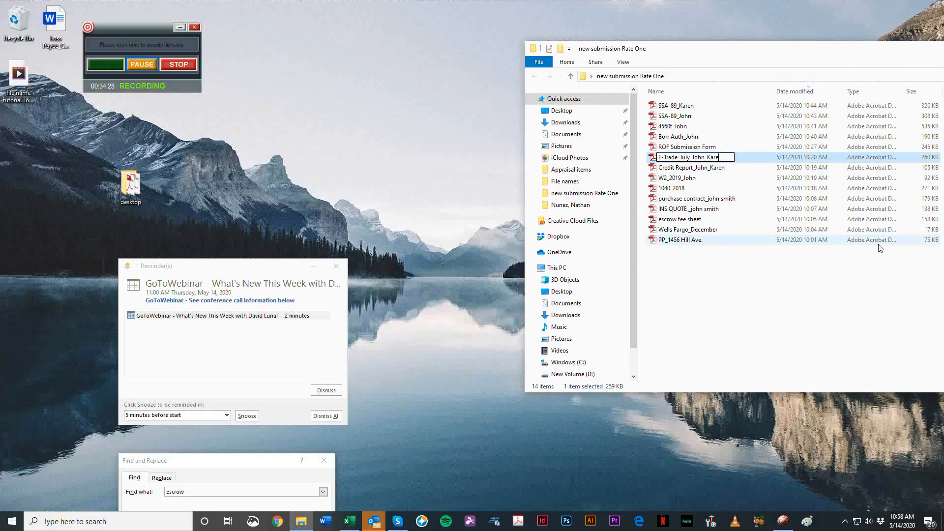
key(BackSpace)
key(BackSpace)
key(BackSpace)
key(BackSpace)
key(BackSpace)
key(BackSpace)
key(BackSpace)
key(BackSpace)
key(Return)
key(Down)
key(Down)
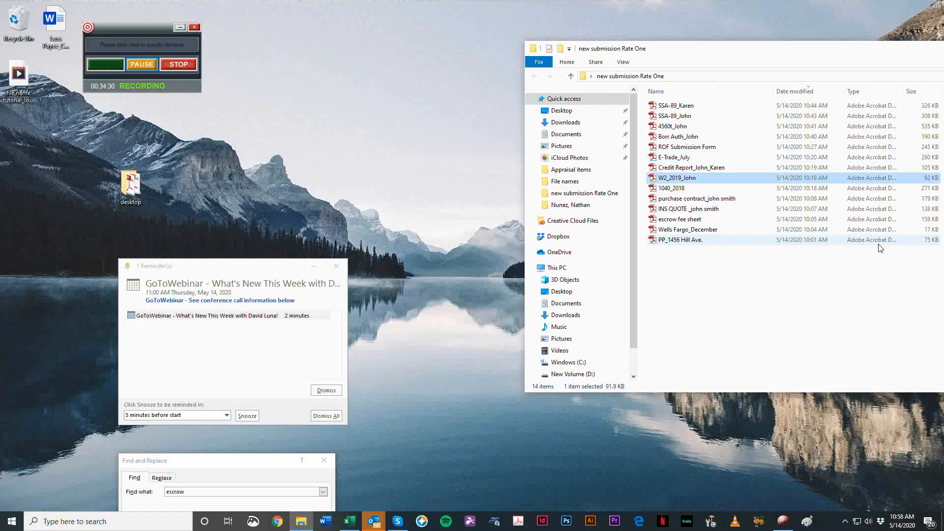
click(879, 240)
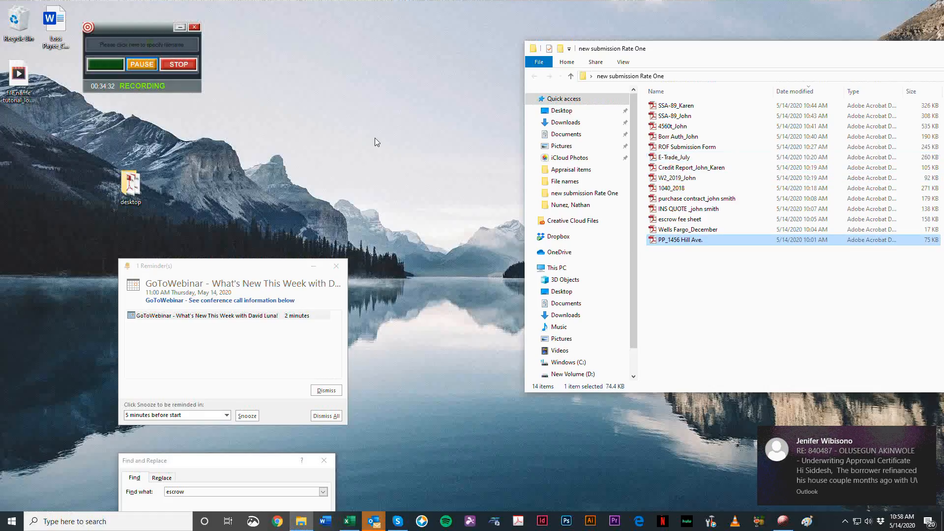
click(405, 165)
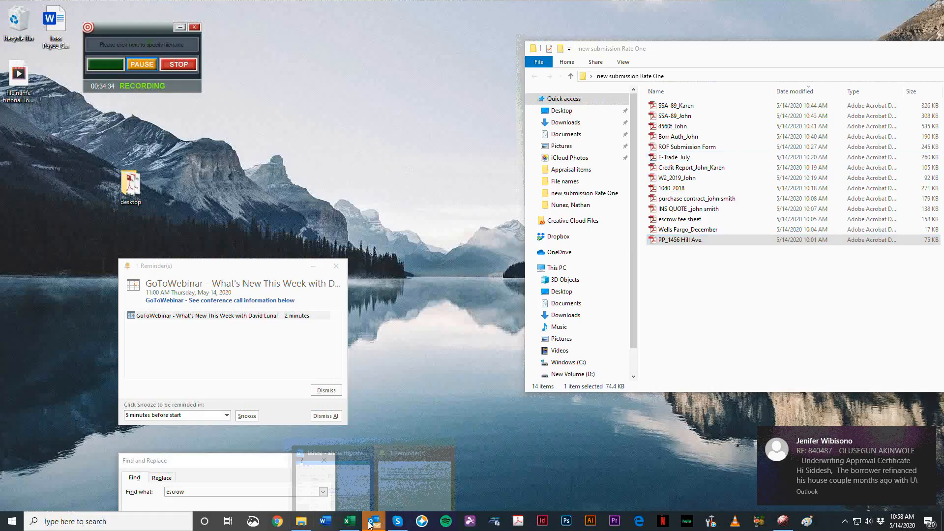
click(373, 521)
click(572, 35)
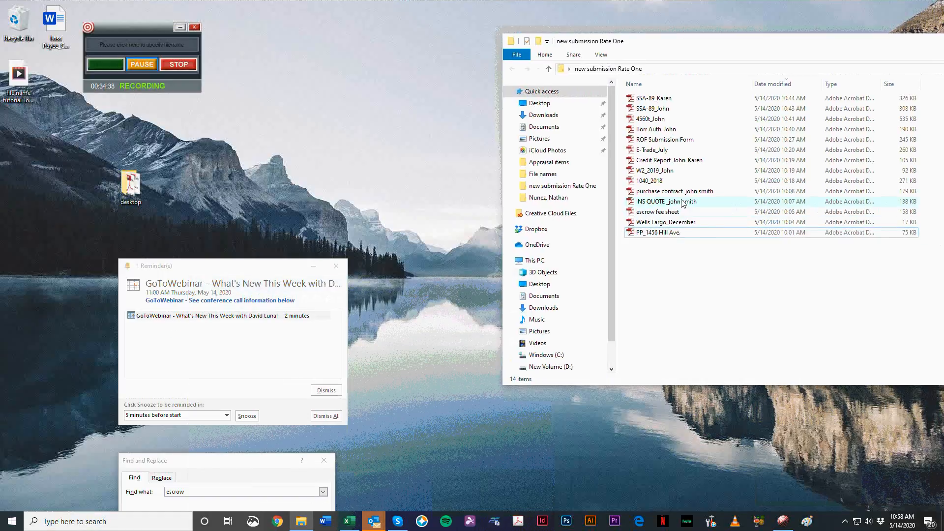
Step: Open the INS QUOTE PDF, look over its coverage page, and close it
double_click(683, 203)
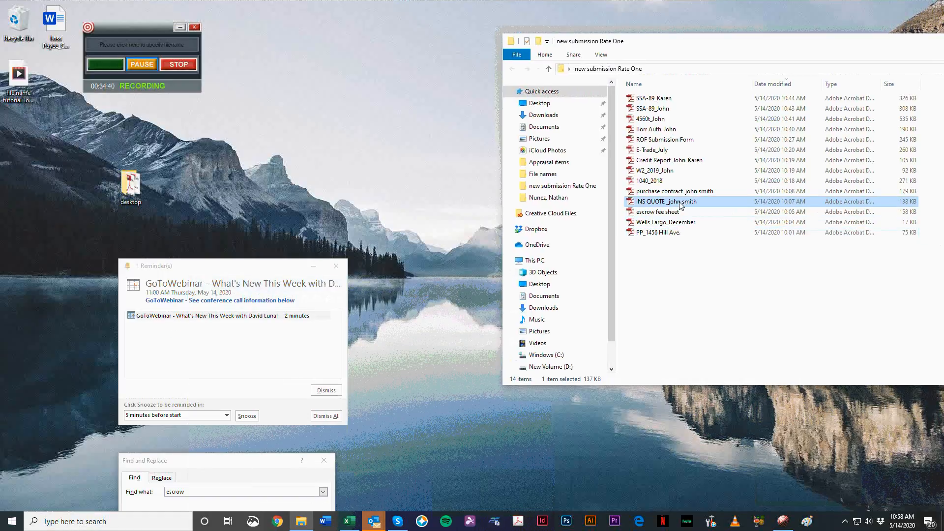
scroll(609, 249, down, 12)
scroll(554, 214, up, 1)
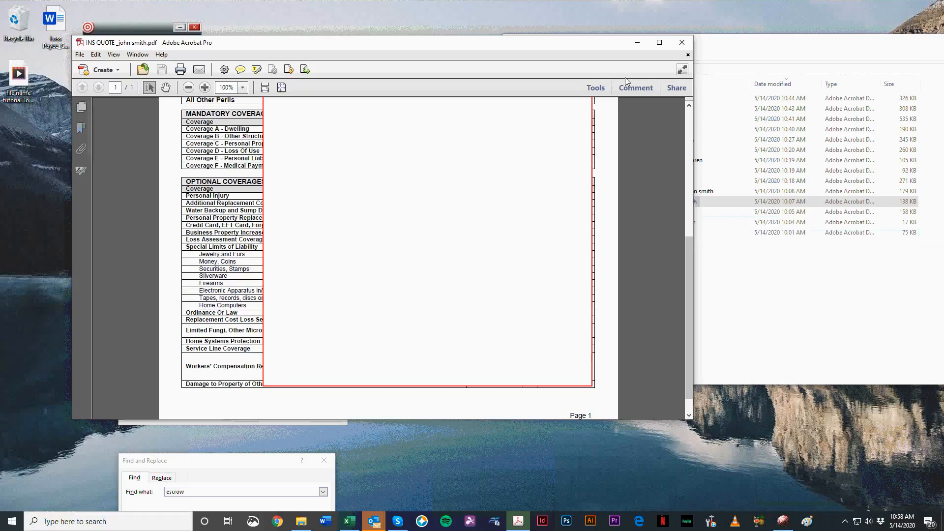
click(683, 43)
Step: Switch to the Excel naming list, search for insurance, and examine the naming rule and example for more than one property
click(350, 521)
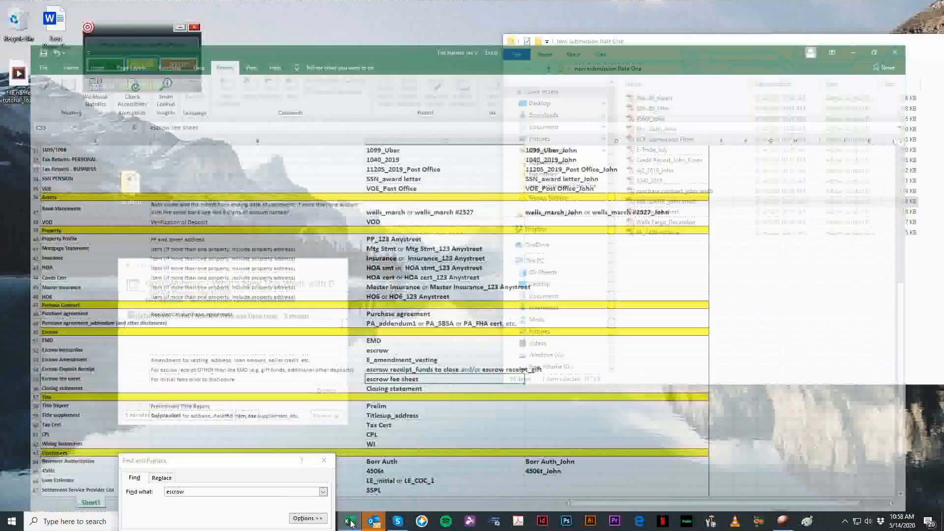
text(insua)
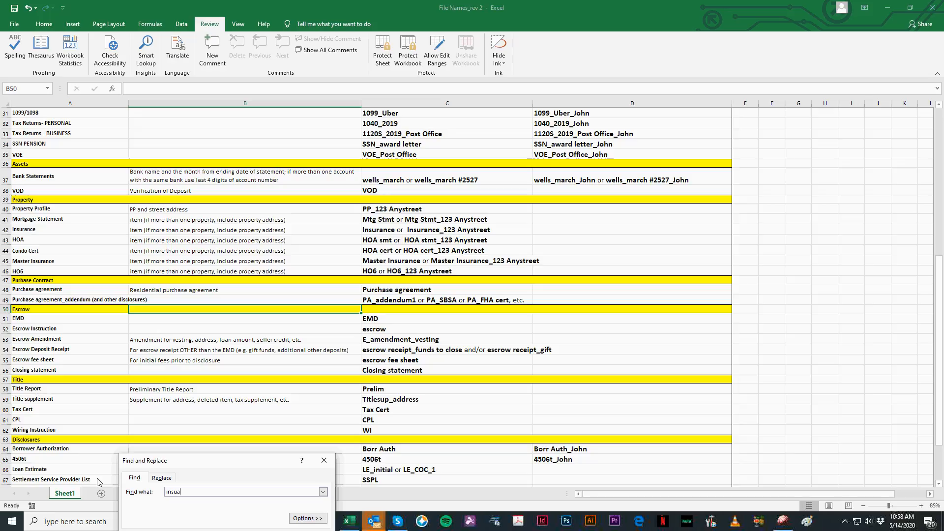
key(BackSpace)
text(rance)
key(Return)
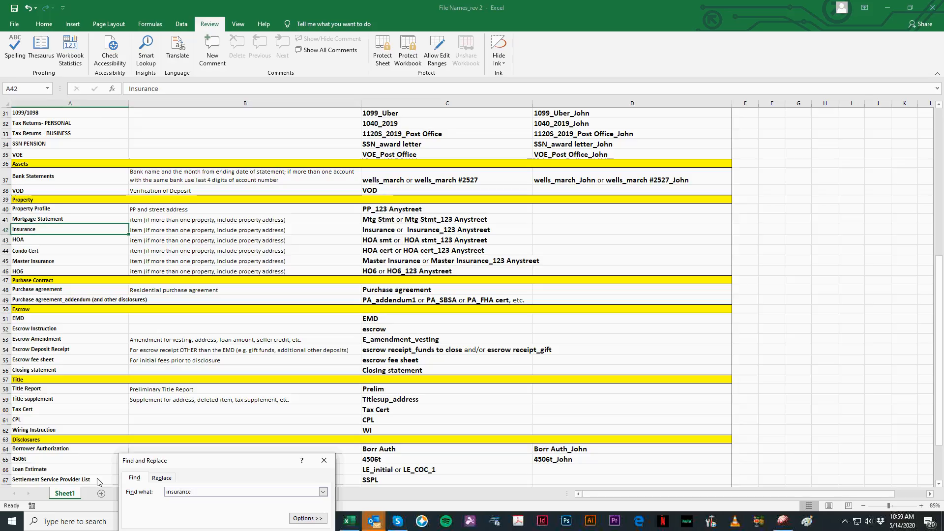
click(170, 232)
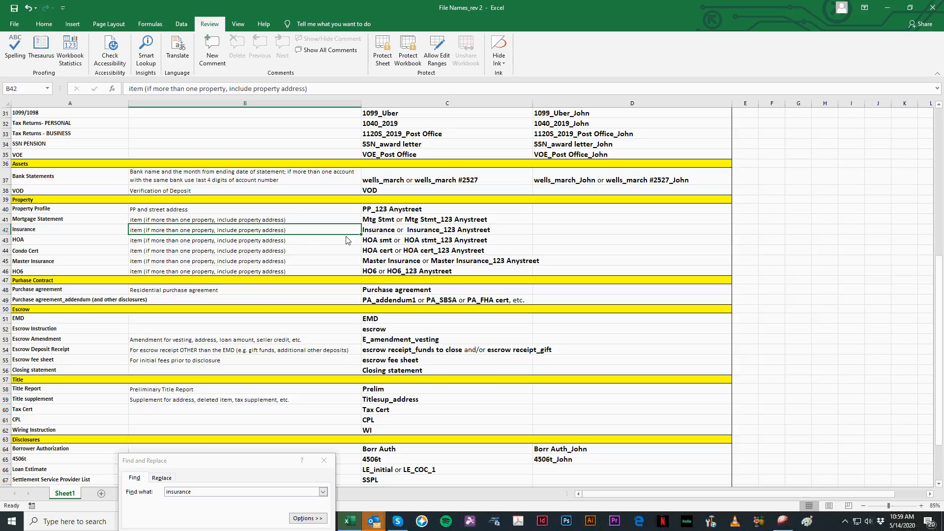
click(382, 233)
double_click(381, 232)
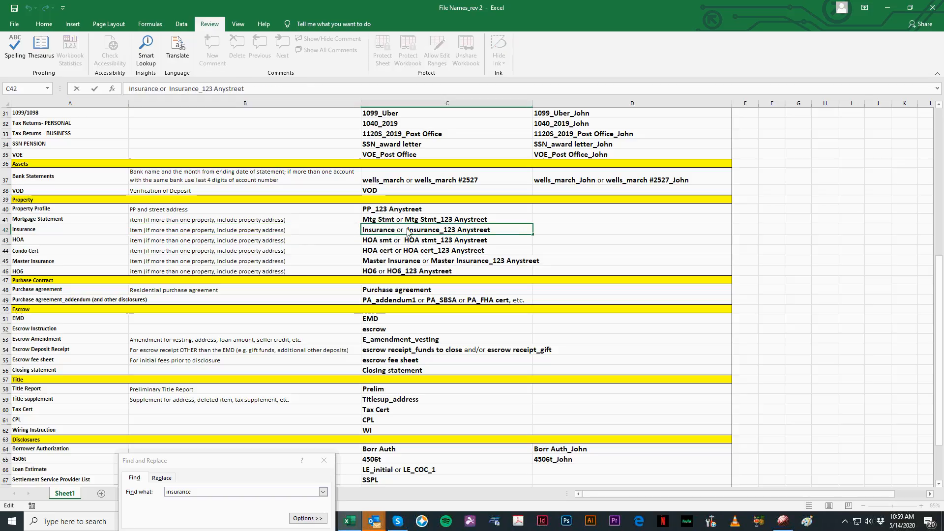
drag(408, 233, 518, 235)
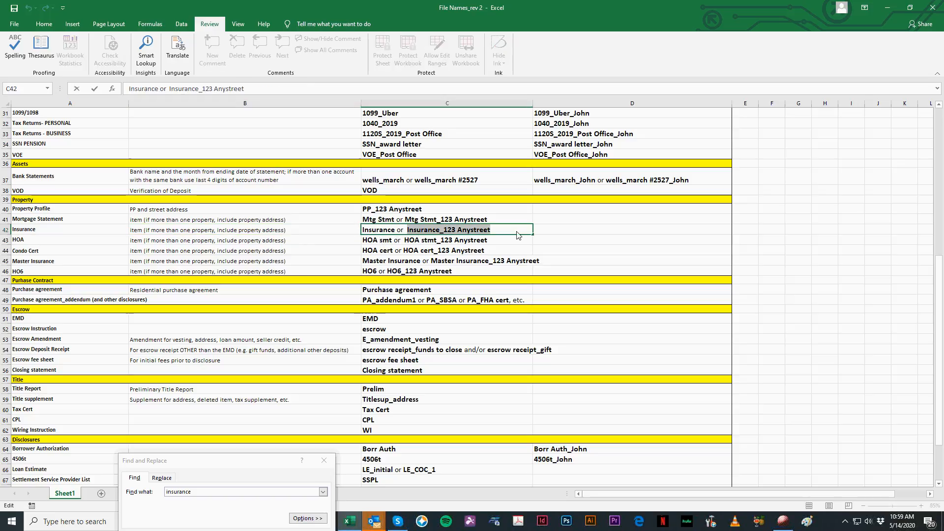
click(888, 7)
Step: Duplicate the INS QUOTE file within the submission folder and dismiss the webinar reminder
click(725, 256)
click(686, 203)
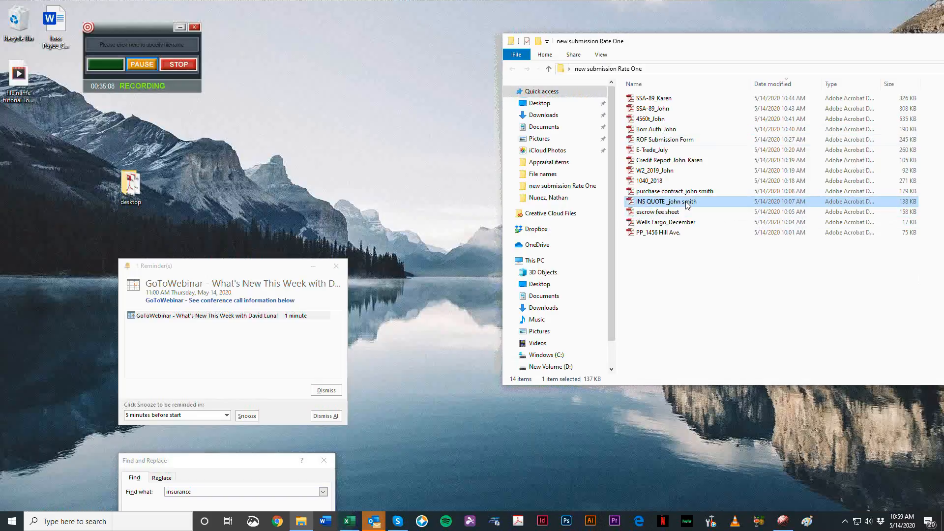
key(ctrl+c)
key(ctrl+v)
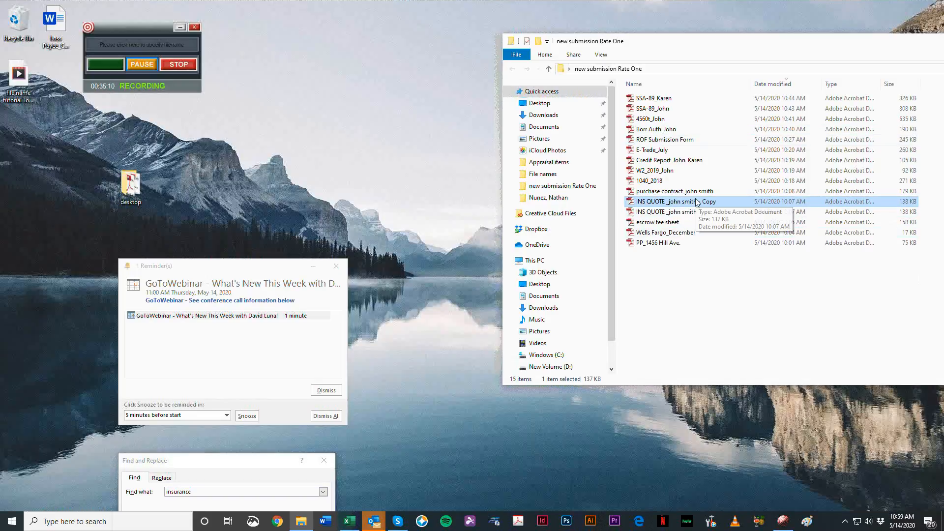
key(F2)
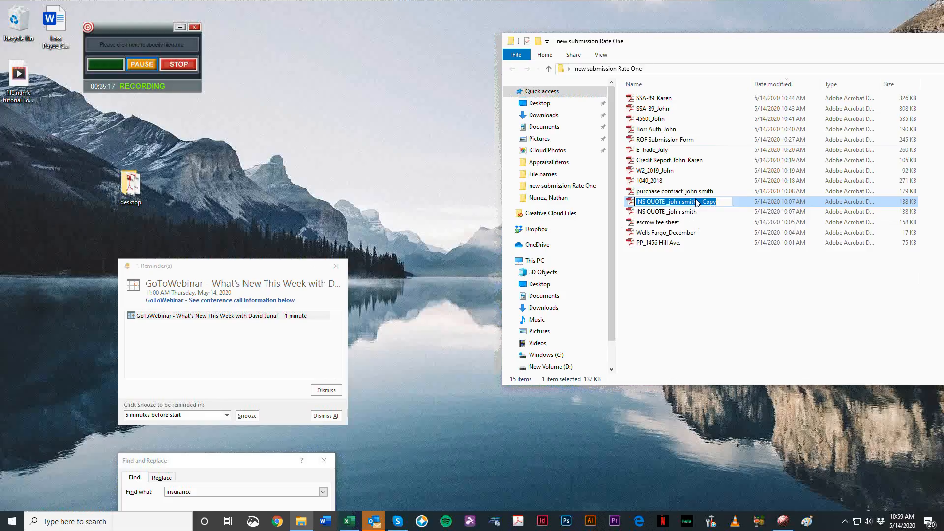
click(326, 390)
click(713, 199)
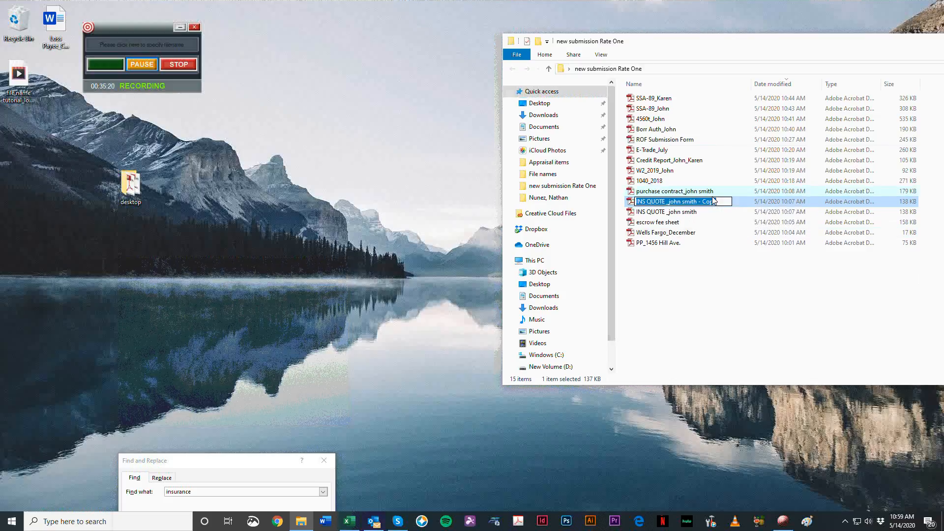
Step: Rename the copied insurance quote as Insurance
key(F2)
text(Insurance)
key(Return)
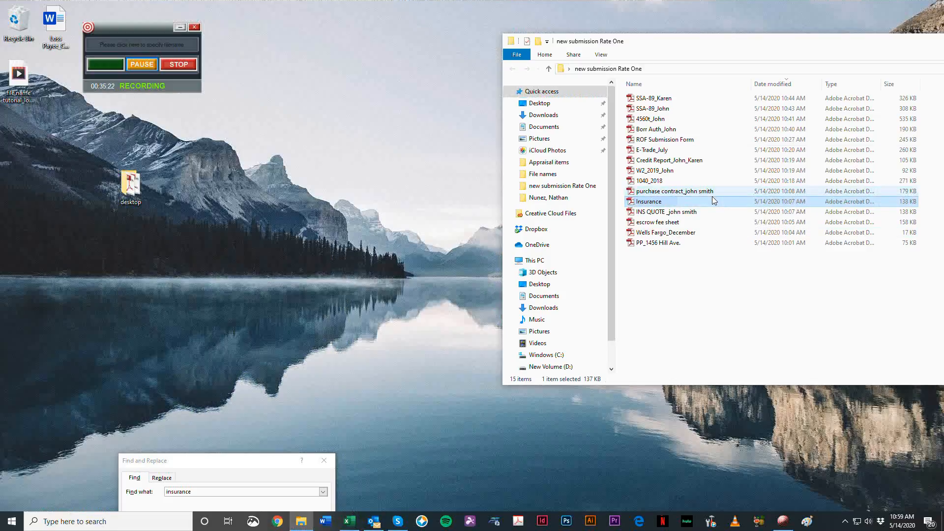
Step: Extend the Insurance file's name with an underscore and the first property's street address
key(F2)
key(End)
text(_)
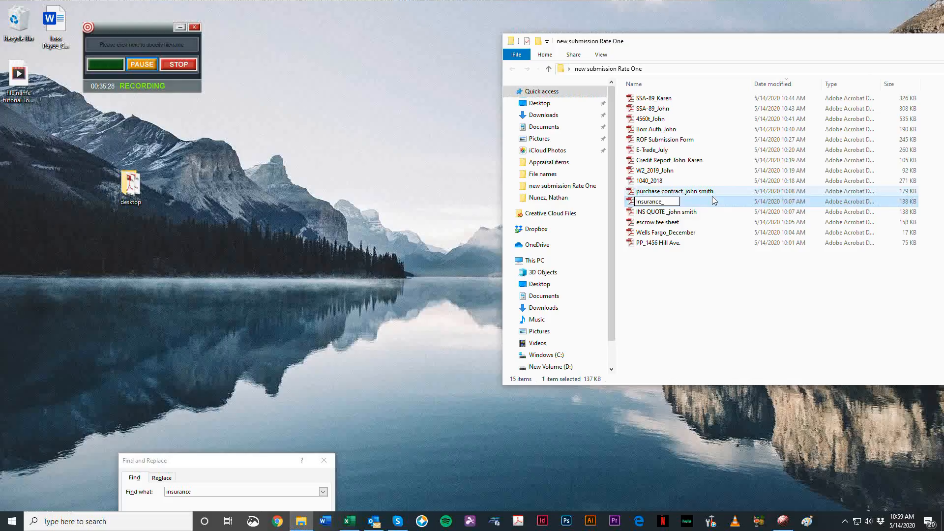
key(Tab)
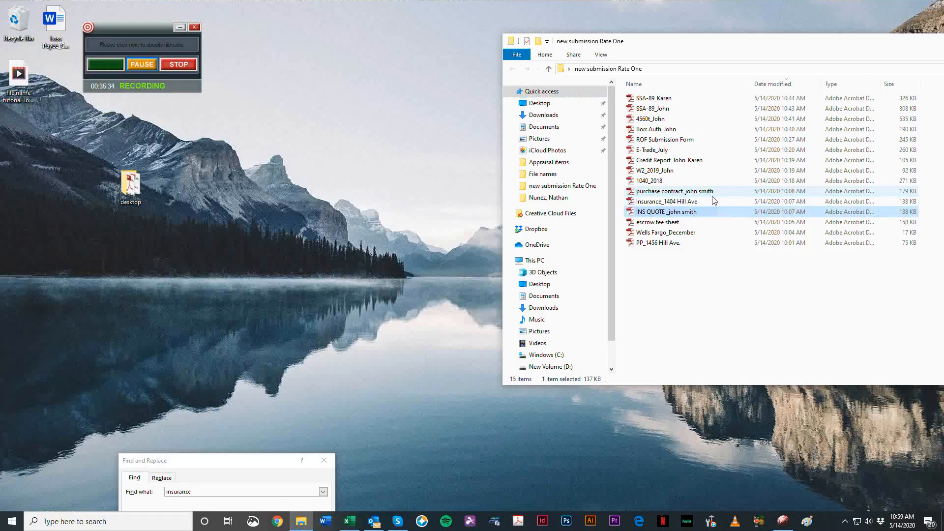
Step: Rename the original INS QUOTE file as Insurance_ followed by a second property's street address
text(Insurance_)
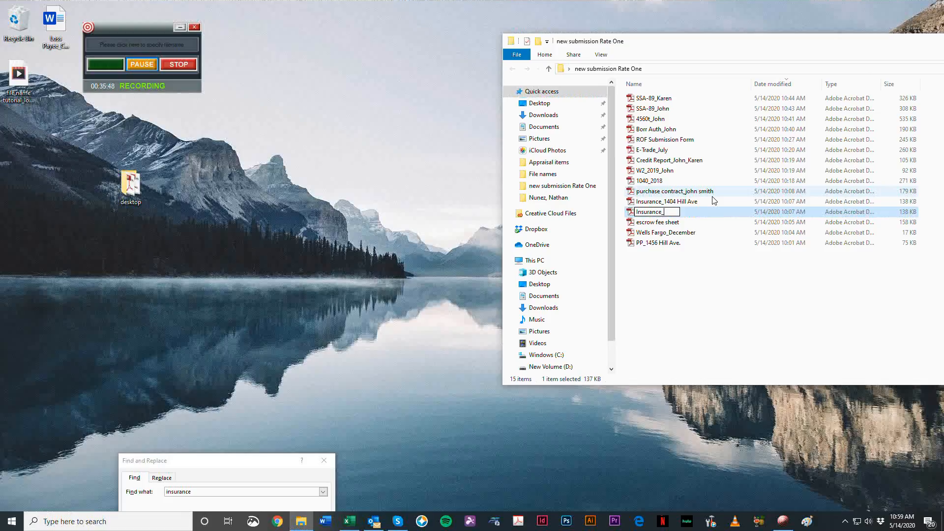
key(Return)
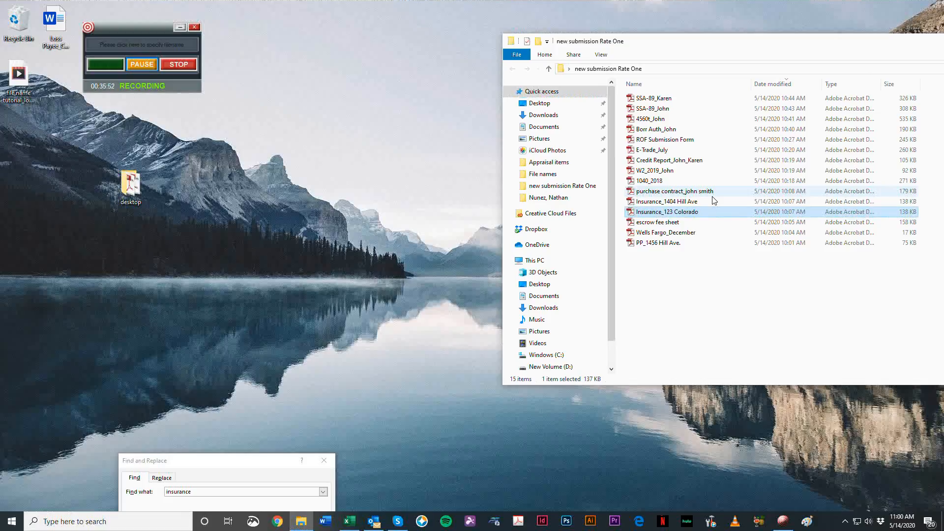
Step: Delete the insurance file named for the second property
key(Delete)
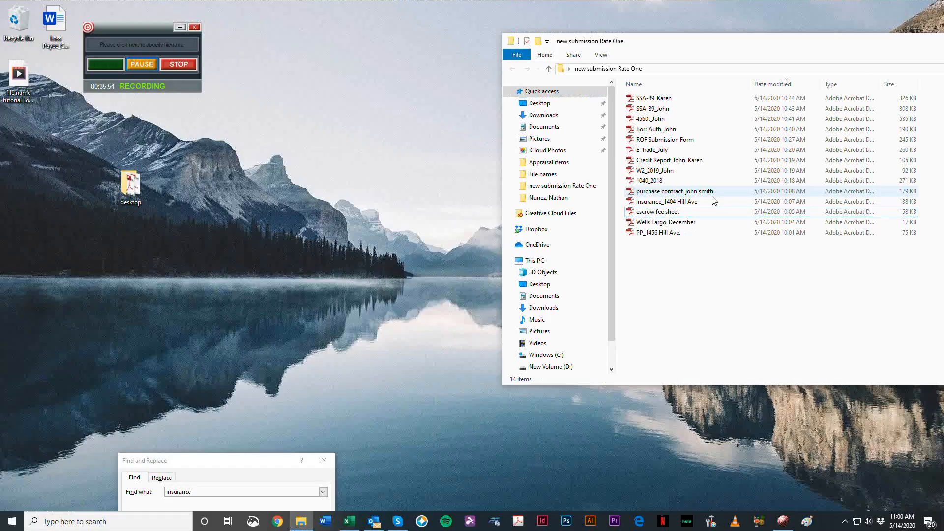
click(714, 222)
click(716, 213)
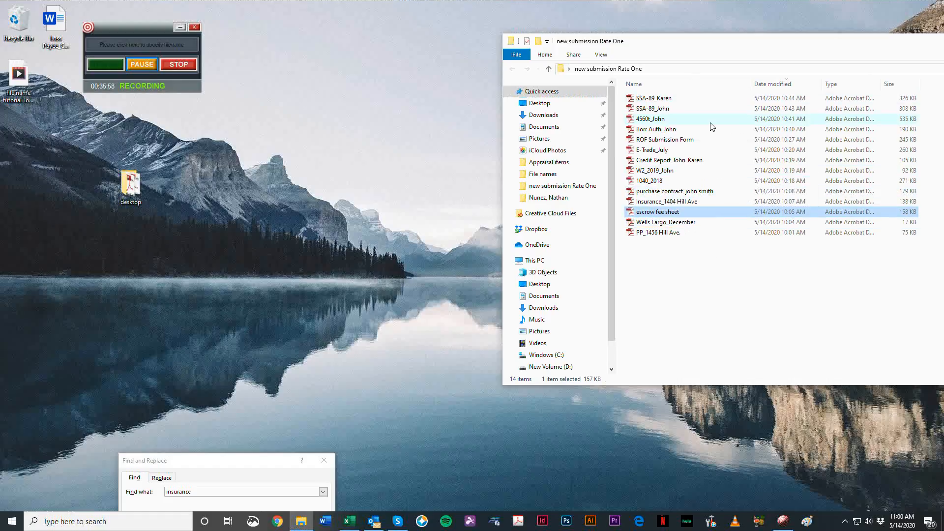
Step: Open the purchase contract PDF to identify it, and search the Excel naming list for purchase to check the required file name
double_click(696, 191)
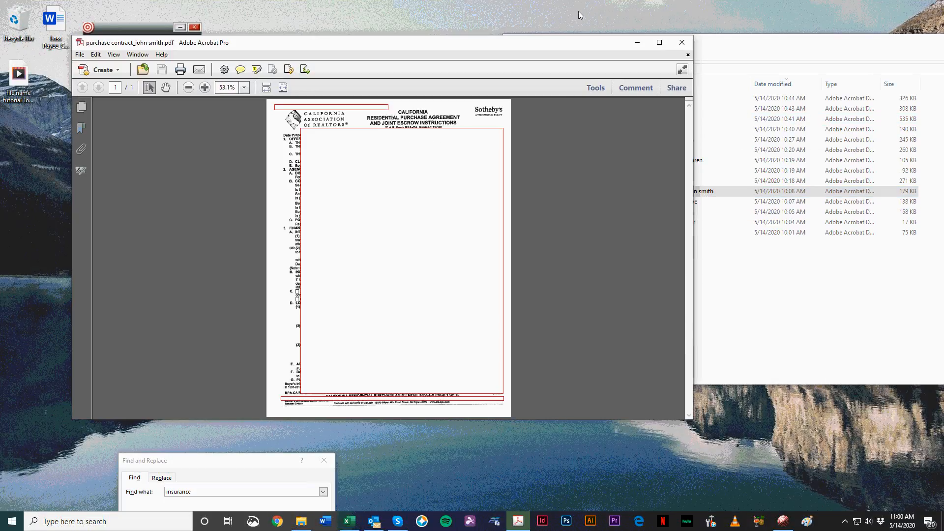
click(374, 521)
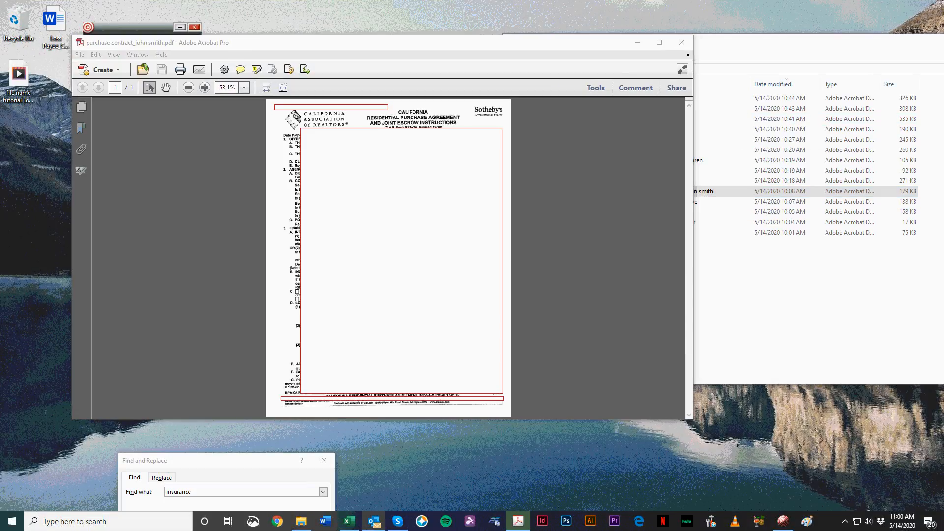
click(350, 521)
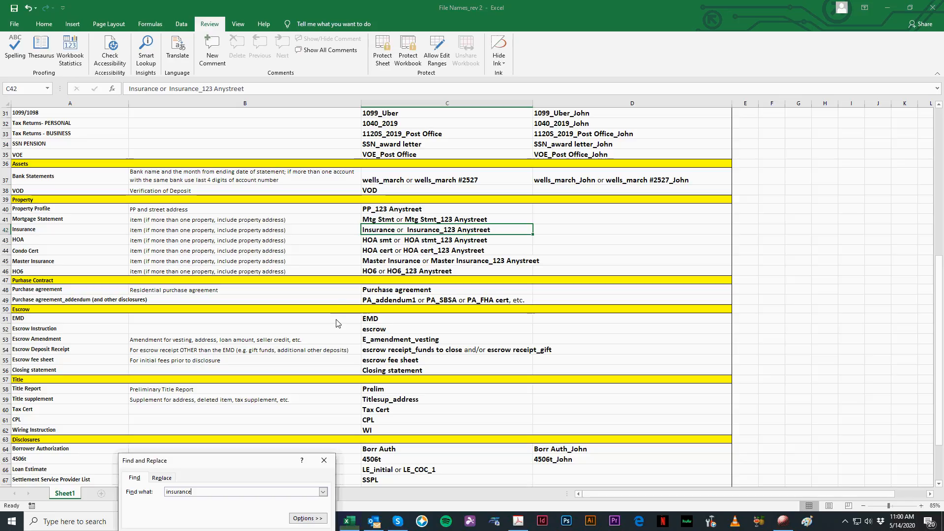
key(BackSpace)
key(BackSpace)
key(BackSpace)
key(BackSpace)
key(BackSpace)
key(BackSpace)
key(BackSpace)
key(BackSpace)
text(purchase)
key(Return)
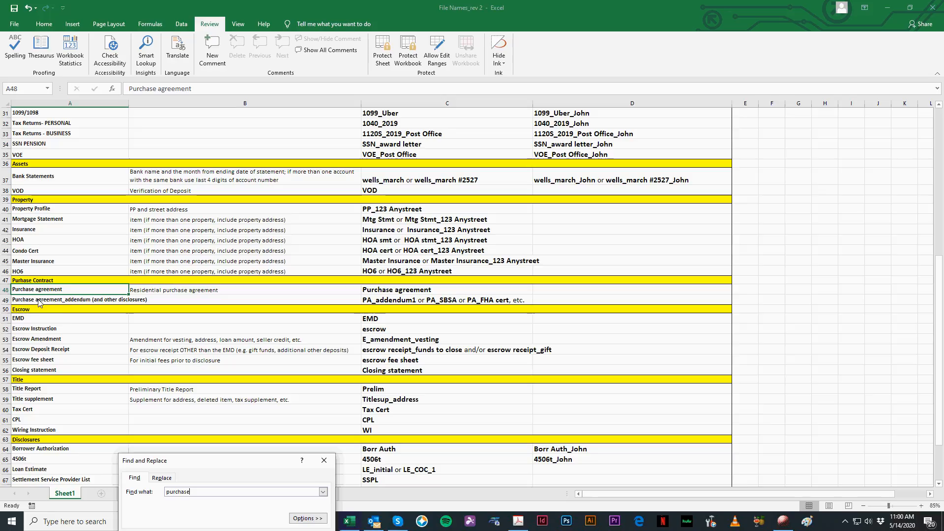
click(214, 294)
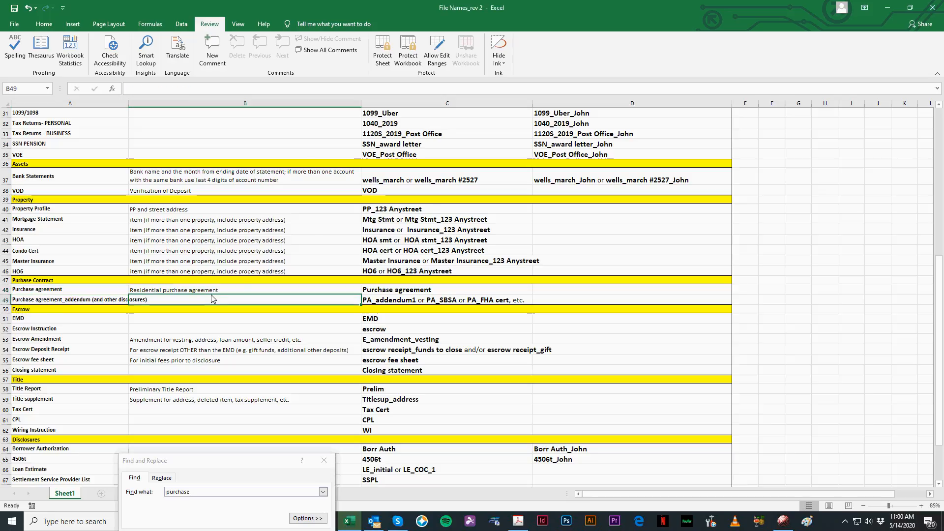
click(391, 292)
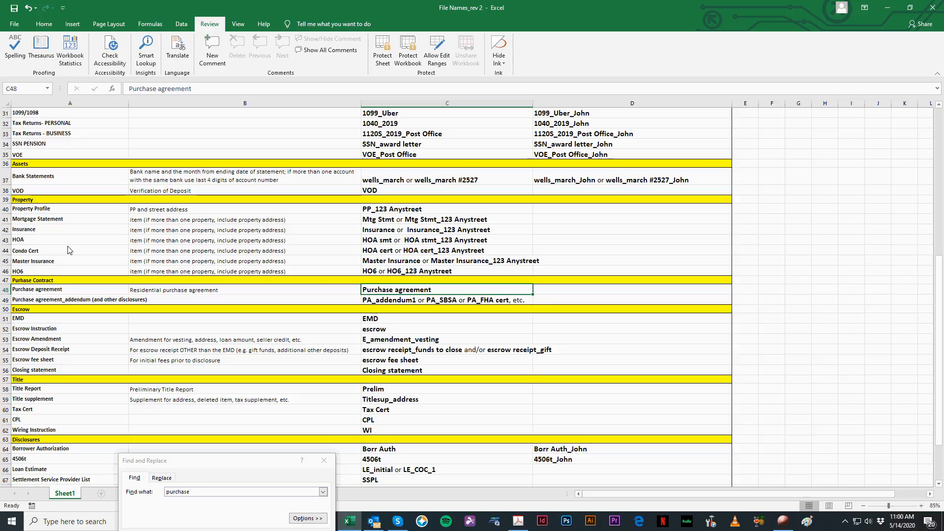
click(887, 11)
Step: Rename the purchase contract file as Purchase Agreement, closing its open PDF and retrying the rename
click(769, 270)
click(689, 192)
key(F2)
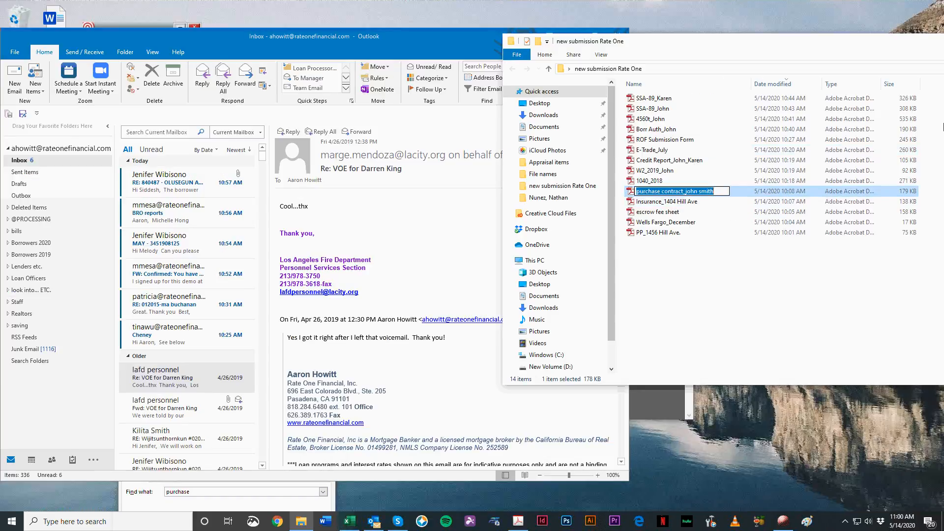
text(Purchase Agreement)
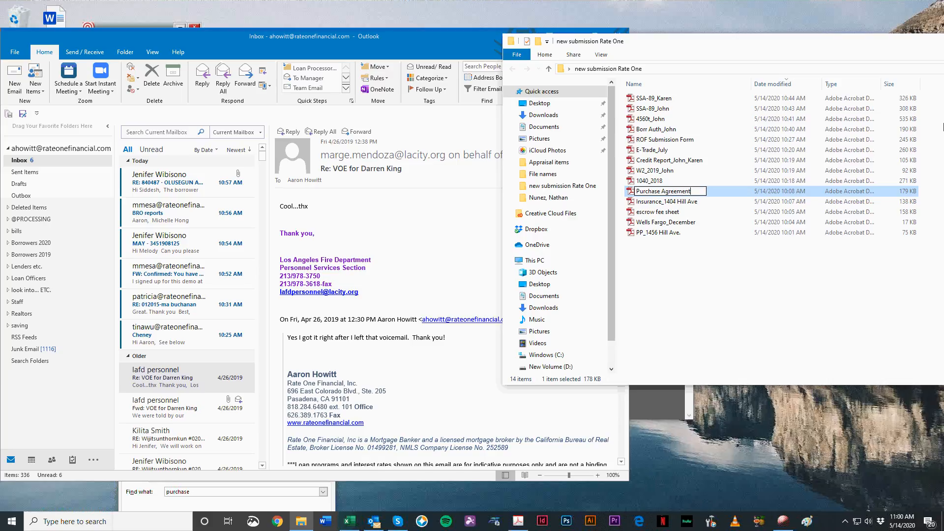
key(Return)
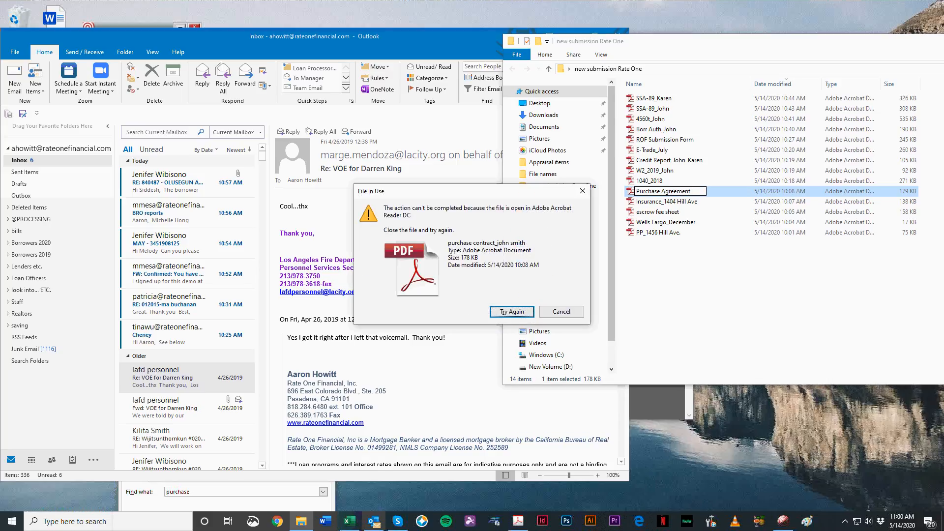
click(518, 521)
click(682, 44)
click(518, 316)
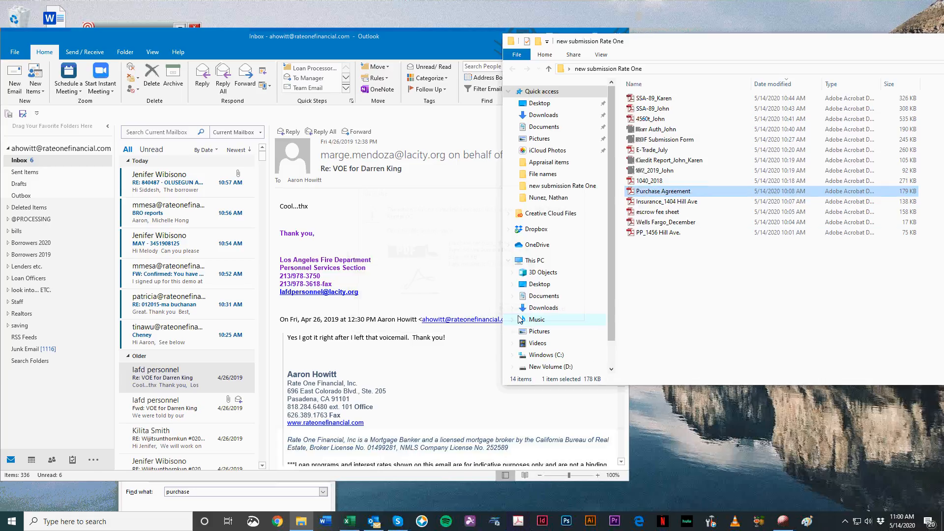
Step: Sort the submission folder's files by name, minimize Outlook, and move the folder window fully into view
drag(705, 44, 654, 43)
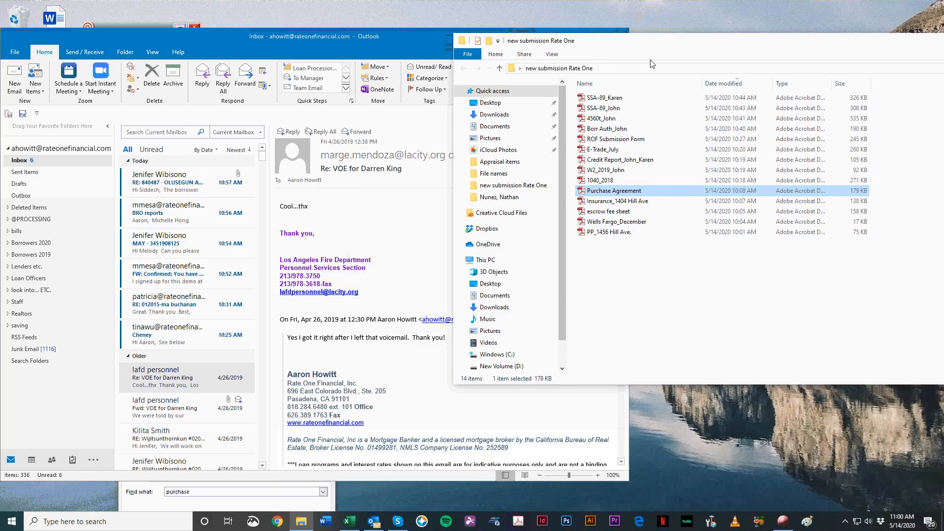
click(636, 81)
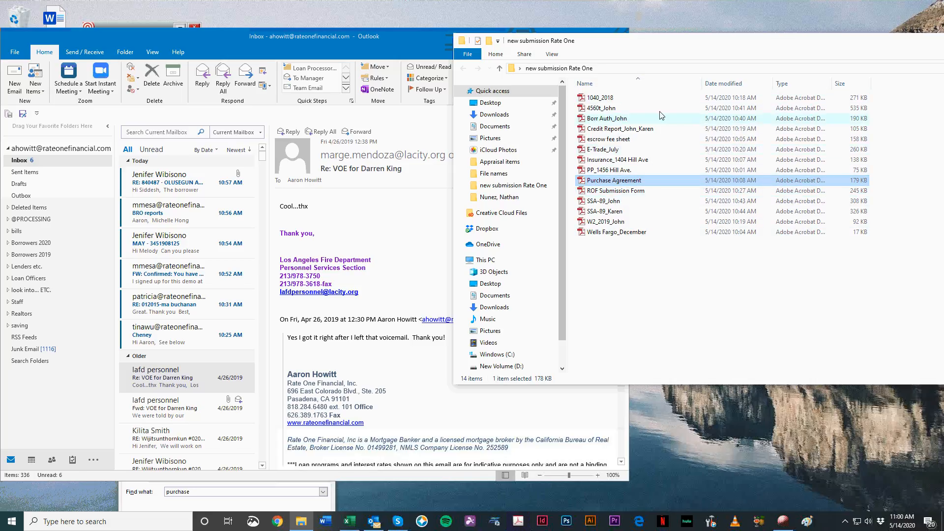
drag(373, 47, 472, 59)
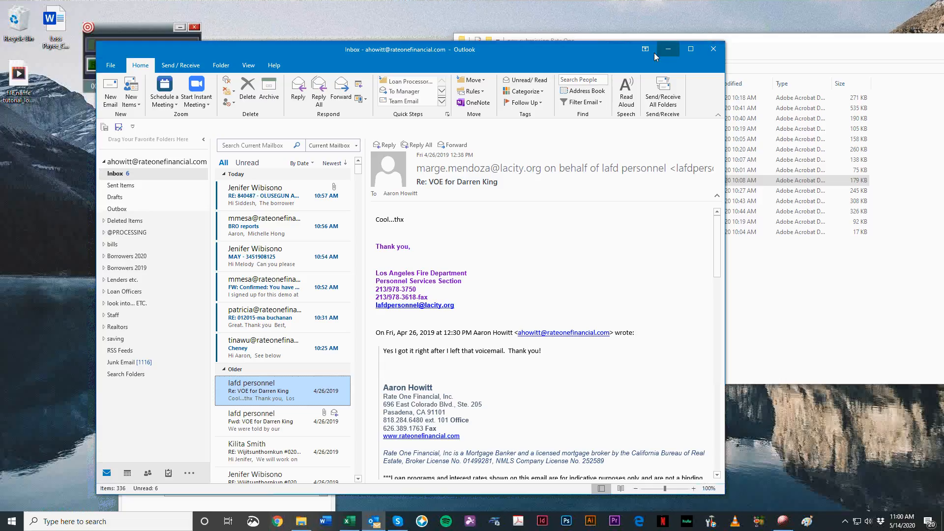
click(667, 51)
drag(638, 41, 340, 55)
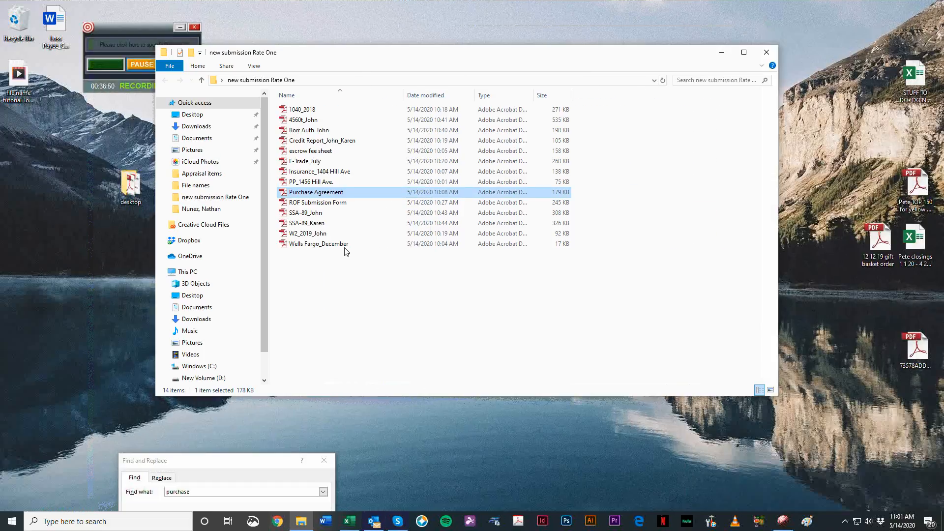
click(343, 361)
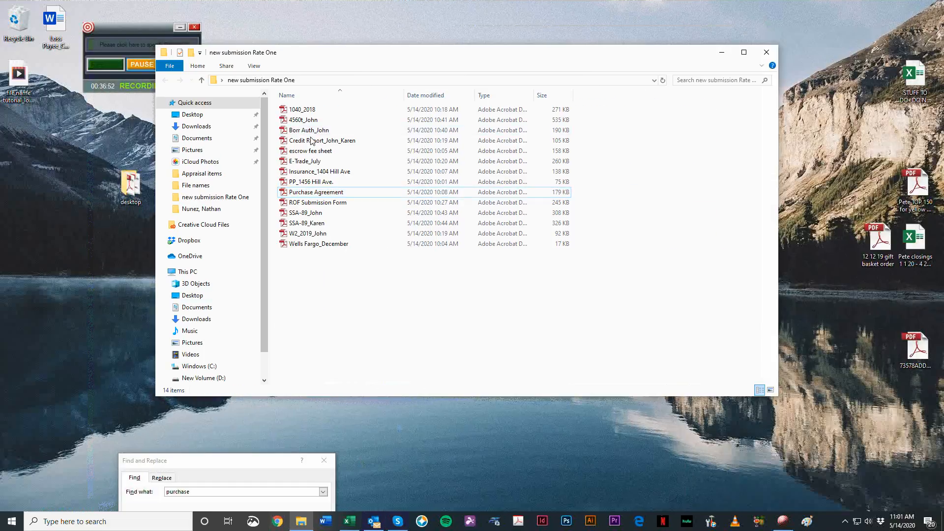
click(471, 469)
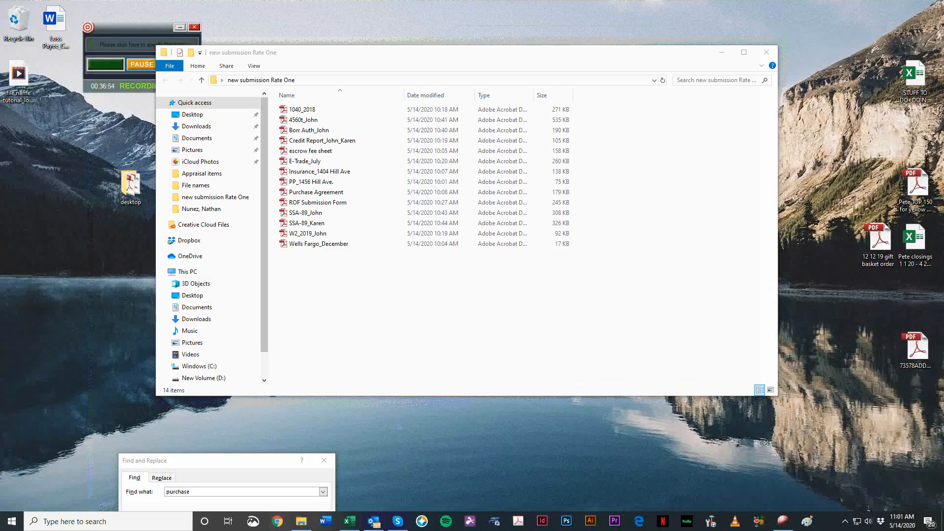
Step: Close the submission folder window and rearrange its desktop icon and the Find and Replace dialog in open space
click(344, 192)
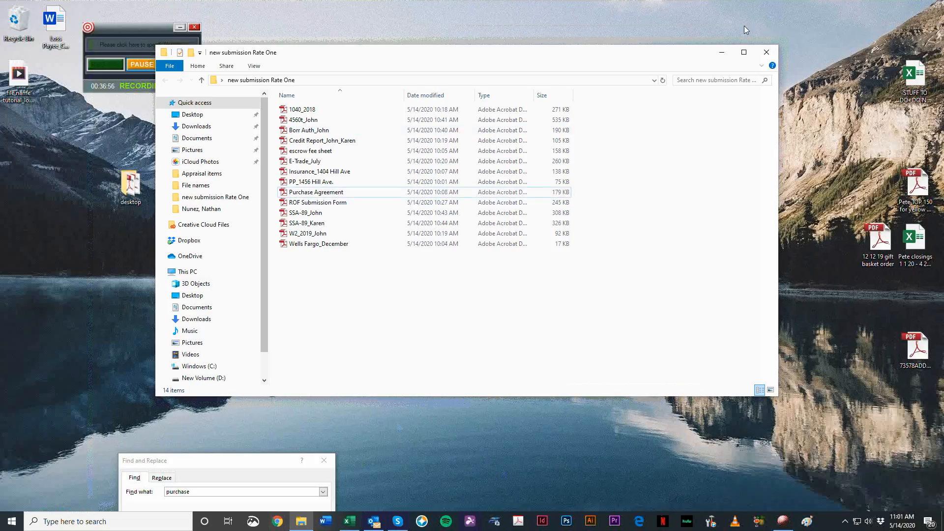
click(766, 52)
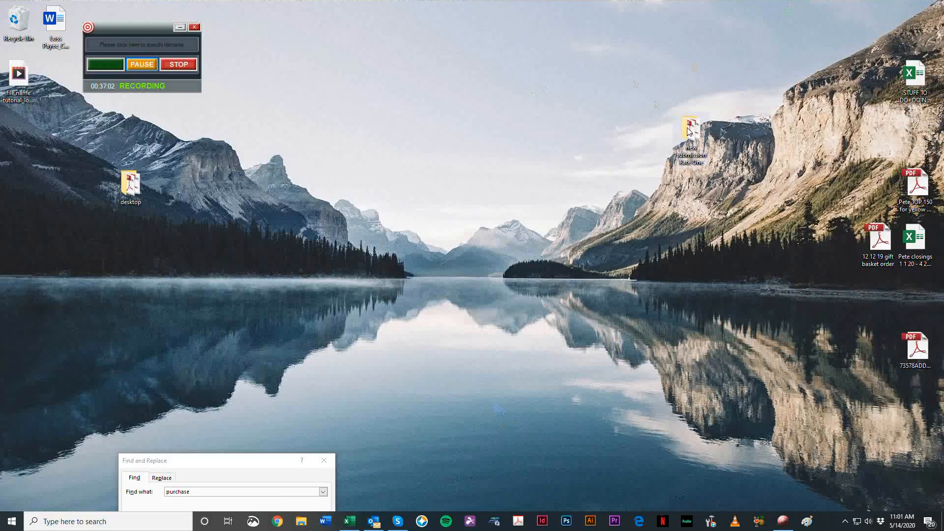
drag(691, 132, 416, 87)
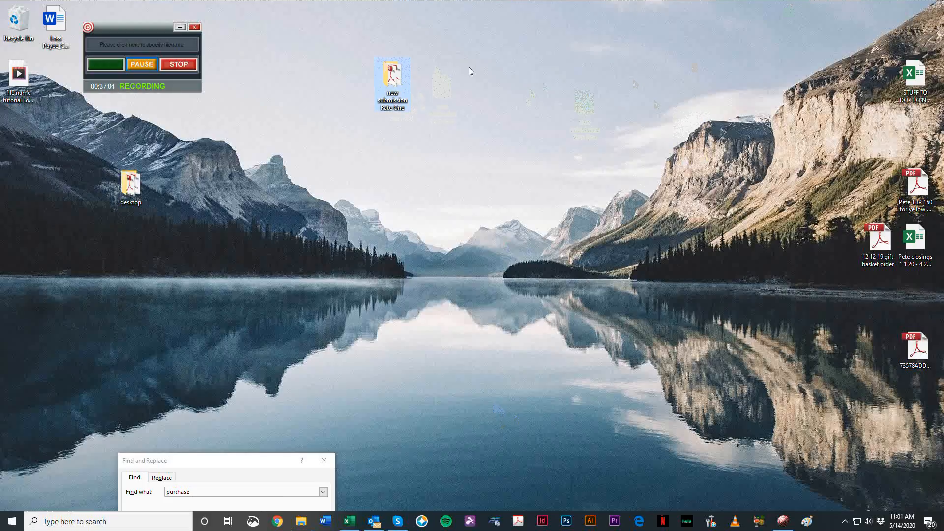
drag(238, 457, 175, 213)
click(236, 183)
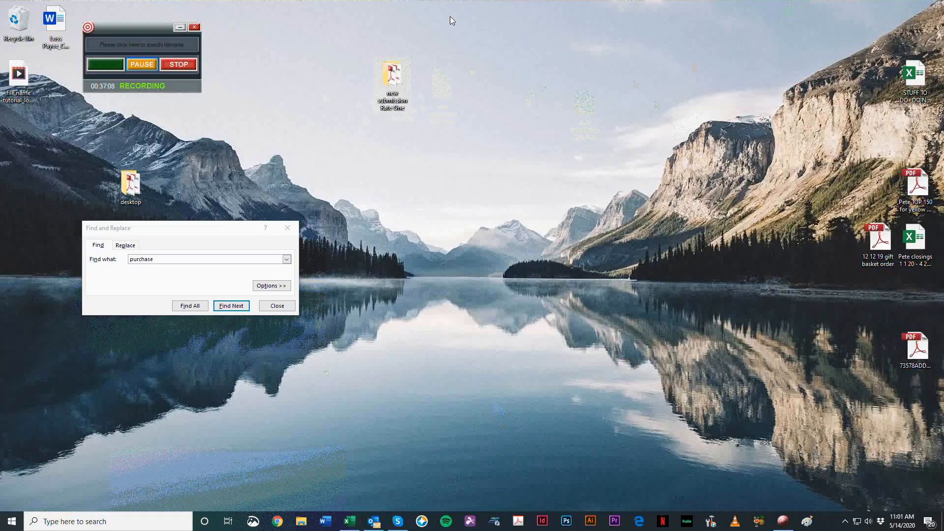
drag(338, 46, 520, 88)
drag(565, 229, 291, 49)
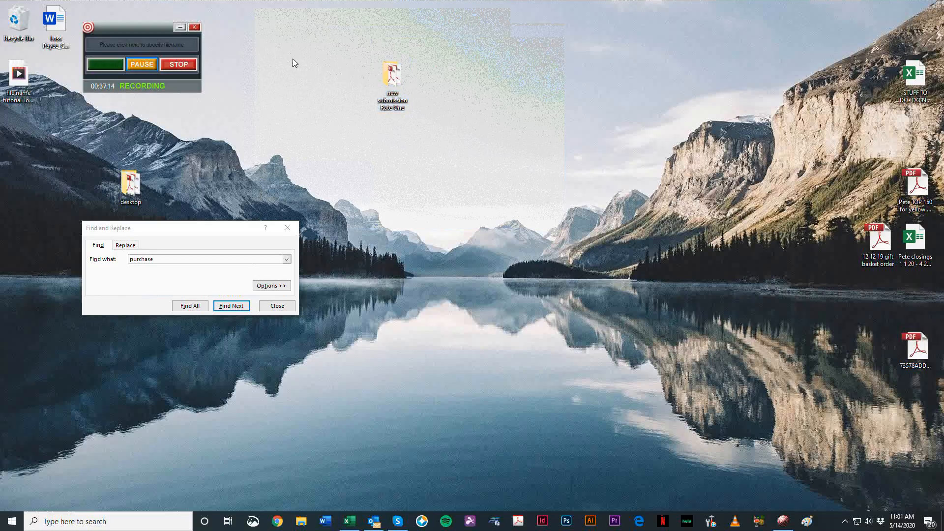
drag(600, 308, 302, 302)
drag(585, 267, 409, 118)
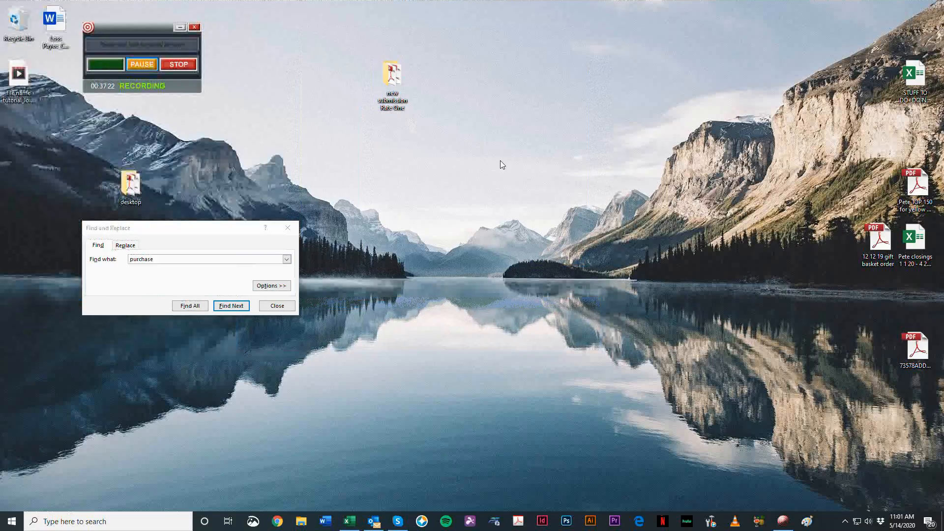
drag(505, 163, 392, 170)
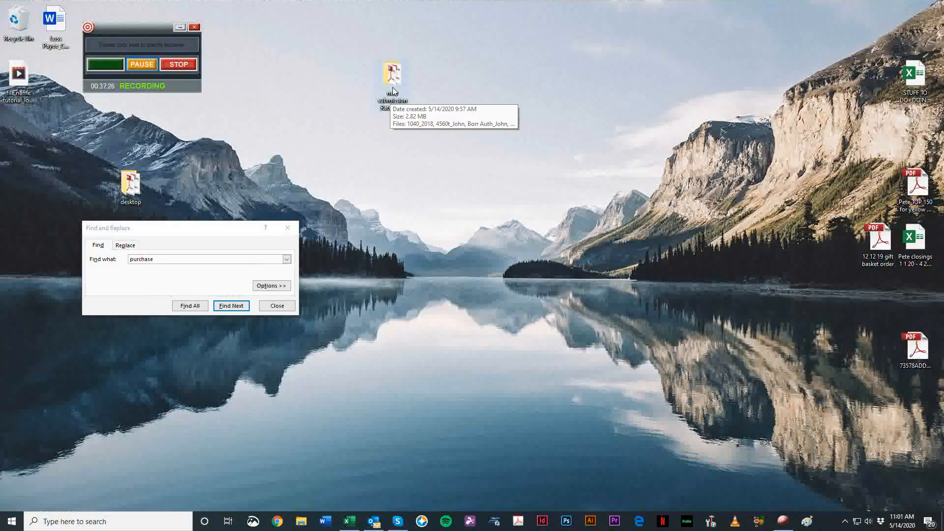
Step: Open the new submission Rate One folder to review its renamed files, and look at the folder's Send to options
double_click(378, 67)
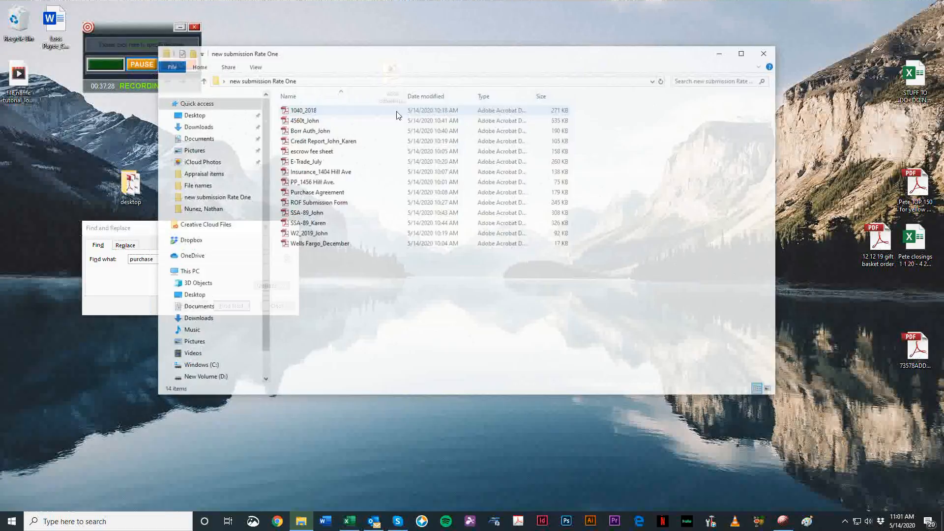
click(764, 53)
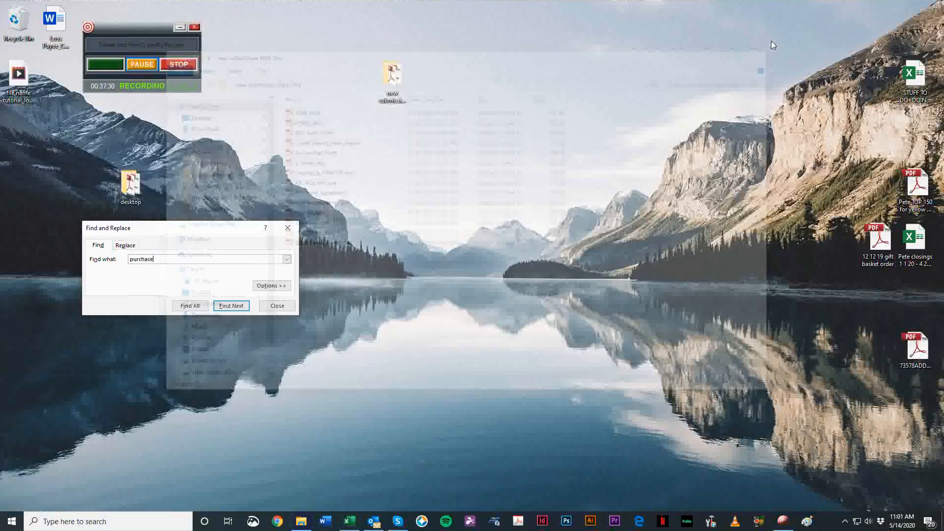
right_click(398, 82)
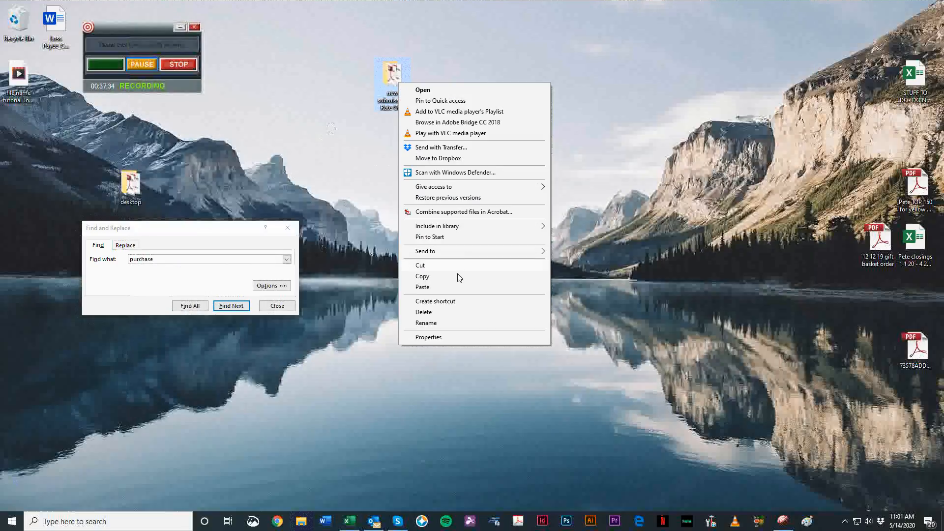
mouse_move(469, 253)
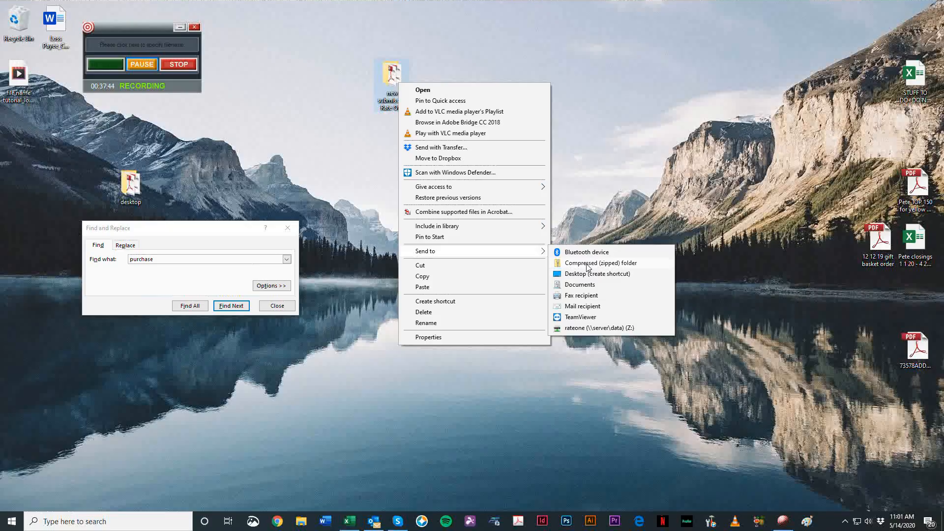
click(385, 78)
double_click(386, 79)
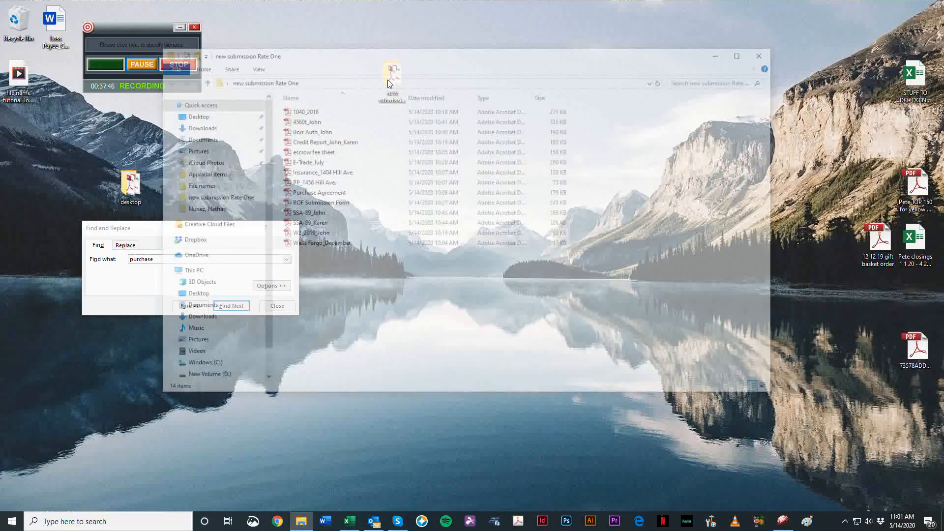
click(762, 56)
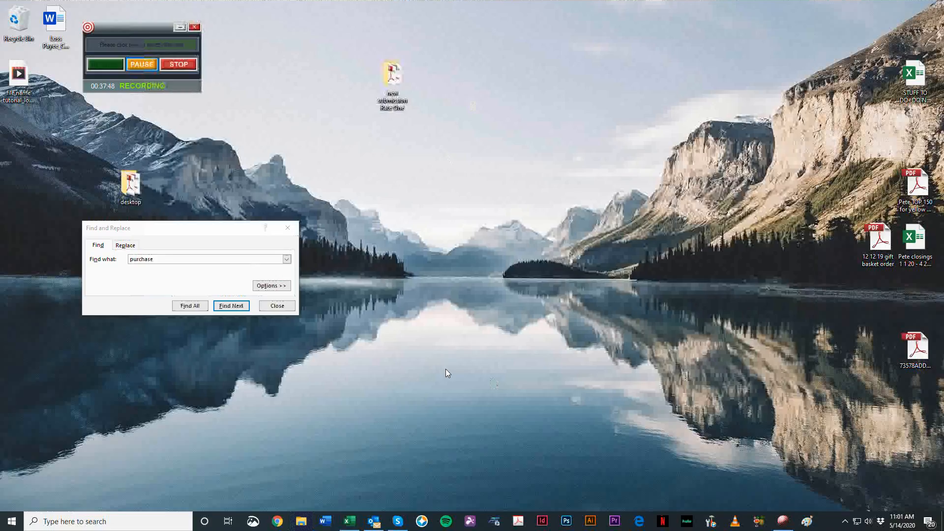
click(392, 81)
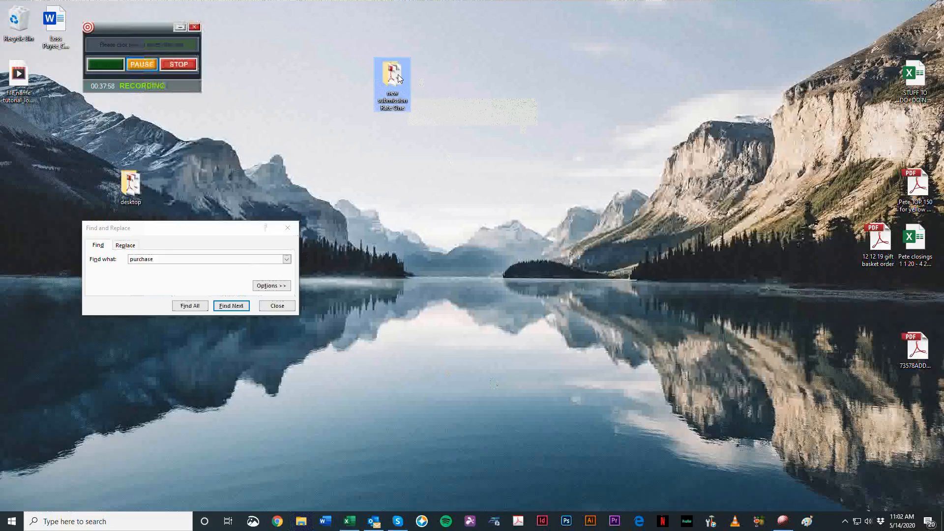
double_click(394, 81)
click(766, 52)
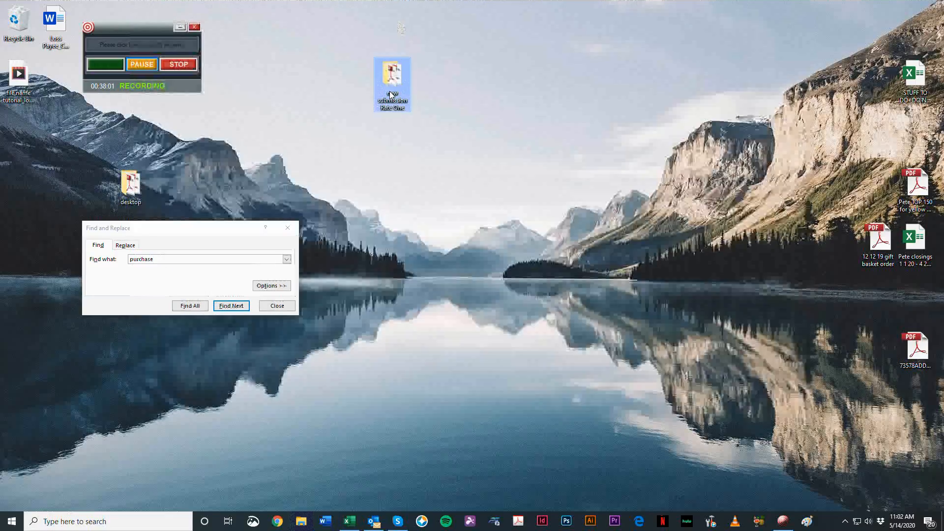
click(334, 61)
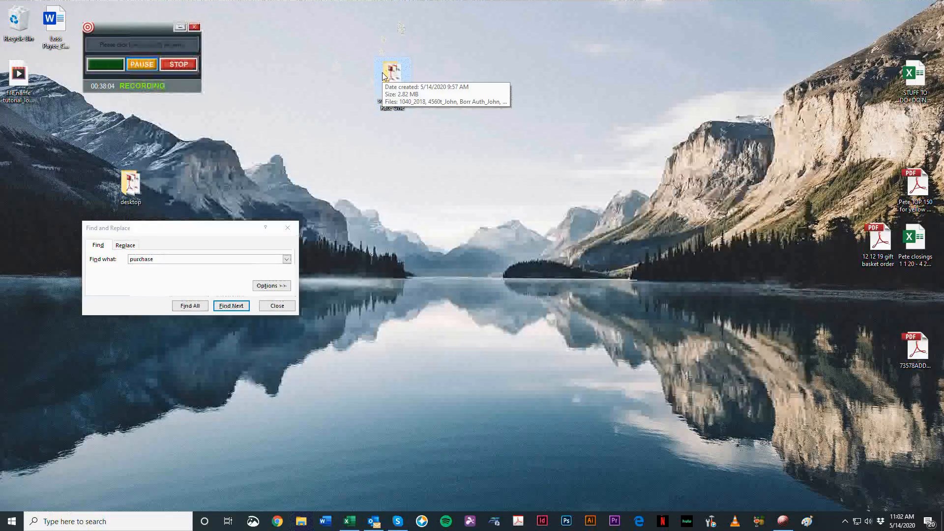
right_click(402, 71)
click(423, 13)
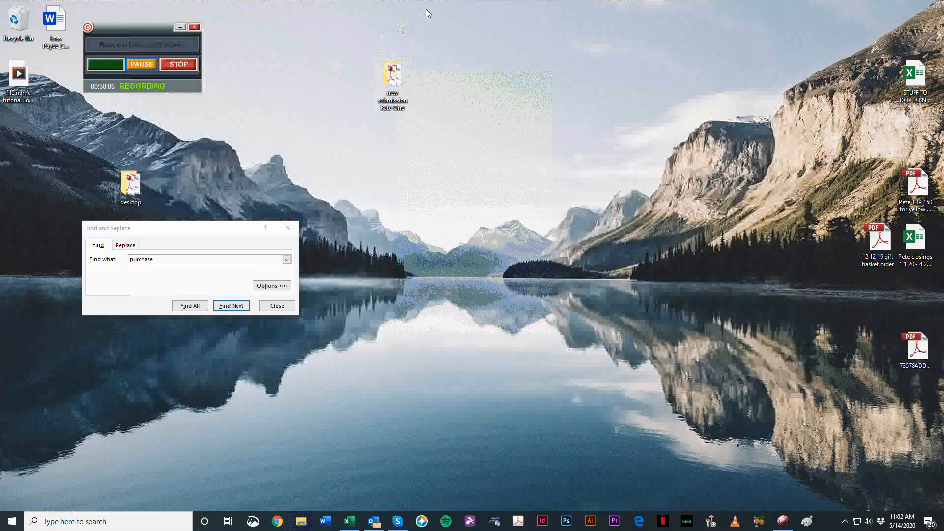
Step: Compress the new submission Rate One folder into a zipped folder and place it beside the original on the desktop
right_click(391, 69)
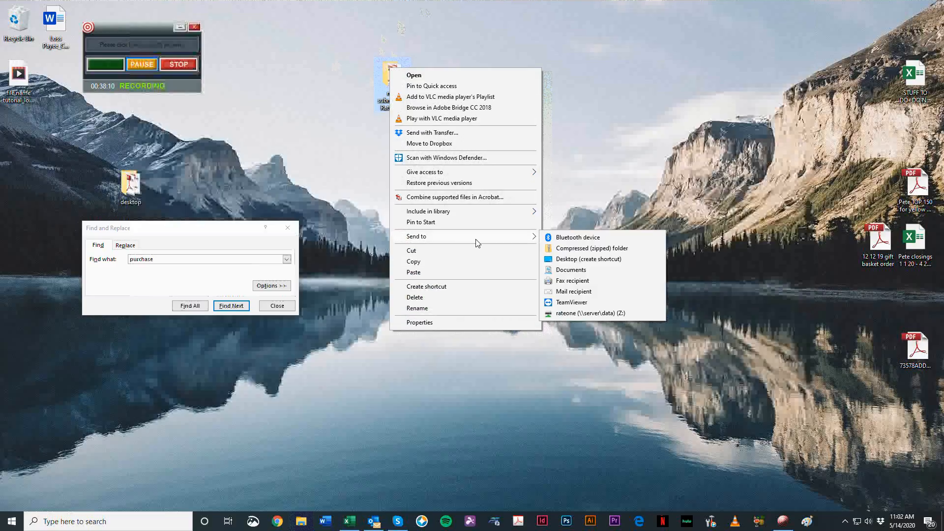
click(571, 249)
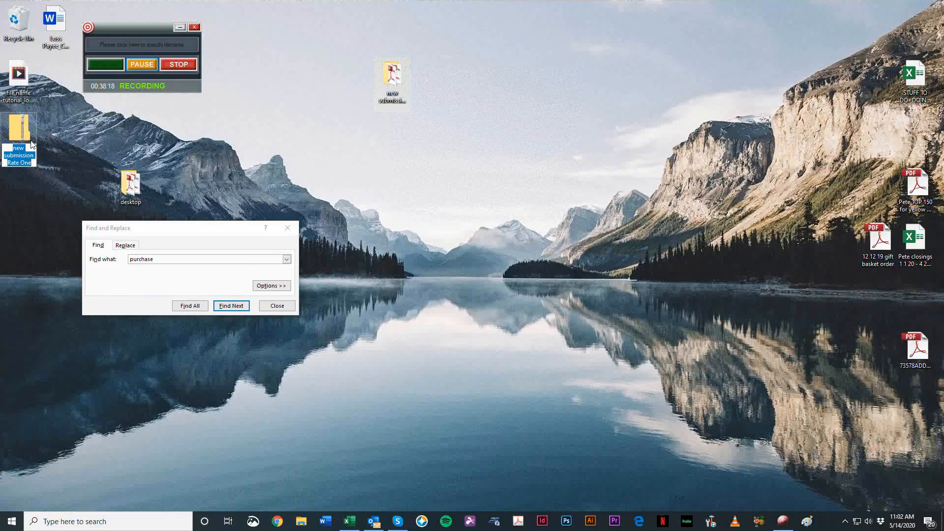
drag(17, 133, 455, 81)
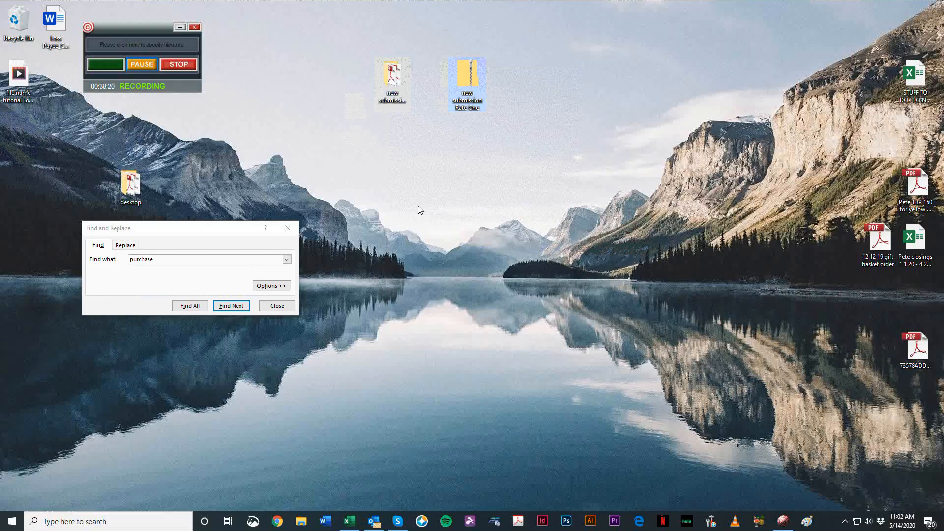
Step: Open the zipped folder and its inner submission folder to check the files inside, and close the window
click(474, 79)
double_click(474, 84)
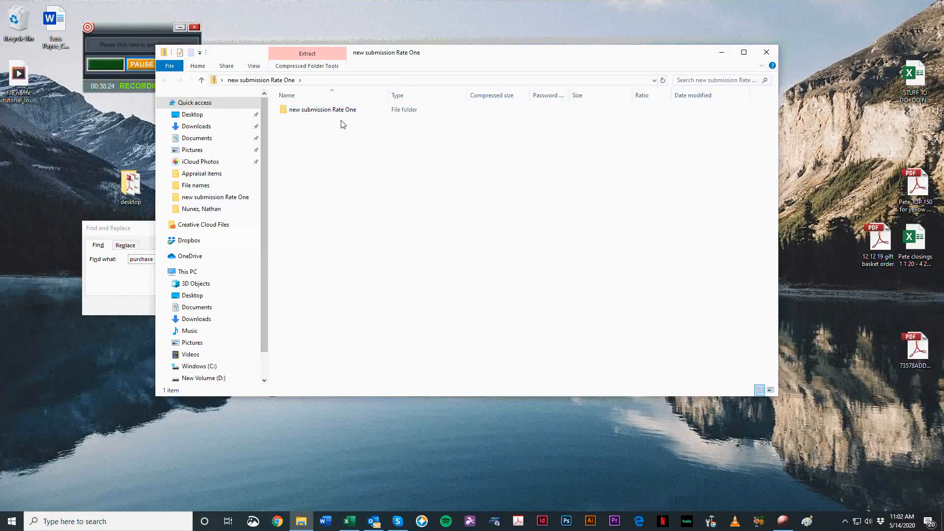
double_click(308, 114)
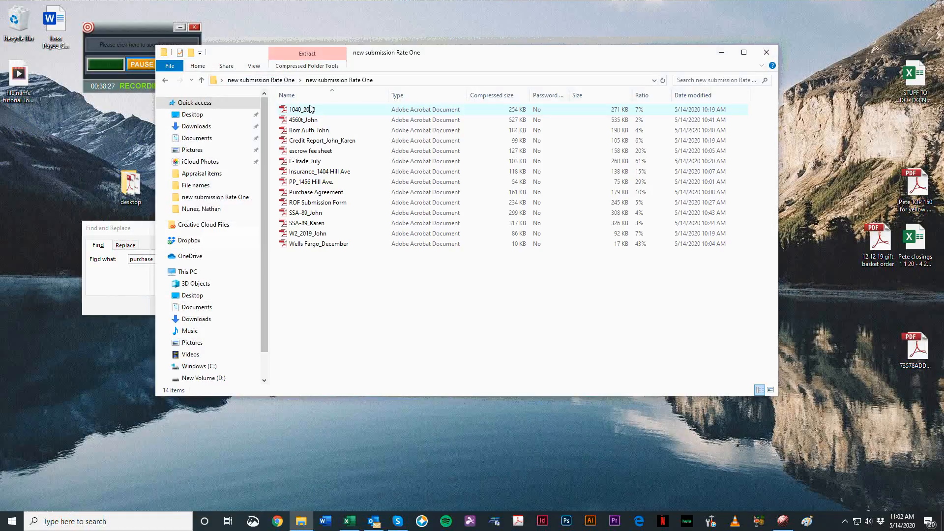
click(765, 51)
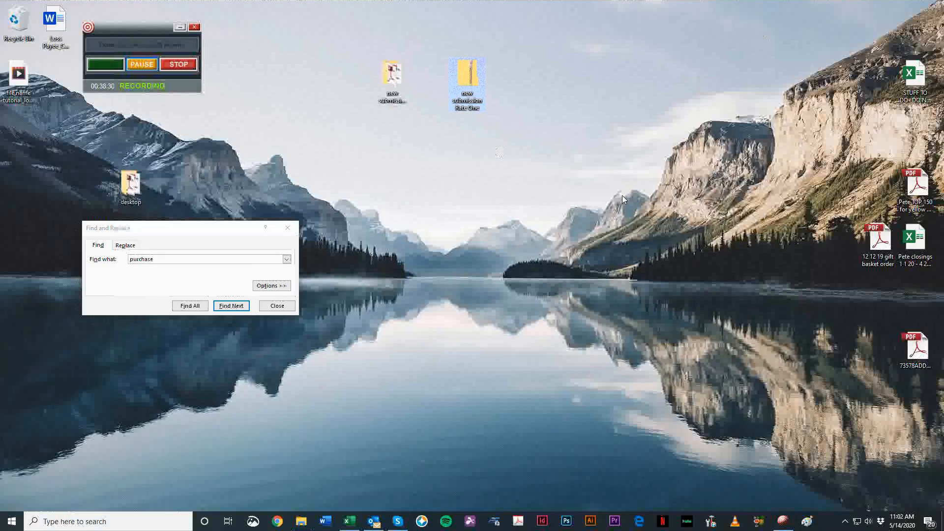
Step: Rename the zipped folder as new submission Rate One_ZIP FOLDER
key(F2)
key(End)
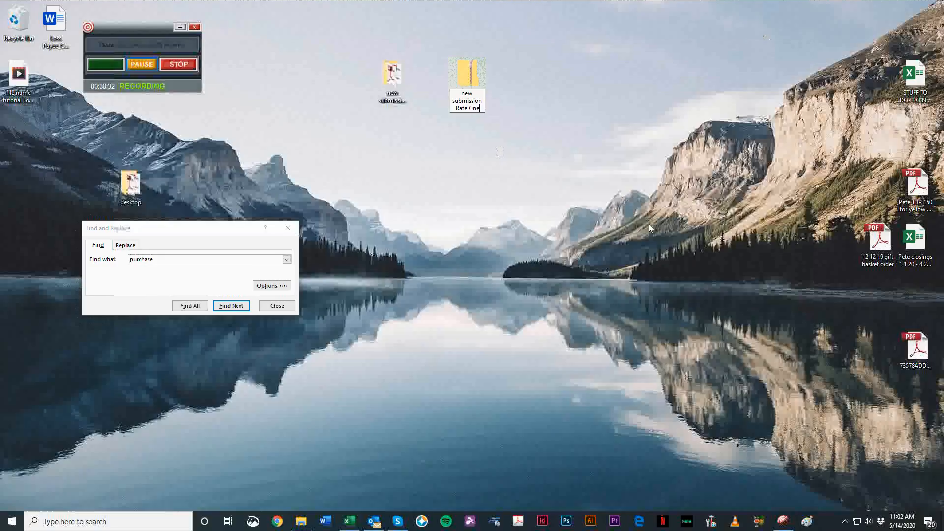
text(ZIP FOLDER)
key(Return)
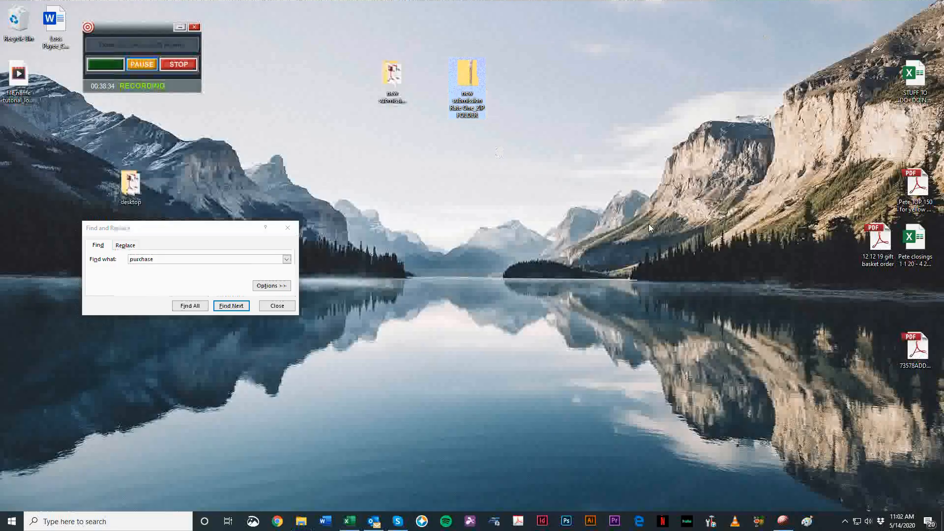
click(601, 173)
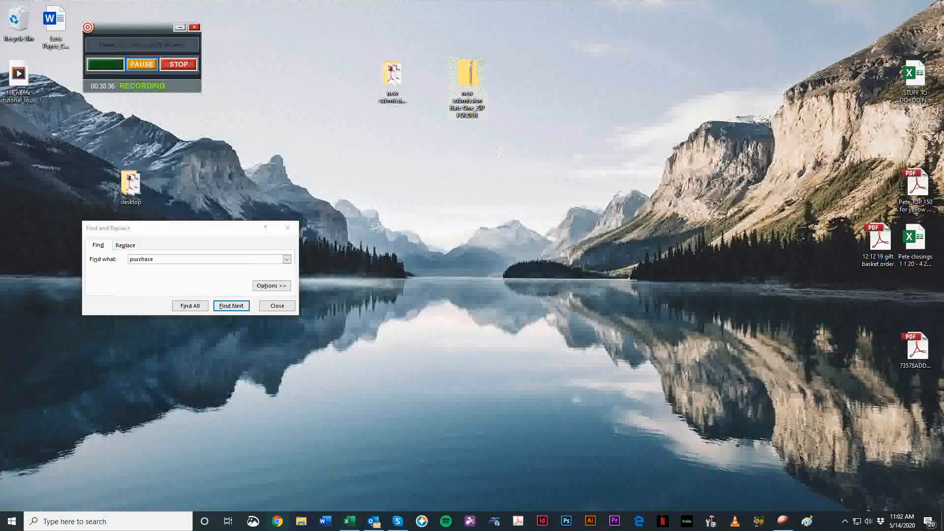
Step: Switch to Chrome and log in to the Serv-U file server with the login ID and account password
click(277, 521)
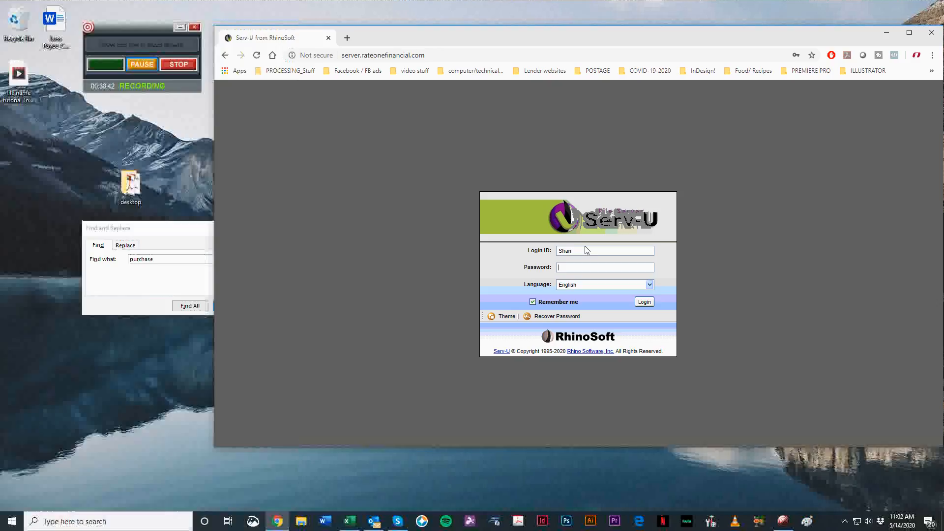
double_click(584, 250)
click(605, 252)
click(612, 269)
click(645, 302)
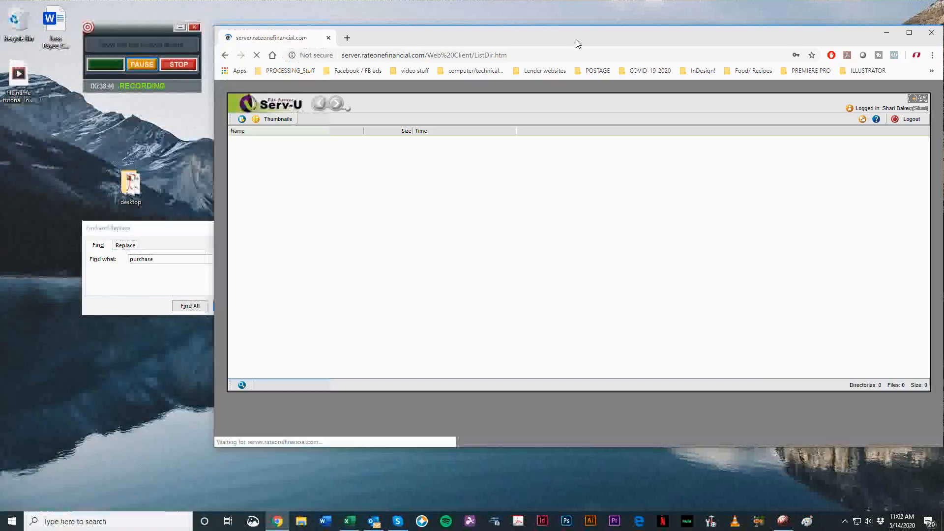
Step: Delete the existing client full-file zip from the Serv-U root directory
drag(576, 40, 521, 56)
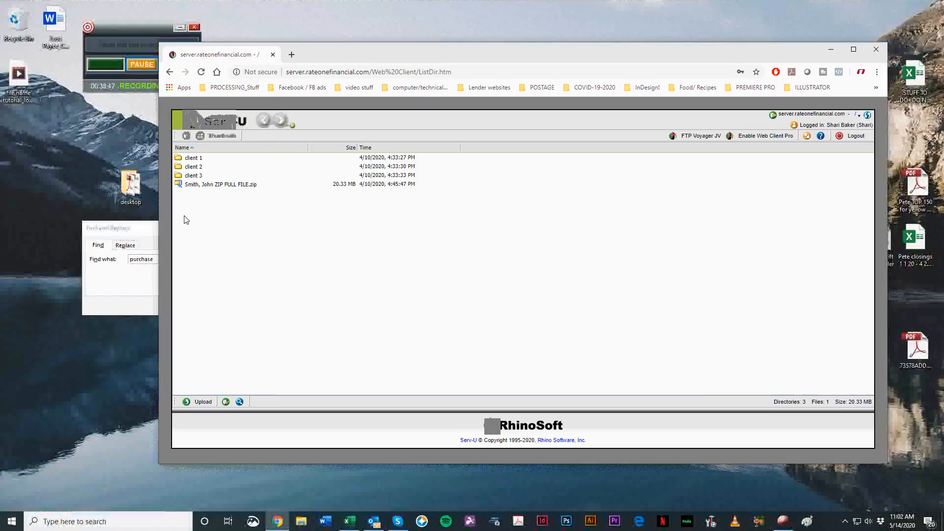
click(237, 185)
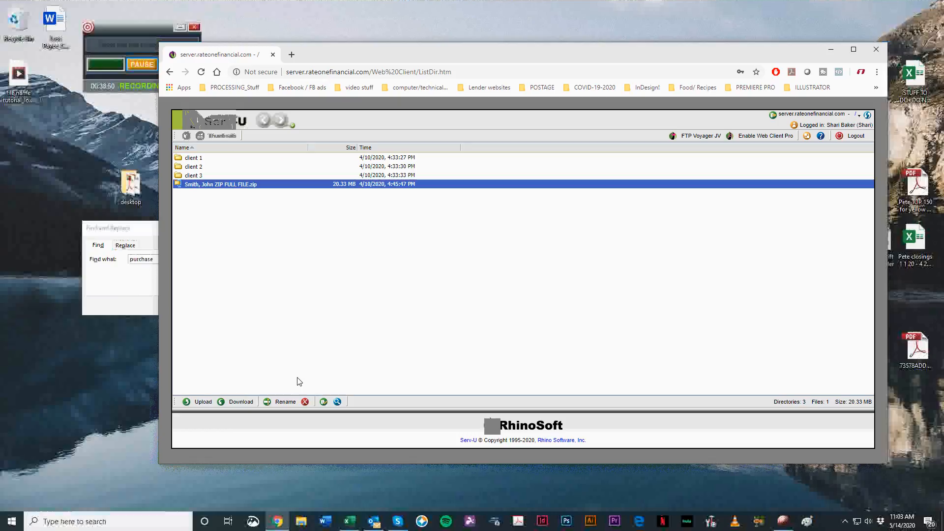
click(305, 401)
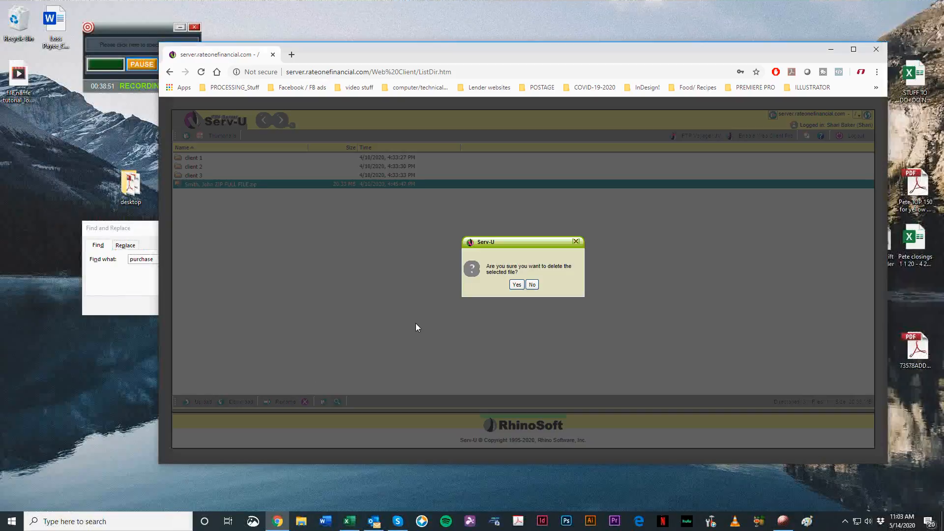
click(516, 285)
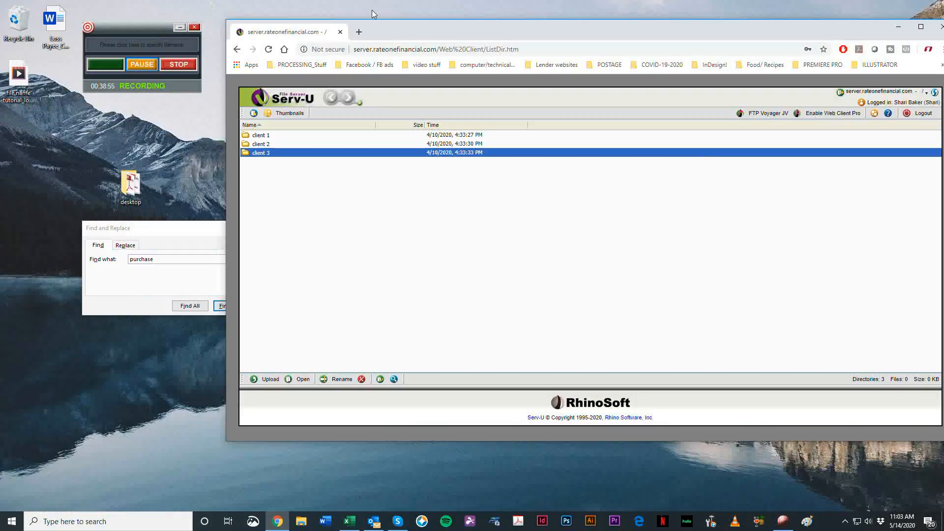
Step: Start an upload to the Serv-U root directory and choose new submission Rate One_ZIP FOLDER from the Desktop
drag(372, 10, 351, 22)
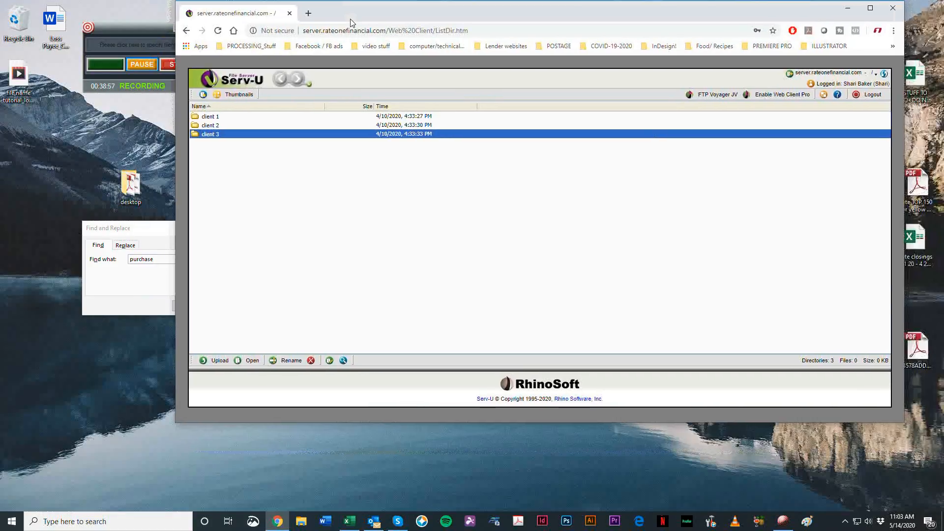
drag(352, 22, 356, 39)
click(223, 378)
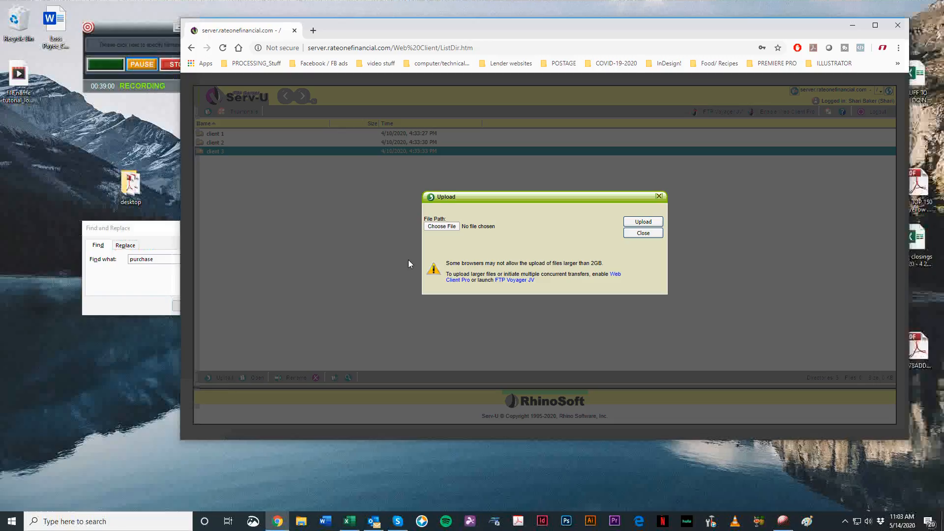
click(446, 227)
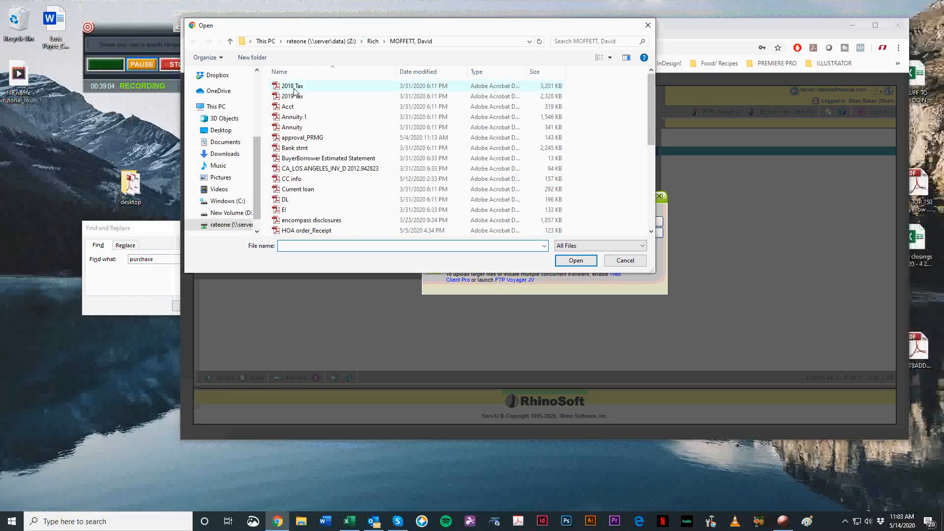
click(246, 109)
click(221, 128)
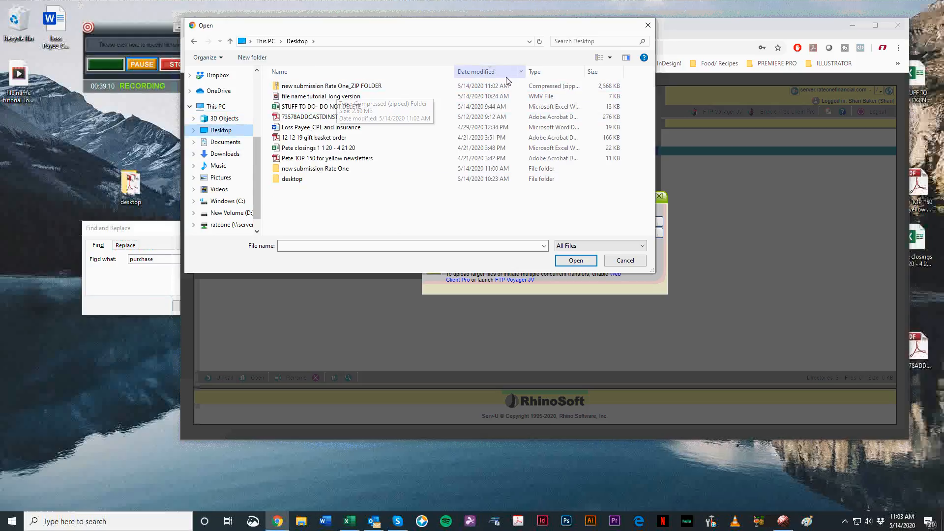
click(492, 71)
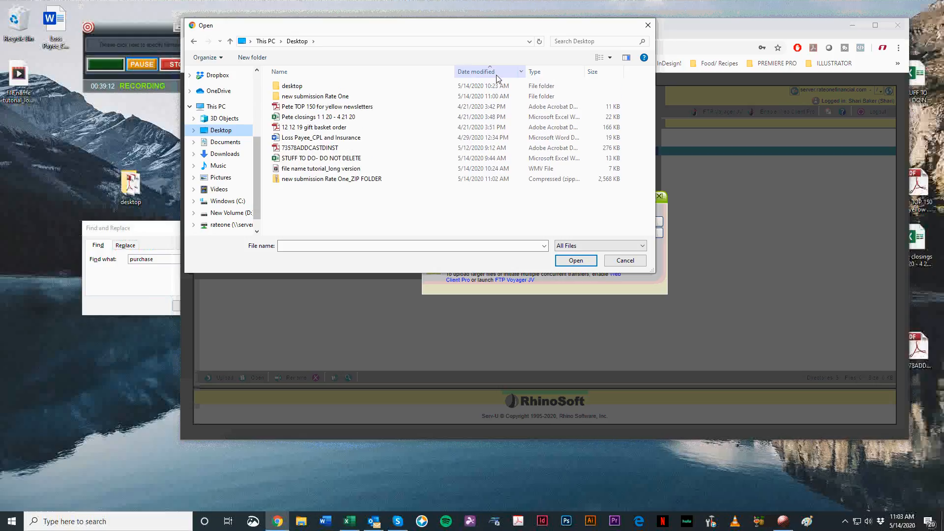
click(492, 71)
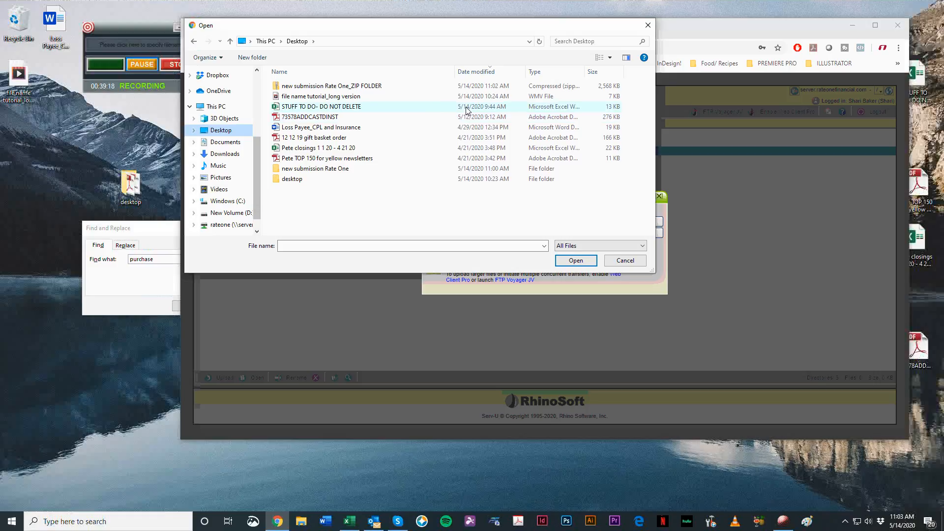
double_click(346, 87)
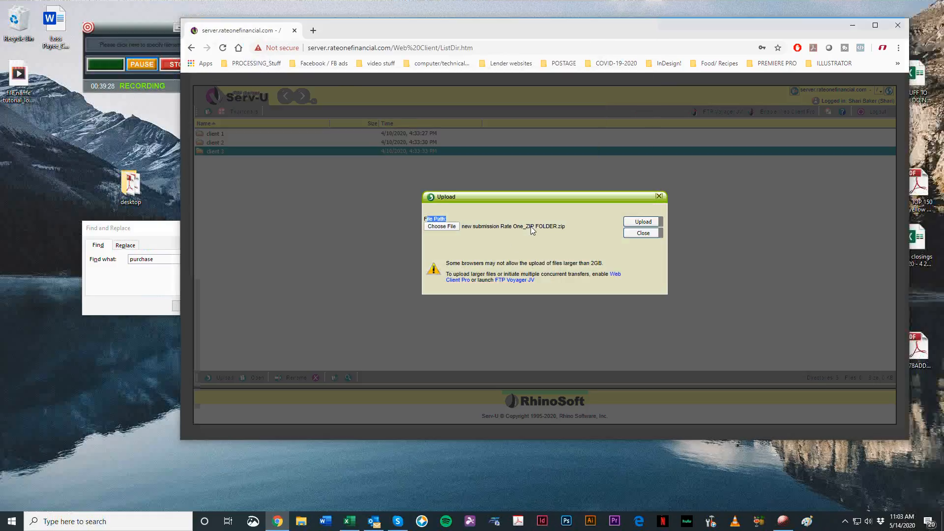
Step: Upload the chosen zip to the server, close the upload dialog, and select the uploaded file in the list
drag(603, 20, 544, 35)
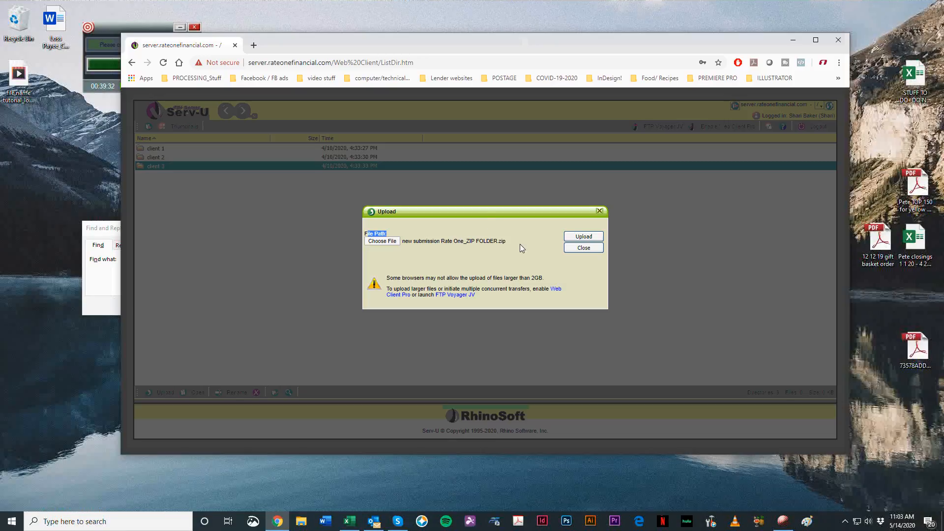
click(585, 237)
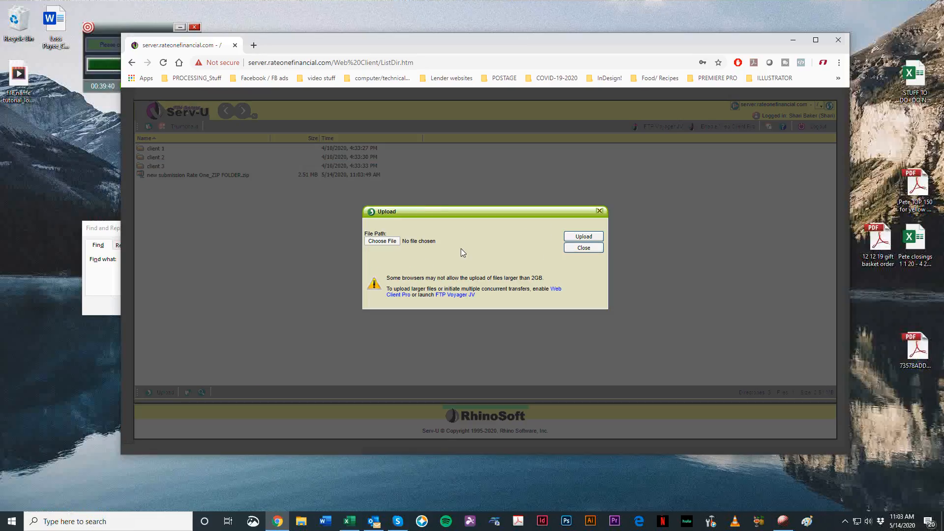
click(584, 248)
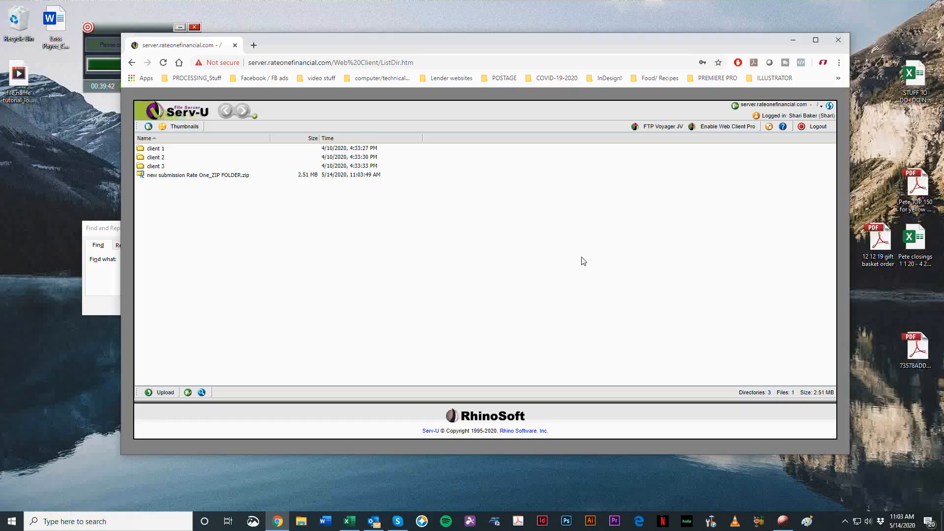
click(221, 178)
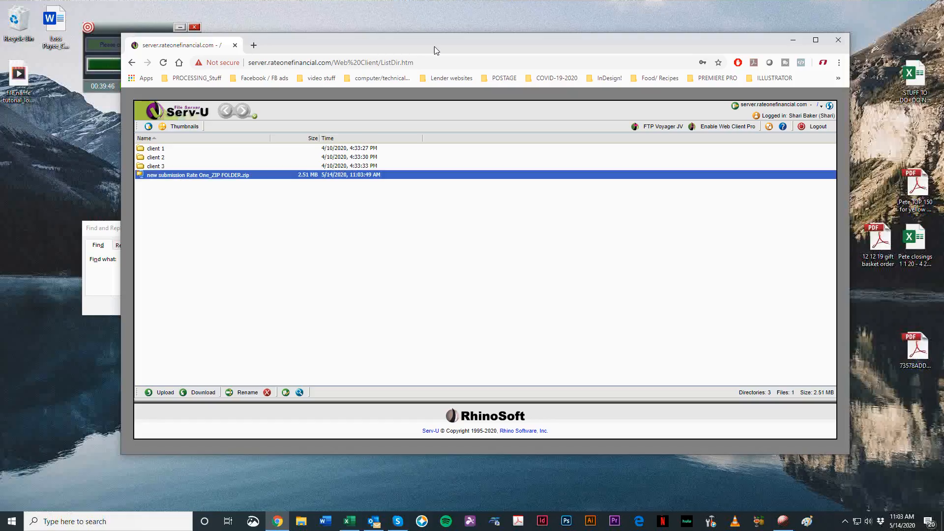
Step: Rename the zipped folder on the desktop by adding an underscore and the client's full name to the end
drag(437, 46, 852, 100)
click(474, 95)
key(F2)
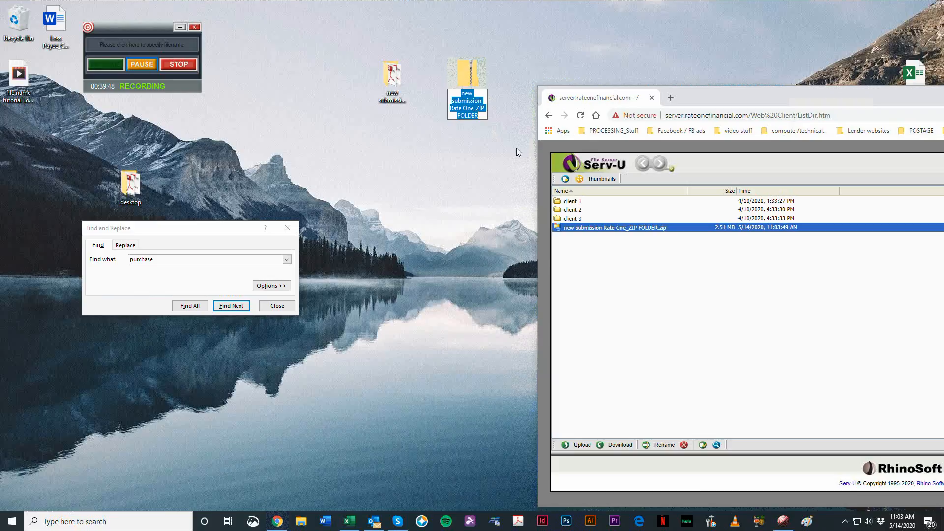
key(End)
text(_JOHN SMITH)
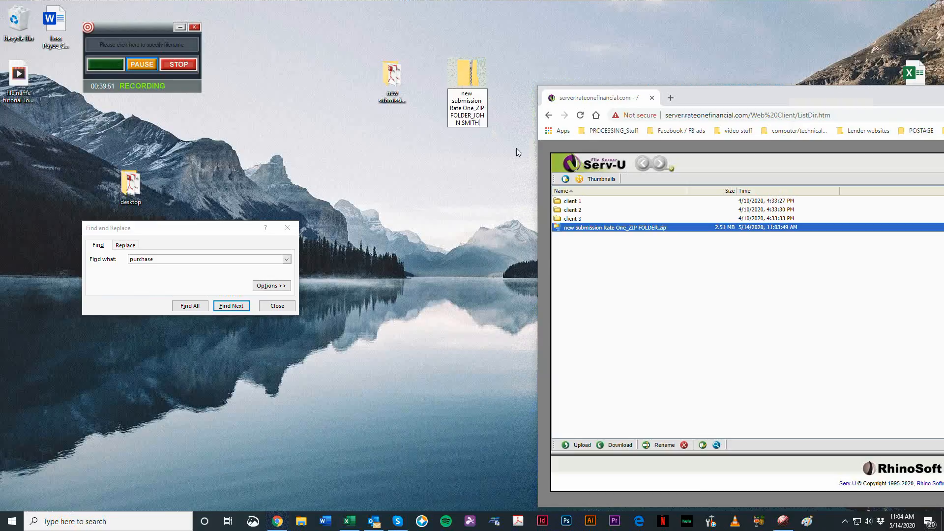
key(Return)
Step: Upload the renamed zip with the client's name from the Desktop to the Serv-U root directory, and close the upload dialog
drag(713, 93, 403, 43)
click(274, 396)
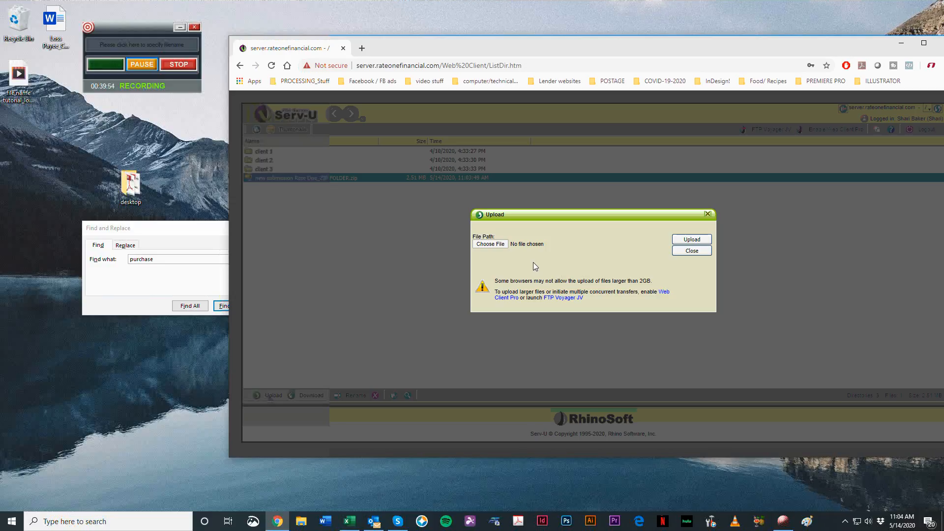
click(483, 248)
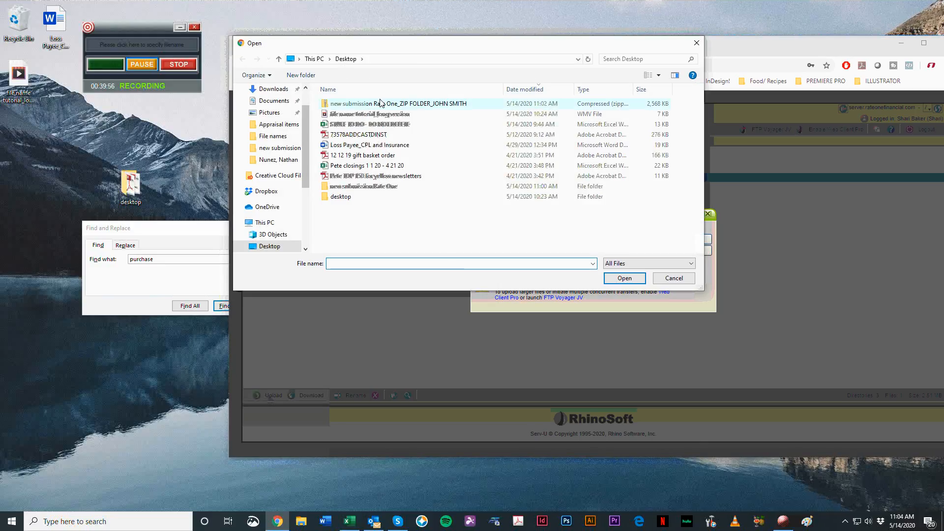
double_click(412, 105)
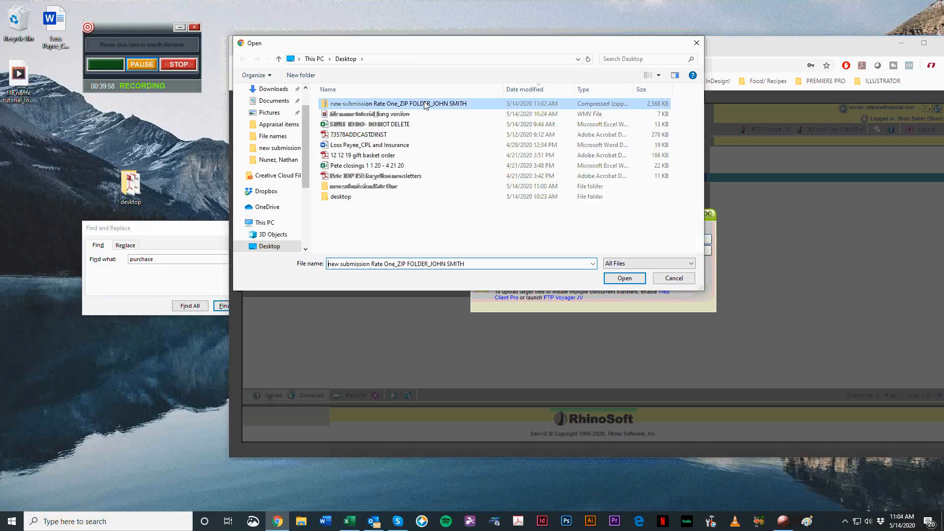
click(682, 238)
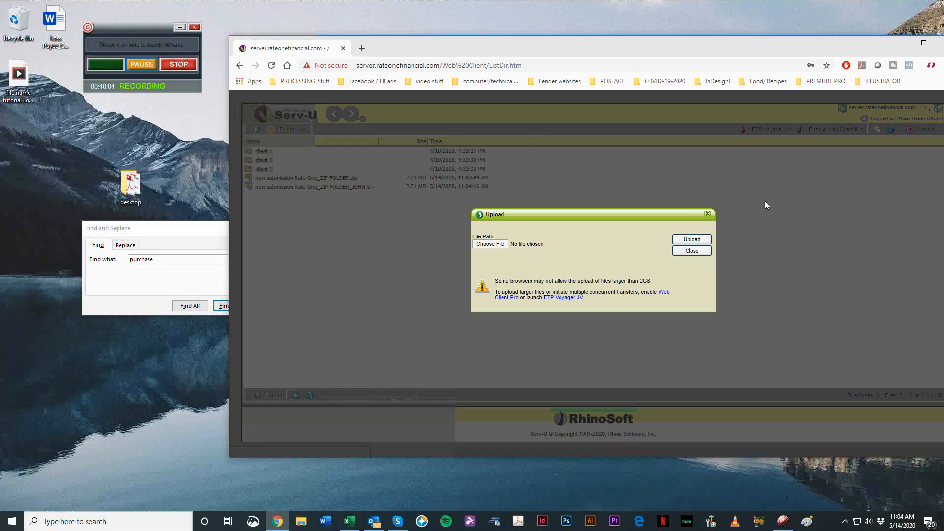
click(708, 214)
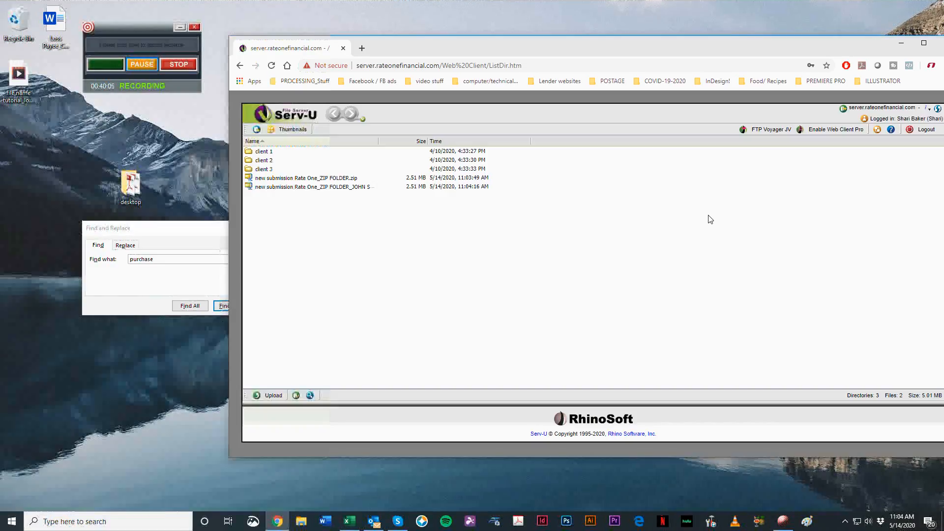
Step: Widen the Name column in the server's file list to show the full zip names, and close the browser window
click(362, 187)
drag(378, 144, 422, 145)
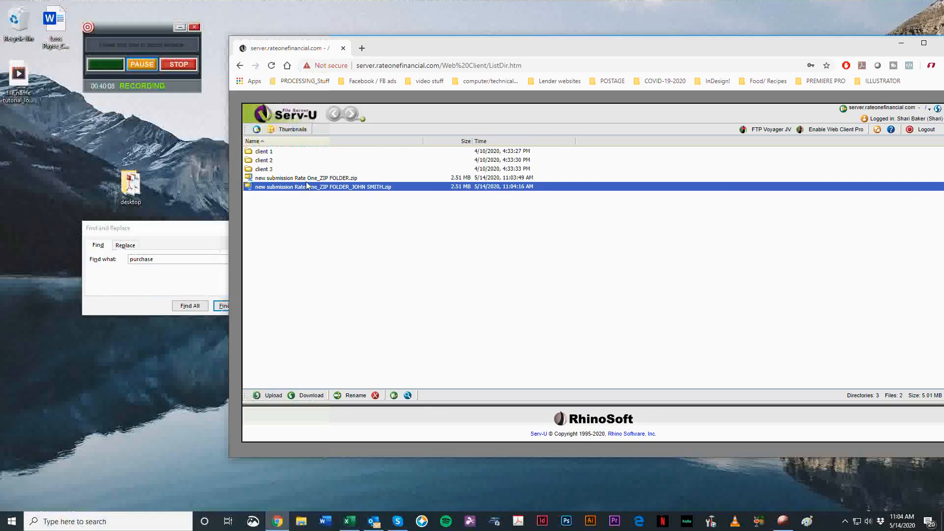
click(325, 179)
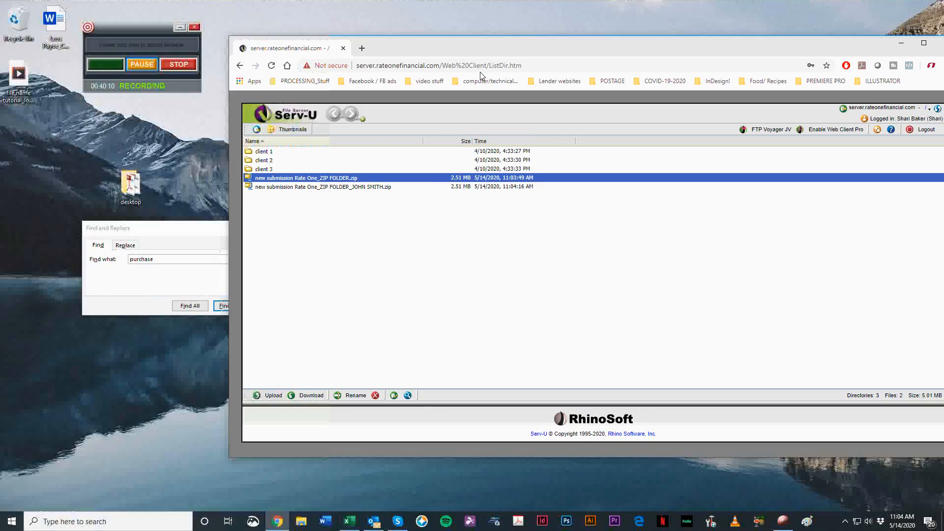
drag(508, 53, 324, 43)
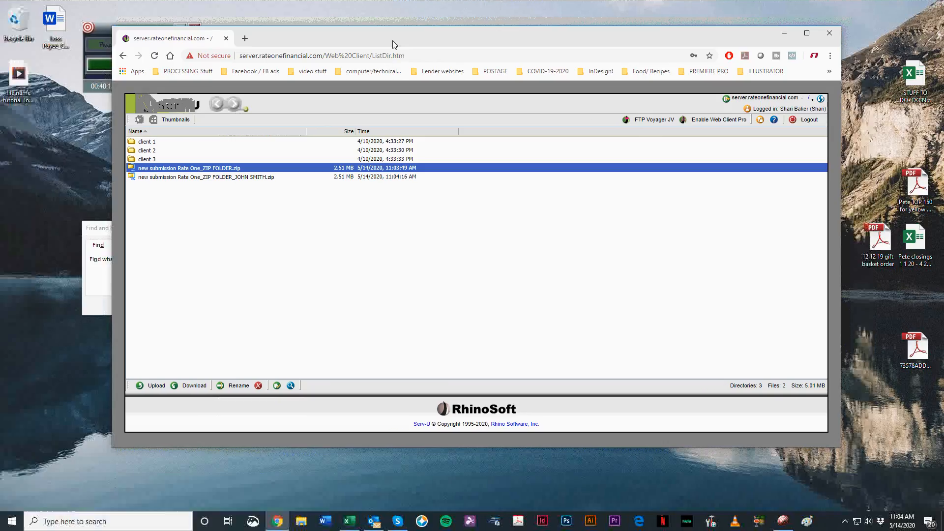
drag(395, 45, 406, 42)
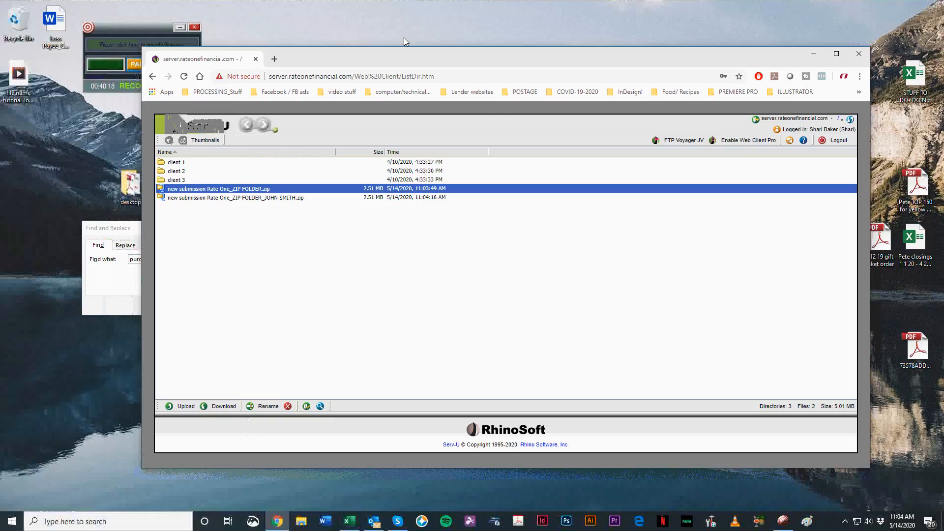
drag(403, 41, 428, 18)
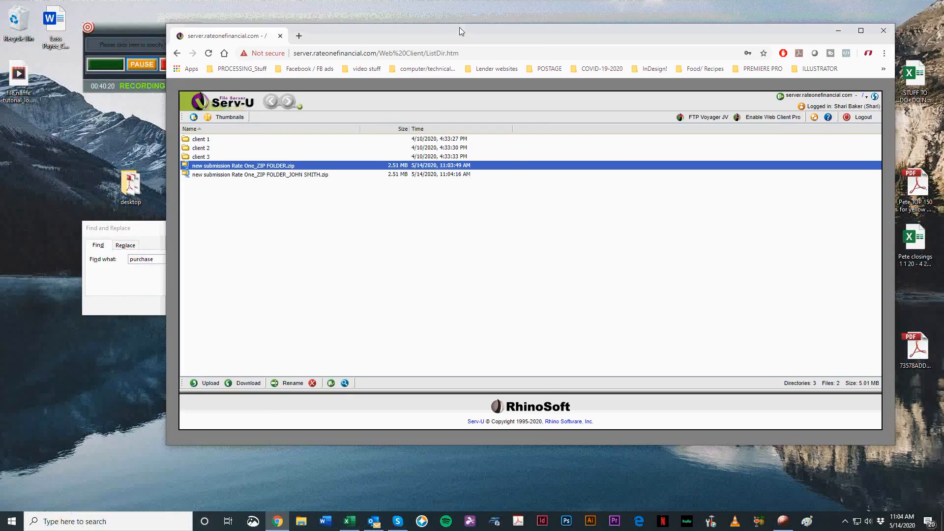
drag(785, 41, 761, 37)
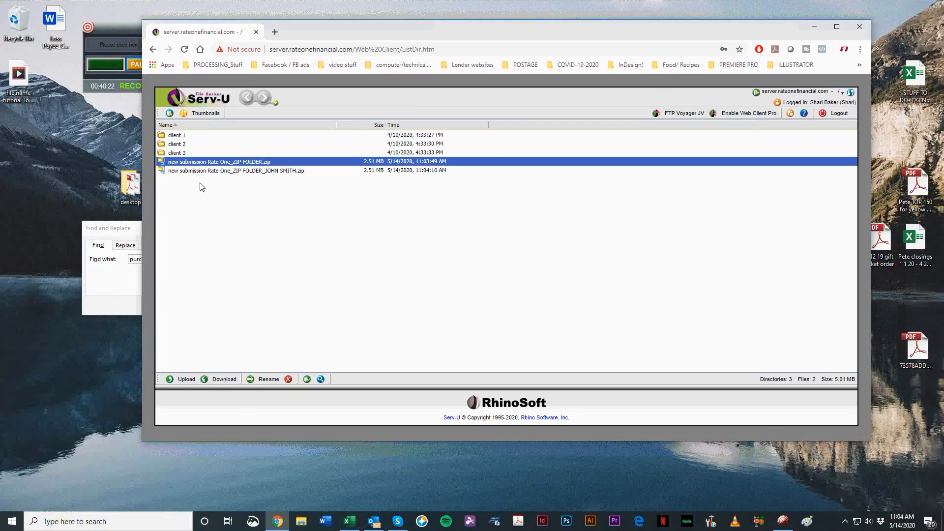
click(858, 25)
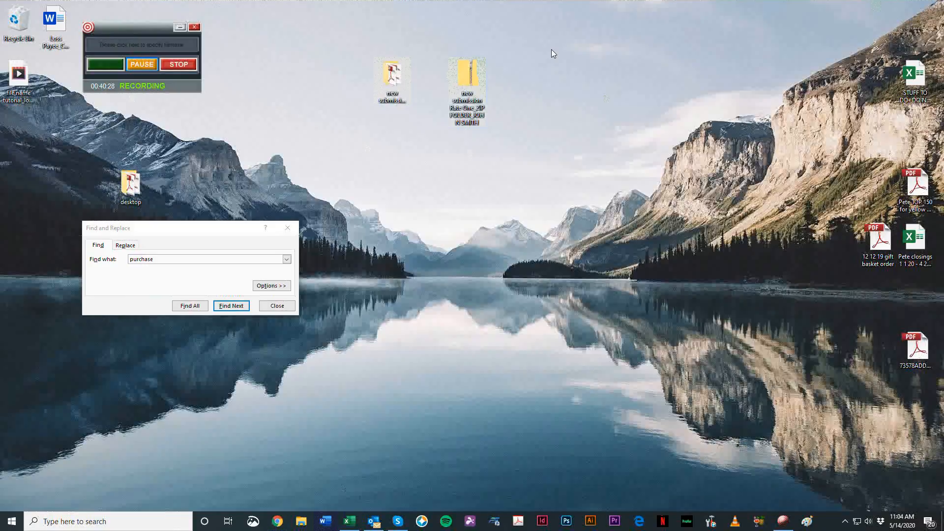
Step: Switch to Outlook and start a new email message
click(373, 522)
drag(402, 57, 550, 44)
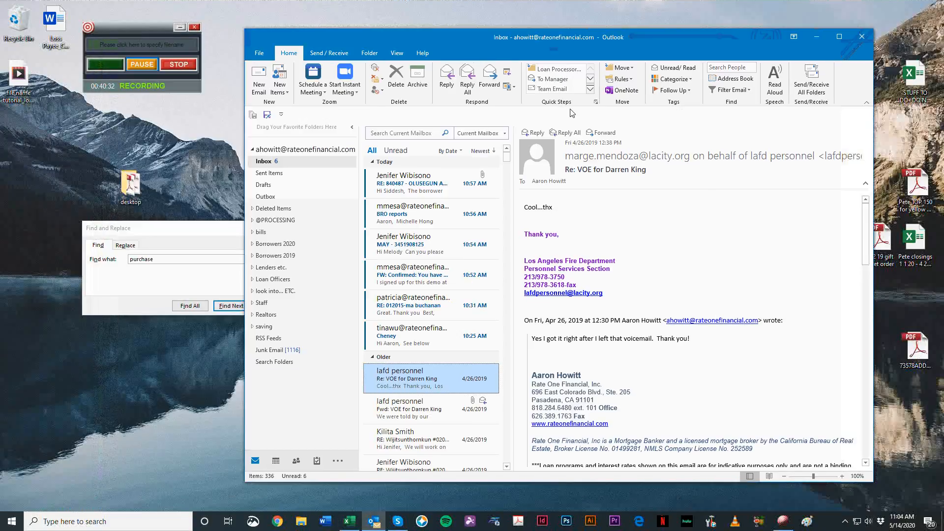
key(ctrl+n)
drag(420, 20, 631, 63)
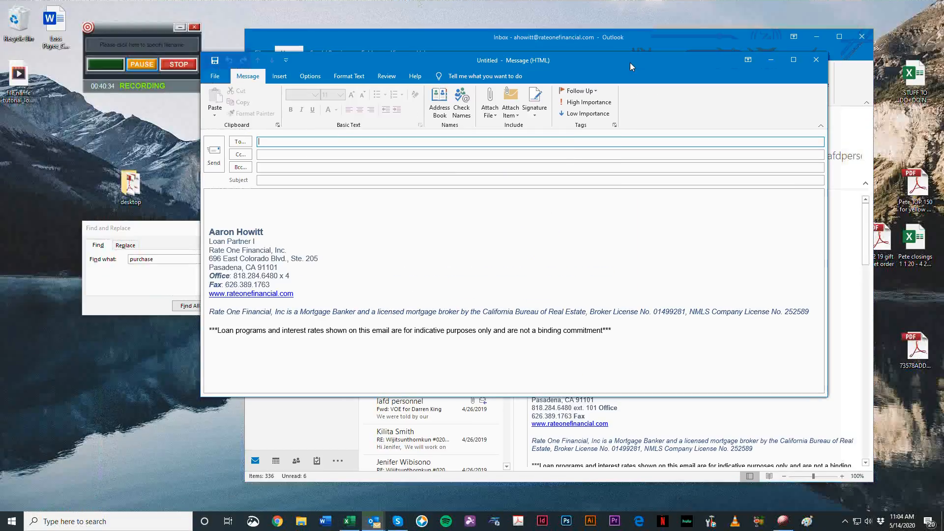
Step: Address the email to the two loan team contacts and the sender's own company e-mail address
key(Return)
key(Return)
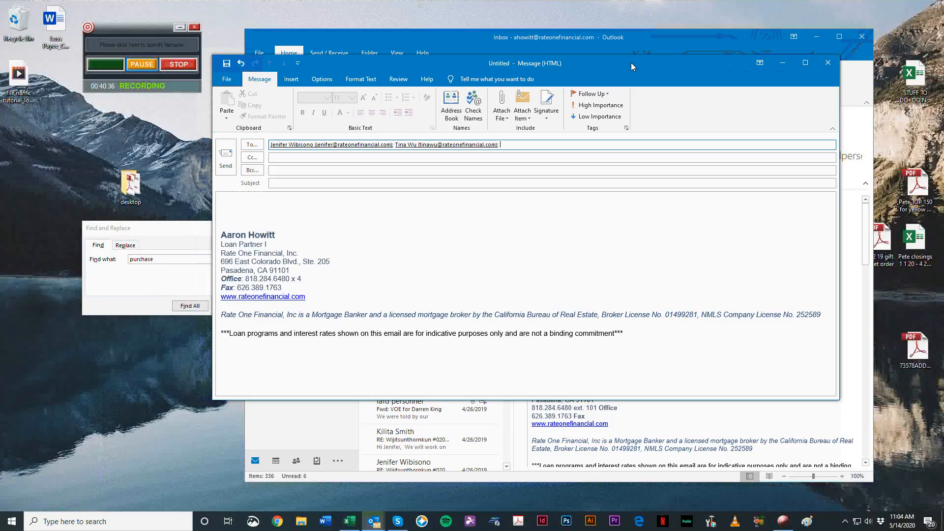
key(Return)
key(BackSpace)
key(BackSpace)
key(BackSpace)
key(Return)
Step: Set the email subject to "New File:" followed by the client's full name
key(Tab)
key(Tab)
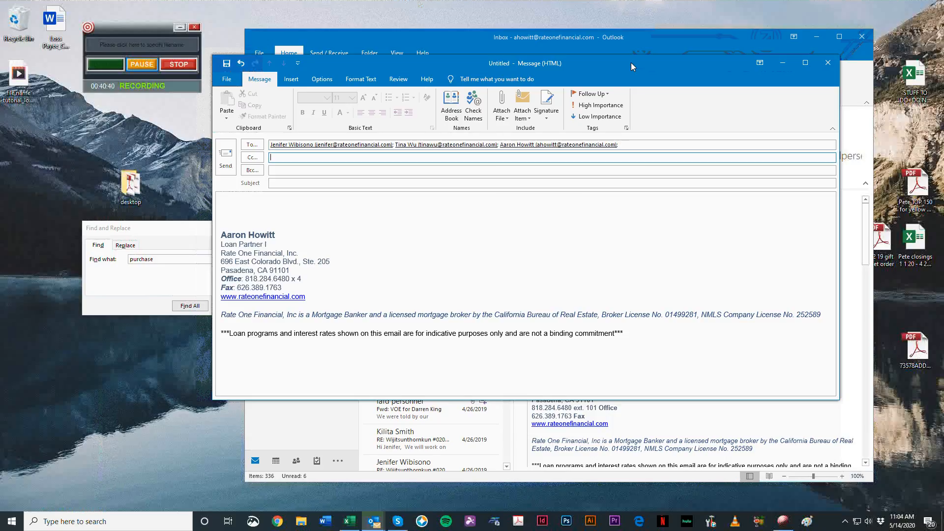
text(New File: J)
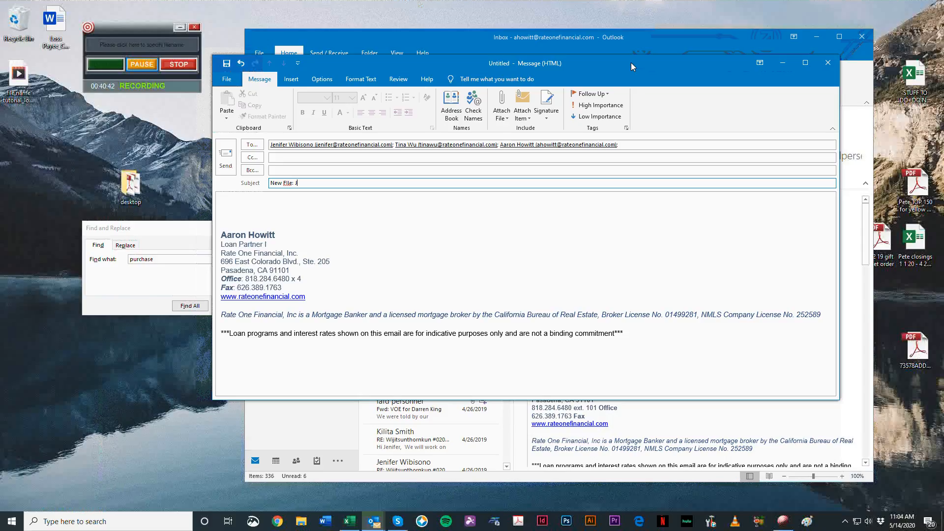
text(ohn Smith)
key(Tab)
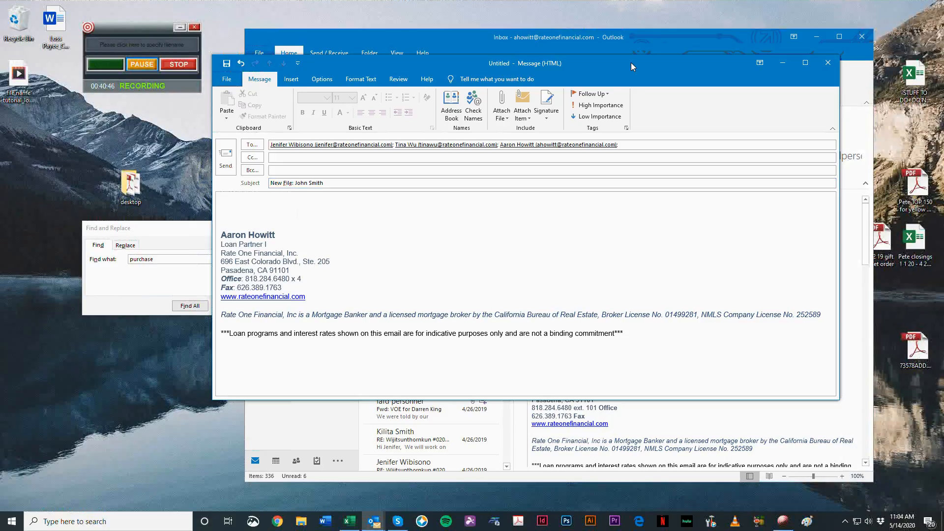
Step: Begin the message body with the greeting "Hi team" and leave a blank line beneath it
text(Hi )
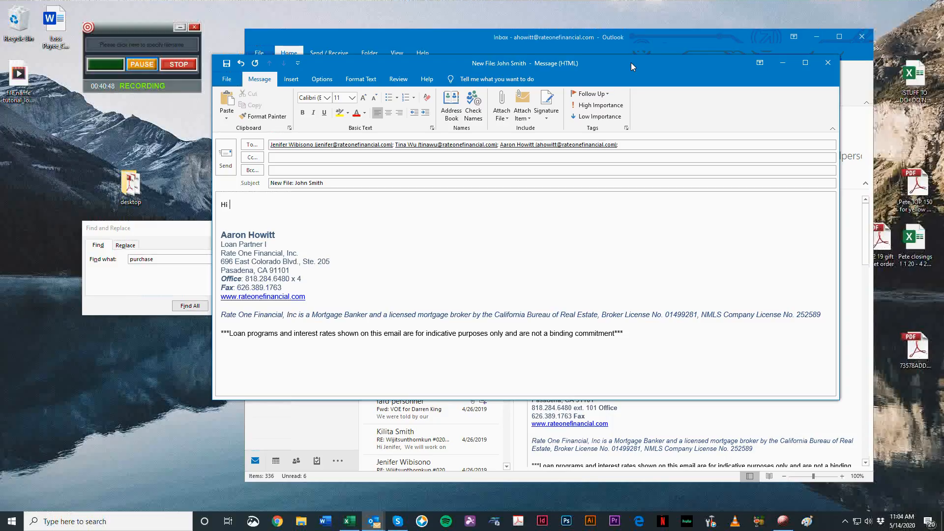
text(team)
key(Return)
key(Return)
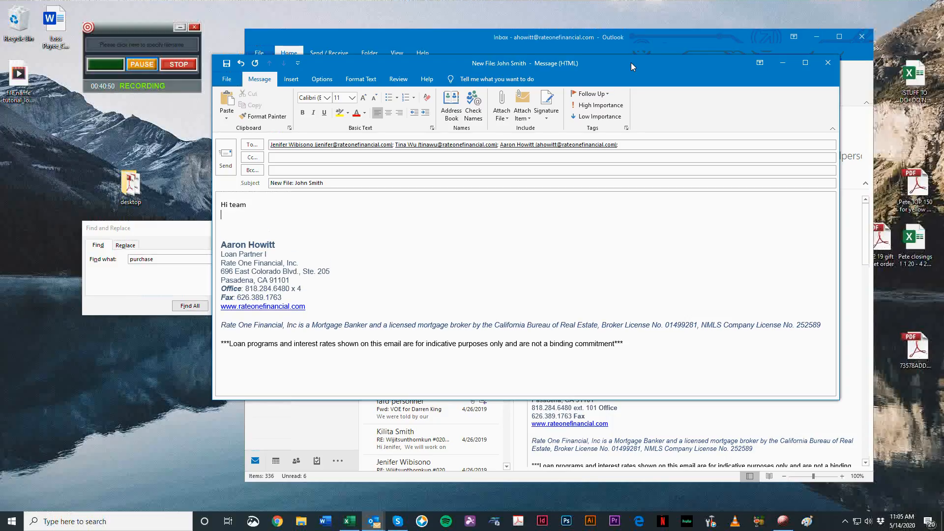
Step: Write "I just uploaded a new file to the Server for" followed by the client's full name and a period
text(I just uploaded a enw f)
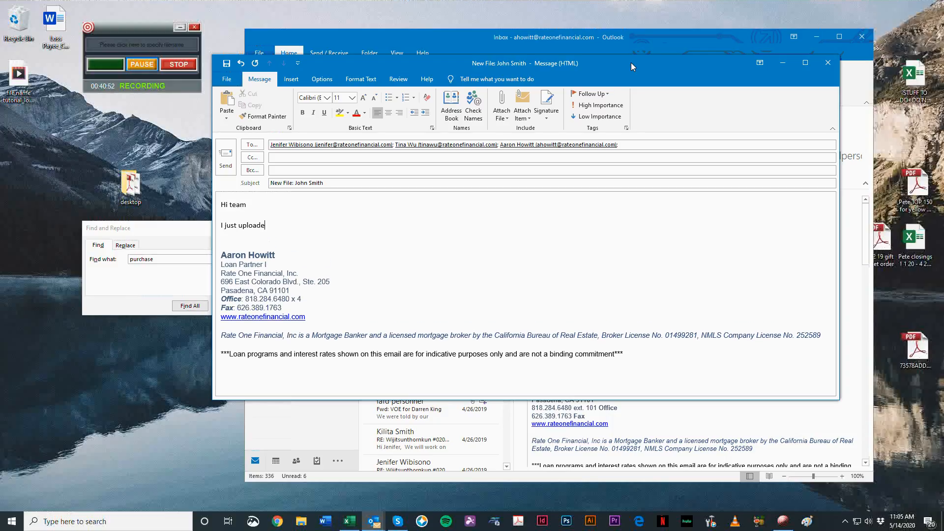
key(BackSpace)
key(BackSpace)
key(BackSpace)
key(BackSpace)
key(BackSpace)
text(new file to the Server for Jonh)
key(BackSpace)
key(BackSpace)
text(n Smith.)
Step: Add the closing line "Thank you," below the message, separated by a blank line
key(Return)
key(Return)
text(Thank you,)
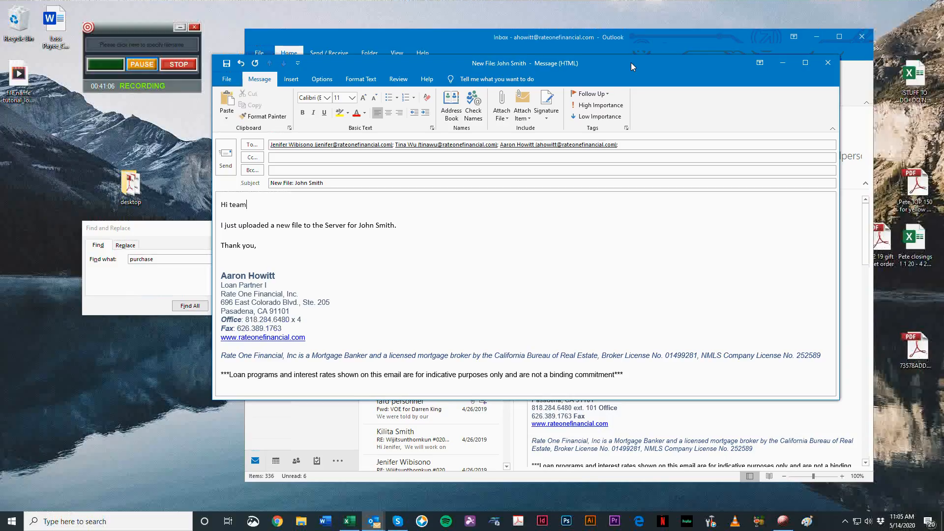
Step: Put a comma after the "Hi team" greeting and add extra blank lines above the upload sentence and the "Thank you," line
key(Return)
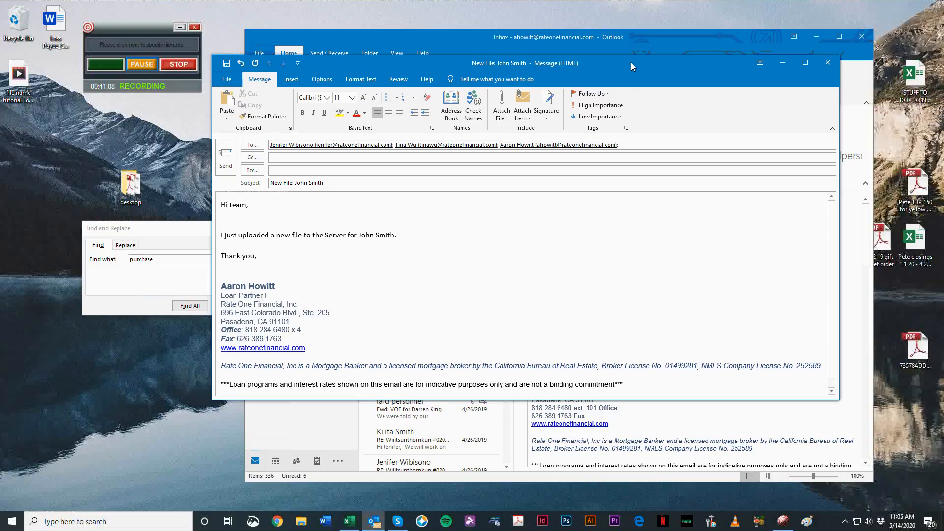
key(Return)
key(Down)
key(Down)
key(Down)
key(Down)
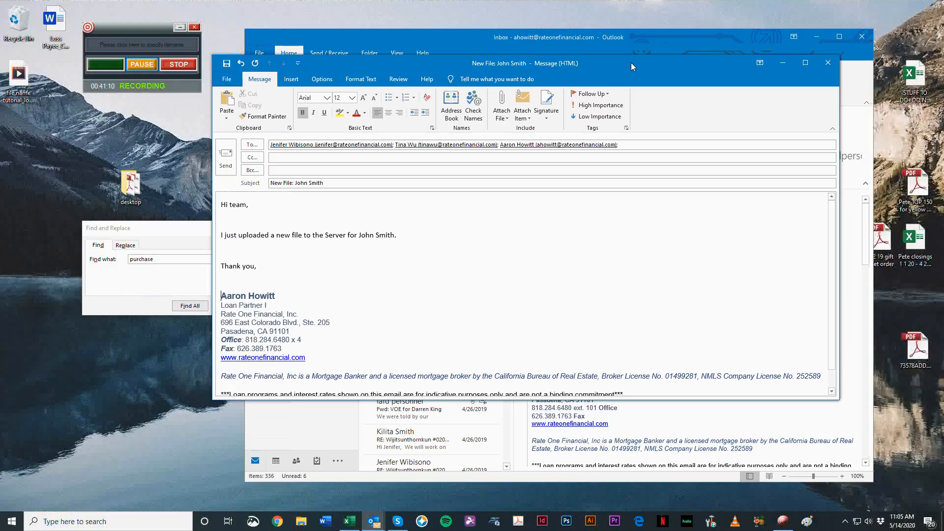
Step: Close the new-file email draft without saving it and reposition the inbox window higher on the desktop
click(826, 63)
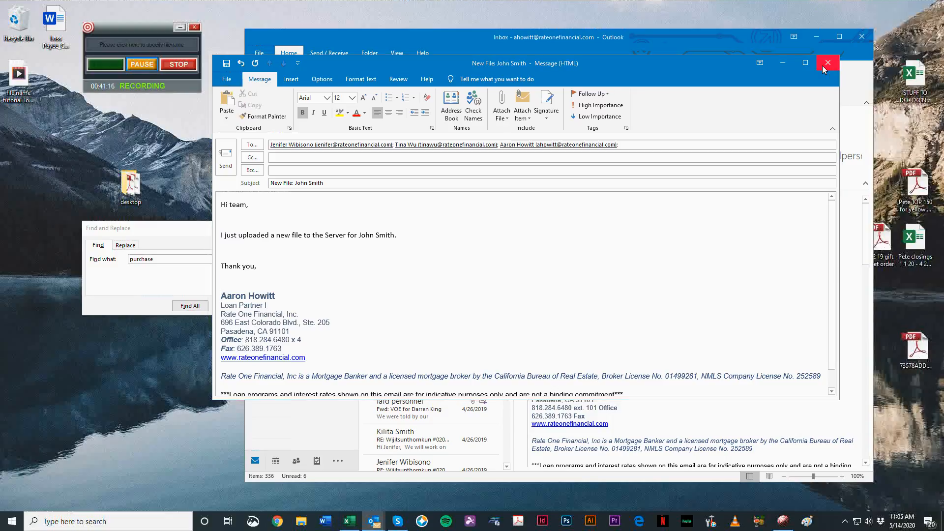
click(474, 289)
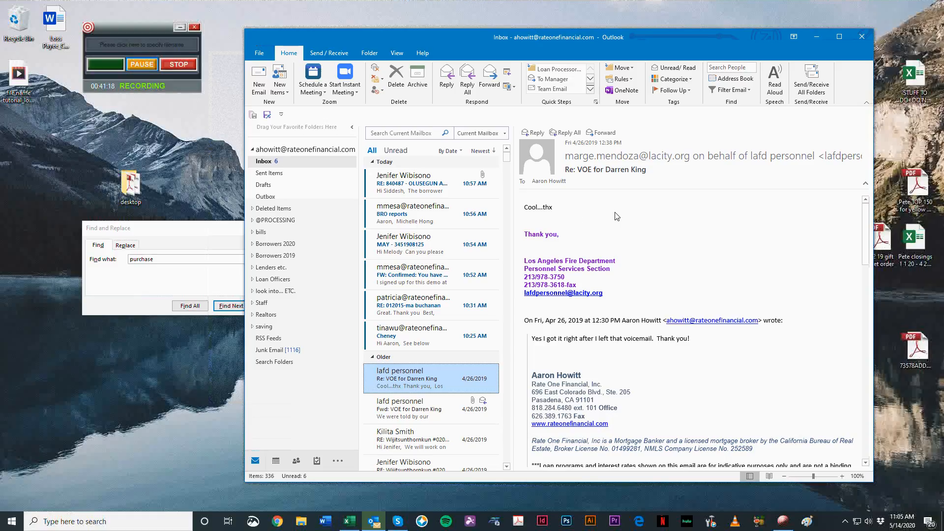
drag(582, 51, 639, 29)
click(492, 388)
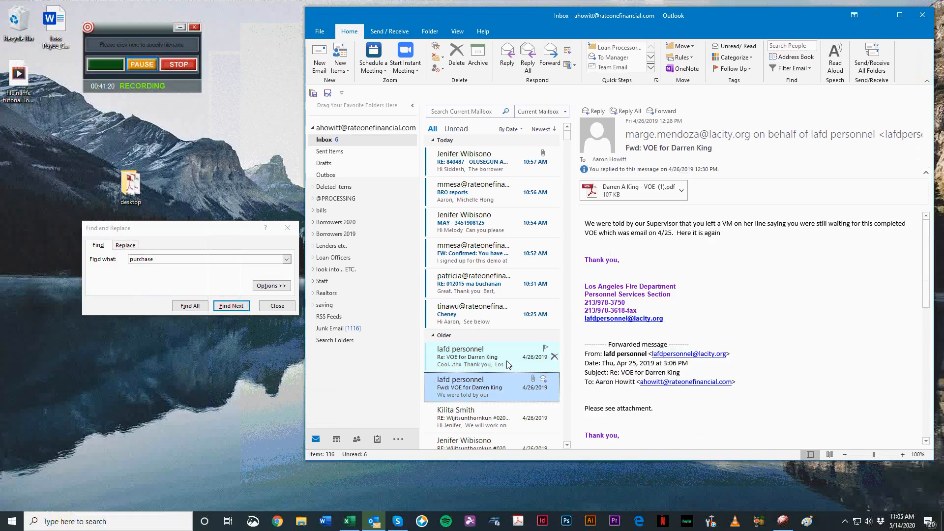
click(500, 358)
Step: Start a new email addressed to the two team colleagues and the sender's own work address, replacing the mistakenly added personal address
key(ctrl+n)
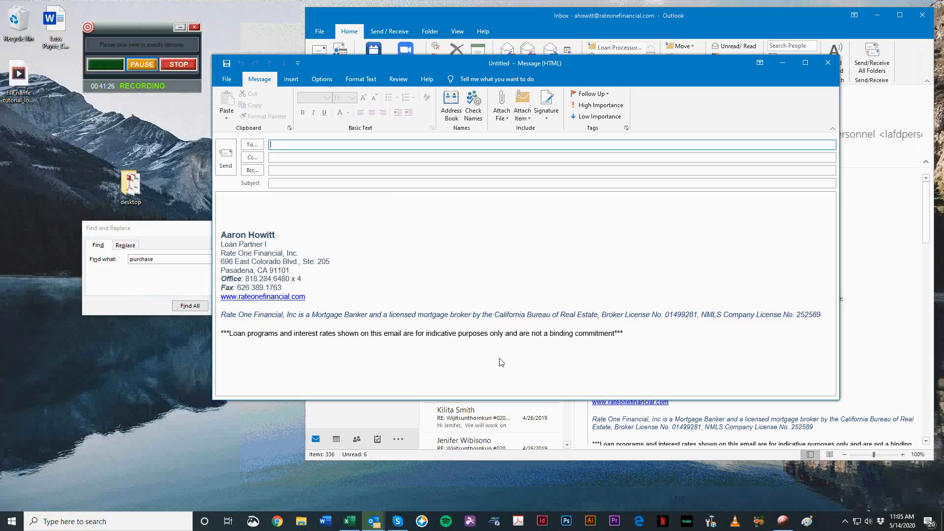
key(Return)
key(Return)
key(Return)
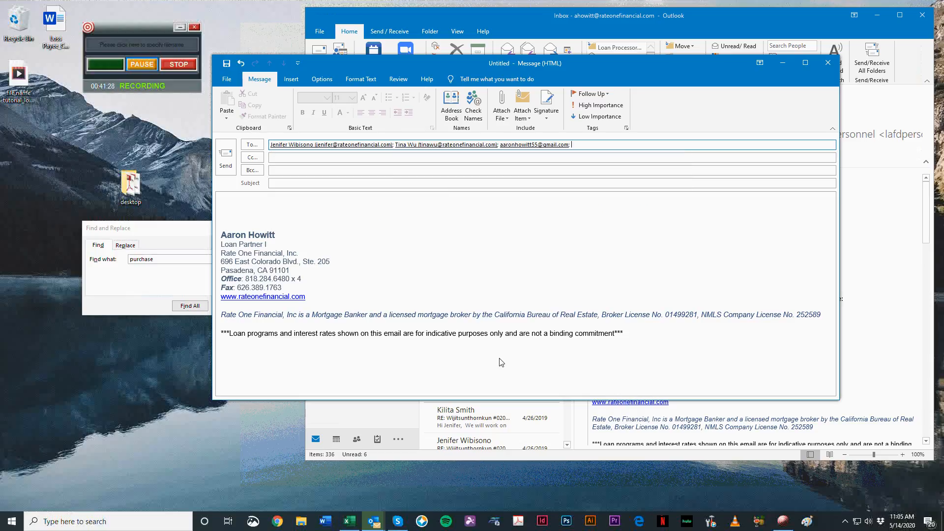
key(BackSpace)
key(BackSpace)
key(Return)
Step: Set the subject to the client's last and first name followed by "paystubs updated", and write "Attached" in the message body
key(Tab)
key(Tab)
key(Tab)
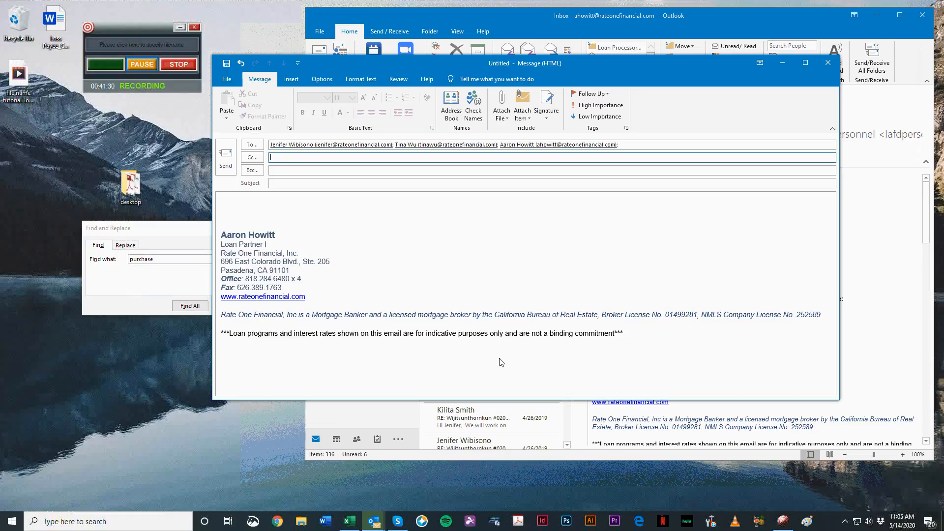
text(Pays)
key(BackSpace)
key(BackSpace)
key(BackSpace)
key(BackSpace)
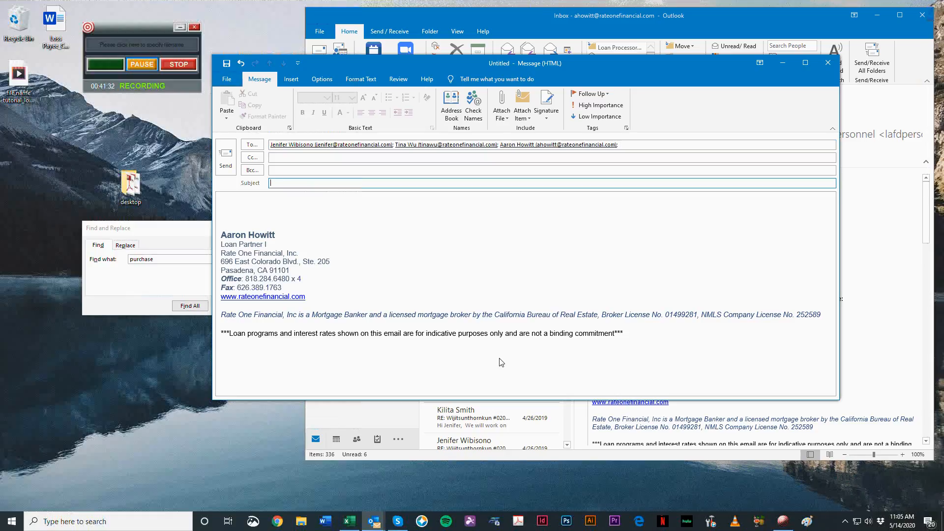
text(Smith, John paystubs updated)
key(Tab)
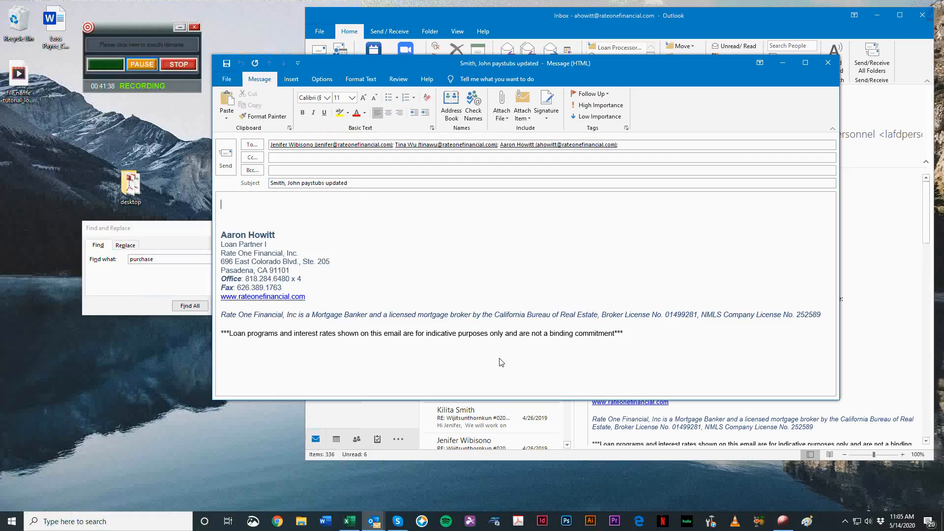
text(Attached)
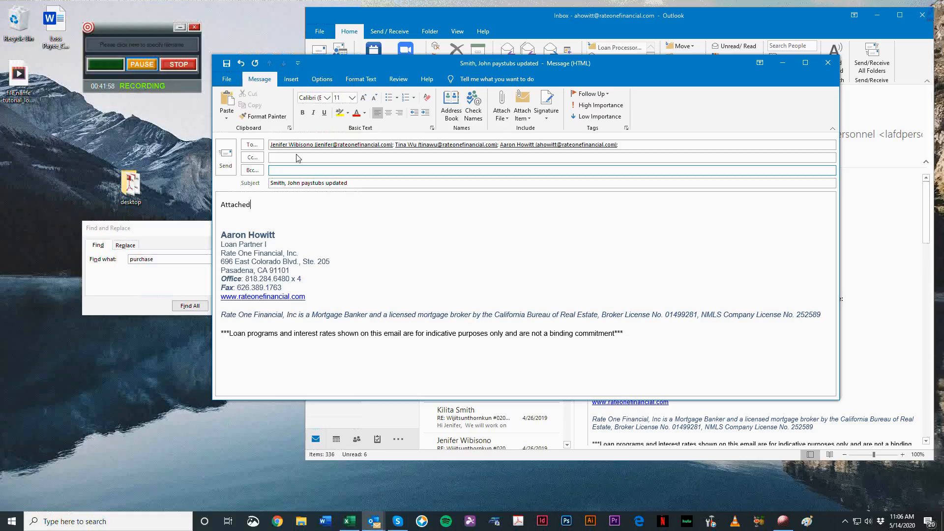
Step: Switch to the File Names_rev 2 workbook in Excel and review the naming list from the Submission section down to Title
drag(354, 66, 326, 54)
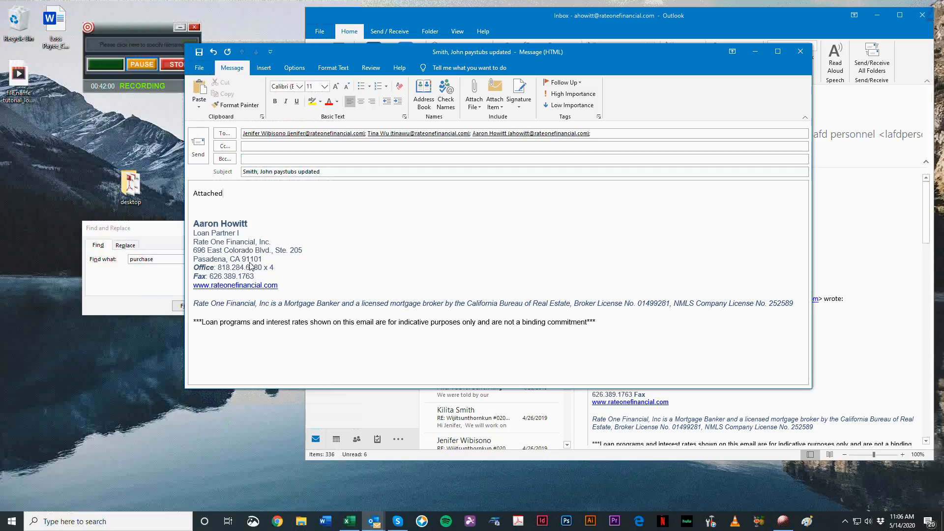
drag(465, 51, 706, 51)
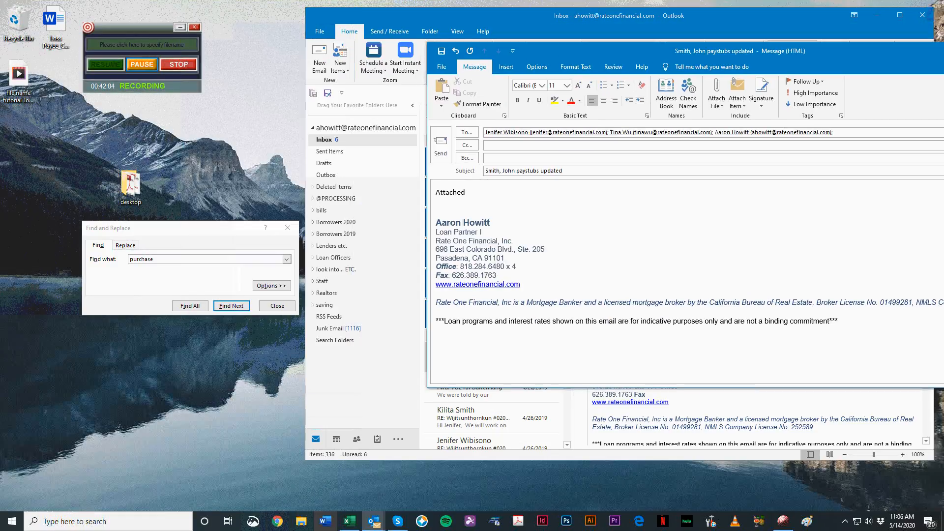
click(350, 521)
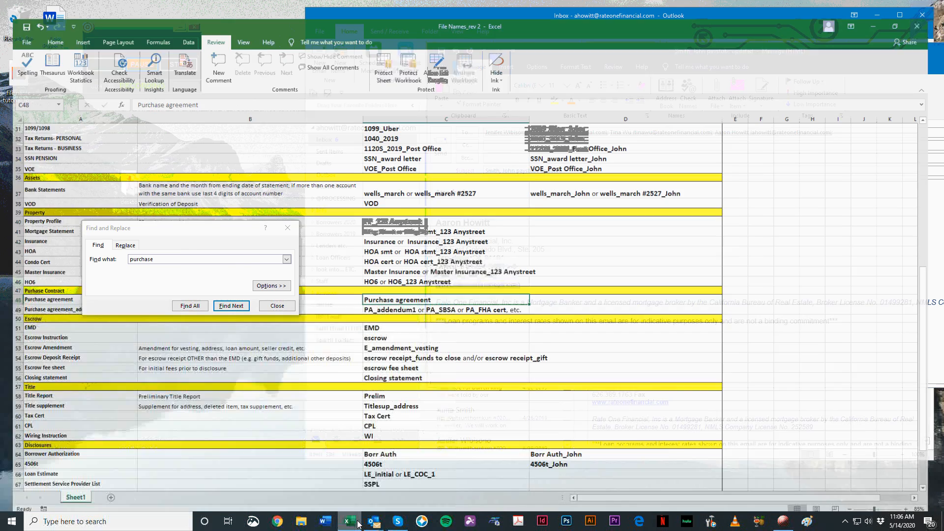
drag(195, 229, 723, 217)
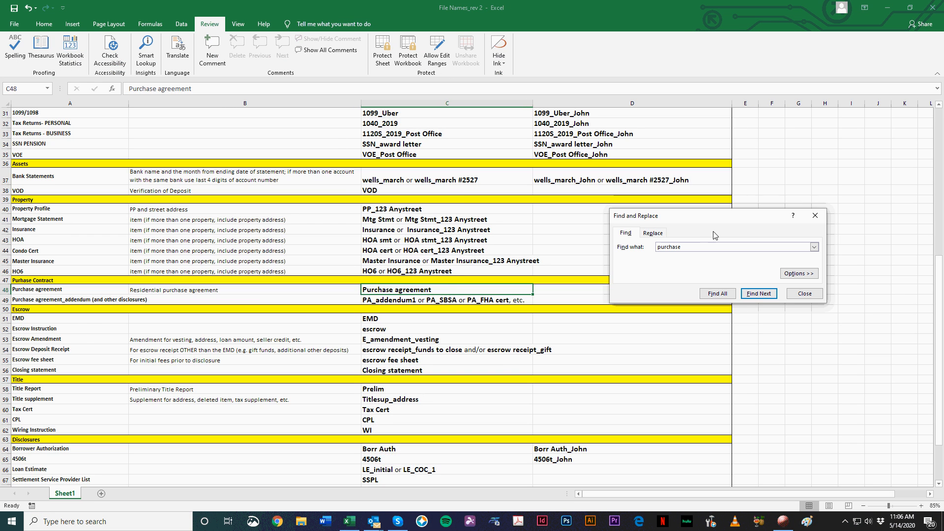
click(257, 291)
scroll(224, 326, up, 1)
scroll(223, 330, up, 10)
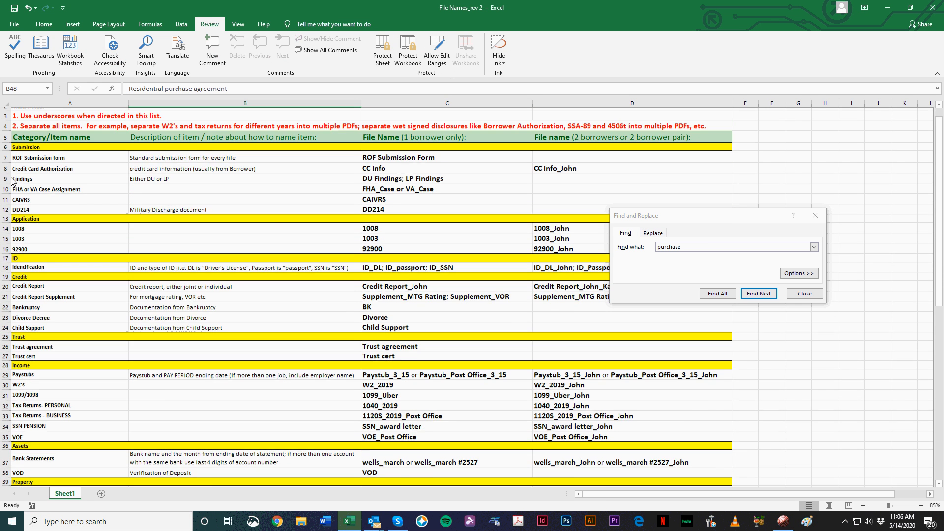
scroll(290, 253, down, 2)
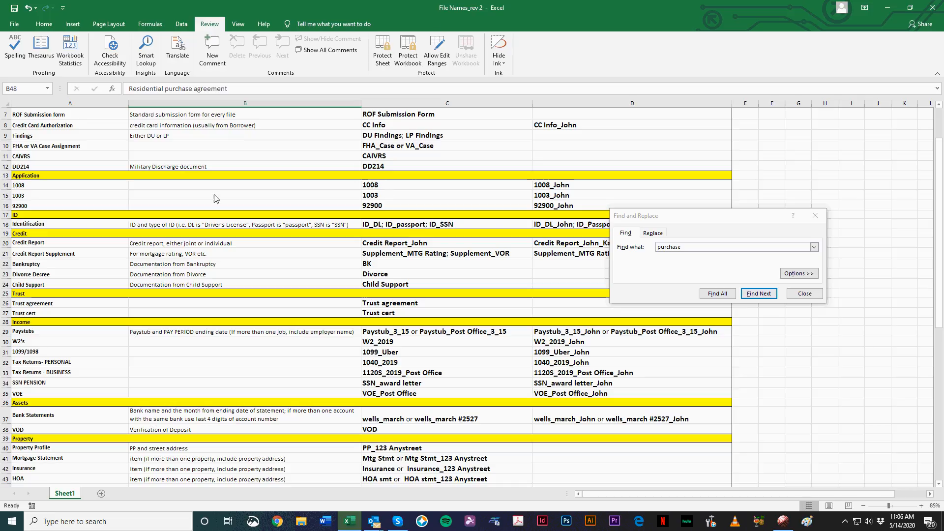
scroll(325, 315, down, 2)
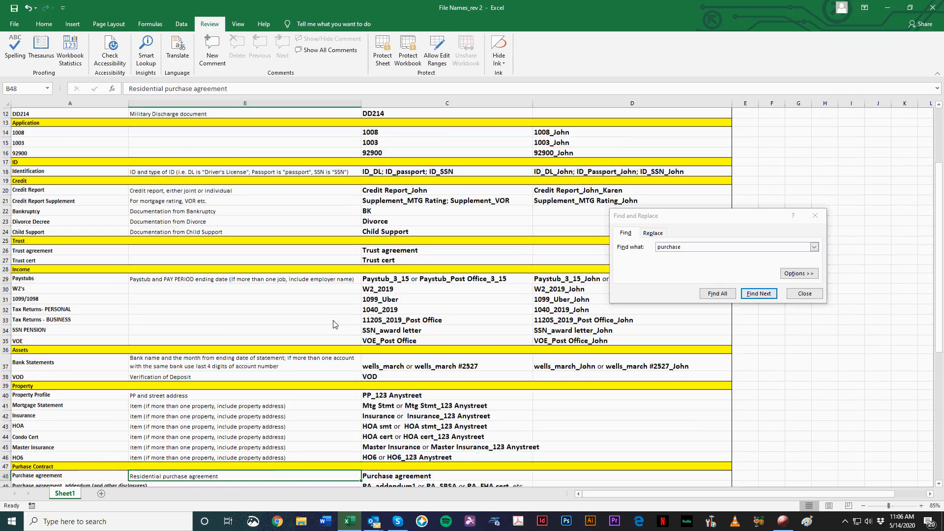
scroll(52, 377, down, 4)
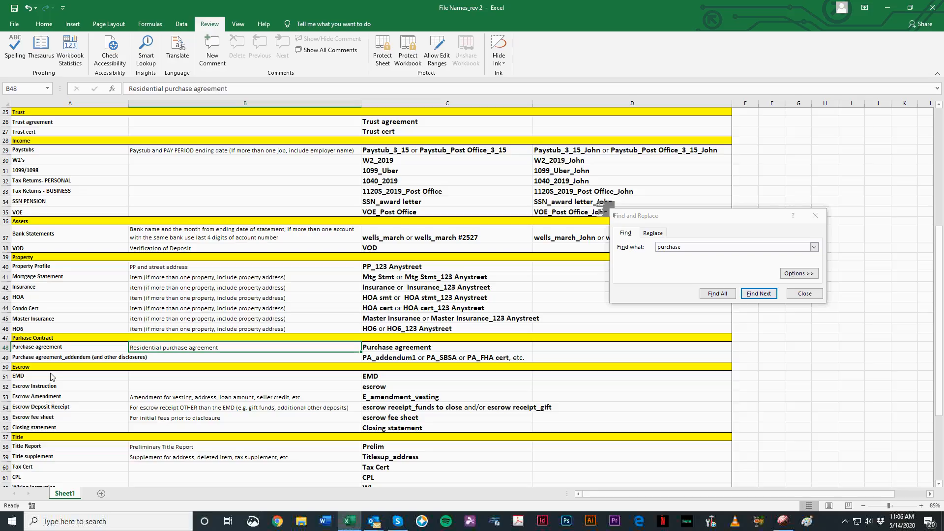
Step: Search the file naming list for "paystubs", then minimise the workbook
text(p)
key(BackSpace)
key(BackSpace)
key(BackSpace)
key(BackSpace)
key(BackSpace)
key(BackSpace)
key(BackSpace)
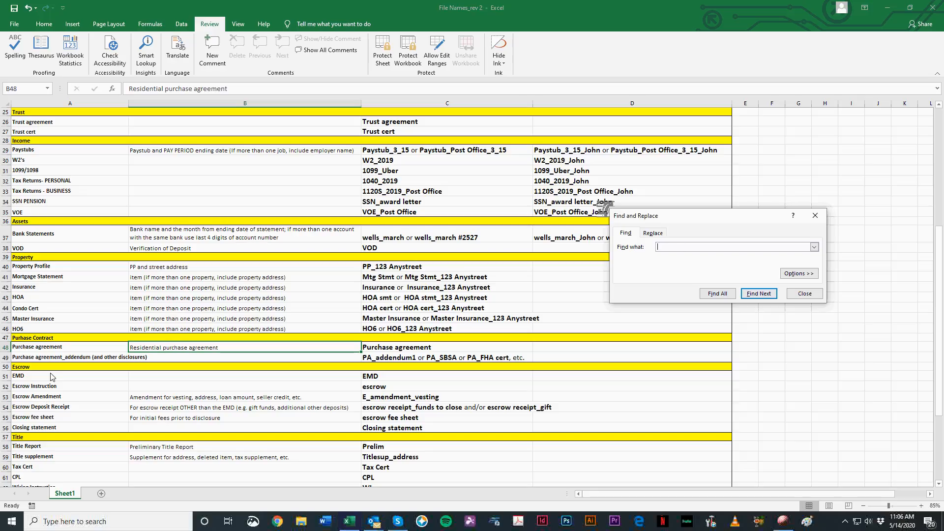
text(paystubs)
key(Return)
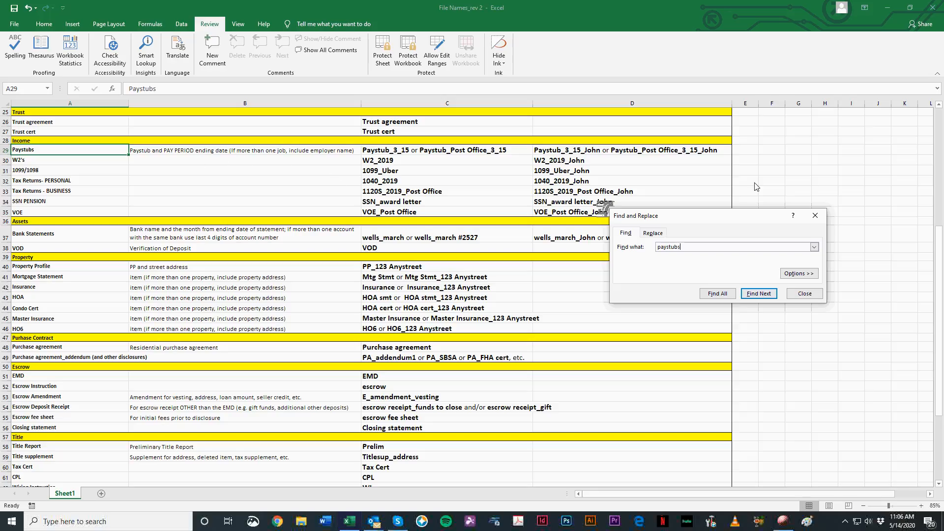
click(887, 7)
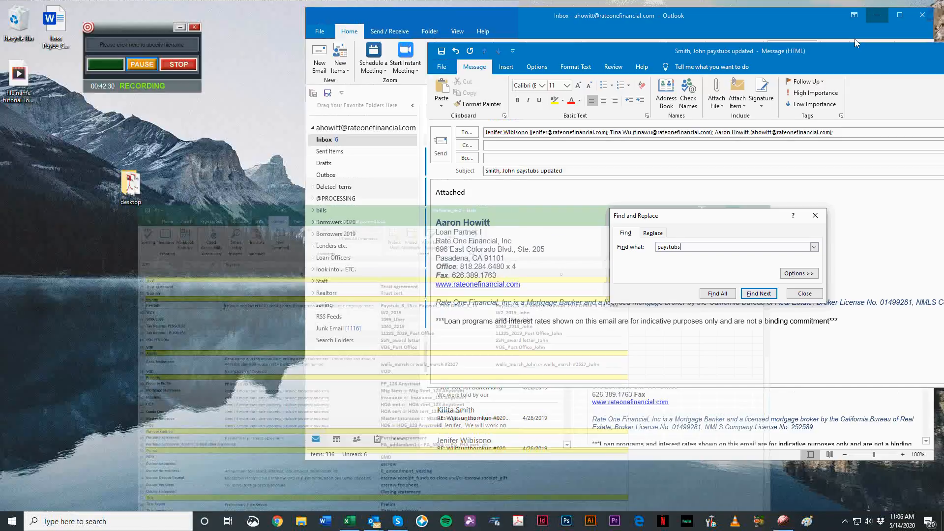
Step: Close the updated-paystubs email draft without saving it
drag(624, 54, 241, 108)
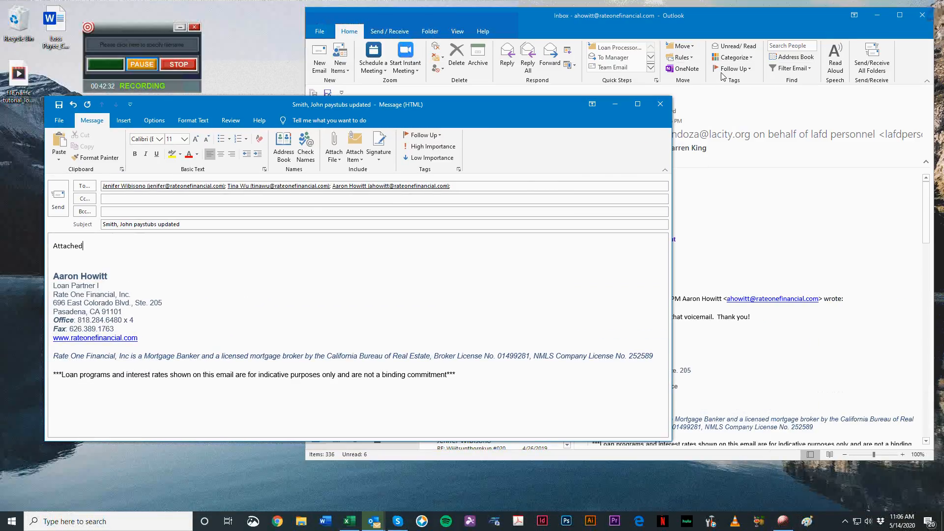
click(660, 101)
click(473, 291)
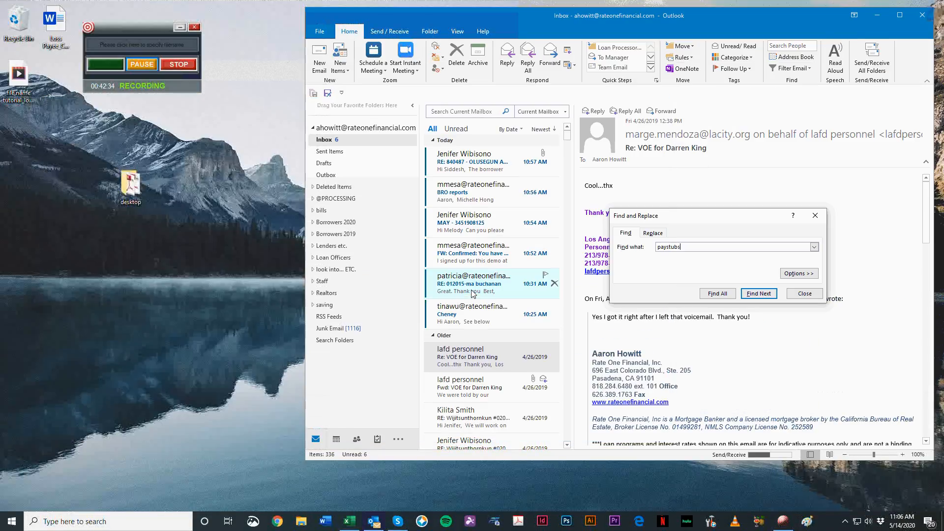
Step: Close the Find and Replace dialog and minimise the inbox window
click(815, 215)
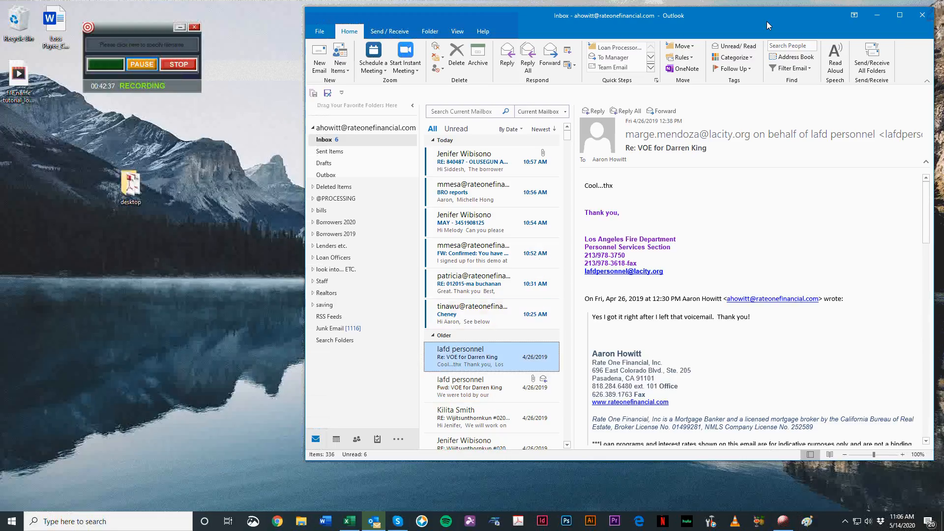
click(877, 15)
drag(154, 28, 702, 91)
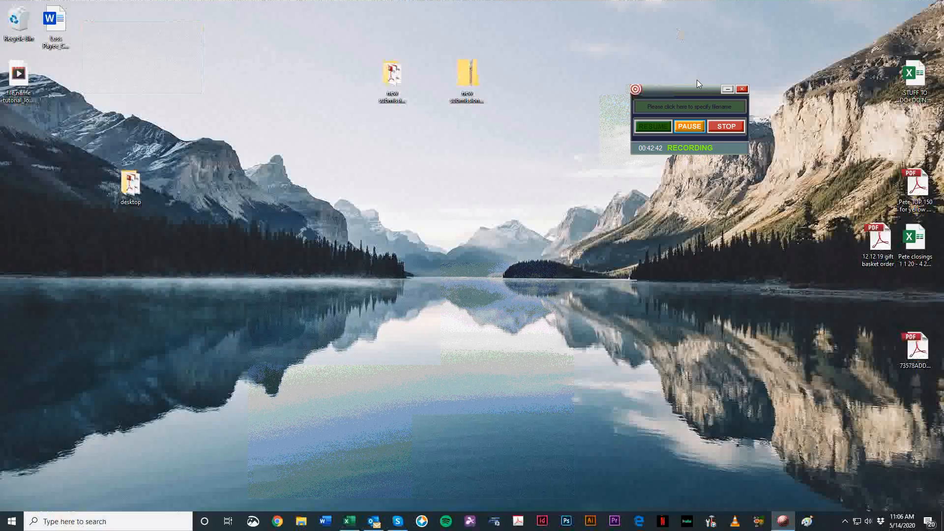
drag(682, 90, 645, 23)
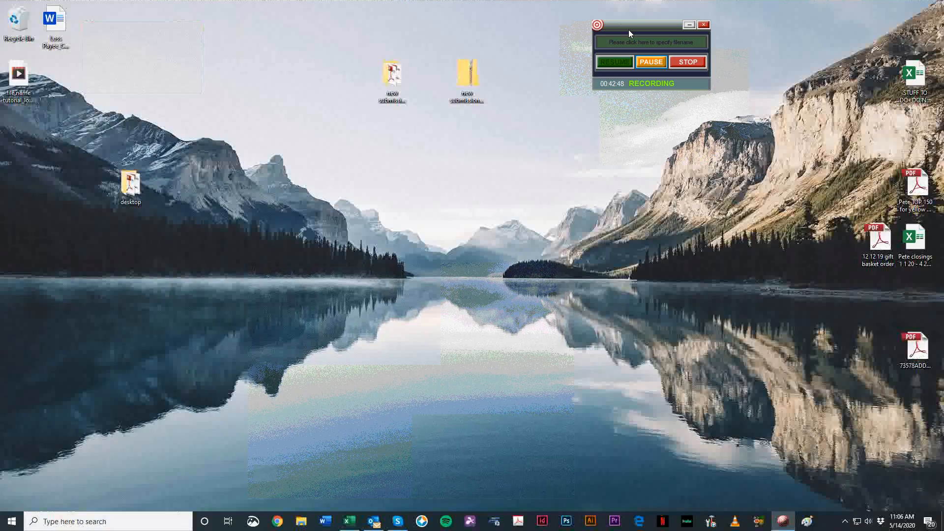
drag(629, 30, 810, 62)
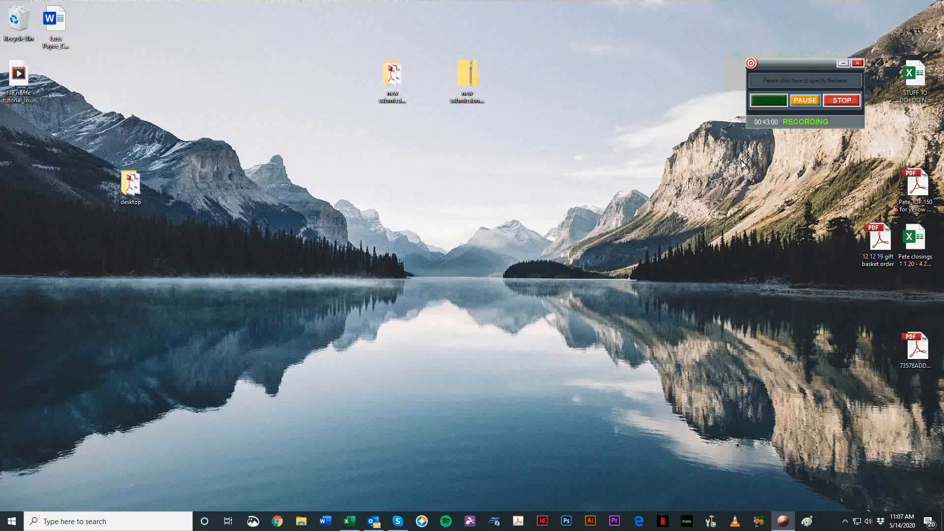
drag(794, 66, 662, 64)
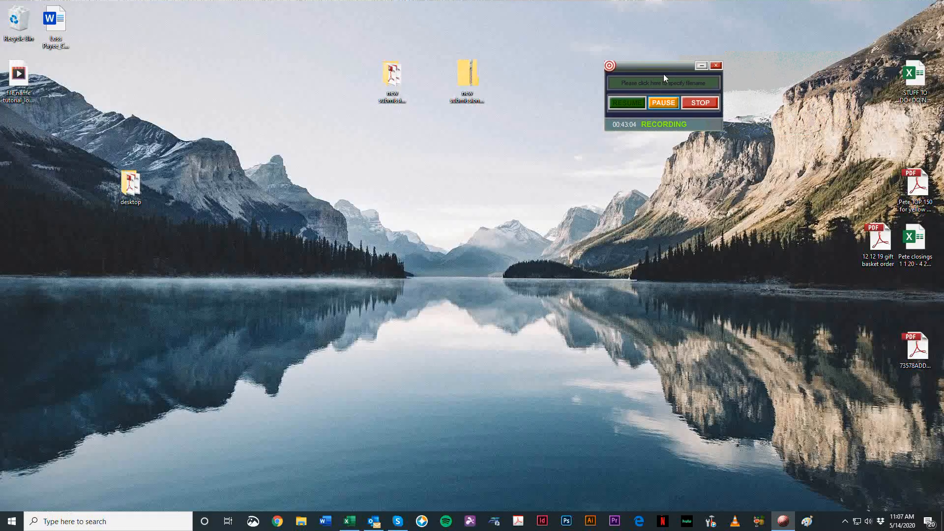